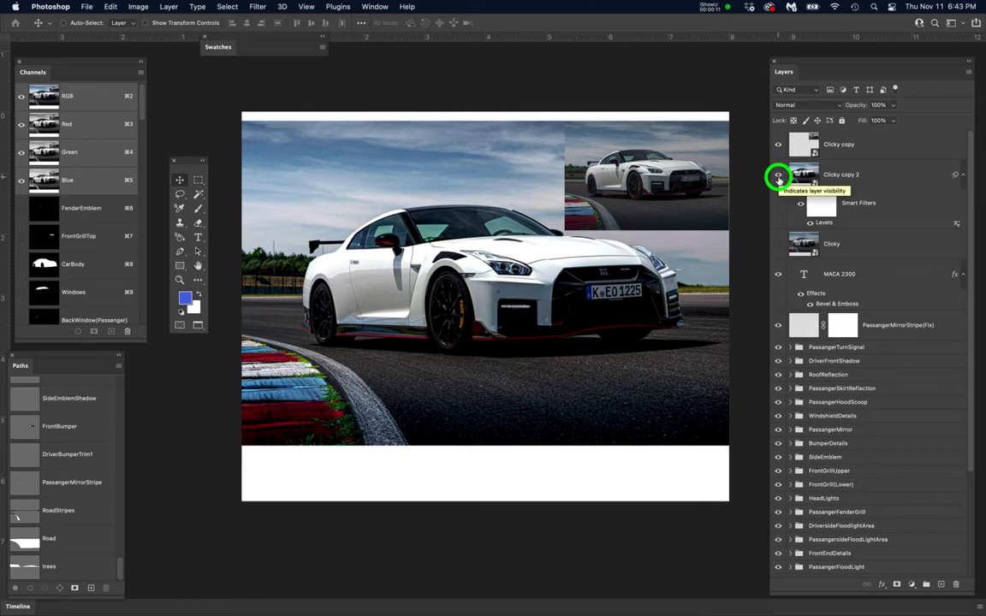
# - Hide the Clicky copy 2 layer and toggle the Clicky reference layer on and off to compare it with the artwork
pyautogui.click(778, 175)
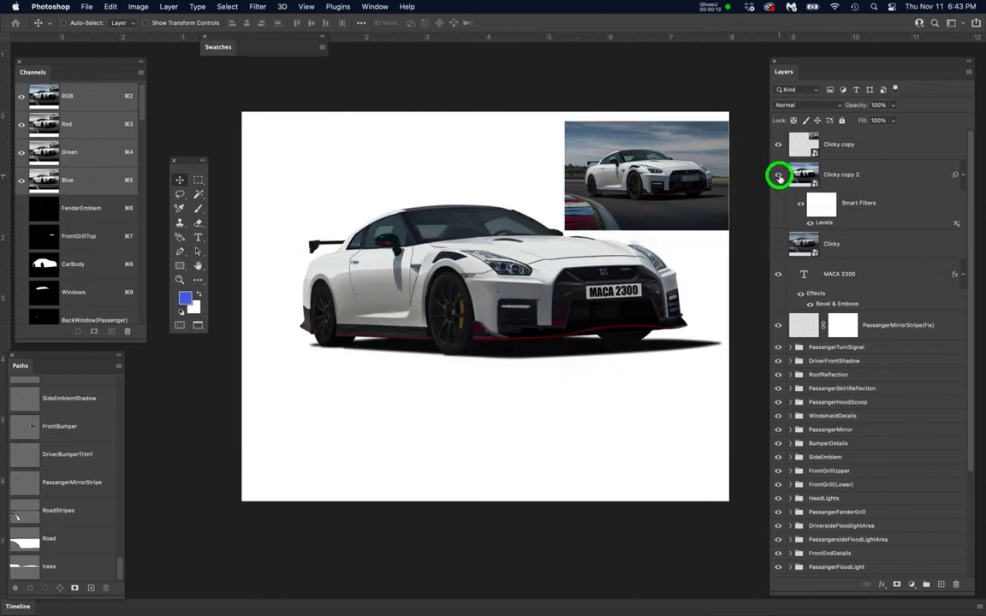
pyautogui.click(778, 175)
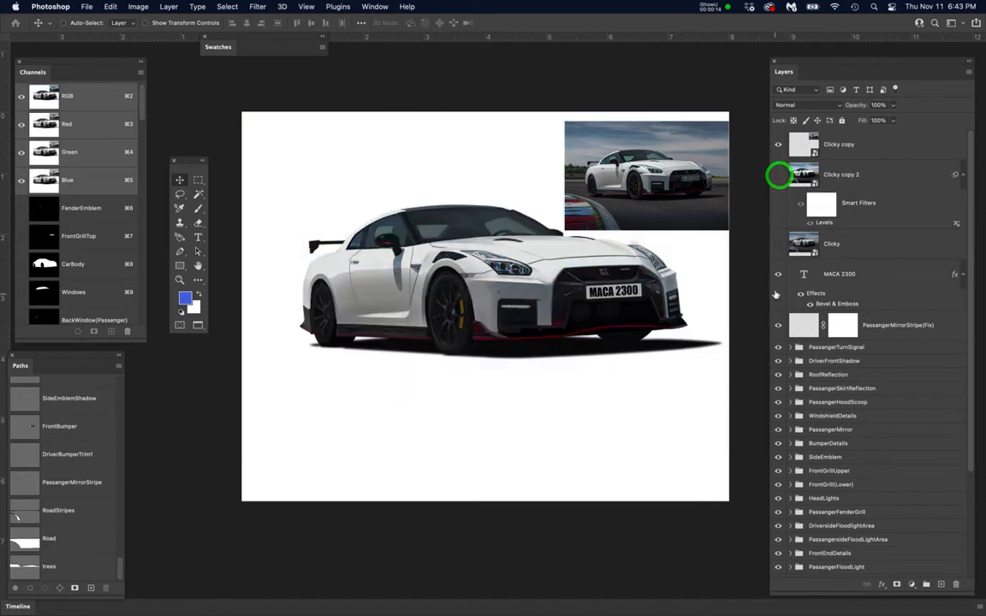
pyautogui.click(779, 245)
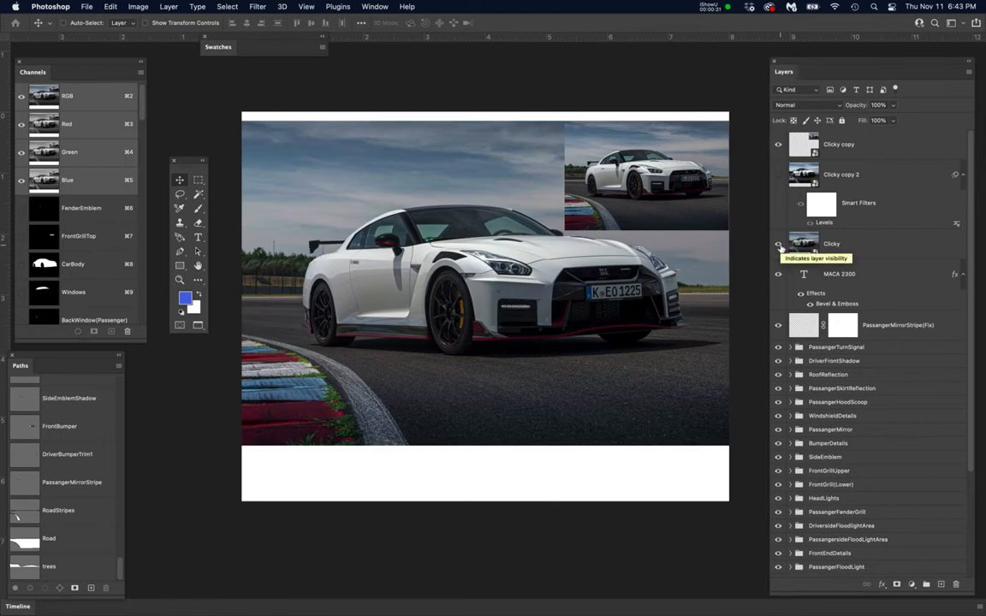
pyautogui.click(780, 246)
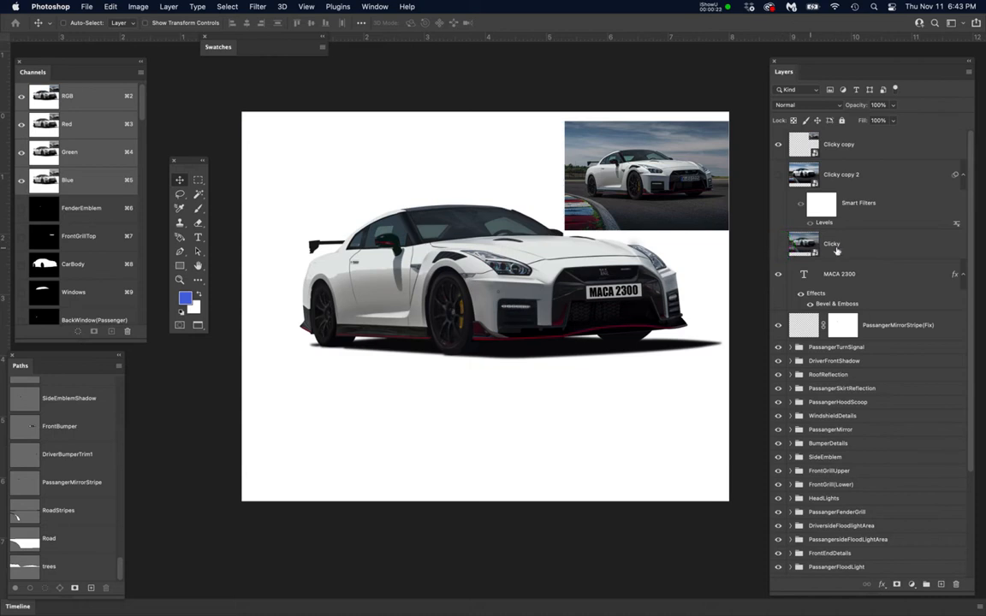
# - Group all the folders from PassangerTurnSignal down to MainBody_Windows and name the group Art
pyautogui.scroll(-5, 844, 291)
pyautogui.scroll(-2, 881, 291)
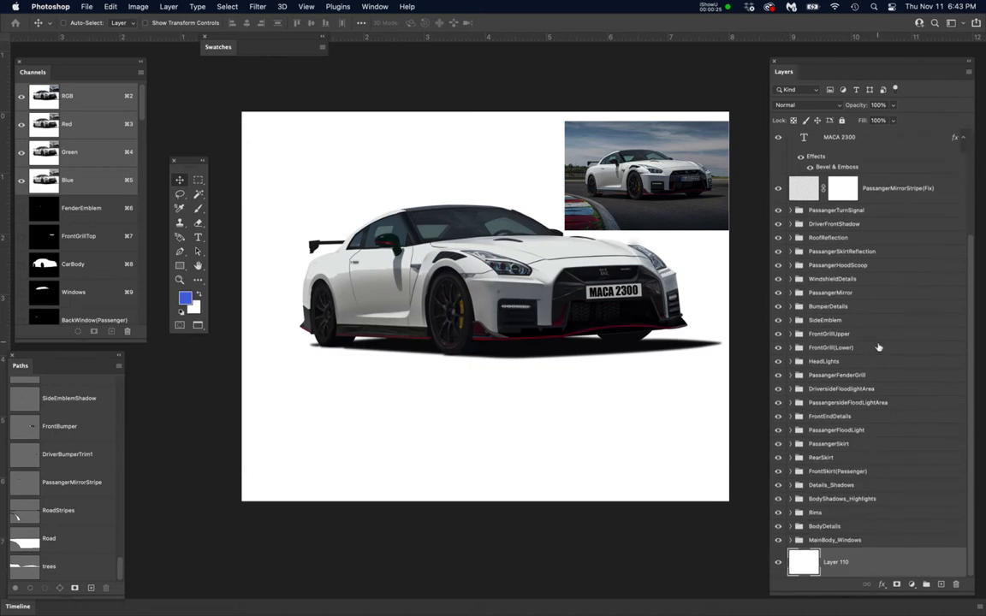
pyautogui.click(886, 580)
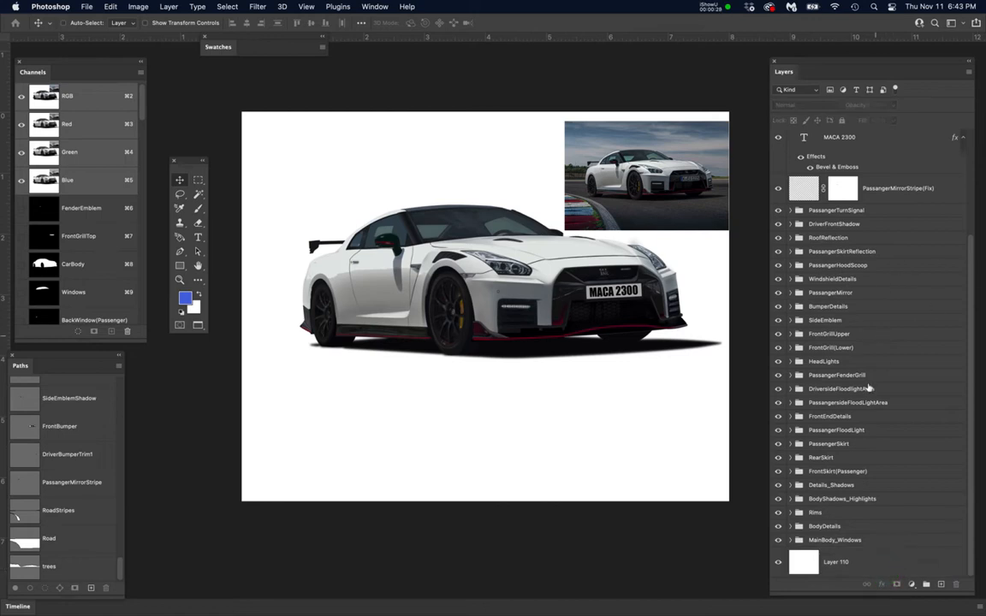
pyautogui.scroll(4, 882, 402)
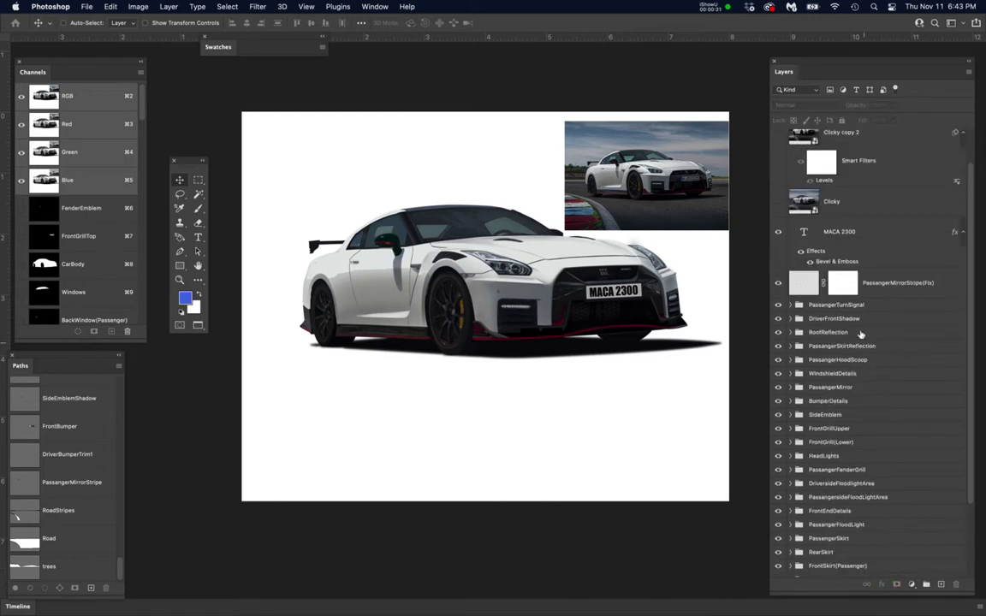
pyautogui.click(884, 304)
pyautogui.scroll(-4, 883, 302)
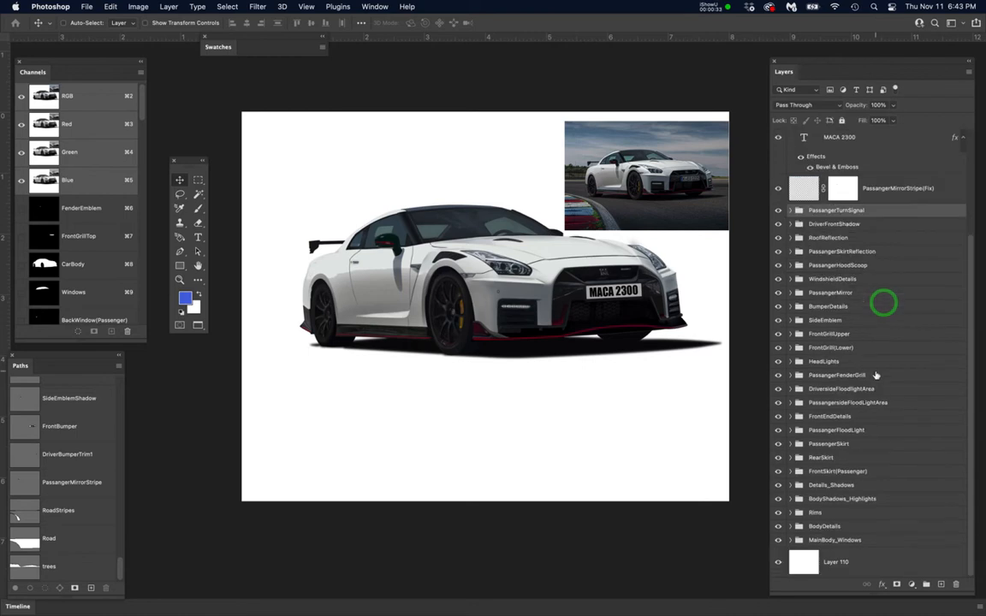
pyautogui.keyDown('shift'); pyautogui.click(885, 541); pyautogui.keyUp('shift')
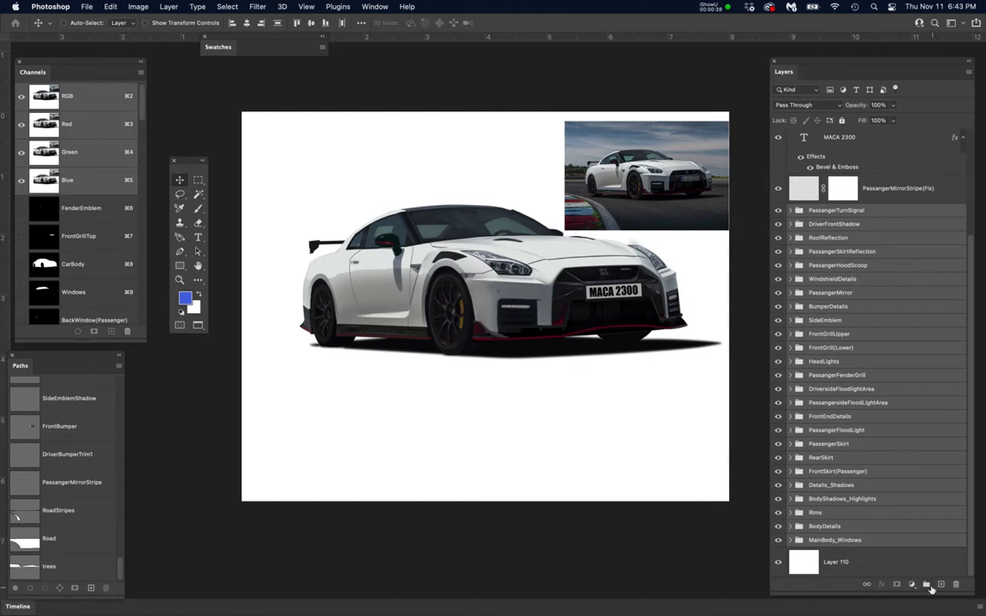
pyautogui.click(928, 586)
pyautogui.doubleClick(818, 348)
pyautogui.write('Art')
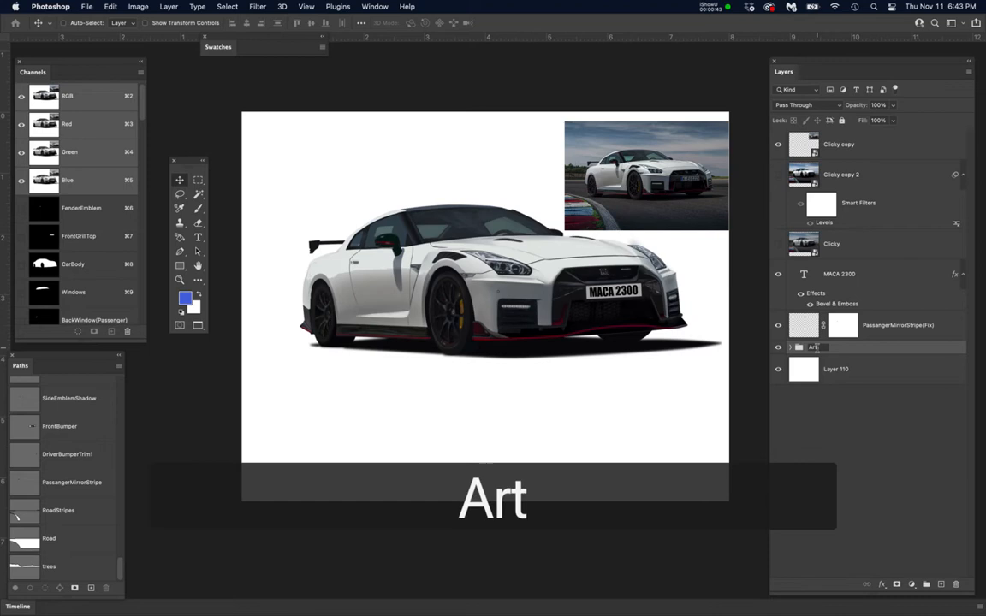
pyautogui.press('Return')
# - Create a new group between the Art group and Layer 110 and name it Background
pyautogui.click(821, 449)
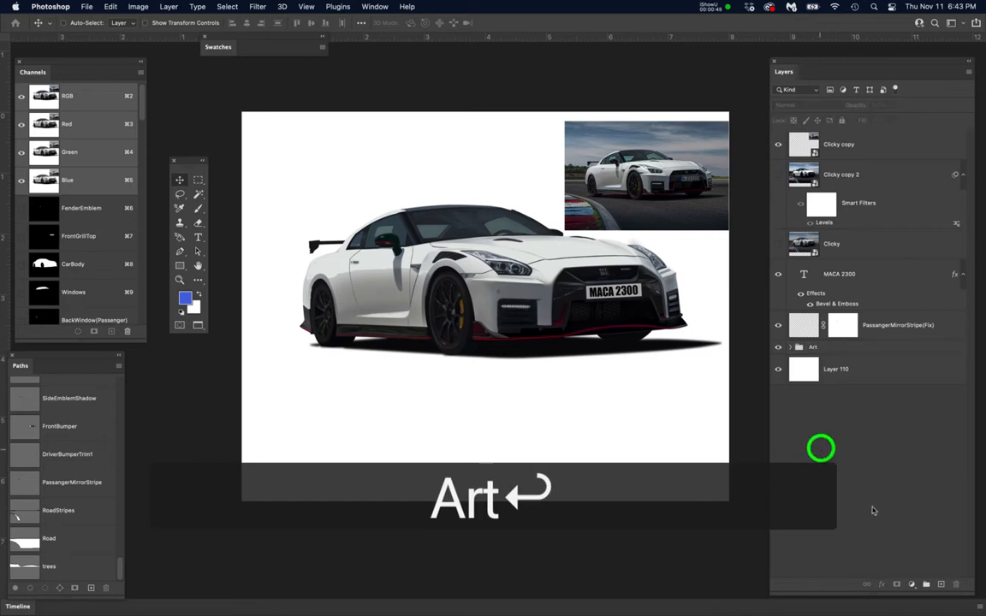
pyautogui.click(928, 586)
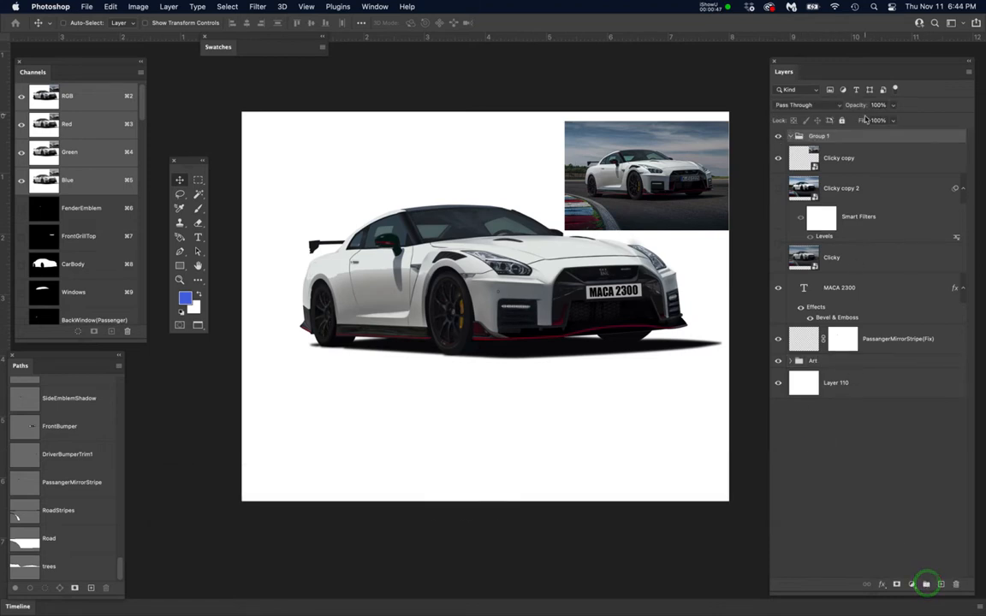
pyautogui.moveTo(862, 137); pyautogui.dragTo(836, 374)
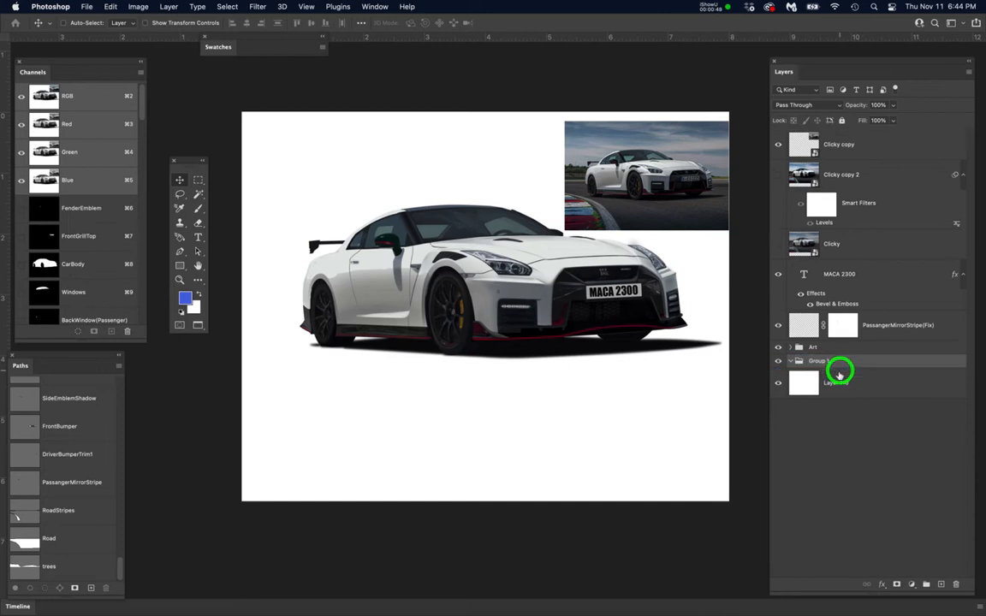
pyautogui.doubleClick(818, 360)
pyautogui.write('Background')
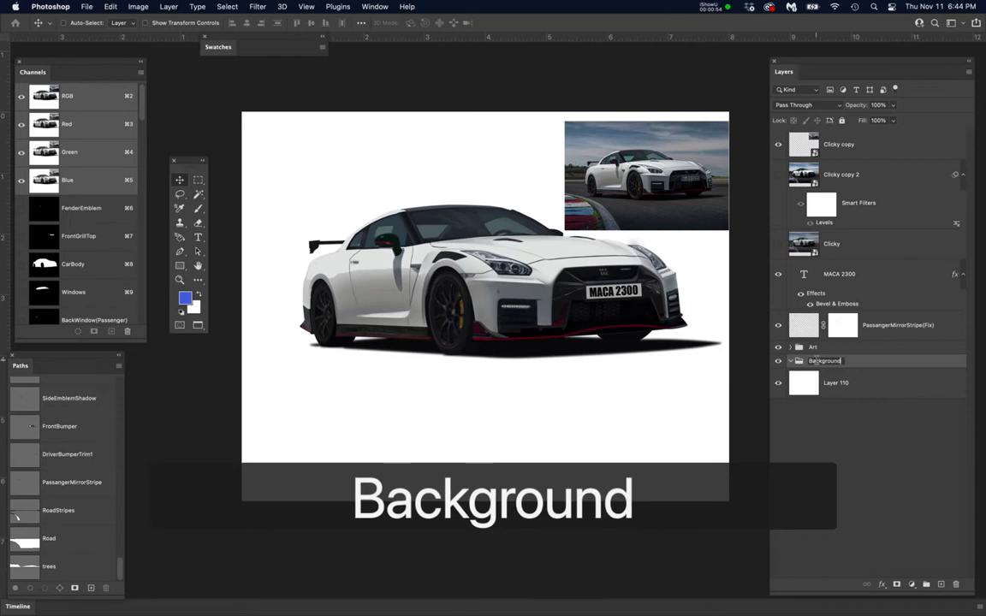
pyautogui.press('Return')
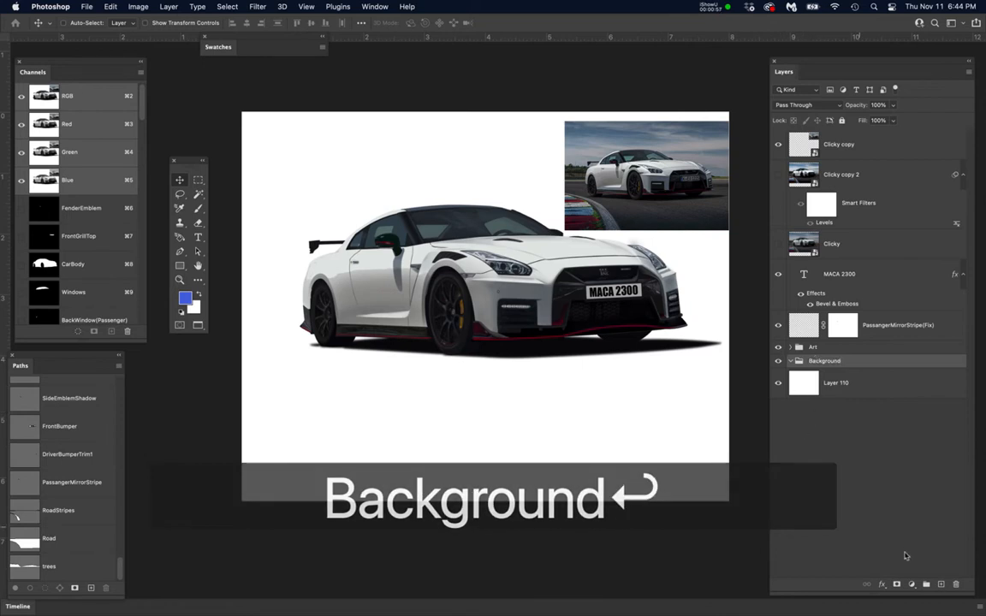
pyautogui.click(898, 585)
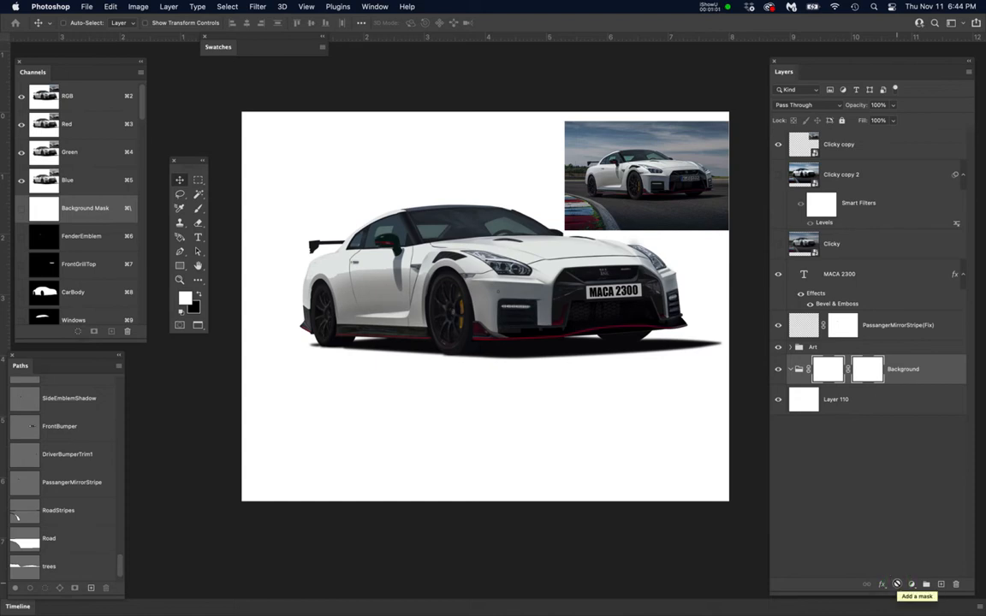
pyautogui.press('super+z')
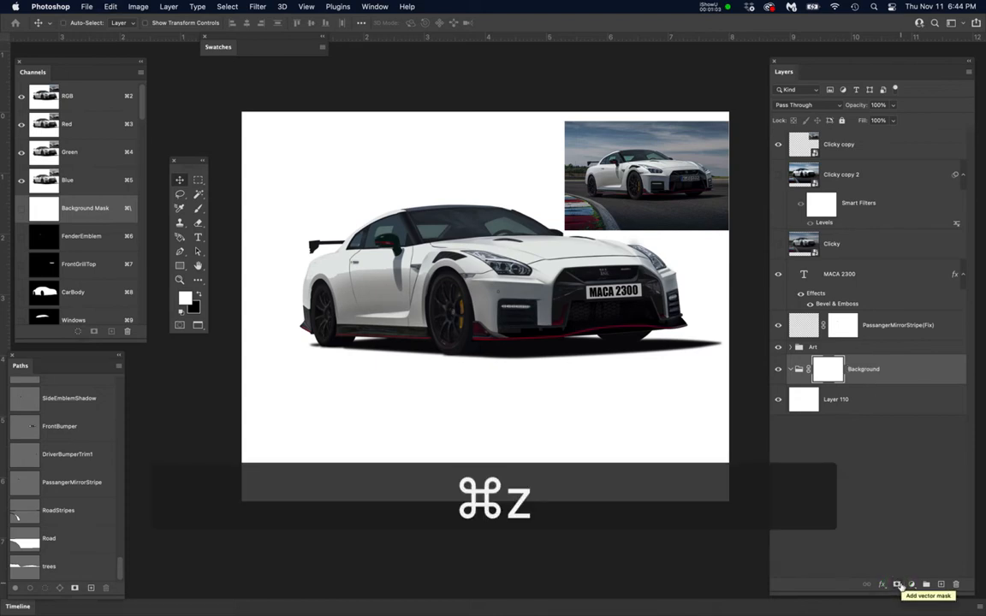
pyautogui.press('super+z')
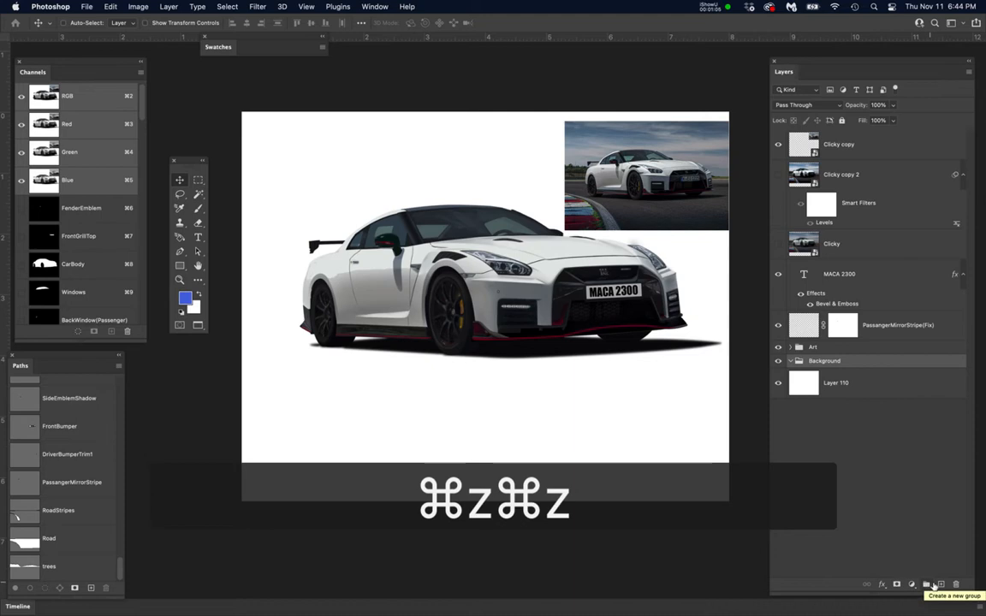
# - Add six new empty layers inside the Background group
pyautogui.click(942, 585)
pyautogui.click(941, 585)
pyautogui.click(941, 585)
pyautogui.click(942, 585)
pyautogui.click(941, 584)
pyautogui.click(941, 585)
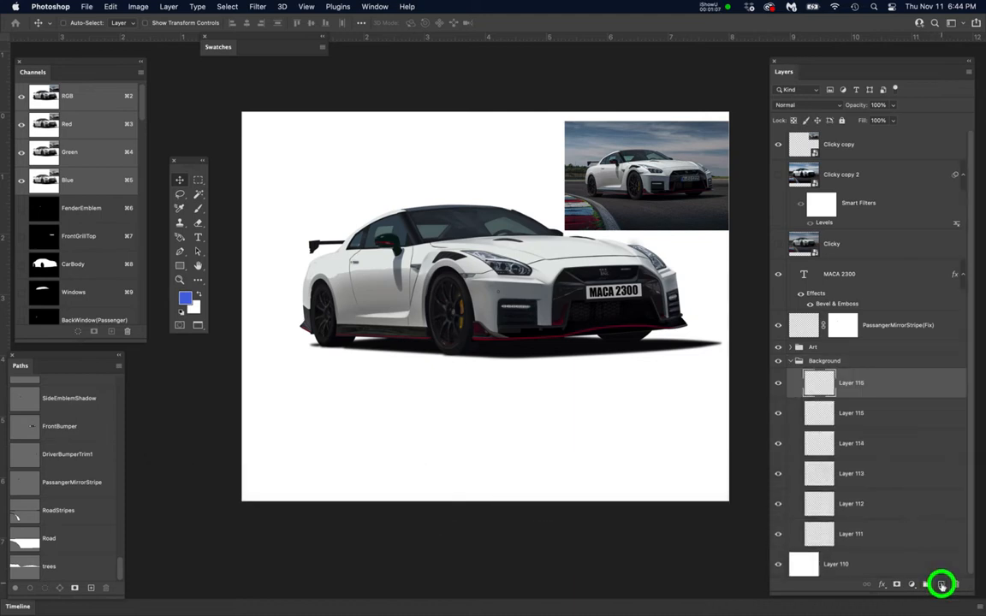
# - Rename the lowest layer in the Background group as Sky
pyautogui.doubleClick(852, 531)
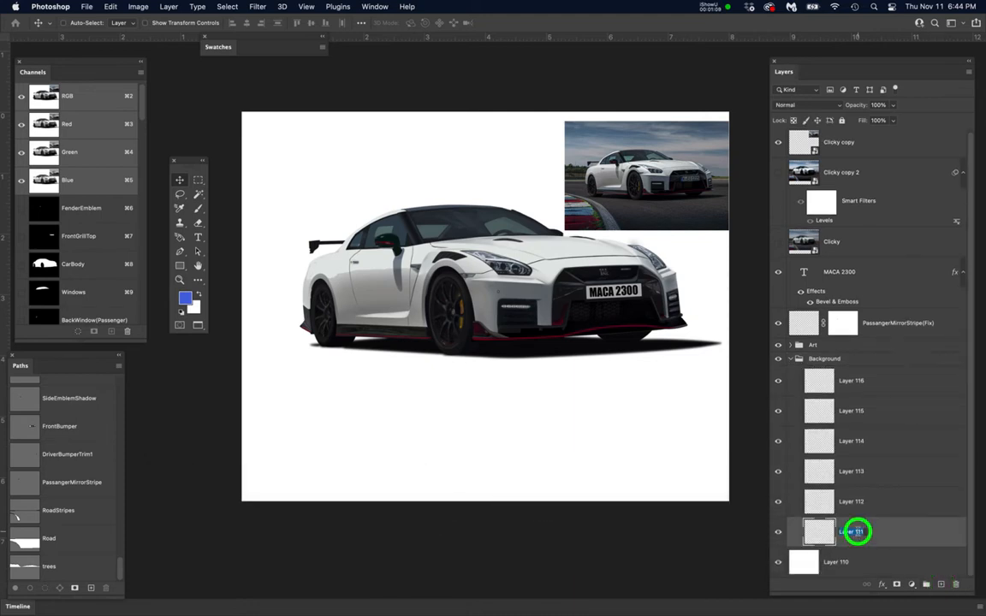
pyautogui.write('Sky')
pyautogui.press('Return')
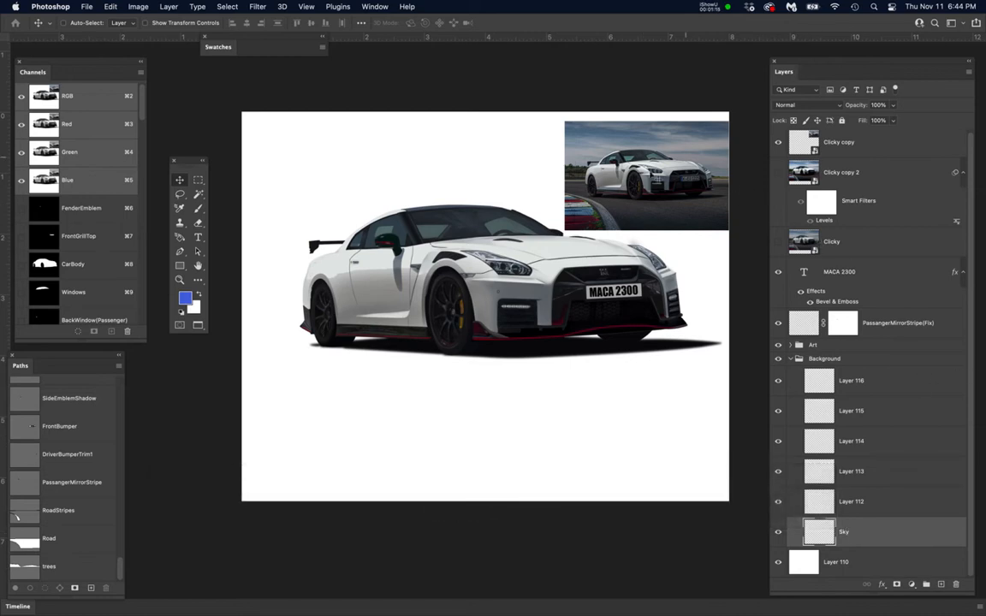
# - Show Clicky copy 2, hide Clicky copy, and sample a sky blue from the photo as the Brush foreground colour
pyautogui.click(777, 174)
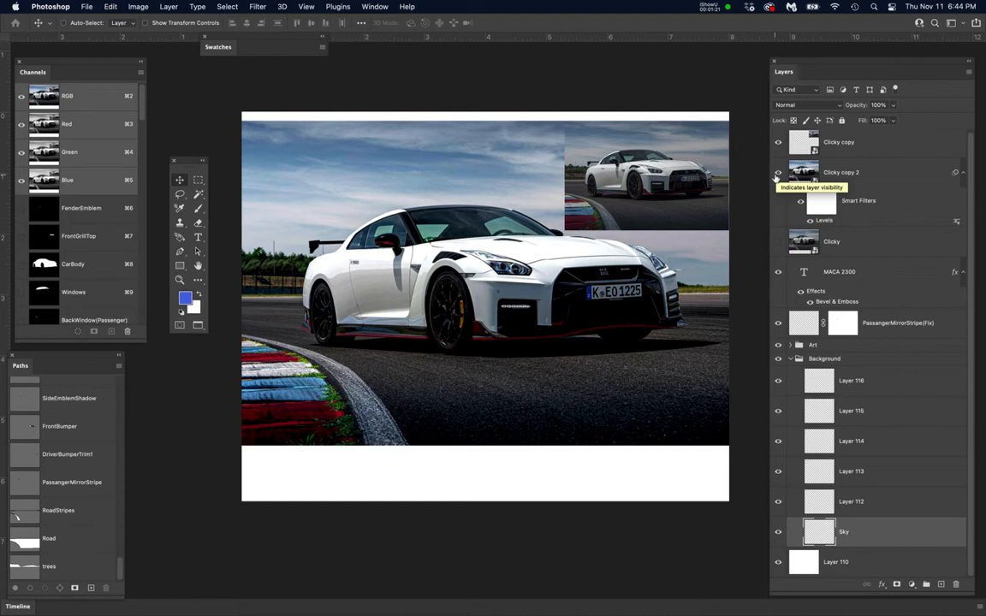
pyautogui.click(778, 142)
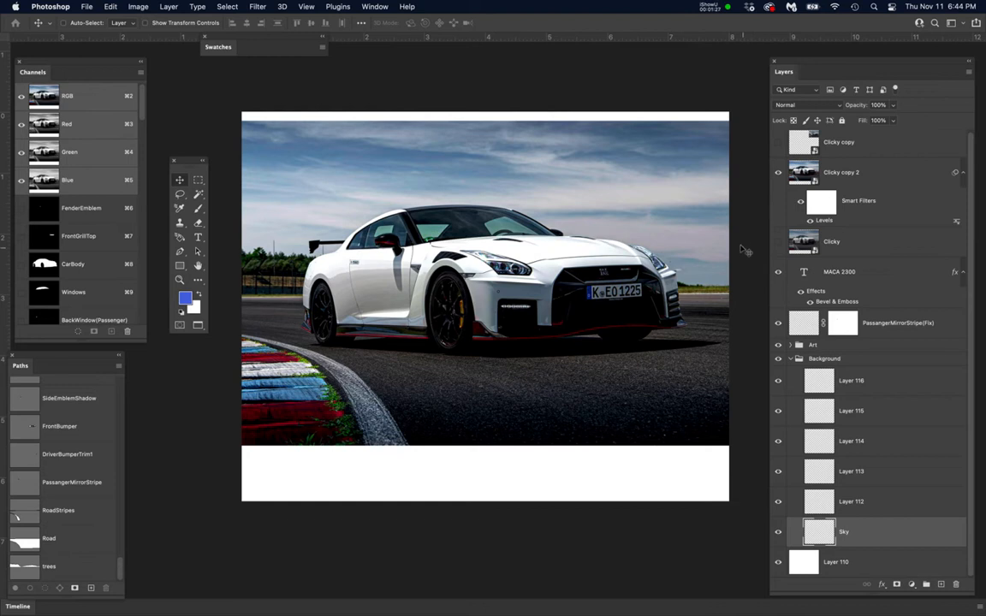
pyautogui.press('b')
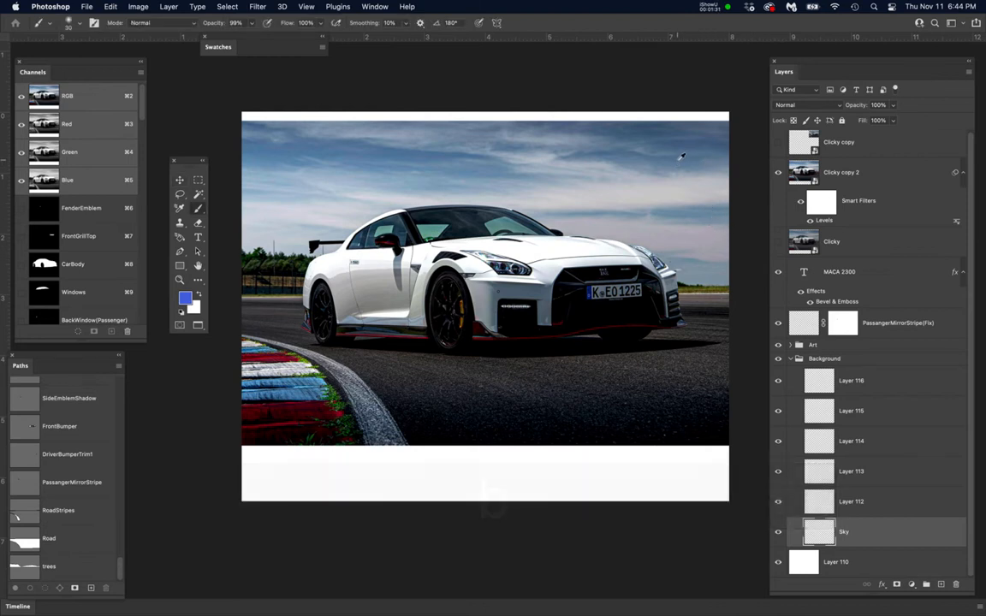
pyautogui.keyDown('alt'); pyautogui.click(681, 159); pyautogui.keyUp('alt')
pyautogui.rightClick(12, 196)
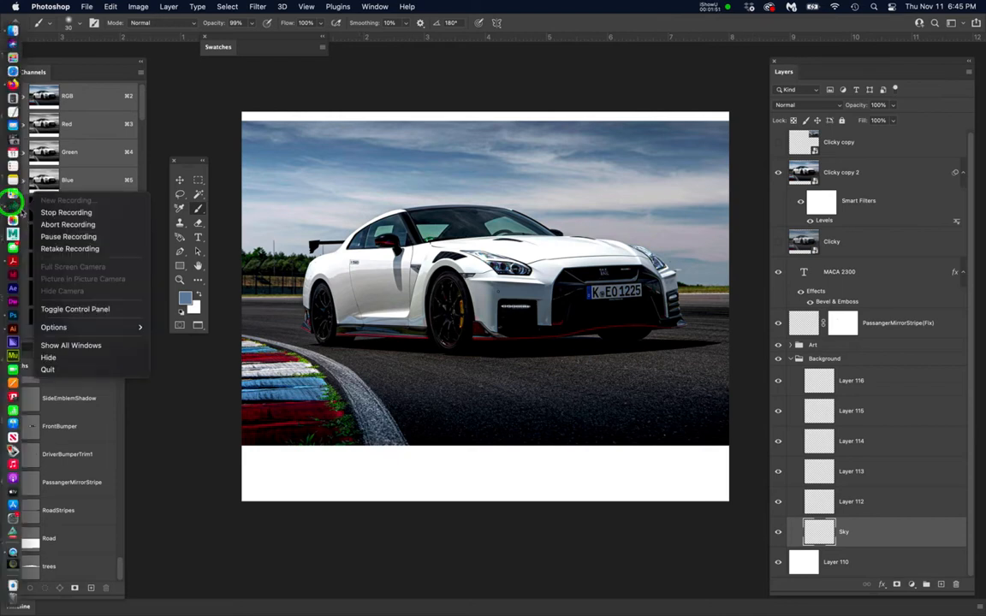
pyautogui.click(64, 236)
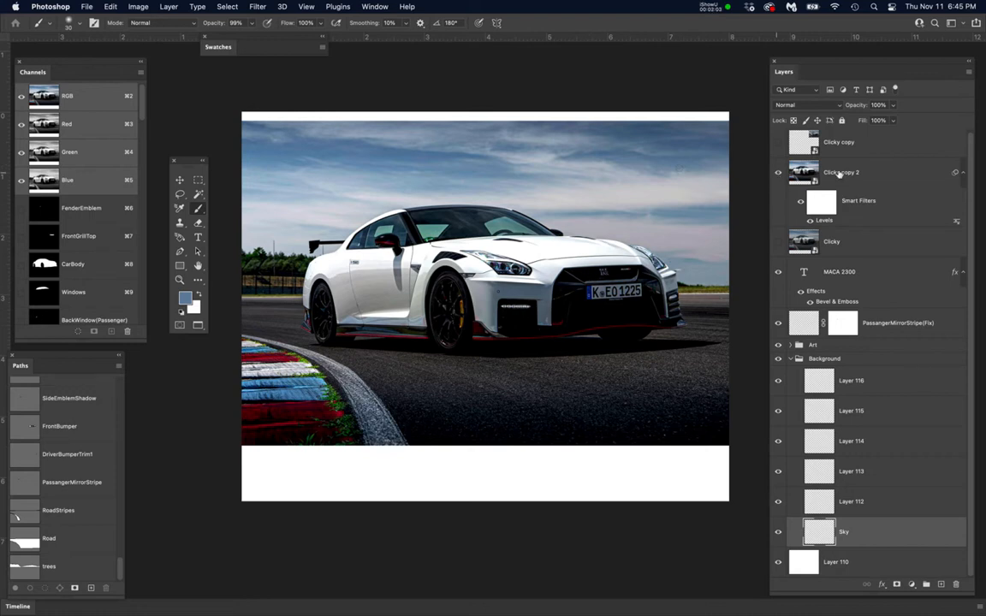
# - Hide Clicky copy 2, show the Clicky layer instead and set its opacity to 46%
pyautogui.click(778, 172)
pyautogui.click(778, 242)
pyautogui.click(864, 243)
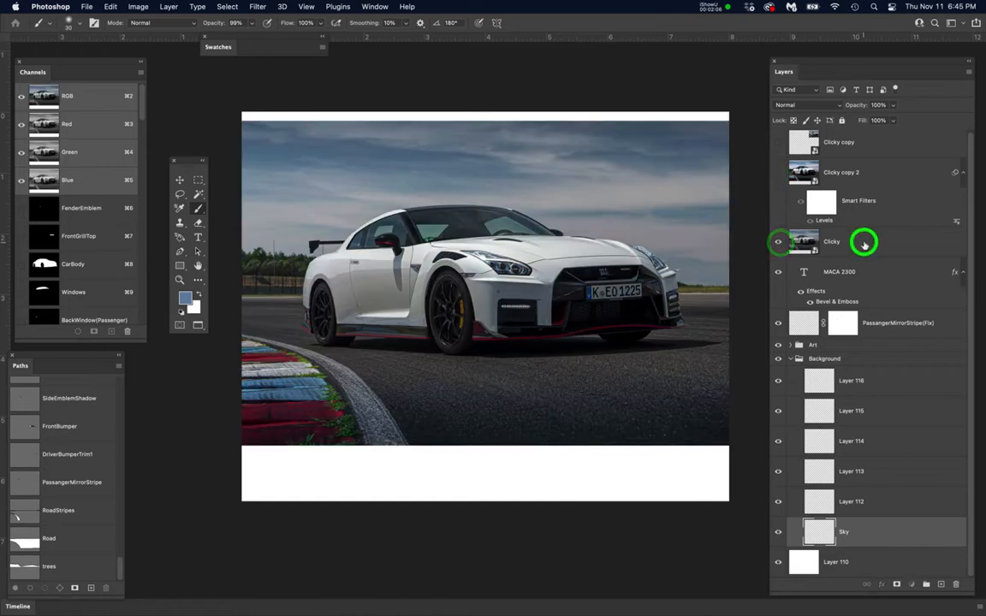
pyautogui.click(891, 105)
pyautogui.click(871, 124)
pyautogui.moveTo(872, 124)
pyautogui.mouseDown()
pyautogui.moveTo(856, 120)
pyautogui.moveTo(865, 119)
pyautogui.mouseUp()
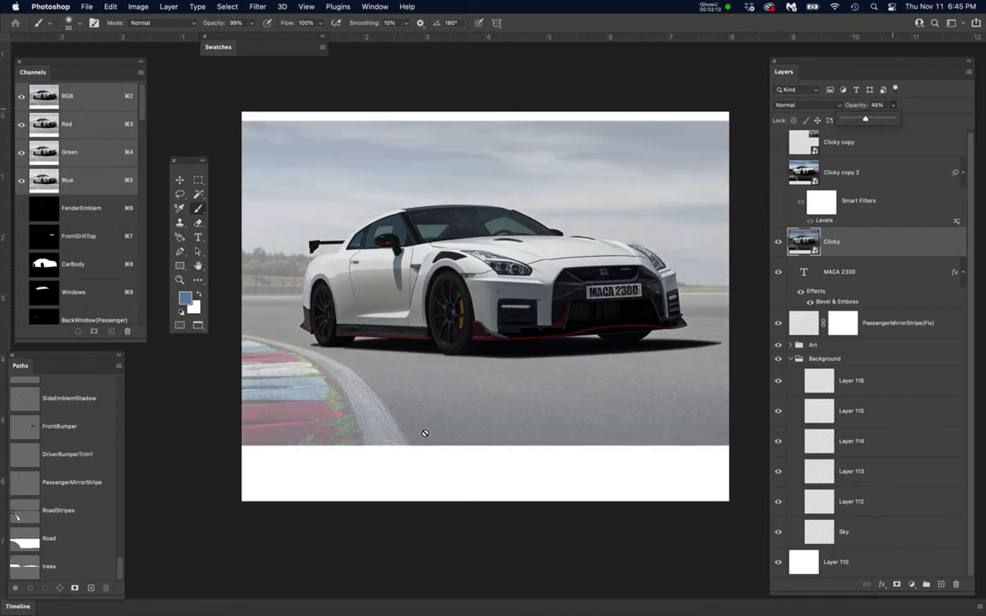
# - Display the RoadStripes, Road and trees paths one after another to examine their outlines over the photo
pyautogui.scroll(-3, 424, 434)
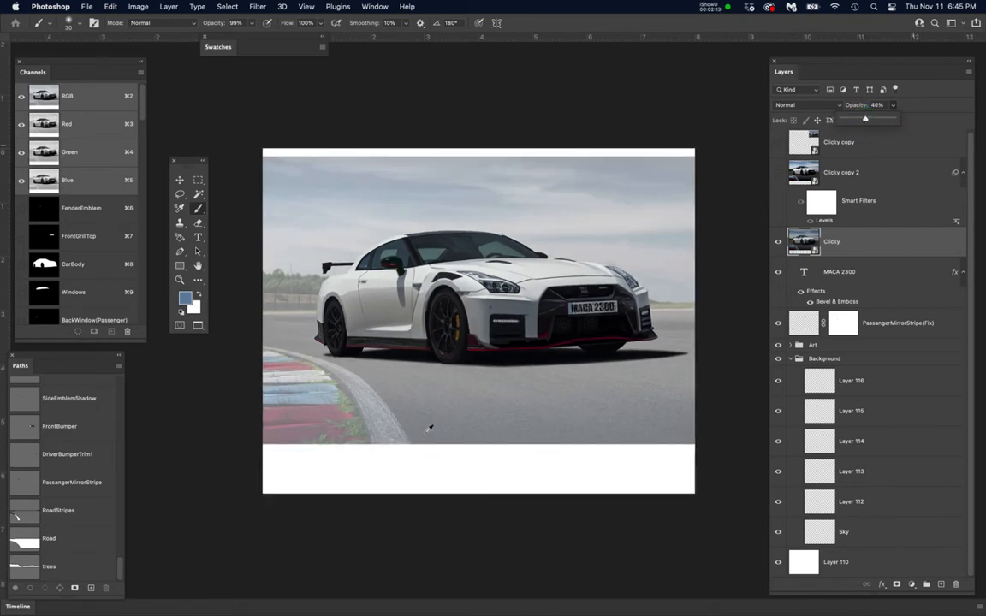
pyautogui.click(34, 512)
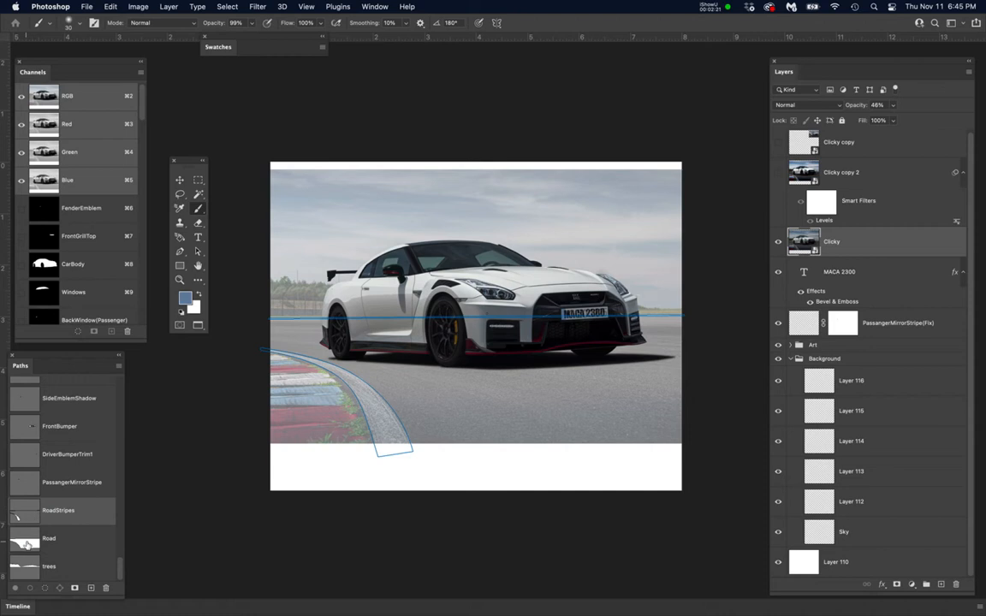
pyautogui.click(27, 545)
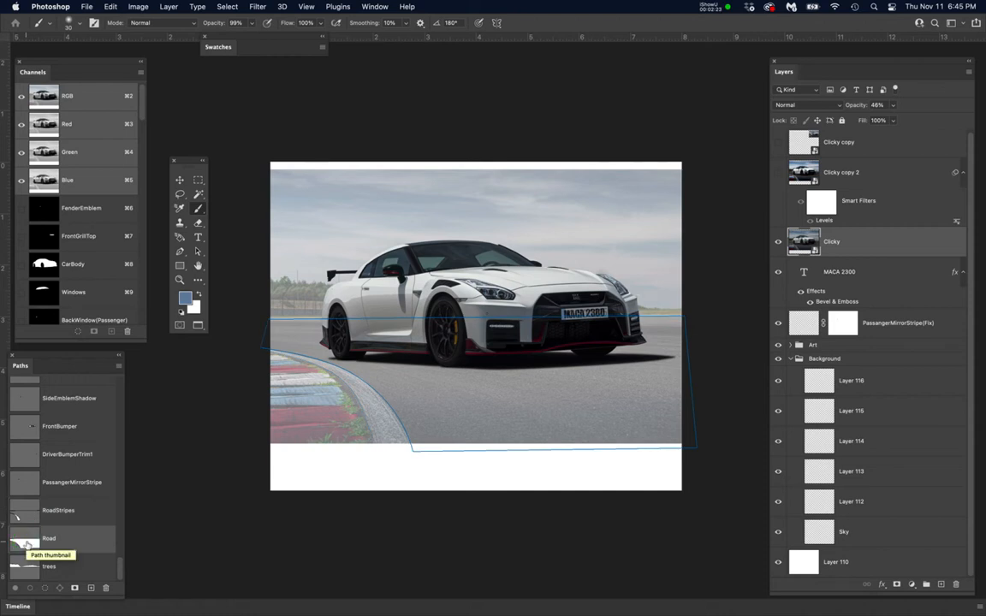
pyautogui.click(22, 567)
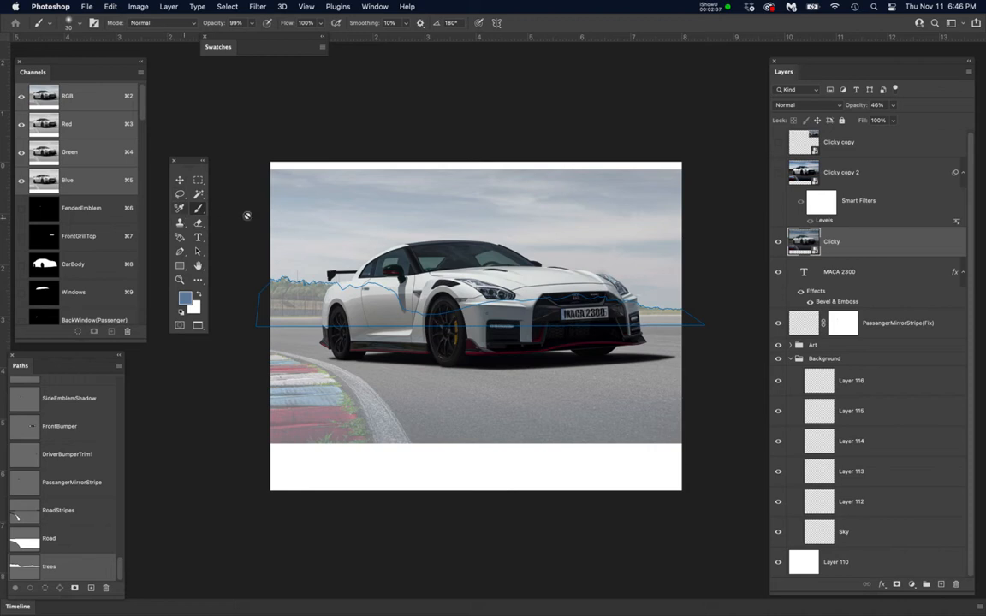
# - Crop the canvas to the photo's upper and lower edges, cutting away the white bands above and below it
pyautogui.press('c')
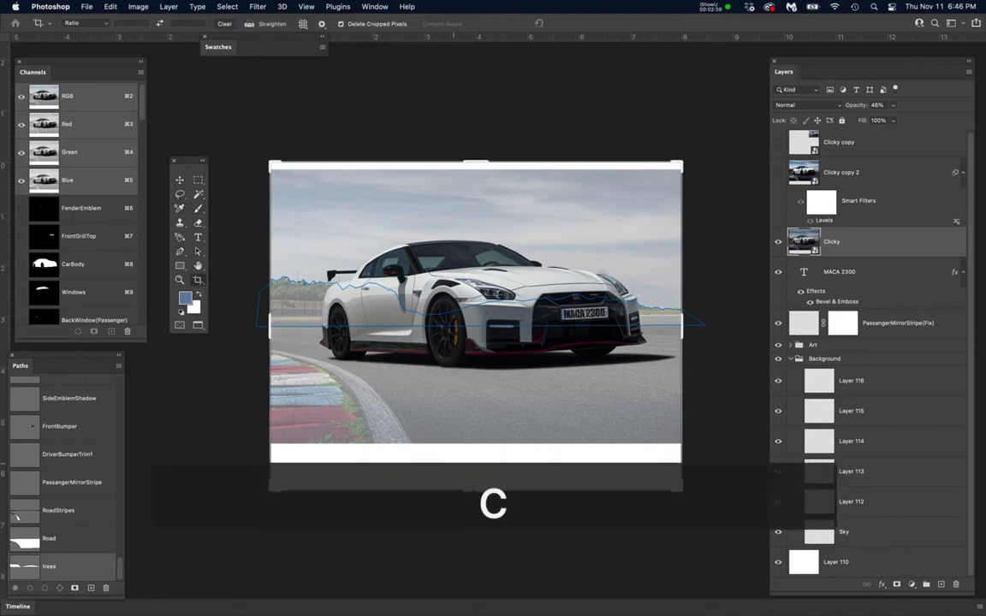
pyautogui.moveTo(475, 491); pyautogui.dragTo(481, 465)
pyautogui.moveTo(478, 186); pyautogui.dragTo(476, 192)
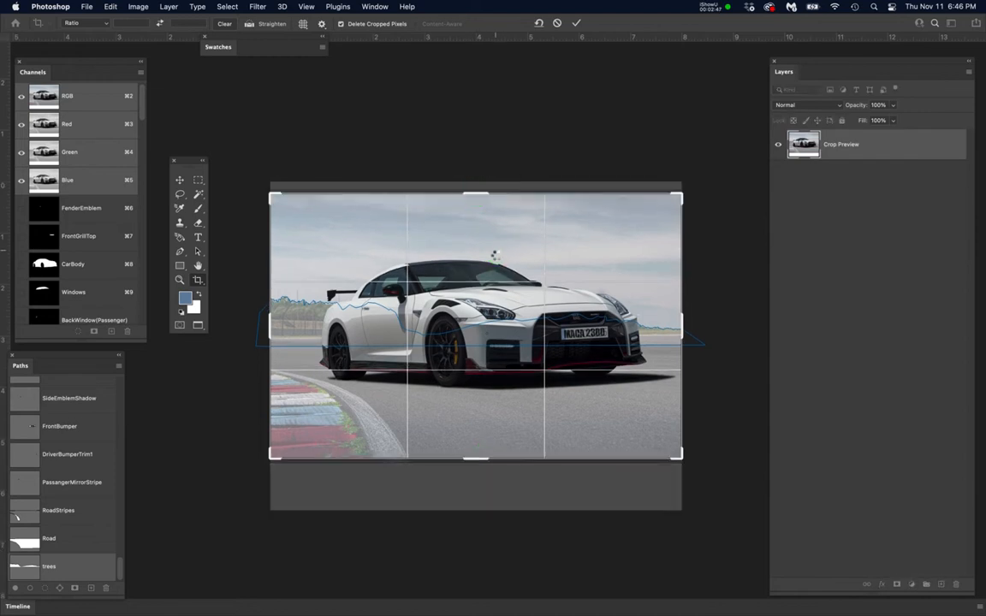
pyautogui.press('Return')
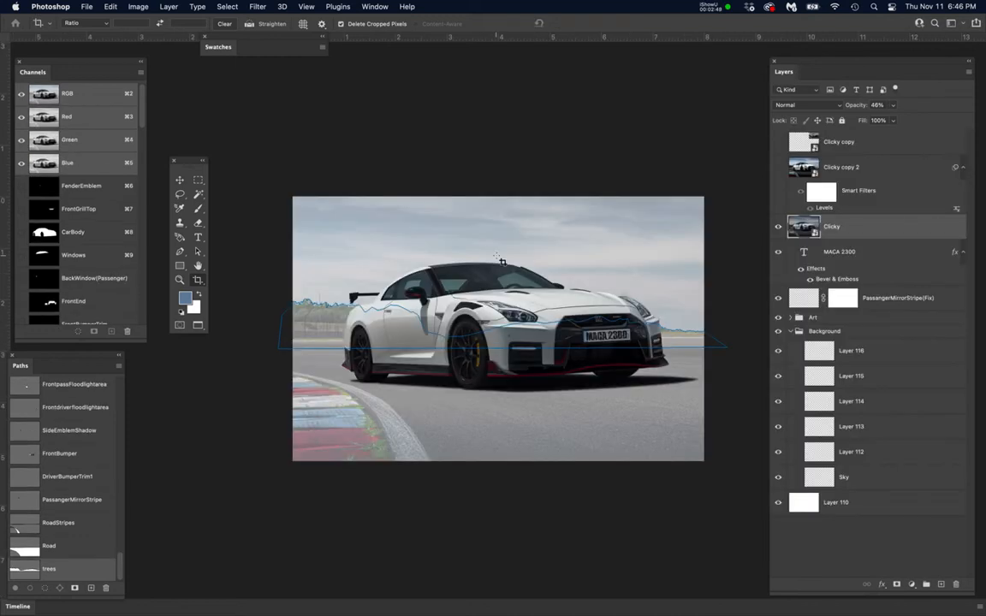
# - Save the document, then sample a sky blue from Clicky copy 2 as the Brush foreground colour
pyautogui.press('super+s')
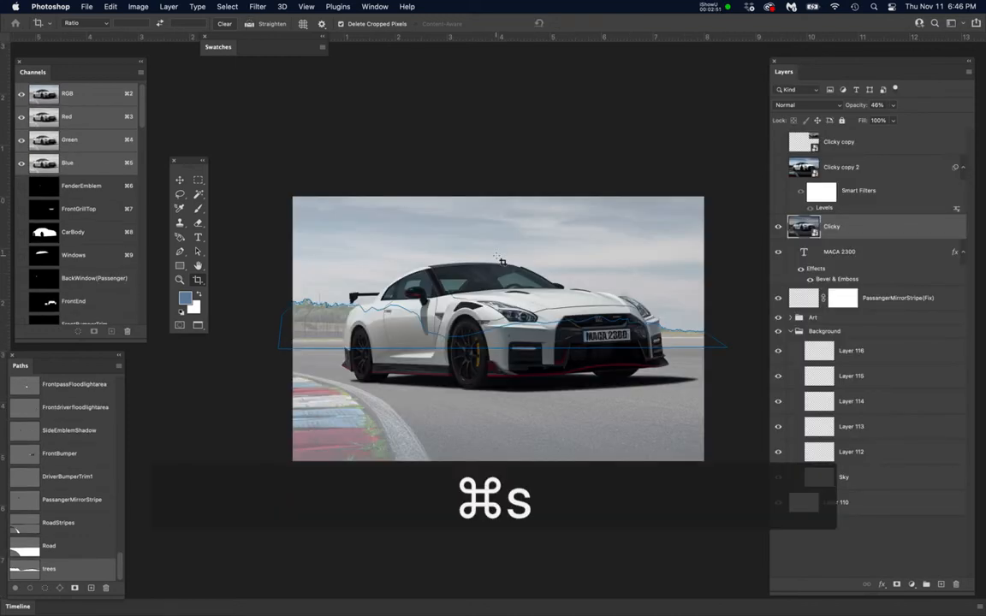
pyautogui.click(179, 179)
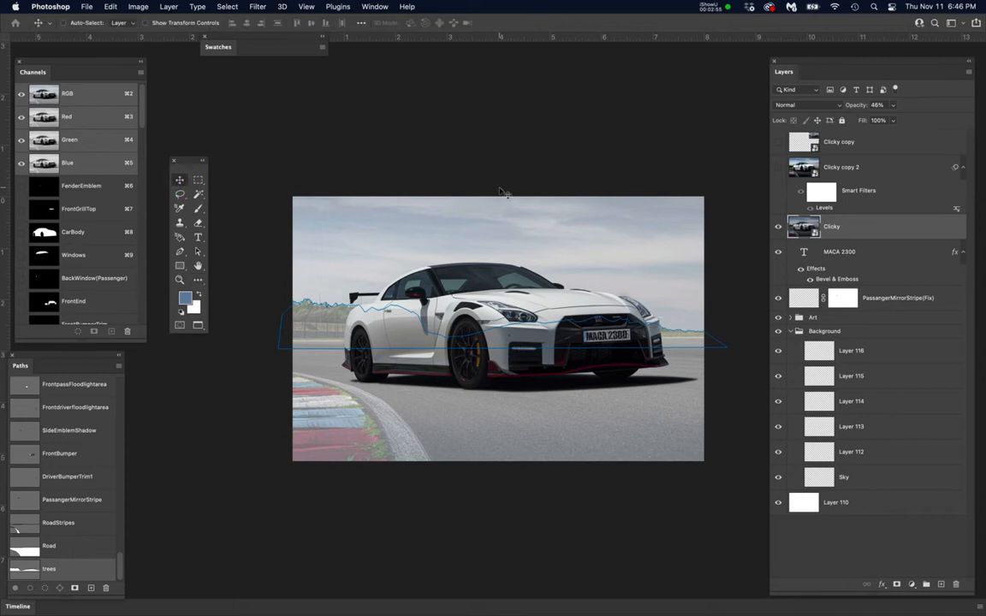
pyautogui.click(779, 167)
pyautogui.press('b')
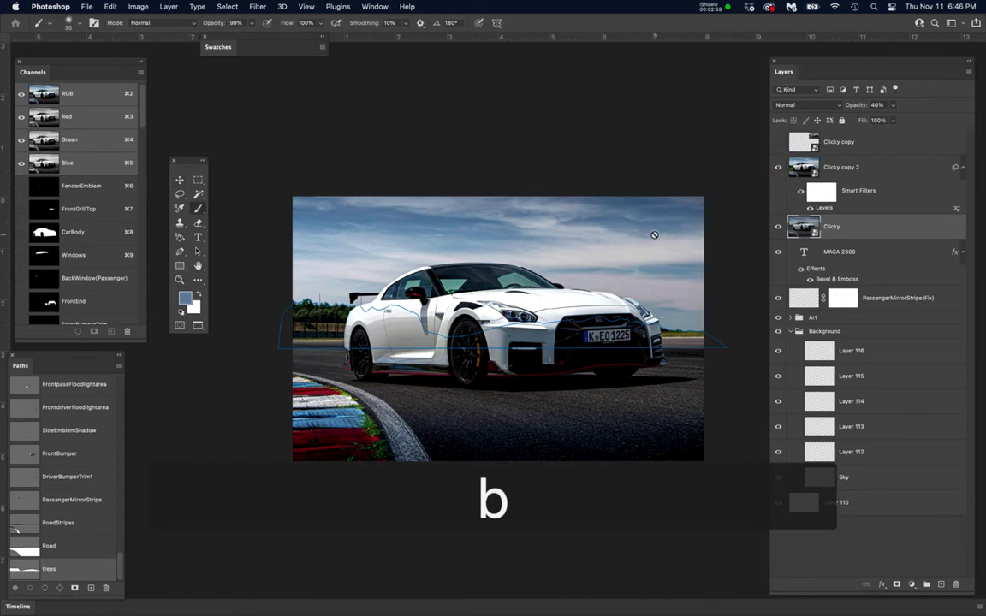
pyautogui.keyDown('alt'); pyautogui.click(653, 224); pyautogui.keyUp('alt')
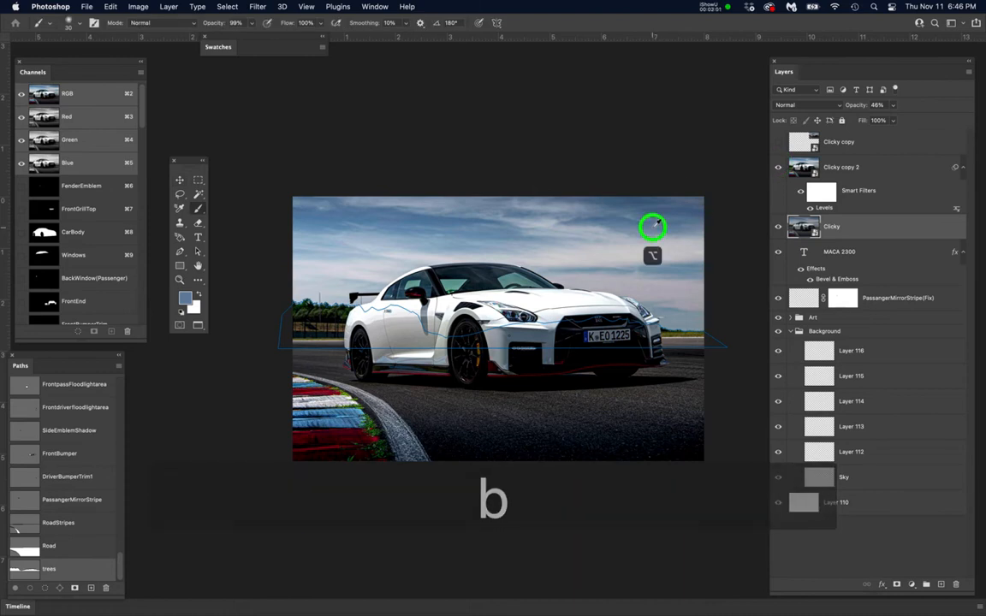
# - Make the Sky layer active and hide the Clicky copy 2 and Clicky photo layers
pyautogui.click(859, 480)
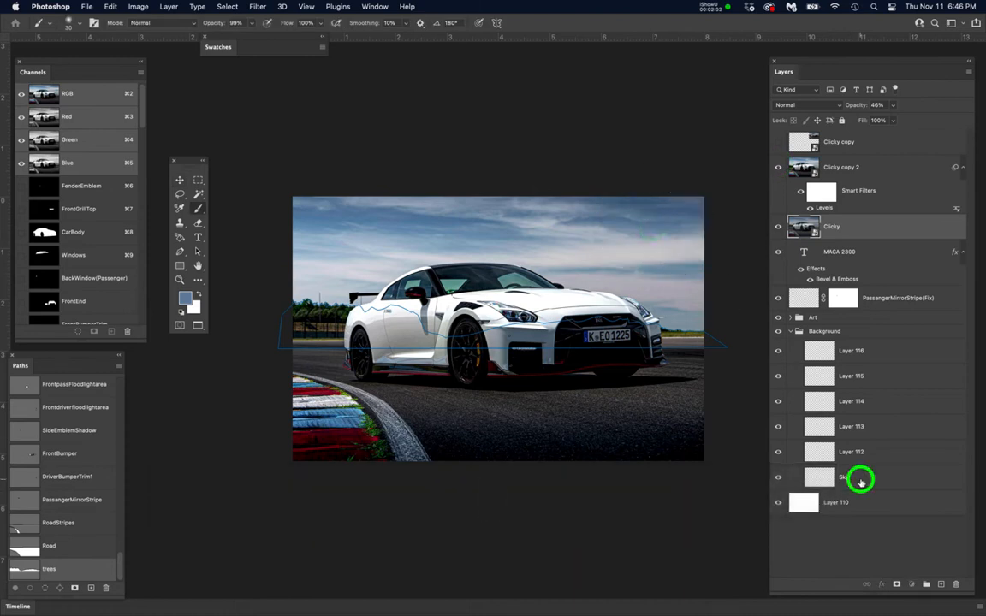
pyautogui.click(778, 167)
pyautogui.click(778, 225)
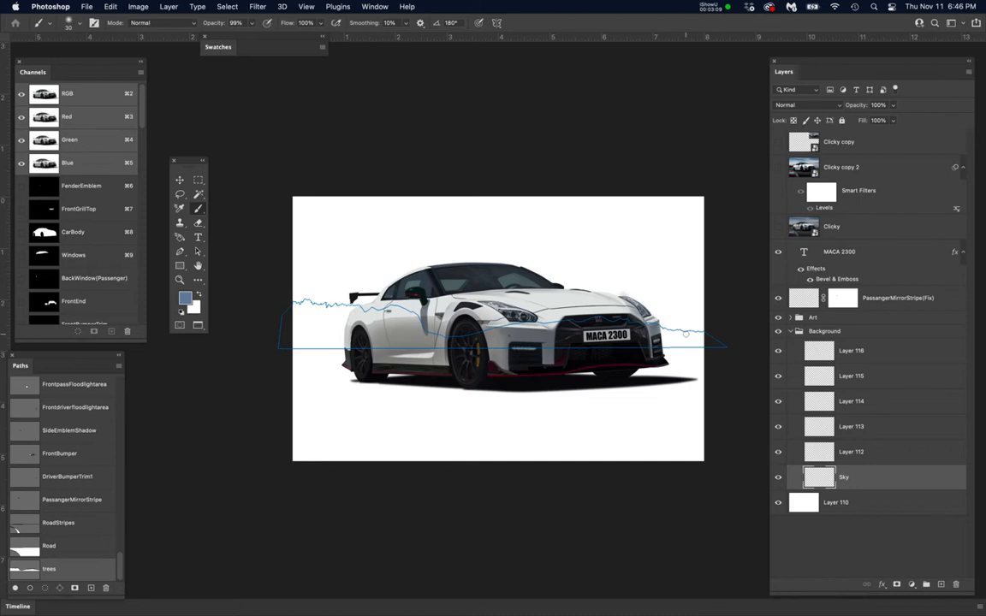
# - Fill a full-width rectangle from the canvas top to just above the trees path's lower edge with the sky blue, and deselect
pyautogui.press('m')
pyautogui.moveTo(282, 171); pyautogui.dragTo(724, 338)
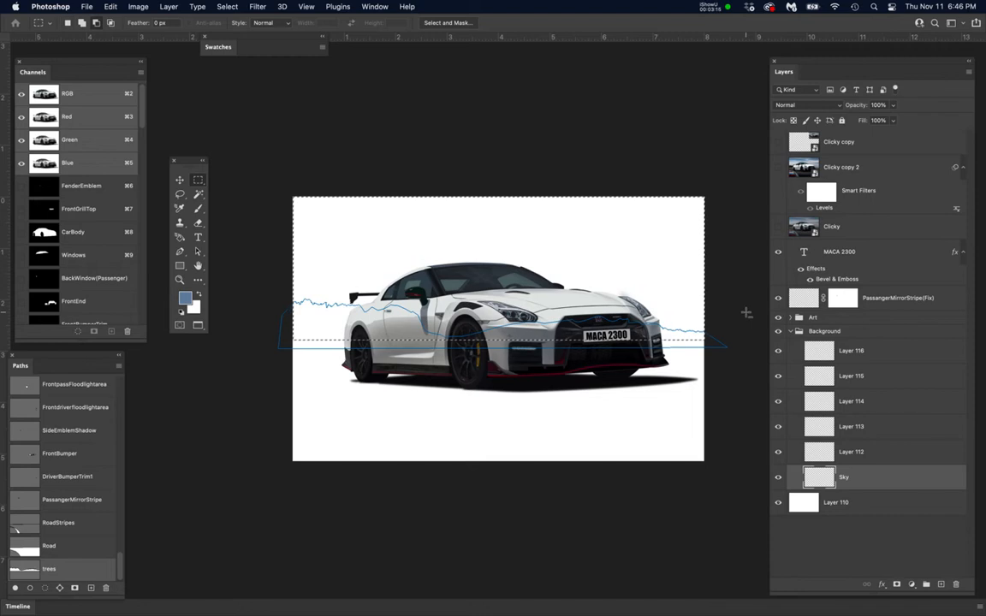
pyautogui.hotkey('alt', 'BackSpace')
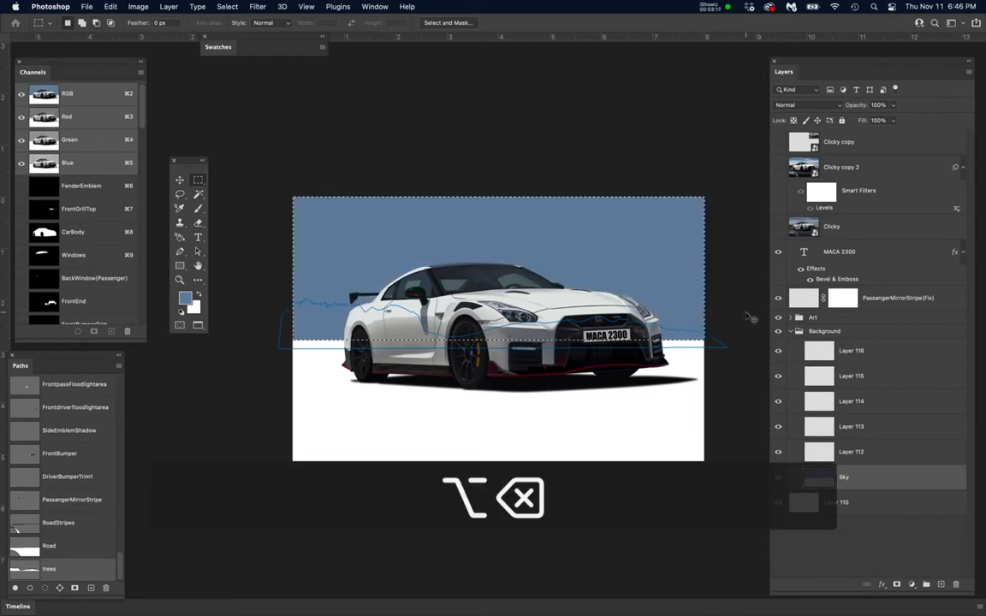
pyautogui.press('super+d')
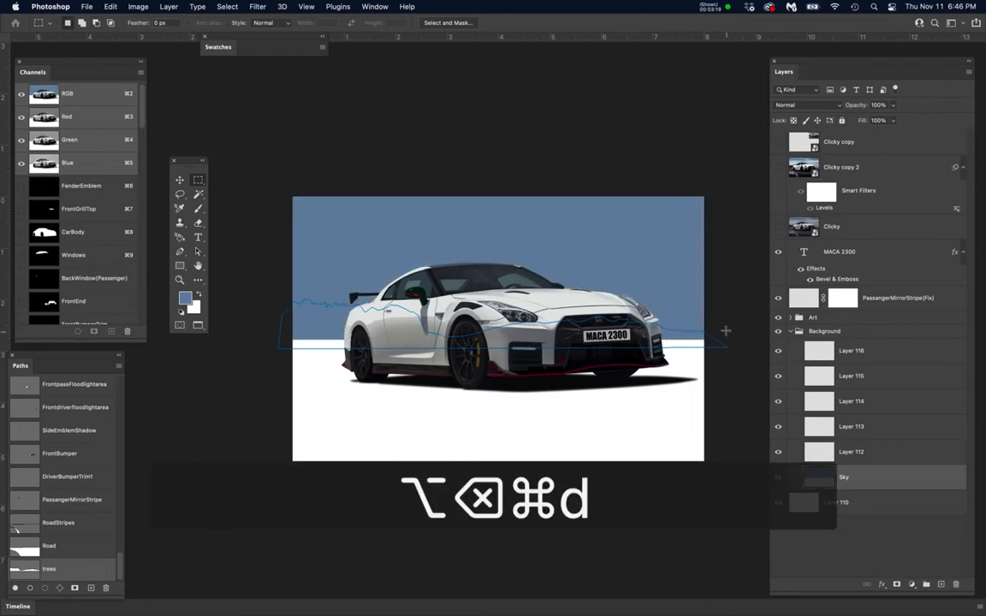
# - Rename Layer 112 in the Background group as Clouds
pyautogui.click(853, 452)
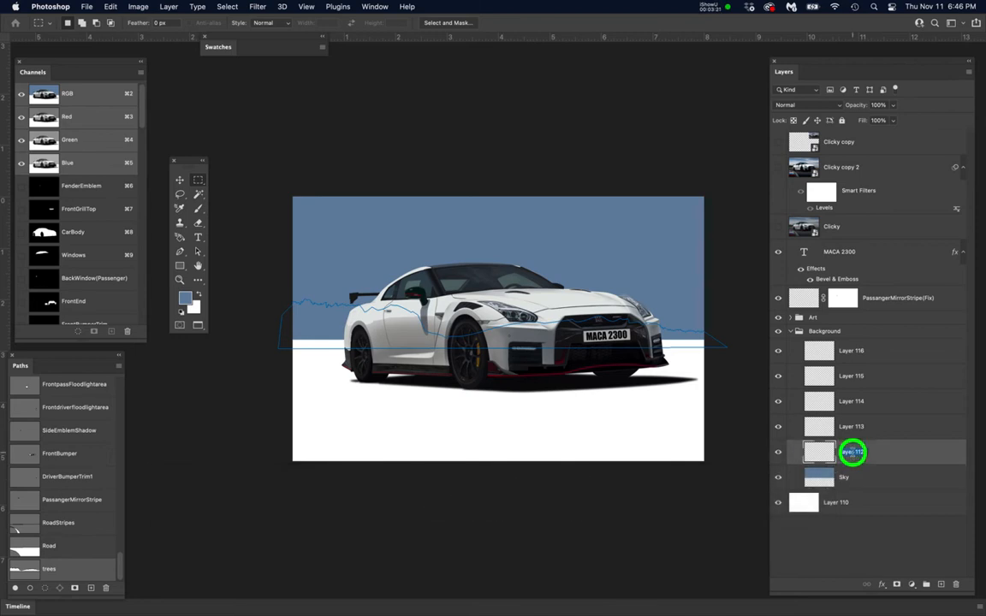
pyautogui.write('Cl')
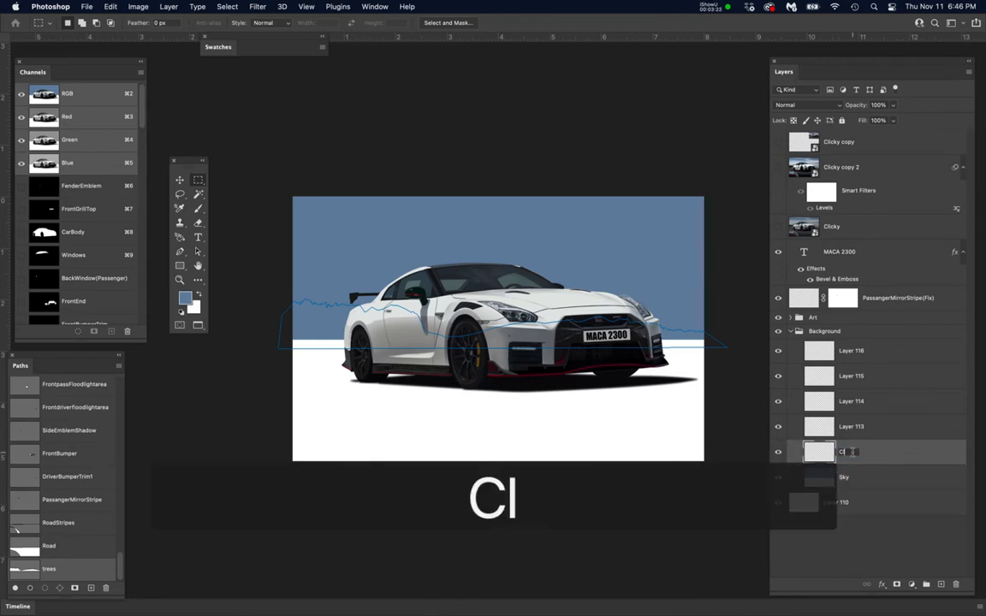
pyautogui.write('ouds')
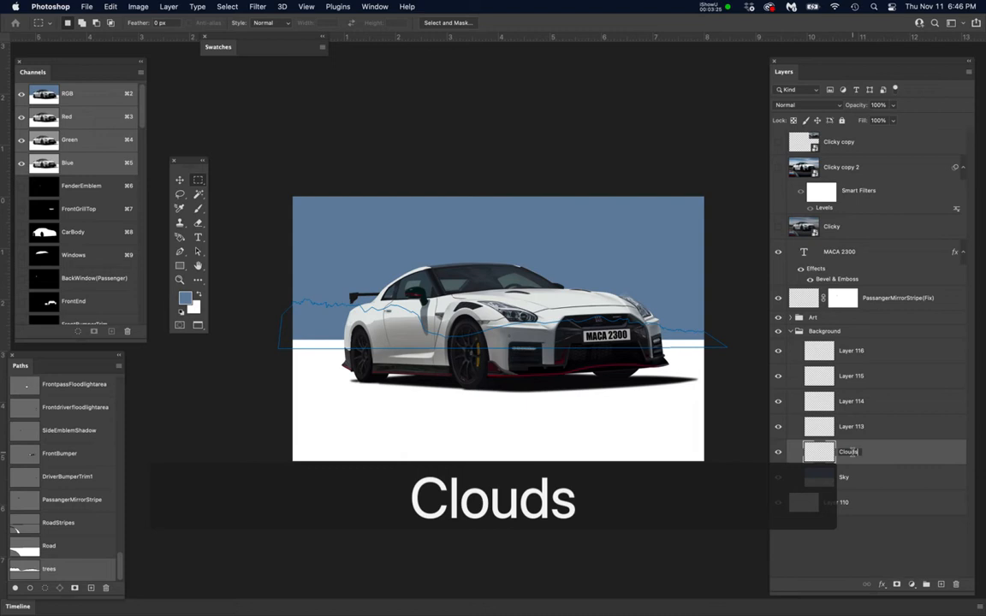
pyautogui.press('Return')
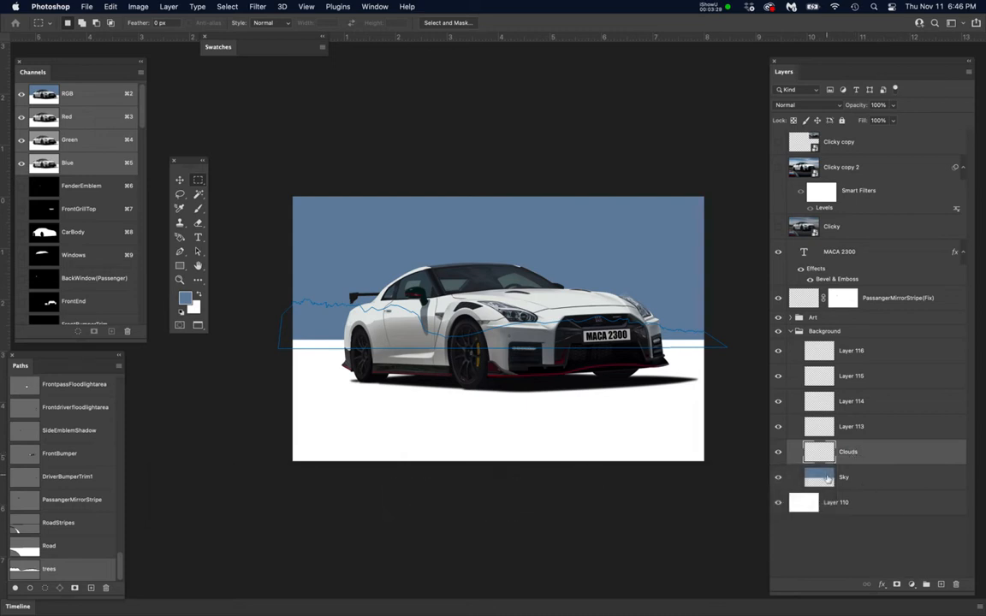
# - Load the Sky layer's area as a selection with the trees path hidden, and make Clicky copy 2 visible and active
pyautogui.keyDown('super'); pyautogui.click(825, 479); pyautogui.keyUp('super')
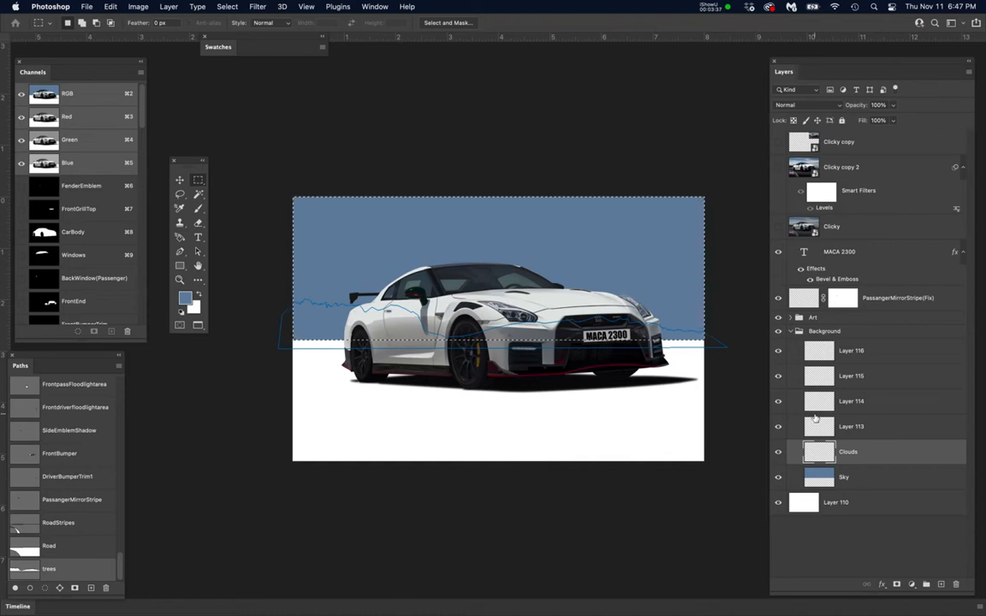
pyautogui.keyDown('super'); pyautogui.click(74, 571); pyautogui.keyUp('super')
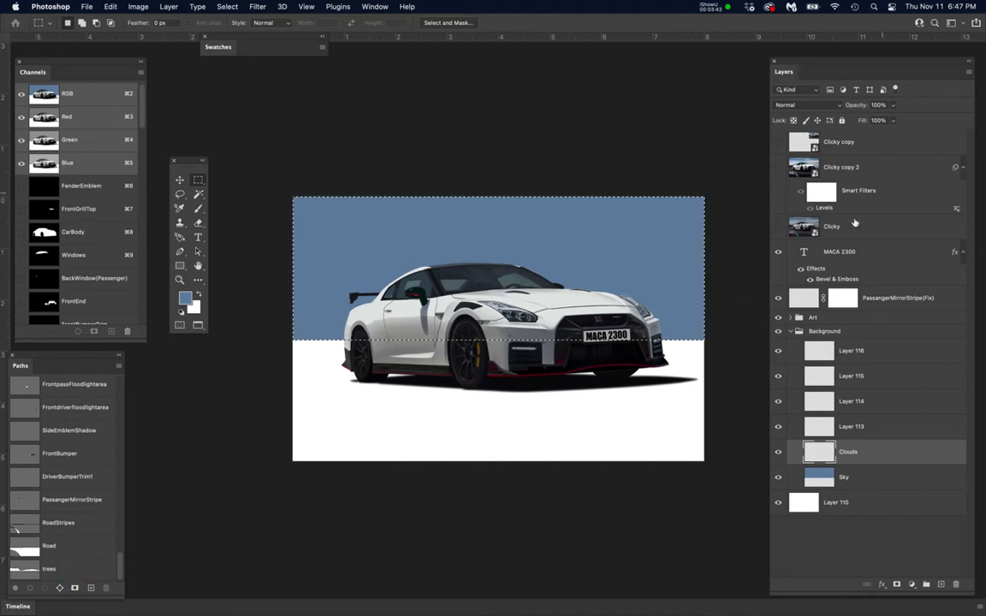
pyautogui.click(779, 169)
pyautogui.click(876, 166)
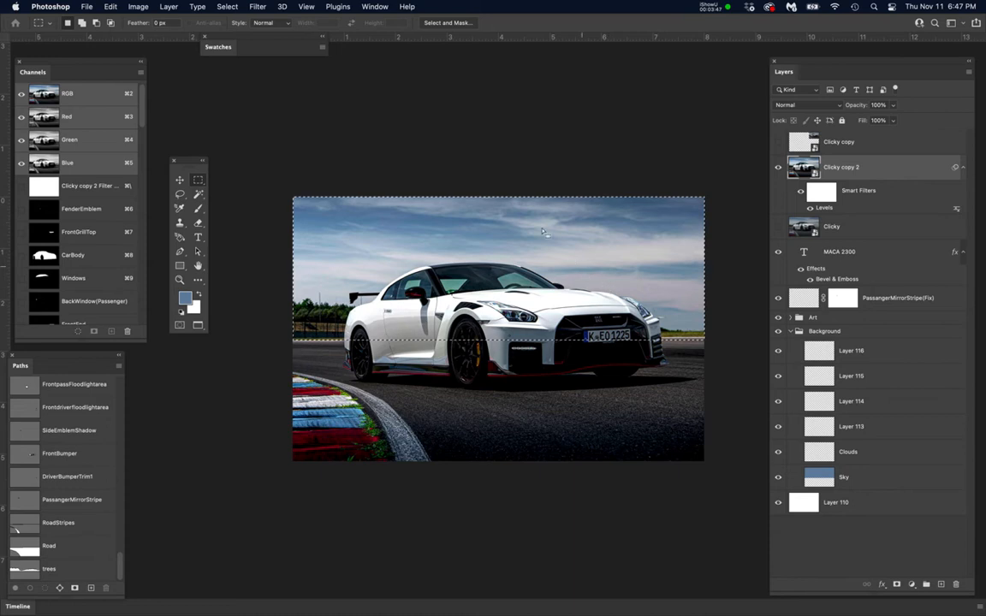
# - Select the pale cloud tones sampled above the car roof using Color Range at fuzziness 91, and hide the selection edges
pyautogui.click(230, 7)
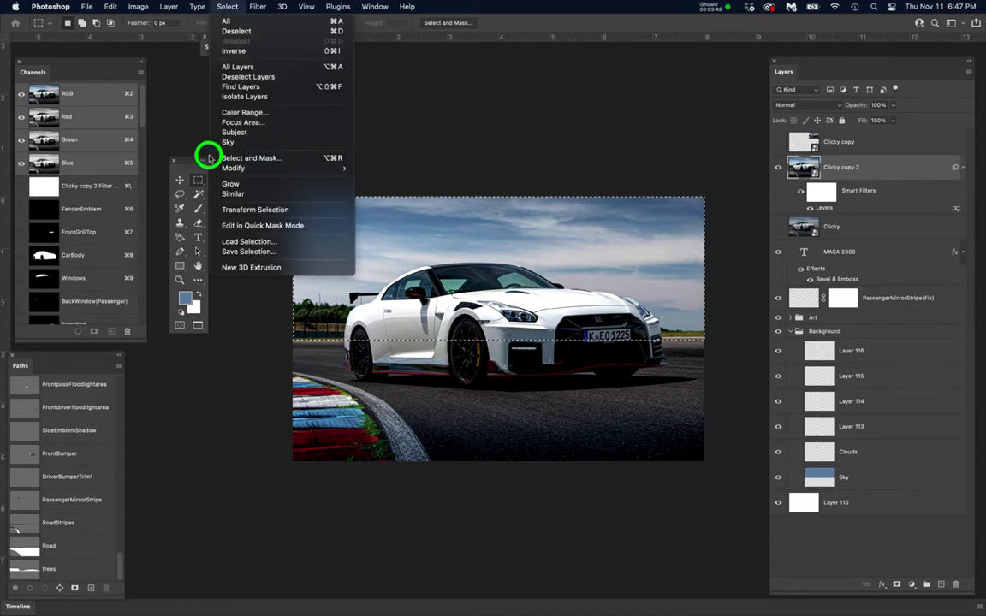
pyautogui.click(251, 114)
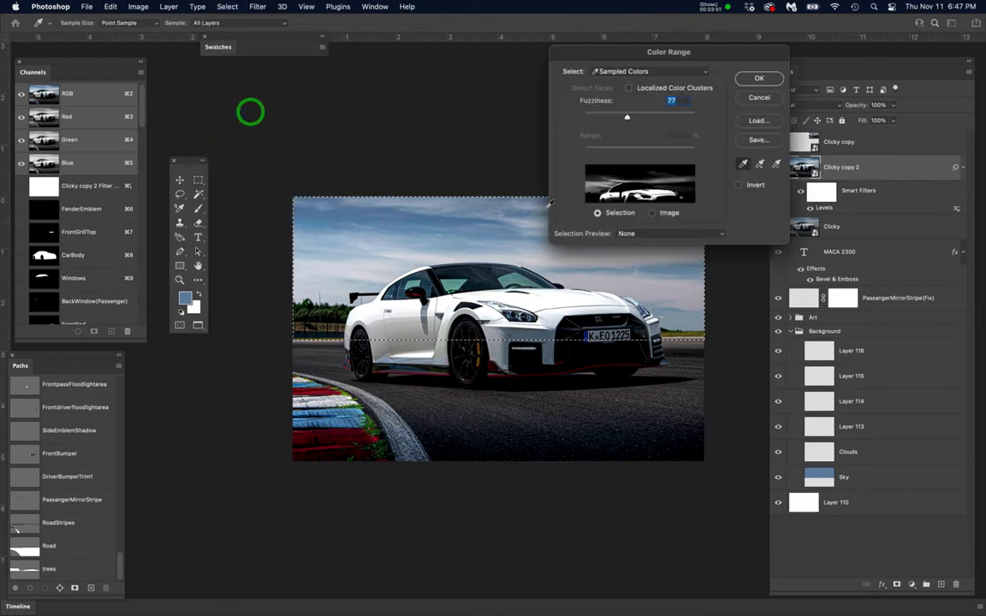
pyautogui.scroll(6, 467, 250)
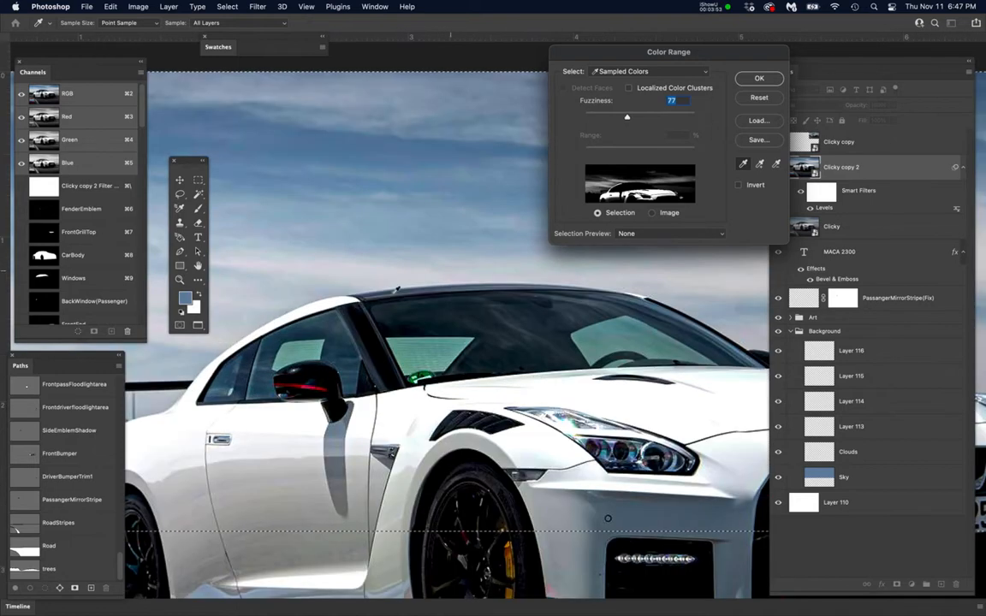
pyautogui.click(368, 275)
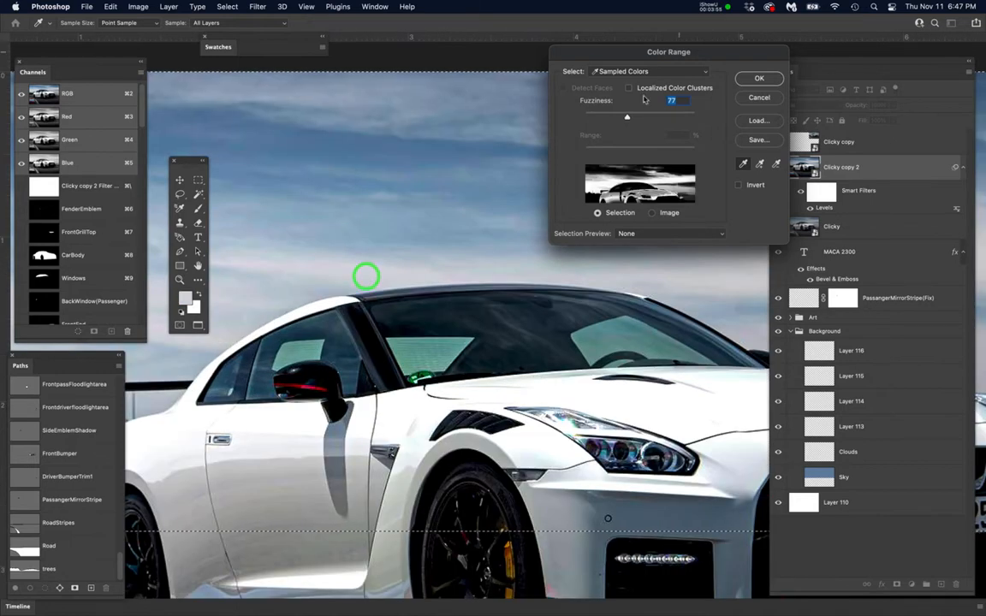
pyautogui.moveTo(627, 119); pyautogui.dragTo(637, 118)
pyautogui.click(758, 78)
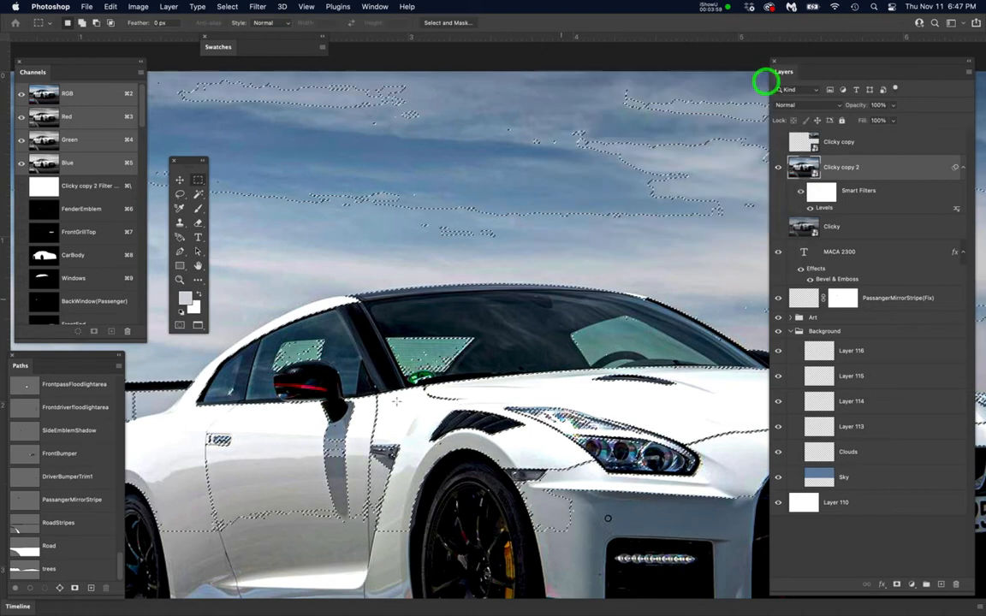
pyautogui.scroll(-6, 500, 259)
pyautogui.scroll(-3, 499, 259)
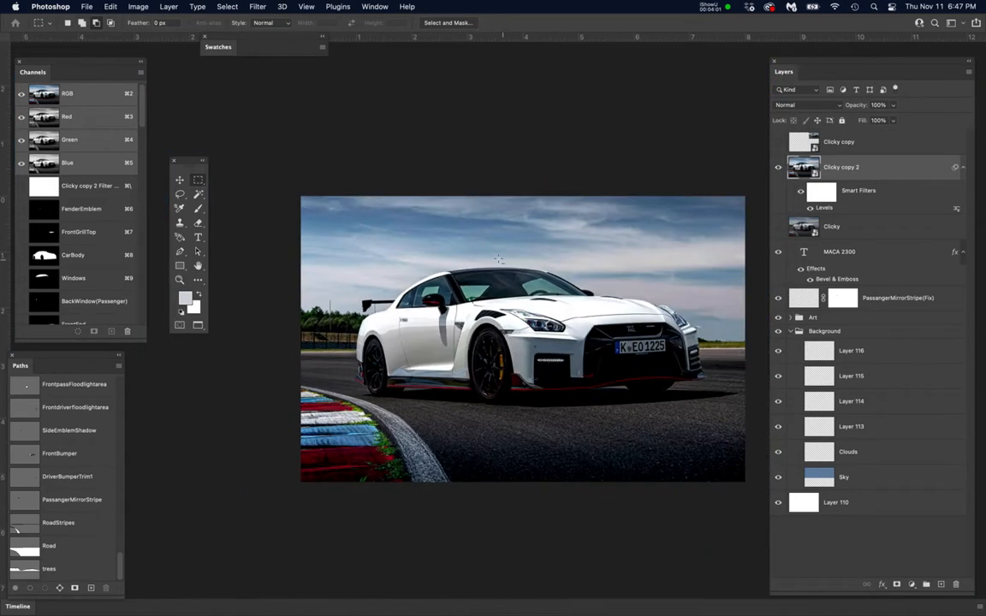
pyautogui.click(531, 249)
pyautogui.moveTo(532, 249); pyautogui.dragTo(527, 250)
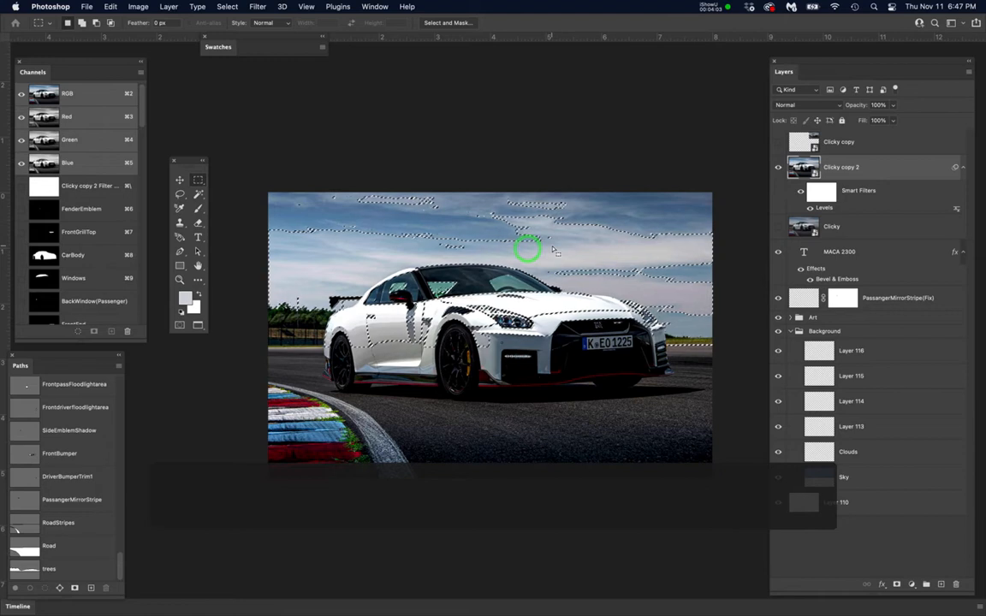
pyautogui.press('super+h')
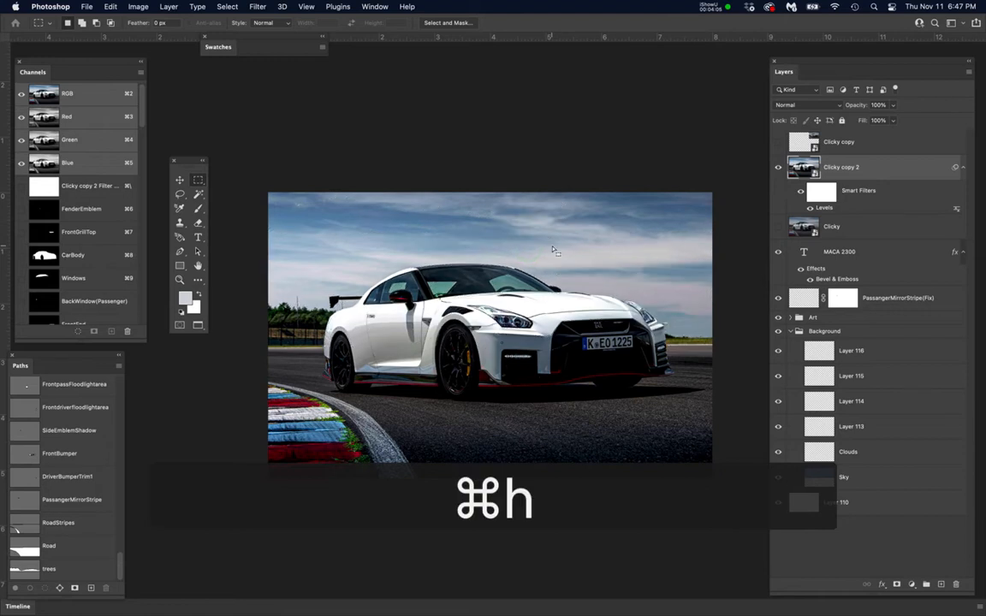
# - Make the Clouds layer active and enlarge the Brush to 500 px
pyautogui.press('b')
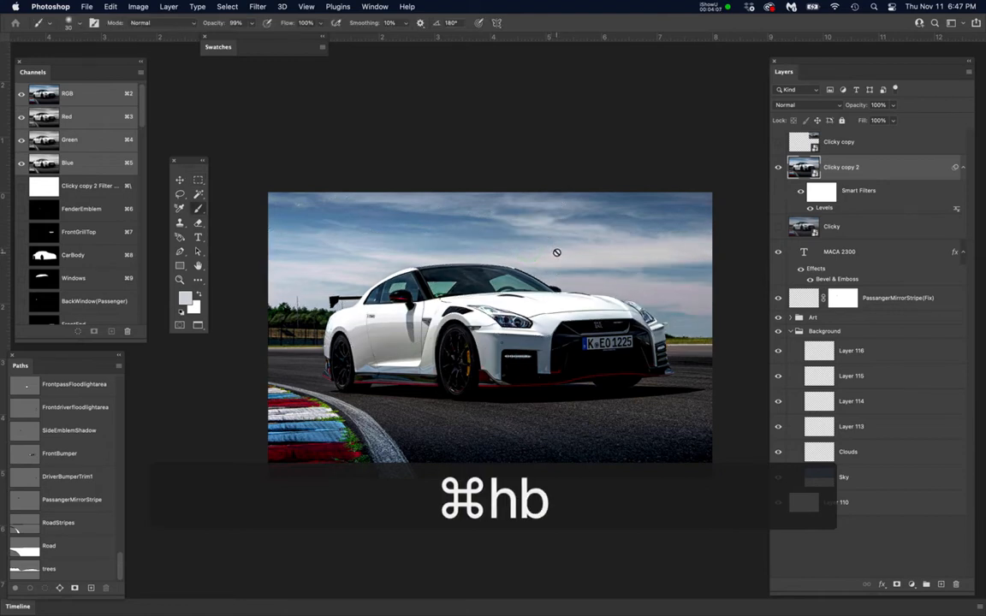
pyautogui.click(872, 448)
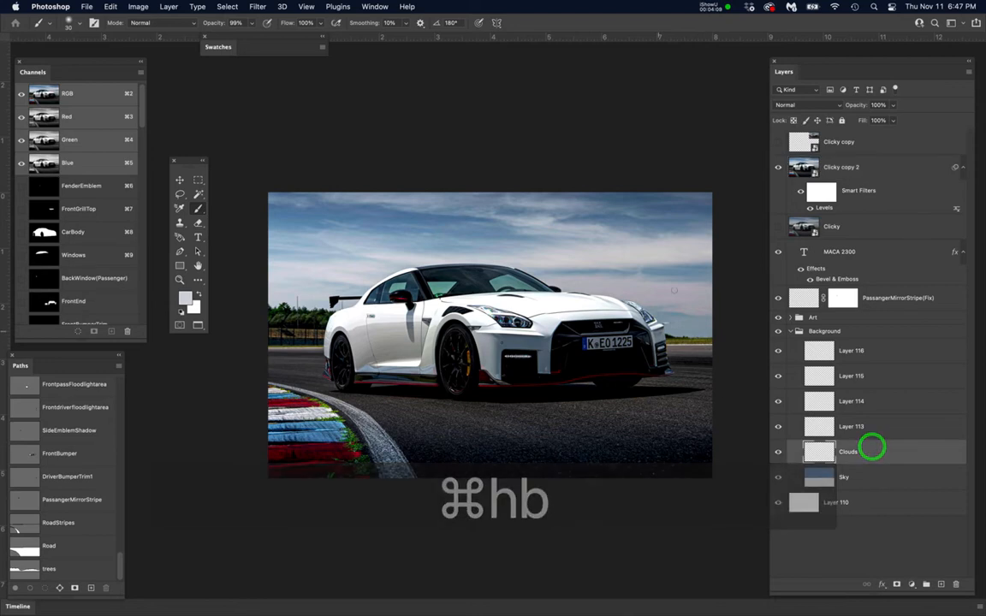
pyautogui.press(']')
pyautogui.press(']')
pyautogui.press(']')
pyautogui.press(']')
pyautogui.press(']')
pyautogui.press(']')
pyautogui.press(']')
pyautogui.press(']')
pyautogui.press(']')
pyautogui.press(']')
pyautogui.press(']')
pyautogui.press(']')
pyautogui.press(']')
pyautogui.press(']')
pyautogui.press(']')
pyautogui.press(']')
pyautogui.press(']')
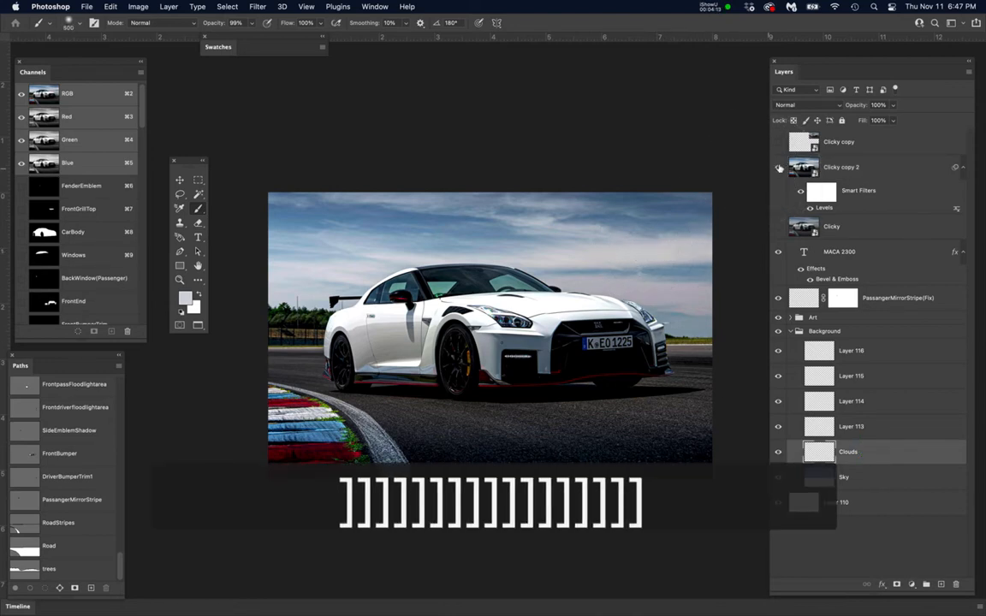
# - Hide Clicky copy 2 and set the Brush flow to 10%
pyautogui.click(778, 168)
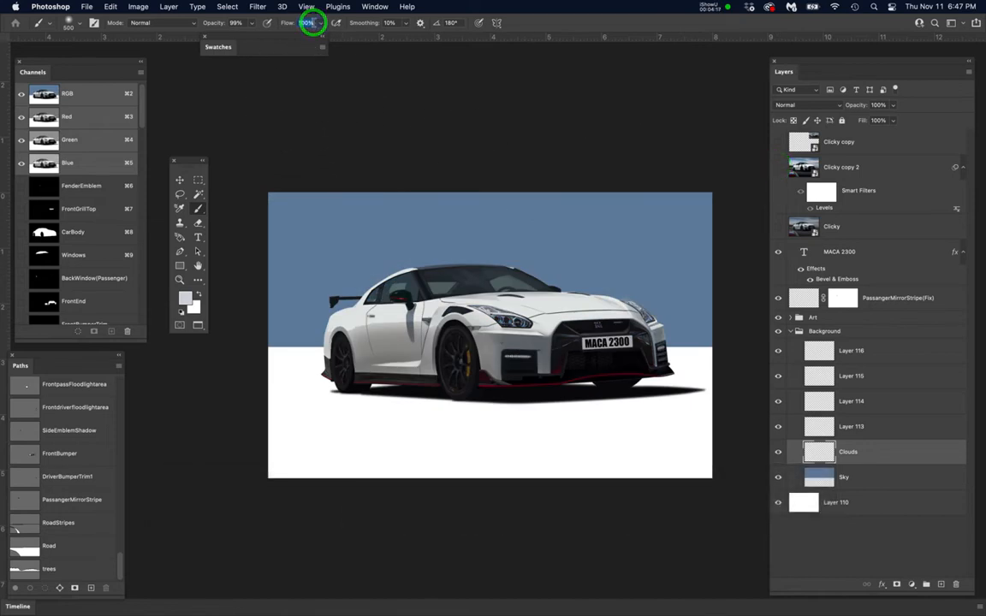
pyautogui.write('10')
pyautogui.press('Return')
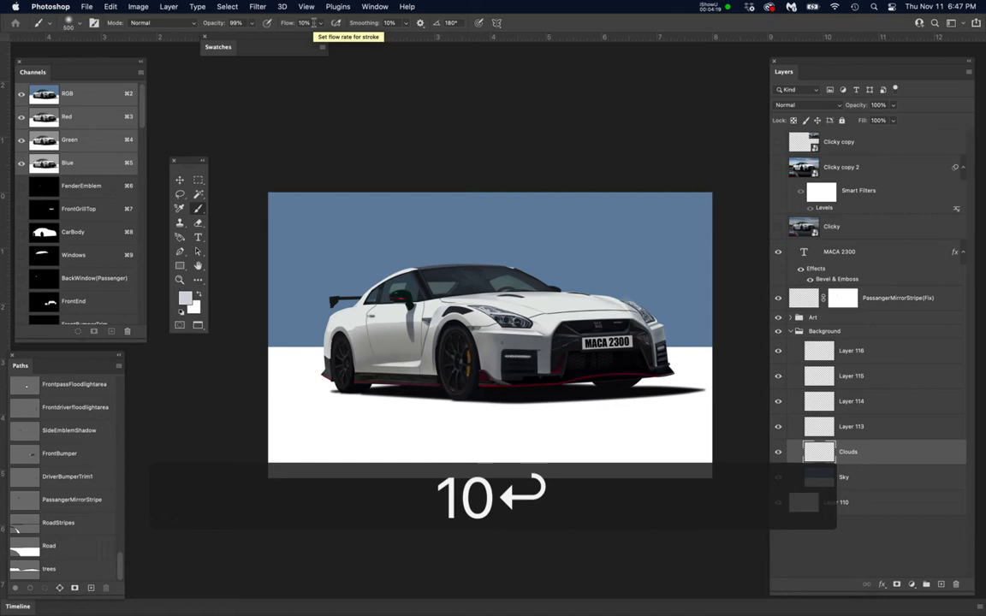
# - Lower the Brush hardness and paint pale clouds across the selected sky areas on the Clouds layer
pyautogui.rightClick(507, 306)
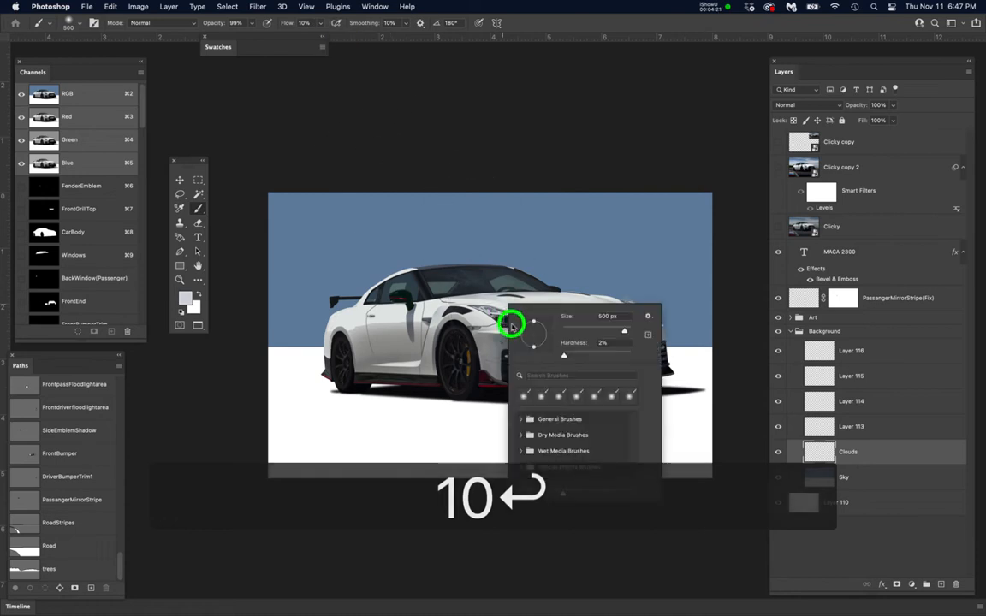
pyautogui.moveTo(565, 358); pyautogui.dragTo(560, 358)
pyautogui.press('Return')
pyautogui.moveTo(381, 278)
pyautogui.mouseDown()
pyautogui.moveTo(179, 326)
pyautogui.moveTo(550, 254)
pyautogui.moveTo(451, 236)
pyautogui.moveTo(346, 245)
pyautogui.moveTo(578, 192)
pyautogui.moveTo(793, 182)
pyautogui.mouseUp()
pyautogui.moveTo(745, 252)
pyautogui.mouseDown()
pyautogui.moveTo(302, 304)
pyautogui.moveTo(346, 278)
pyautogui.moveTo(337, 260)
pyautogui.moveTo(296, 283)
pyautogui.moveTo(323, 236)
pyautogui.moveTo(315, 250)
pyautogui.moveTo(631, 224)
pyautogui.moveTo(224, 311)
pyautogui.moveTo(153, 295)
pyautogui.moveTo(14, 340)
pyautogui.moveTo(326, 279)
pyautogui.moveTo(603, 285)
pyautogui.moveTo(693, 272)
pyautogui.moveTo(637, 244)
pyautogui.moveTo(721, 228)
pyautogui.moveTo(125, 274)
pyautogui.moveTo(601, 224)
pyautogui.moveTo(661, 241)
pyautogui.moveTo(617, 274)
pyautogui.moveTo(414, 285)
pyautogui.moveTo(303, 288)
pyautogui.moveTo(274, 258)
pyautogui.mouseUp()
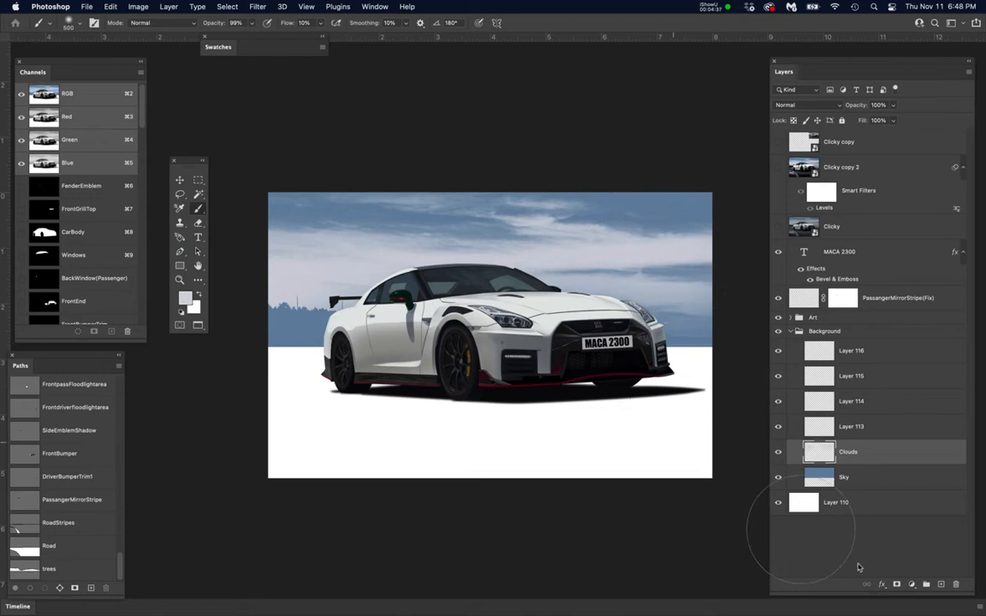
# - Load the Sky layer's area as a selection and narrow it to Clicky copy 2's deep blue sky tones using Color Range at fuzziness 91
pyautogui.keyDown('super'); pyautogui.click(818, 480); pyautogui.keyUp('super')
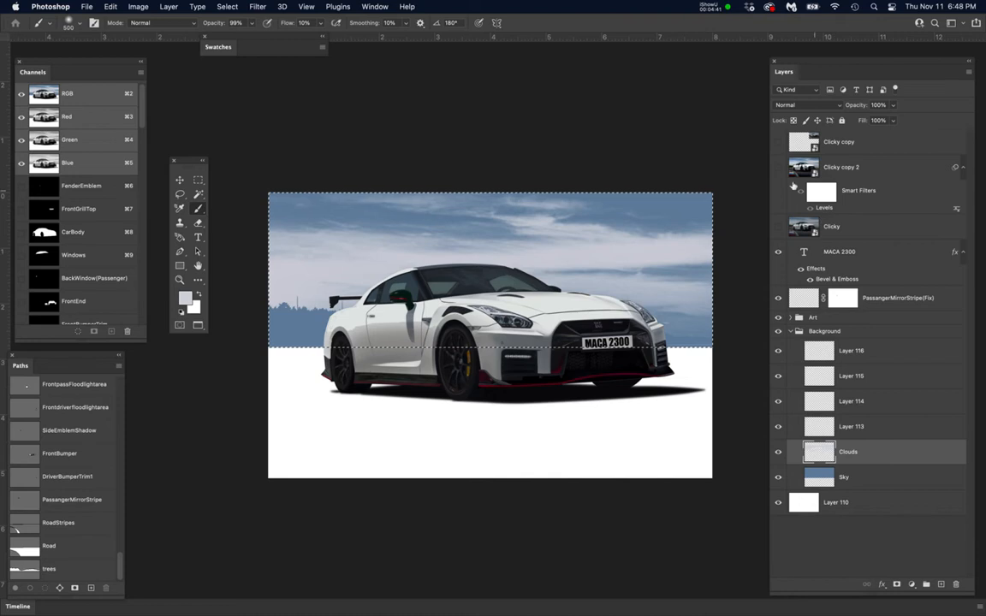
pyautogui.click(778, 167)
pyautogui.click(803, 167)
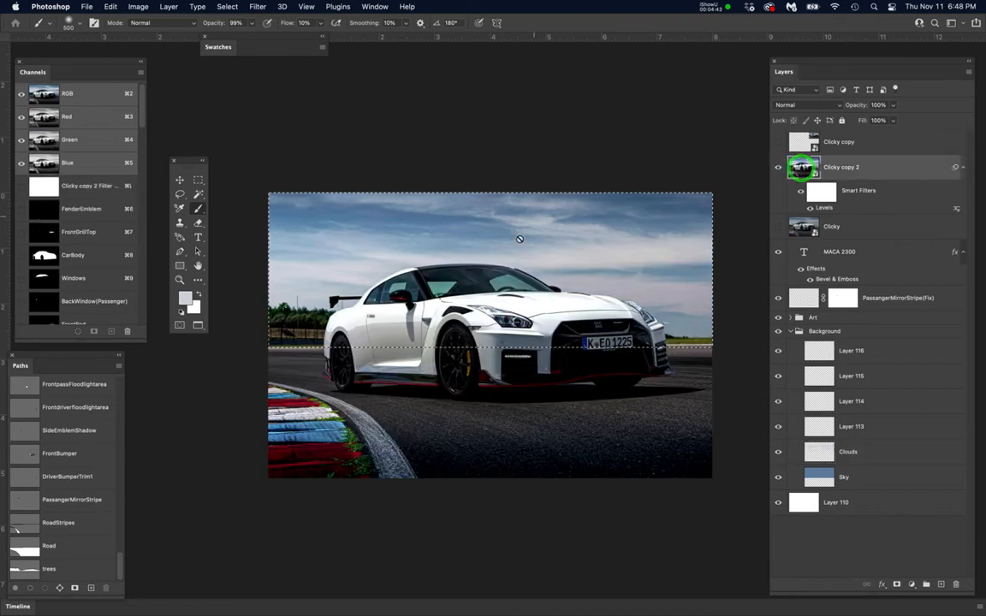
pyautogui.click(227, 7)
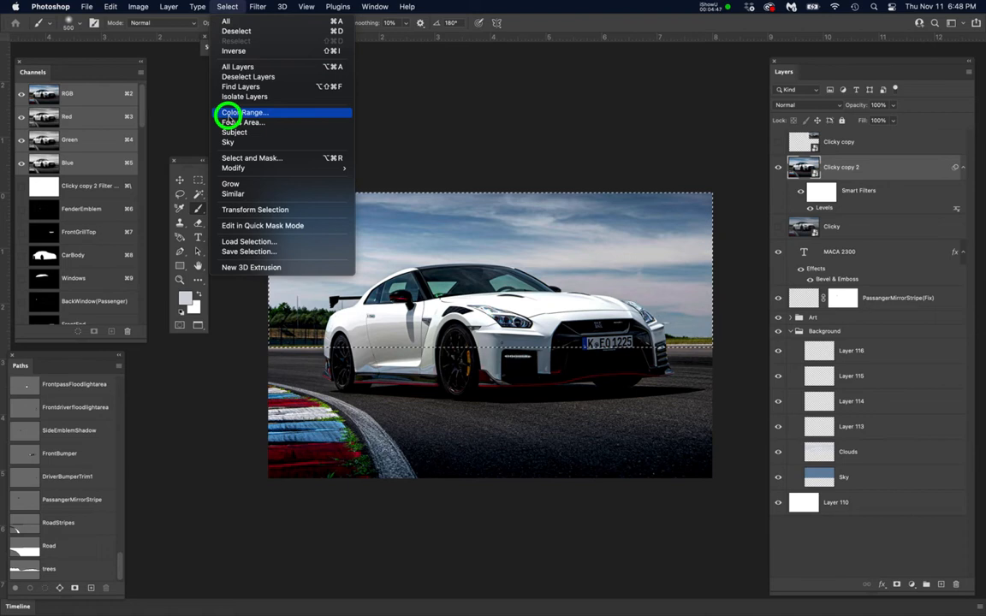
pyautogui.click(229, 114)
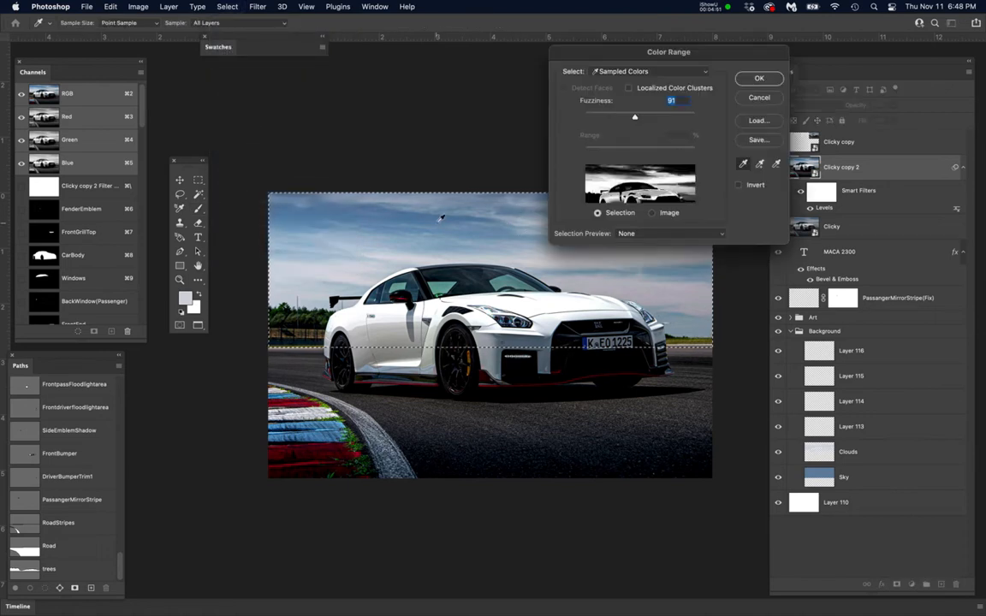
pyautogui.click(436, 216)
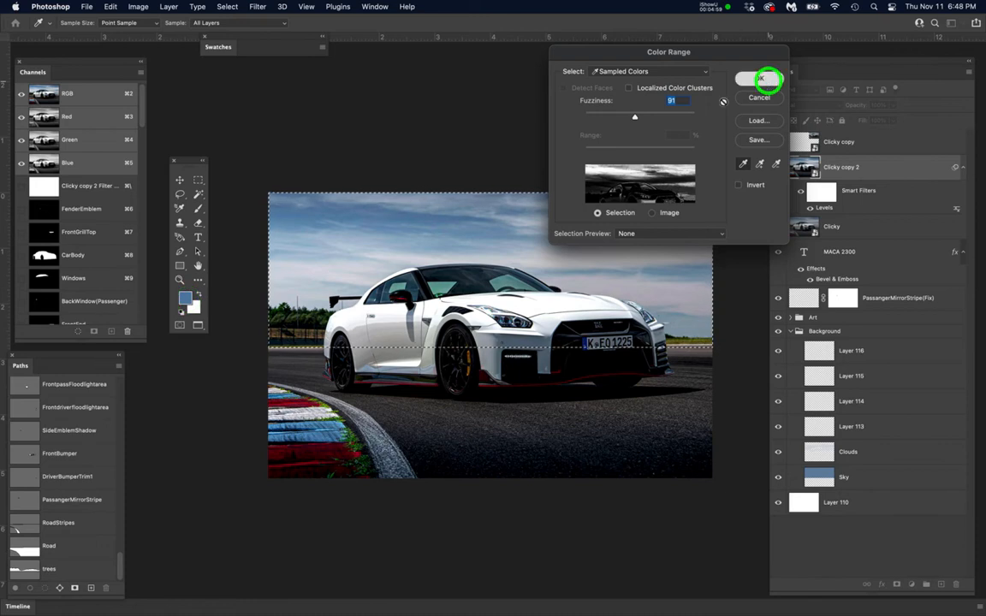
pyautogui.click(764, 81)
# - Set the Brush's foreground colour to blue 5a7c9f, then hide the selection edges and the Clicky copy 2 layer
pyautogui.press('b')
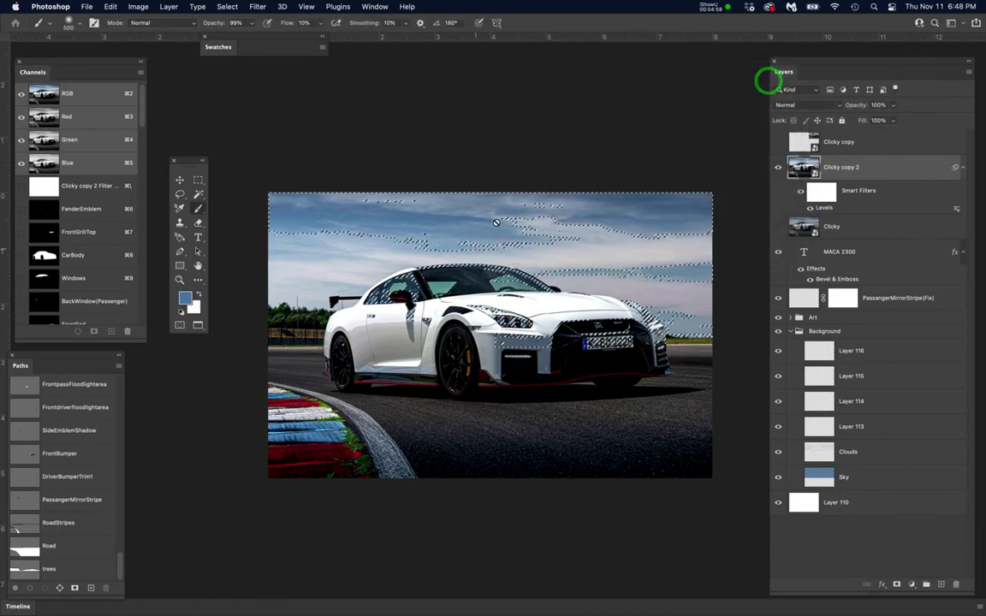
pyautogui.click(184, 297)
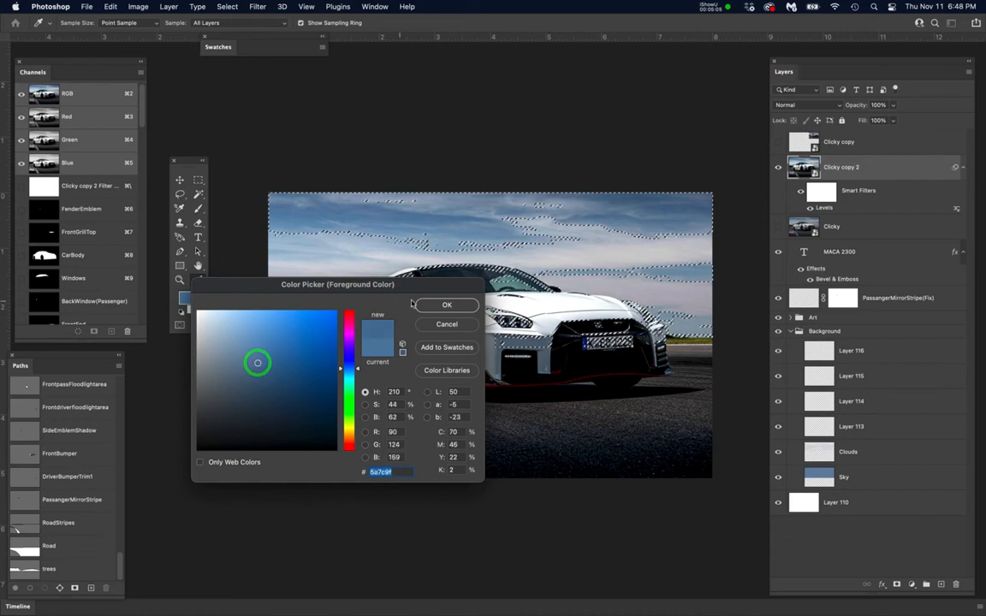
pyautogui.click(445, 305)
pyautogui.press('super+h')
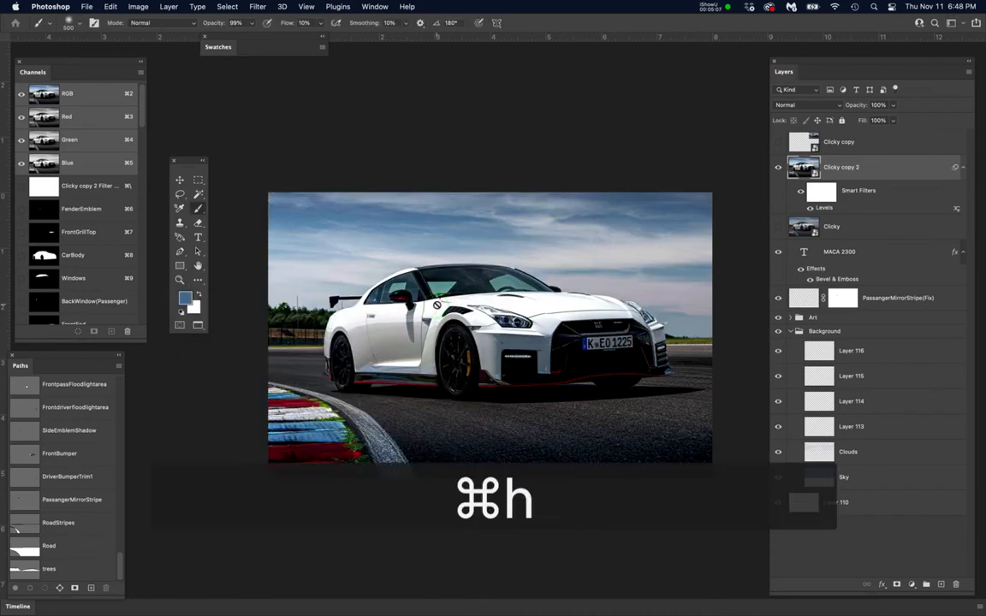
pyautogui.click(779, 168)
# - Rename Layer 113 as DarkBlueSky and save the document
pyautogui.doubleClick(856, 426)
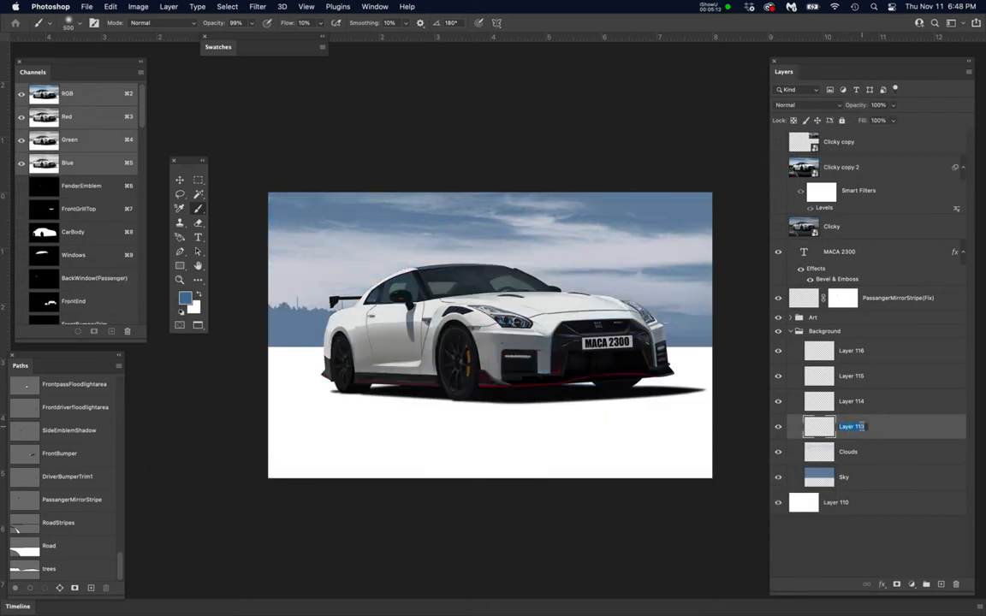
pyautogui.write('DarkBlueSky')
pyautogui.press('Return')
pyautogui.press('super+s')
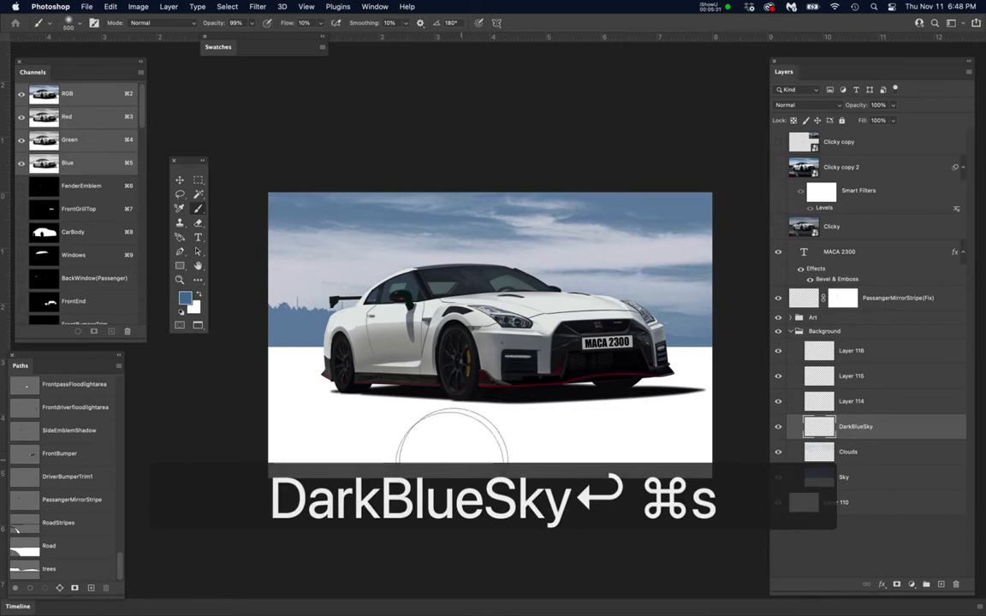
# - Brush the blue at 10% flow across the selected sky areas on the DarkBlueSky layer
pyautogui.press('b')
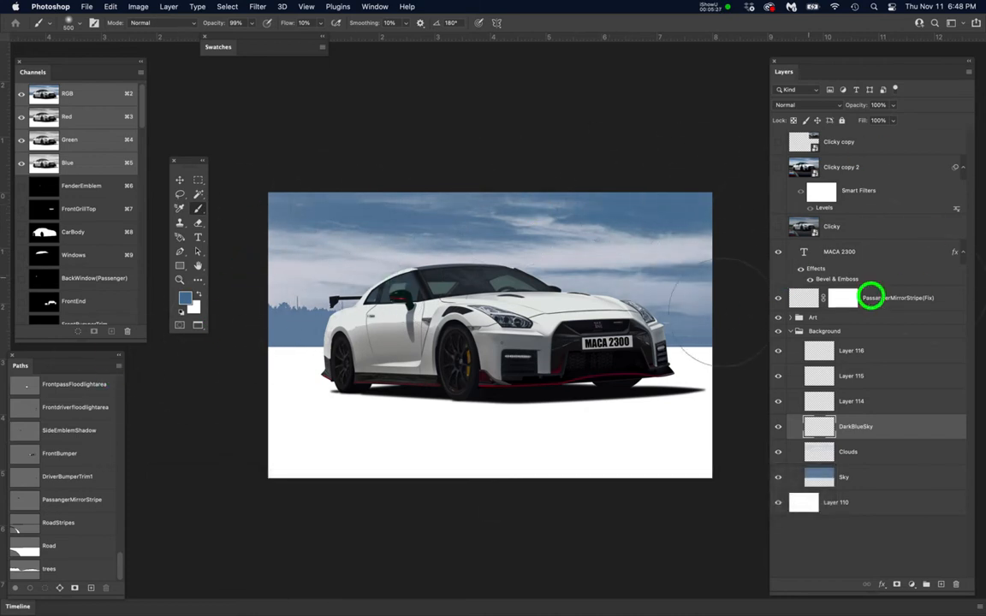
pyautogui.moveTo(288, 287); pyautogui.dragTo(281, 247)
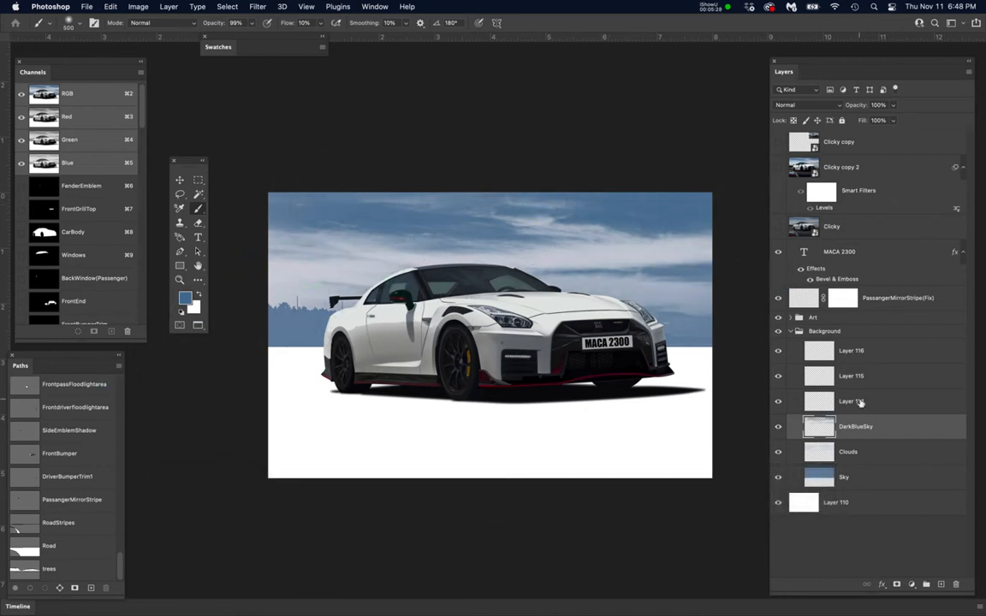
# - Rename Layer 114 as Trees and load the trees path as a selection
pyautogui.doubleClick(859, 400)
pyautogui.write('Trees')
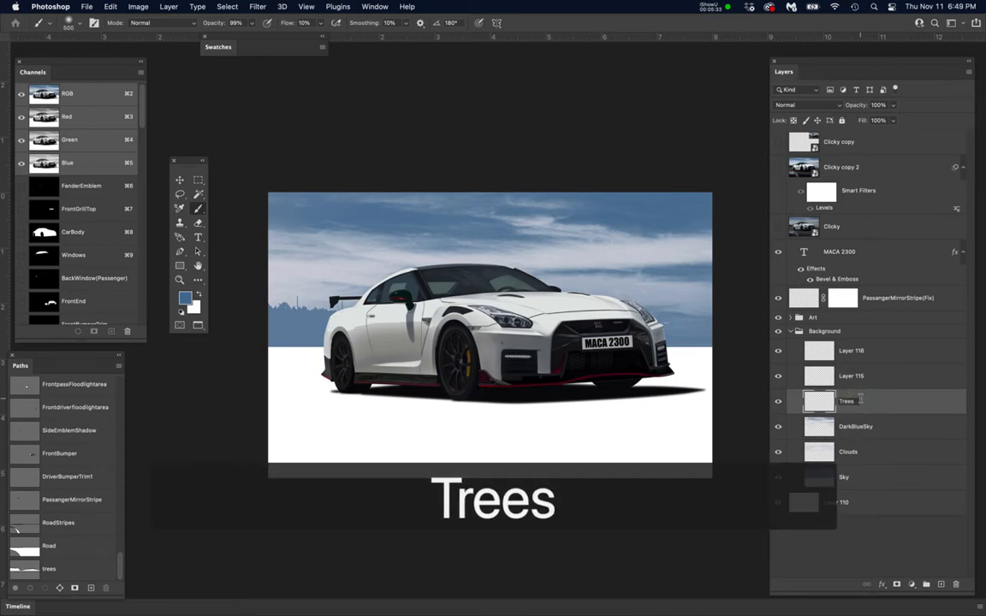
pyautogui.press('Return')
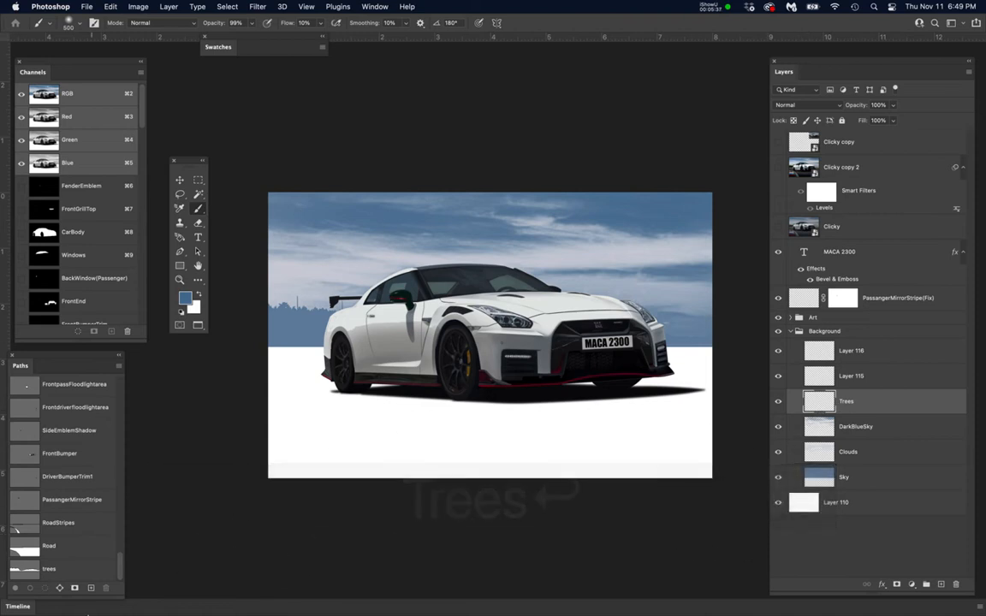
pyautogui.click(34, 569)
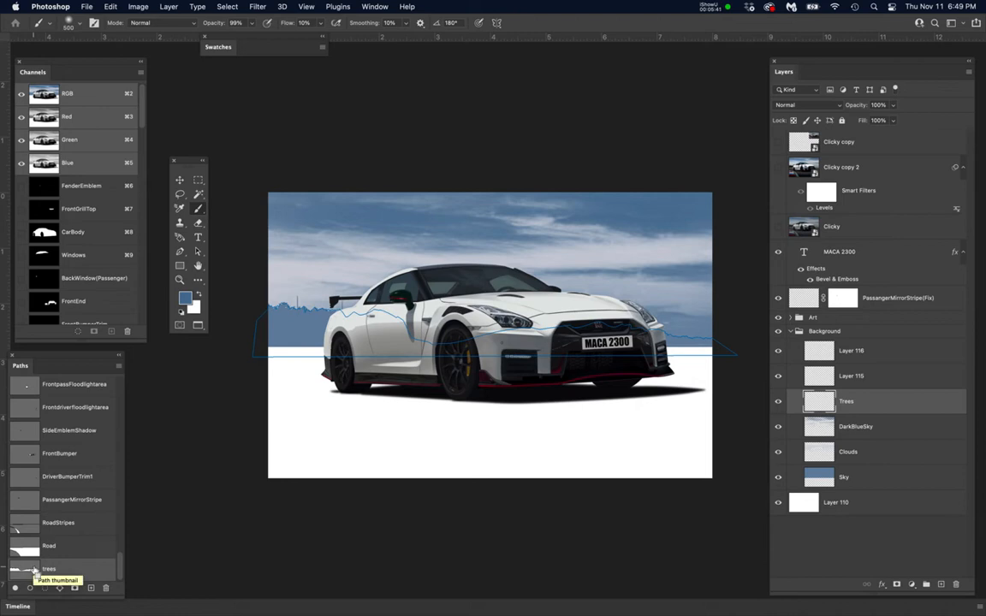
pyautogui.keyDown('super'); pyautogui.click(33, 570); pyautogui.keyUp('super')
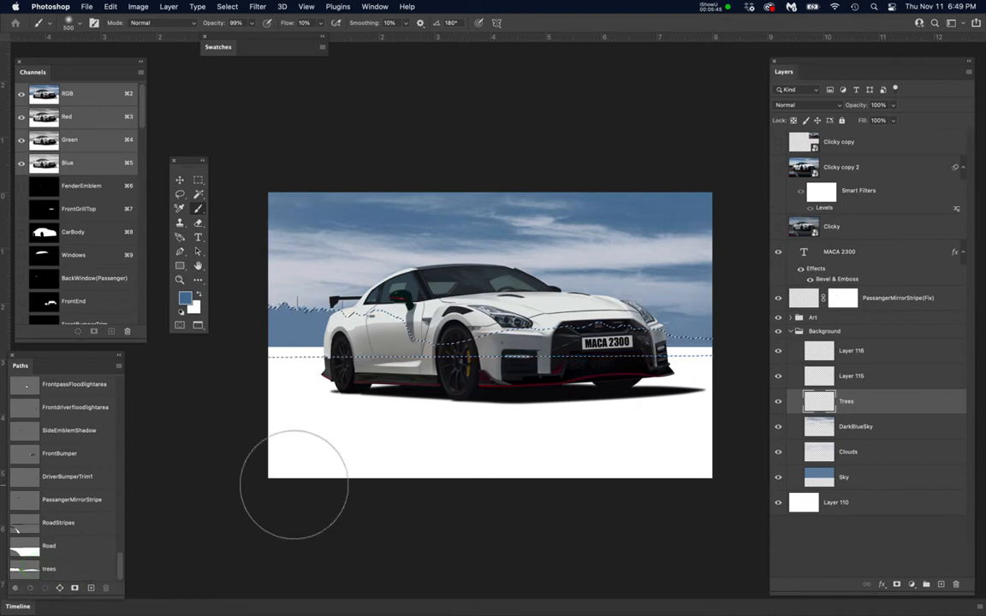
# - Show Clicky copy 2 and sample green 526030 from the trees behind the car as the foreground colour
pyautogui.click(775, 168)
pyautogui.scroll(8, 648, 352)
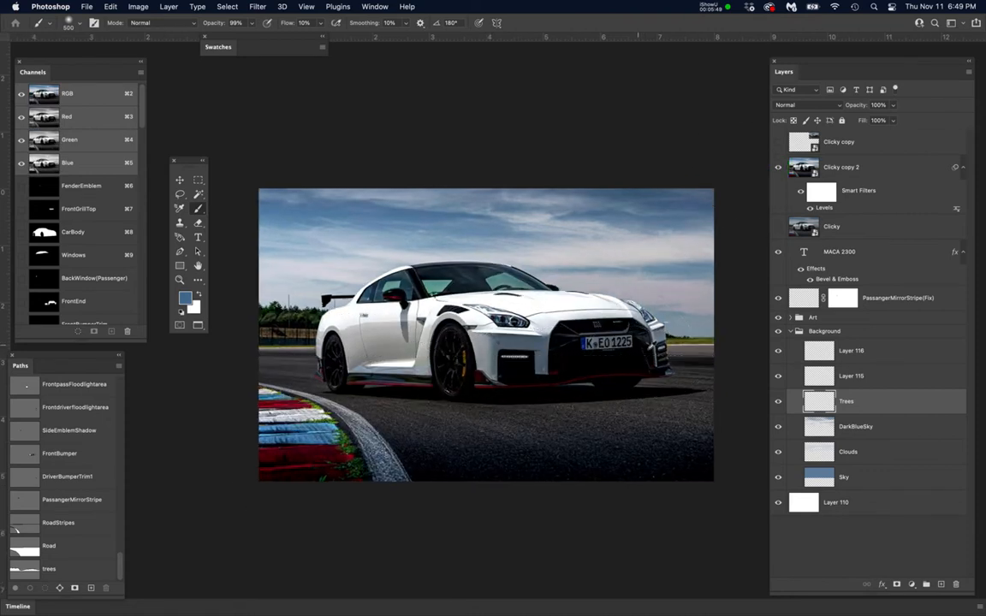
pyautogui.scroll(-8, 648, 352)
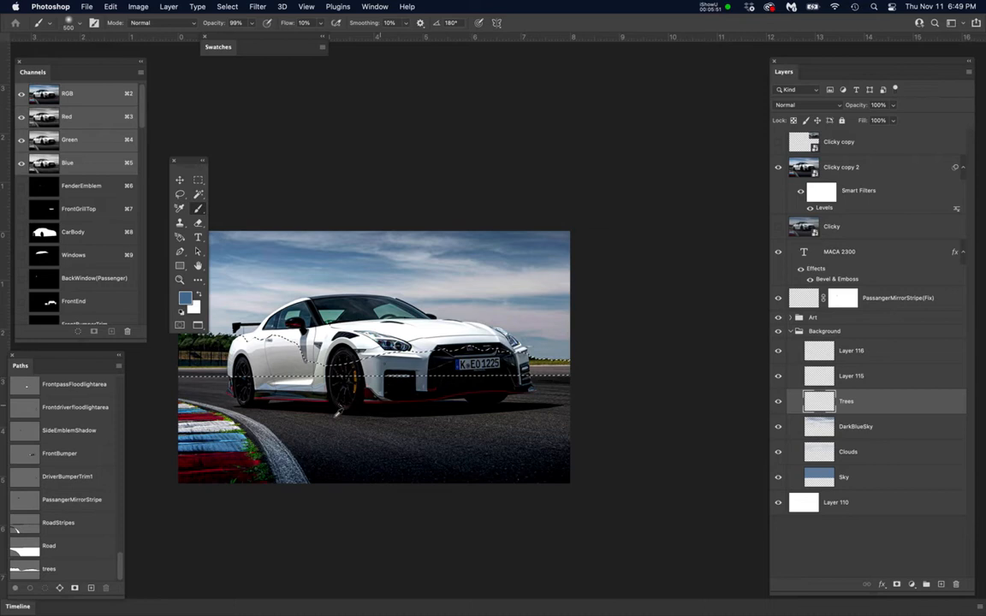
pyautogui.click(396, 377)
pyautogui.moveTo(374, 381); pyautogui.dragTo(523, 340)
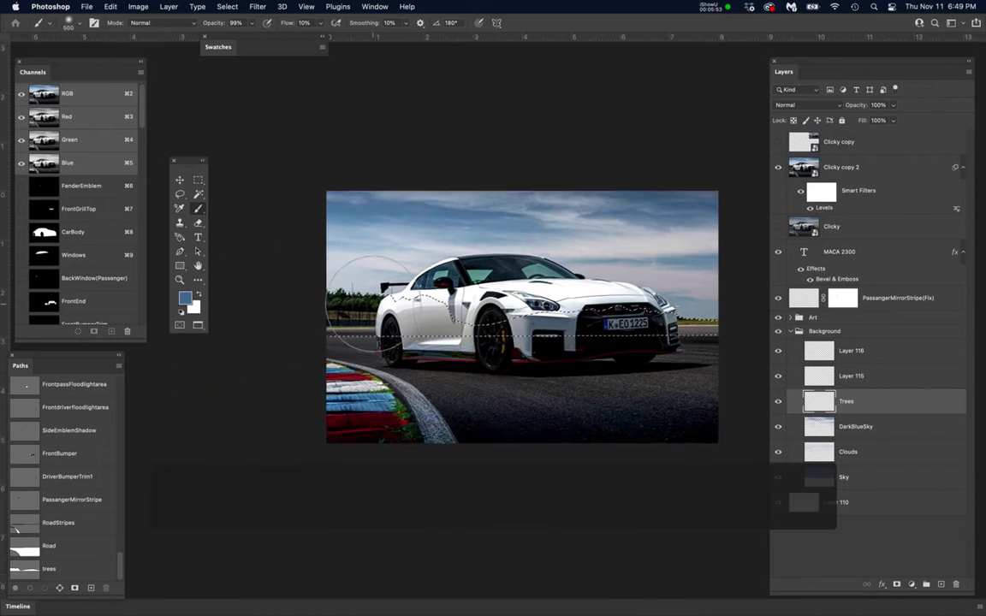
pyautogui.scroll(5, 374, 304)
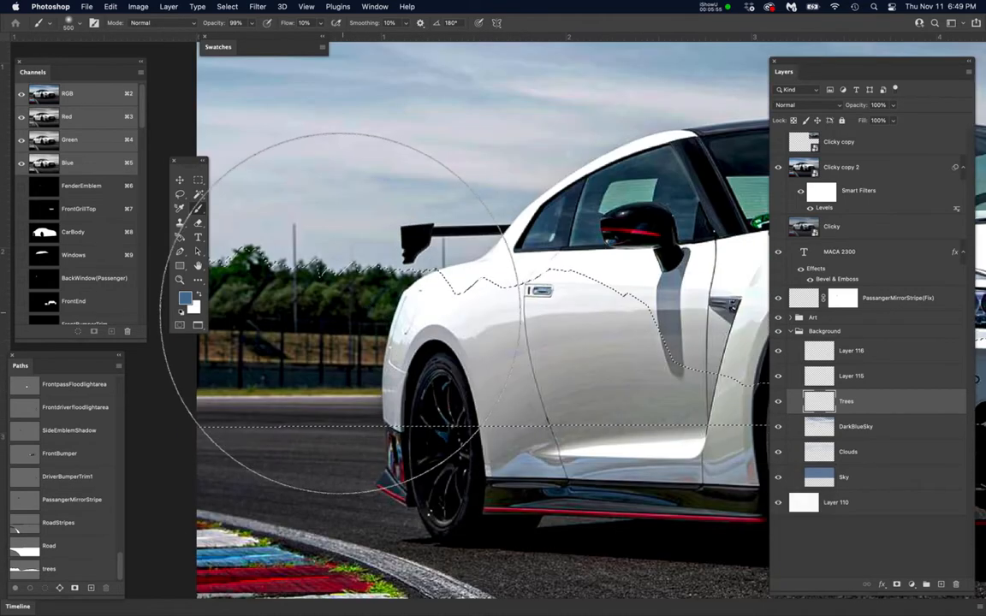
pyautogui.press('b')
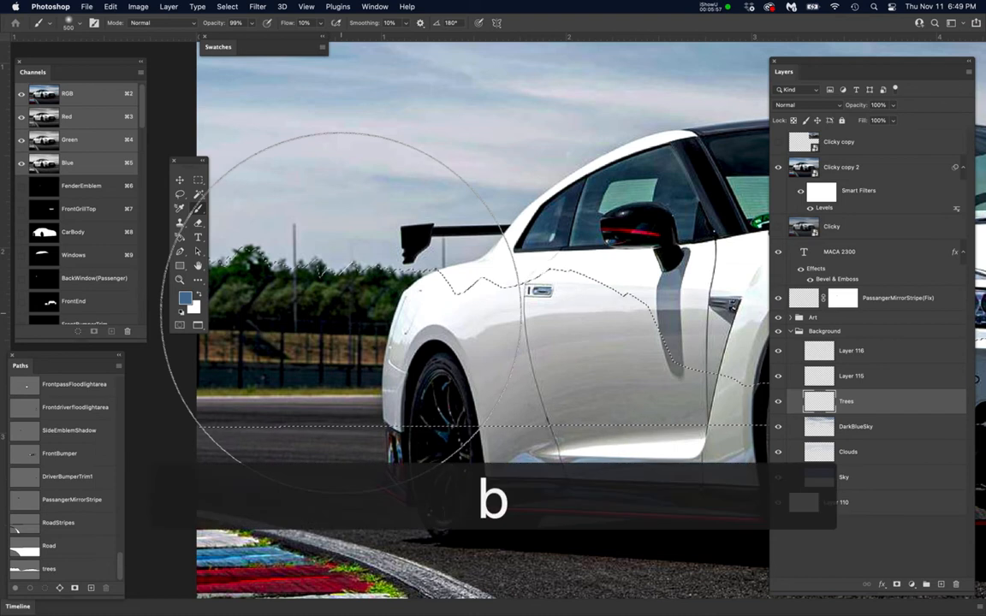
pyautogui.keyDown('alt'); pyautogui.click(335, 295); pyautogui.keyUp('alt')
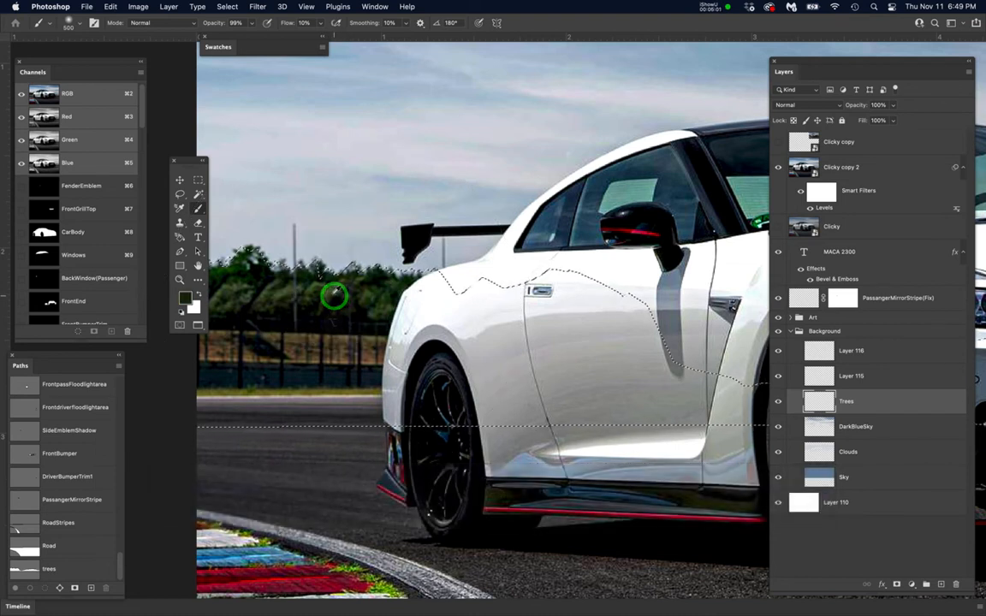
pyautogui.keyDown('alt'); pyautogui.click(332, 291); pyautogui.keyUp('alt')
# - Hide Clicky copy 2 and the selection edges, and fill the tree selection with the sampled green on the Trees layer
pyautogui.scroll(-10, 332, 291)
pyautogui.scroll(-2, 332, 292)
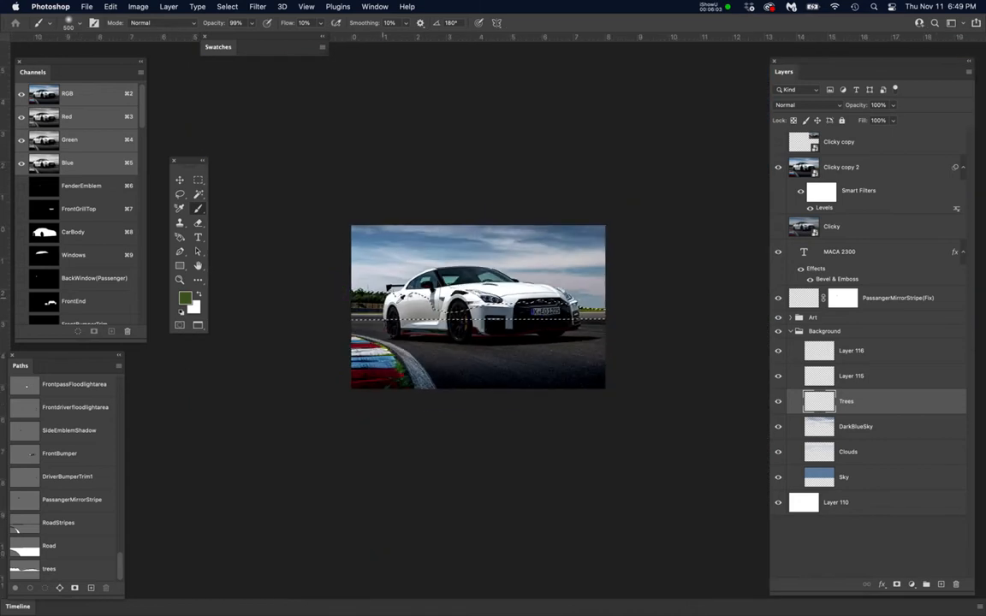
pyautogui.scroll(2, 524, 296)
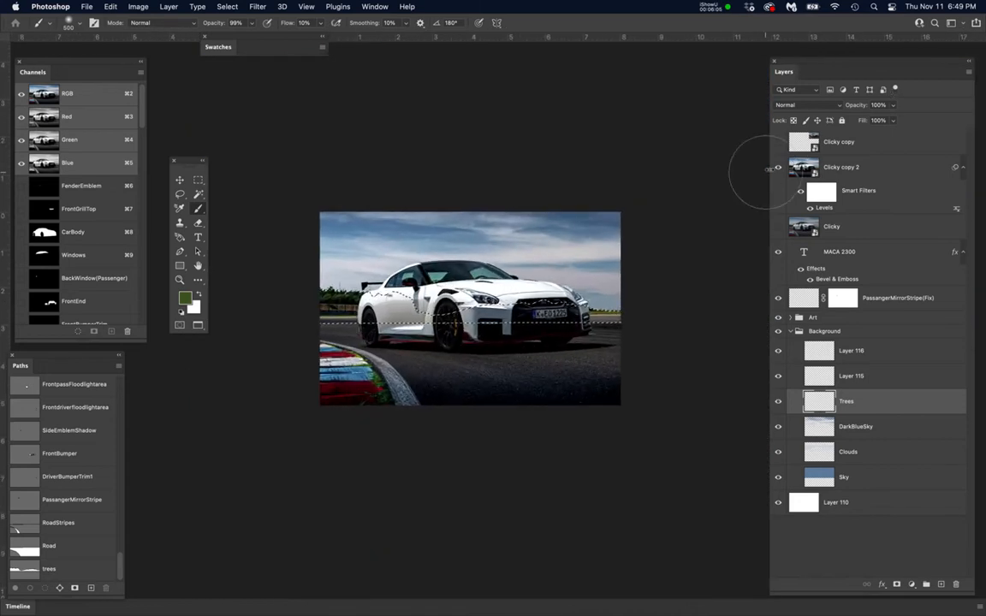
pyautogui.click(777, 169)
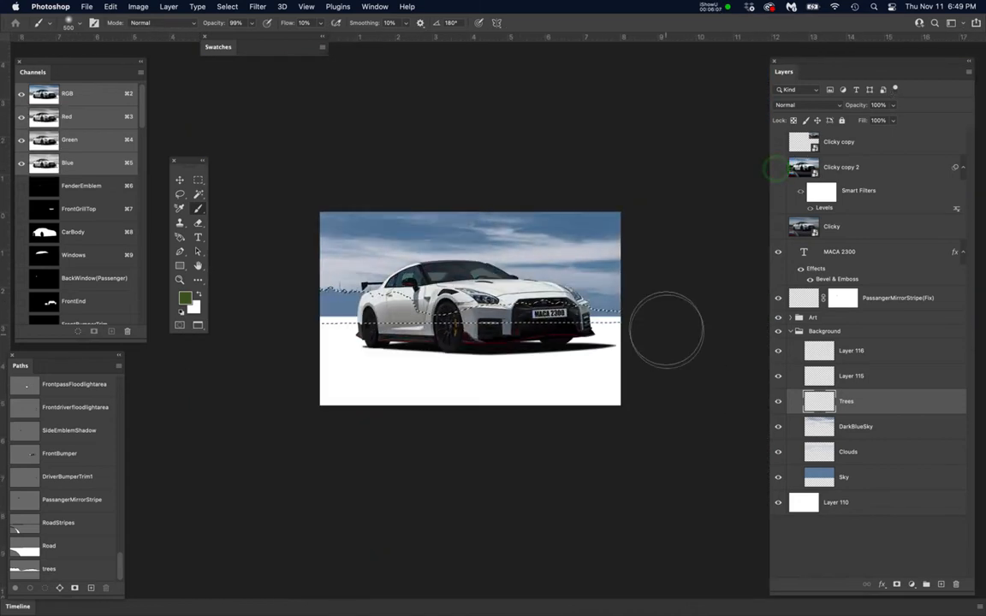
pyautogui.scroll(2, 667, 326)
pyautogui.press('super+h')
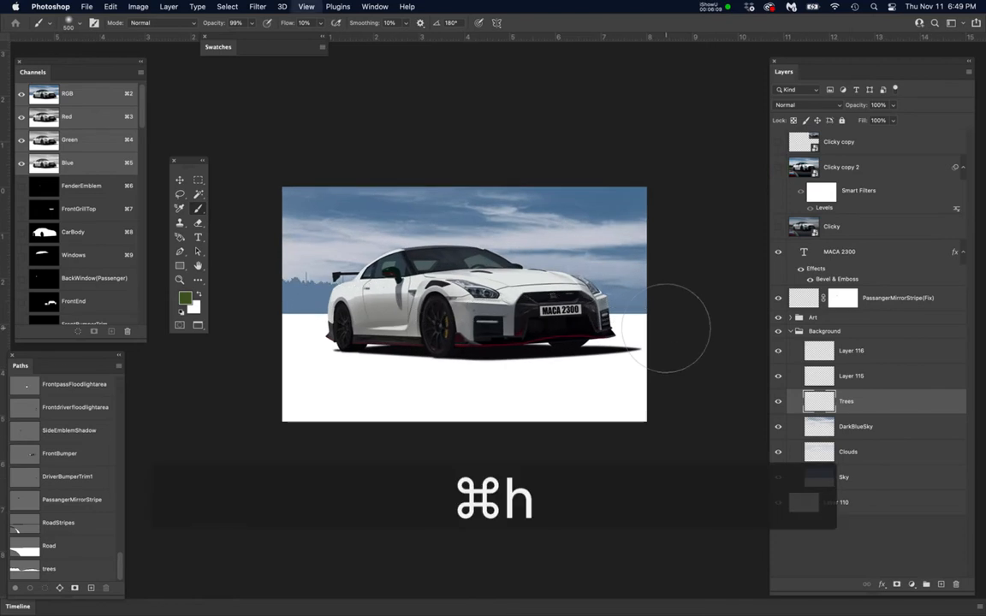
pyautogui.hotkey('alt', 'BackSpace')
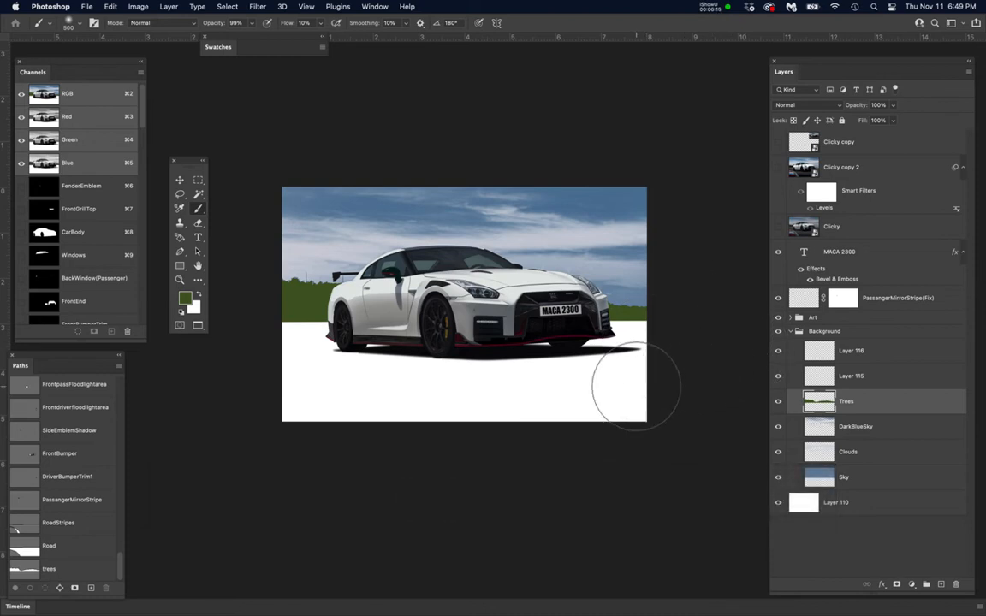
# - Reduce the Brush size to 175 px for shading the trees
pyautogui.press('b')
pyautogui.press('b')
pyautogui.press('b')
pyautogui.press('b')
pyautogui.press('b')
pyautogui.press('[')
pyautogui.press('[')
pyautogui.press('[')
pyautogui.press('[')
pyautogui.press('[')
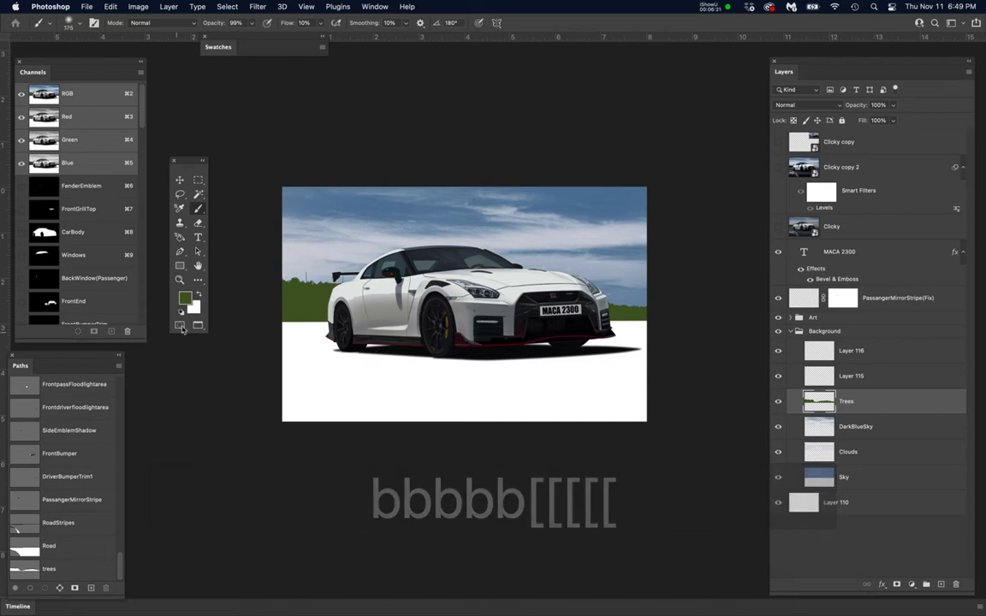
# - Choose a darker green as the foreground colour, shade the lower part of the trees, and clear the selection
pyautogui.click(186, 299)
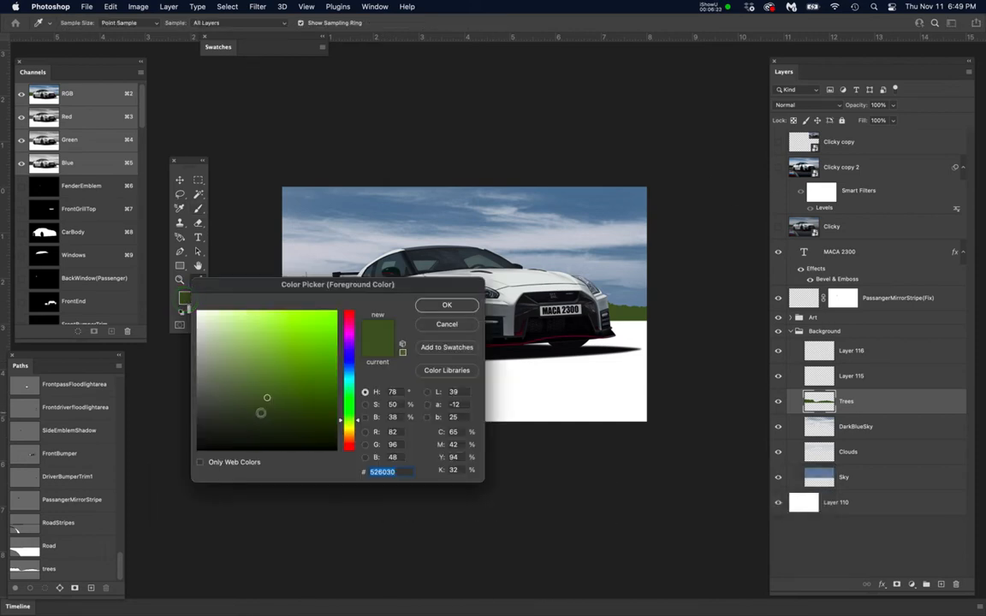
pyautogui.click(273, 425)
pyautogui.click(419, 306)
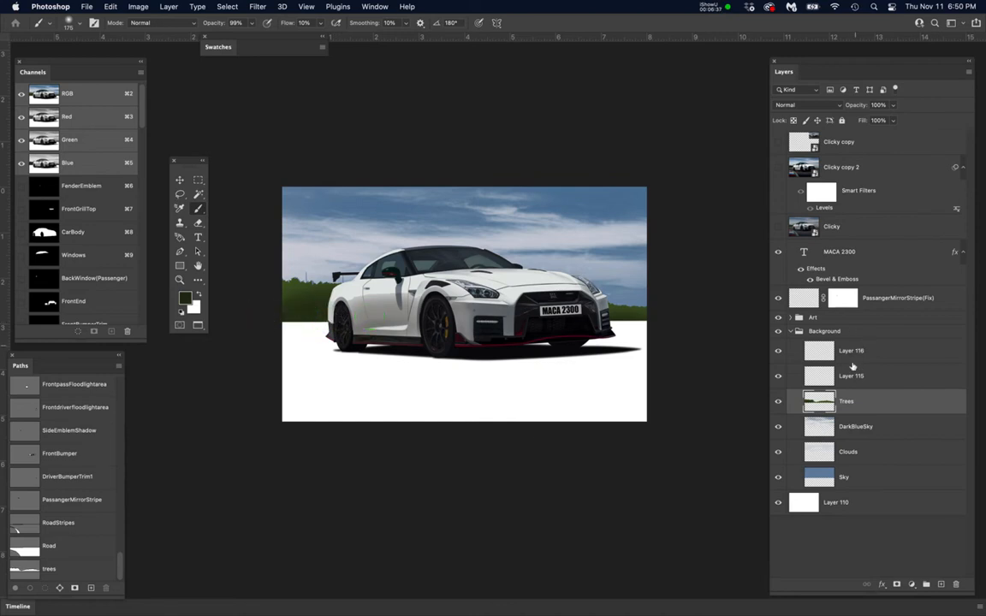
pyautogui.press('super+d')
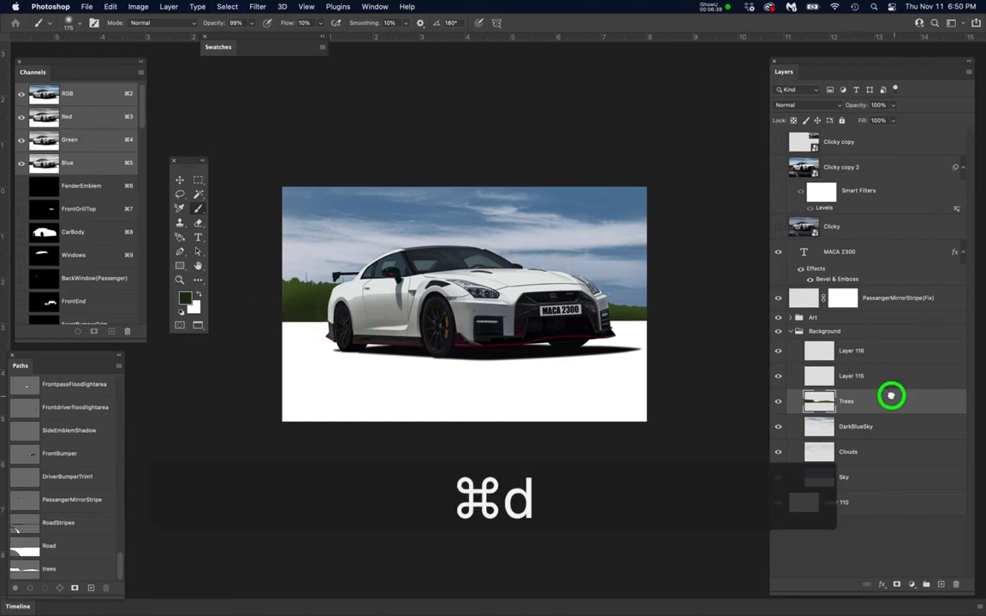
# - Apply a Gaussian Blur with a radius of 3.2 pixels to the Trees layer
pyautogui.scroll(5, 483, 365)
pyautogui.moveTo(281, 353); pyautogui.dragTo(428, 335)
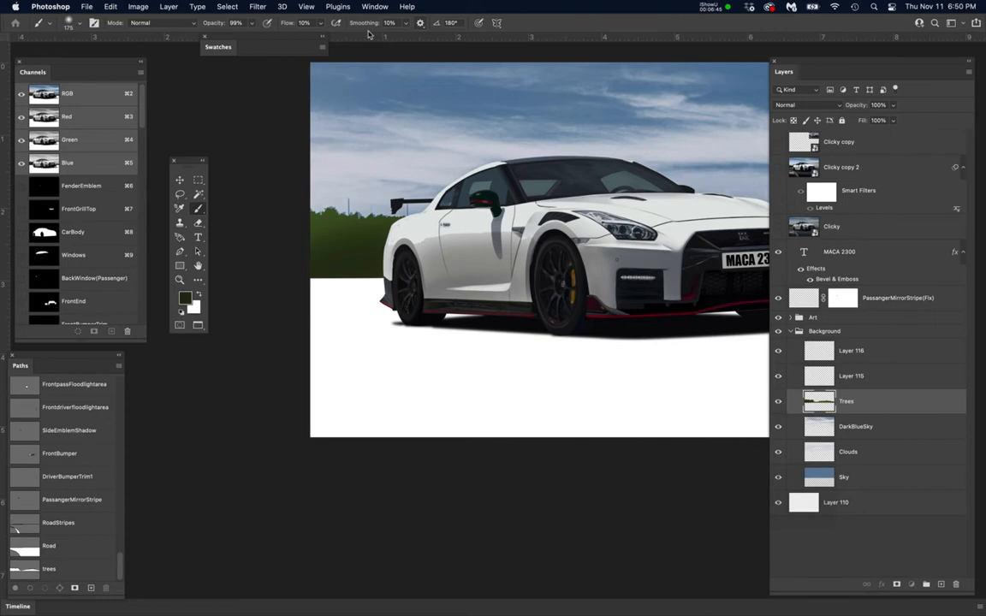
pyautogui.click(259, 7)
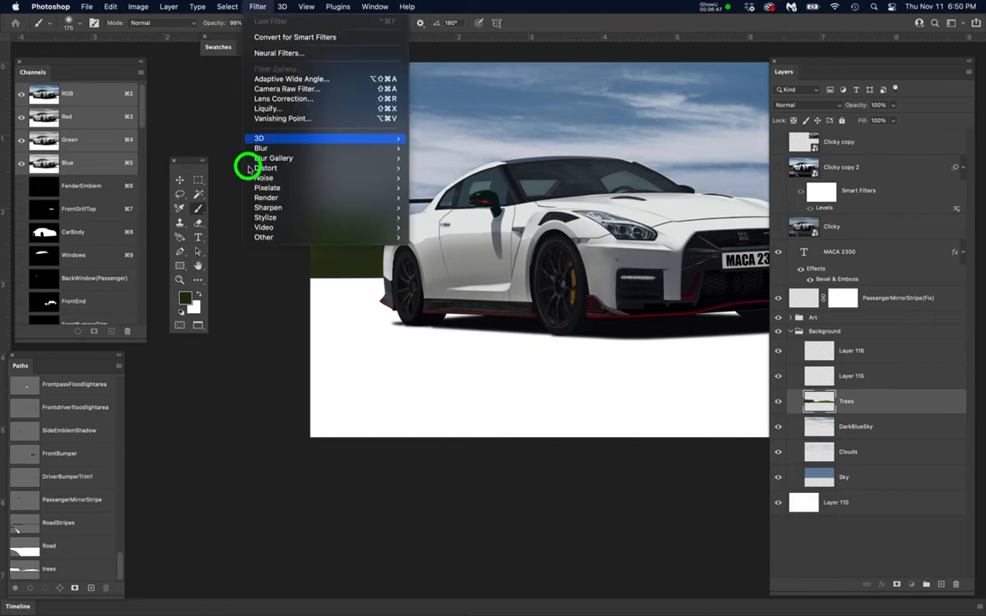
pyautogui.moveTo(402, 148)
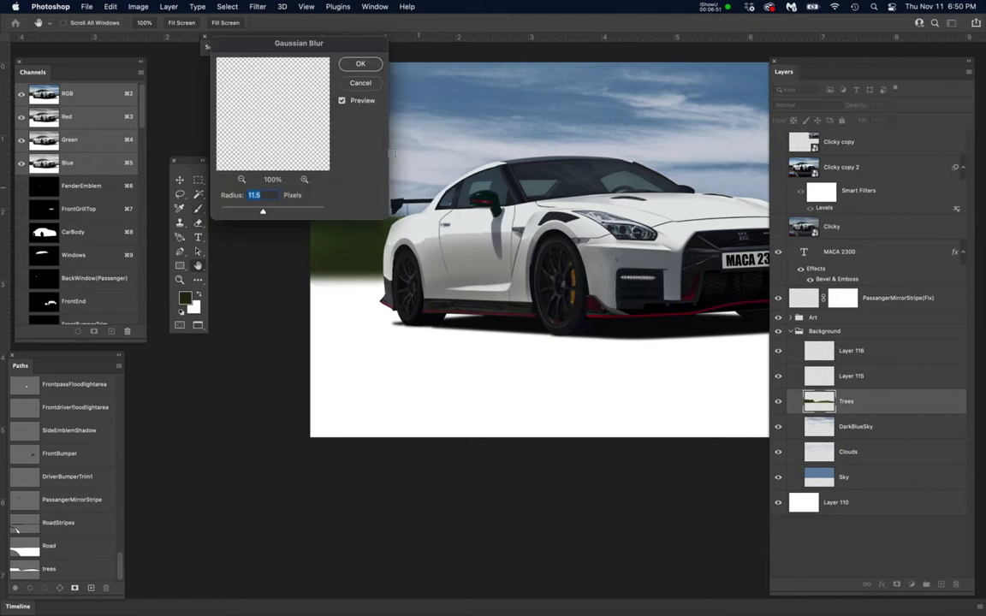
pyautogui.moveTo(350, 43); pyautogui.dragTo(646, 72)
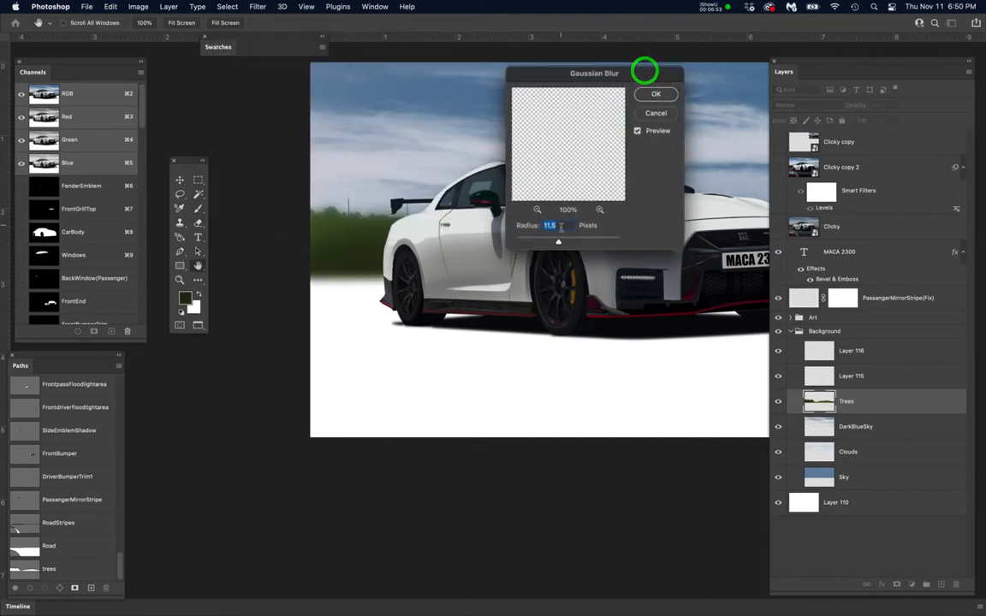
pyautogui.moveTo(559, 243); pyautogui.dragTo(534, 243)
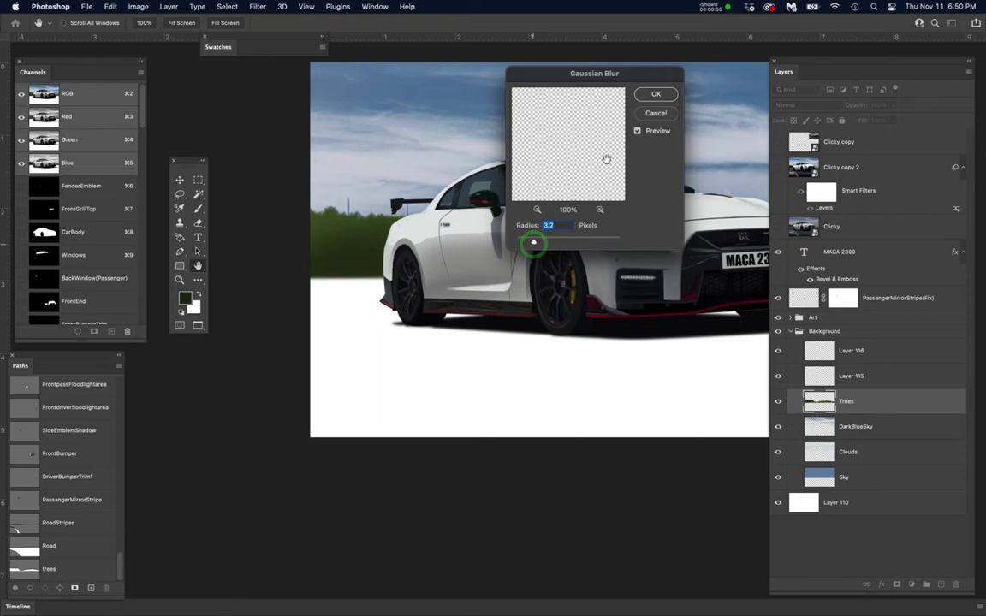
pyautogui.click(665, 91)
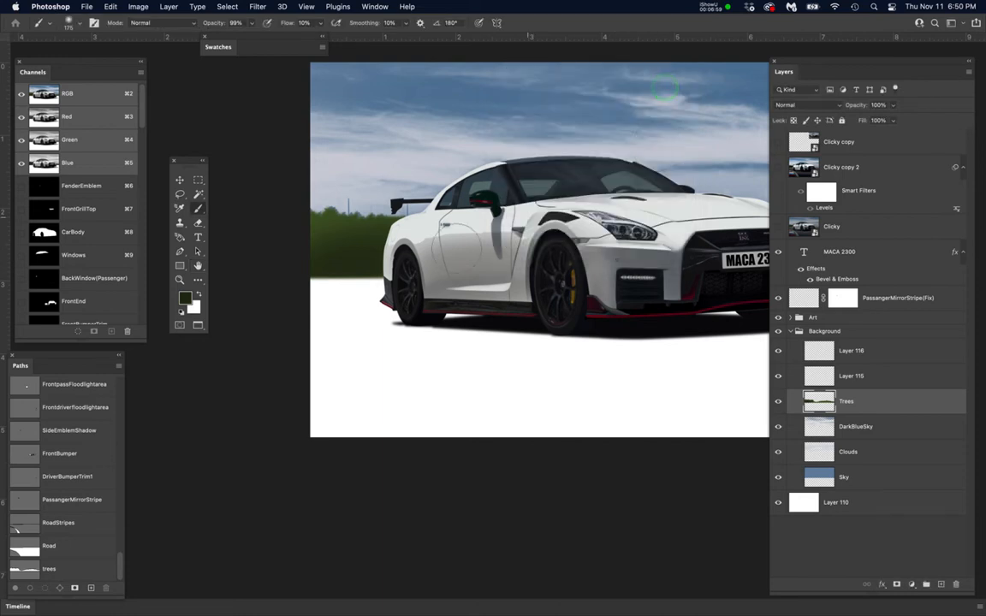
# - Rename Layer 115 in the Background group as Road
pyautogui.scroll(-5, 455, 288)
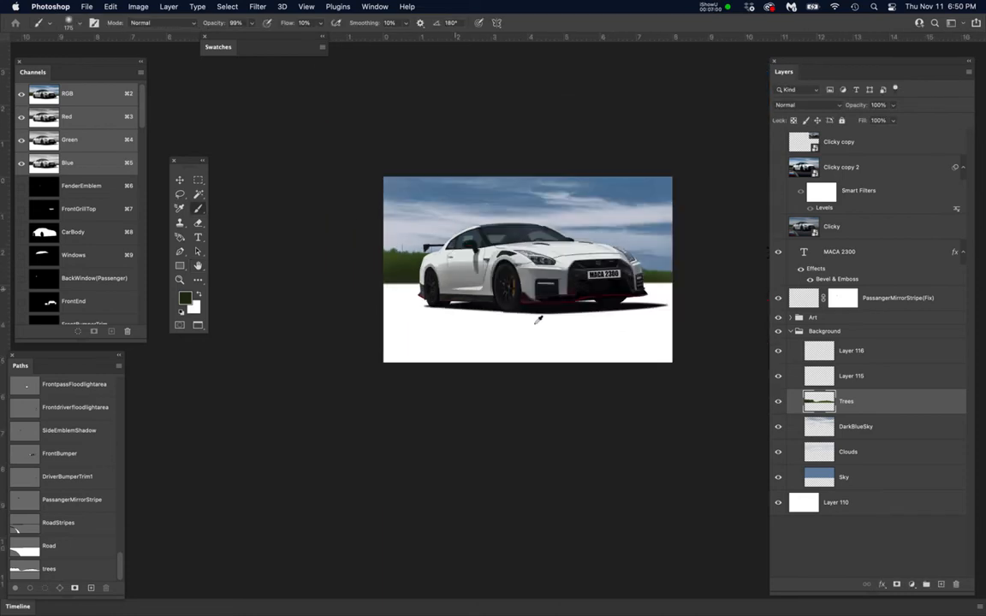
pyautogui.click(857, 376)
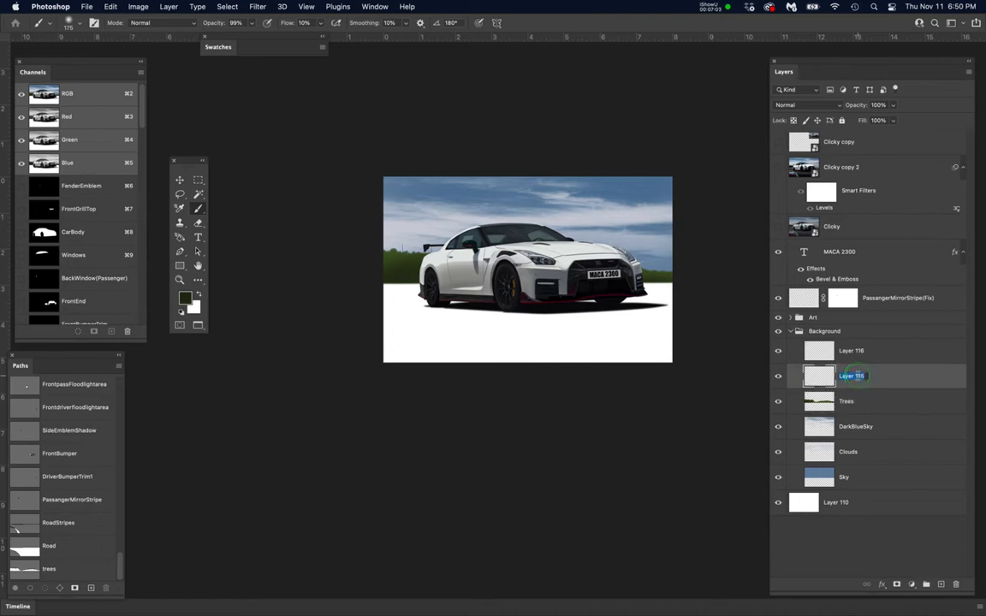
pyautogui.write('Road')
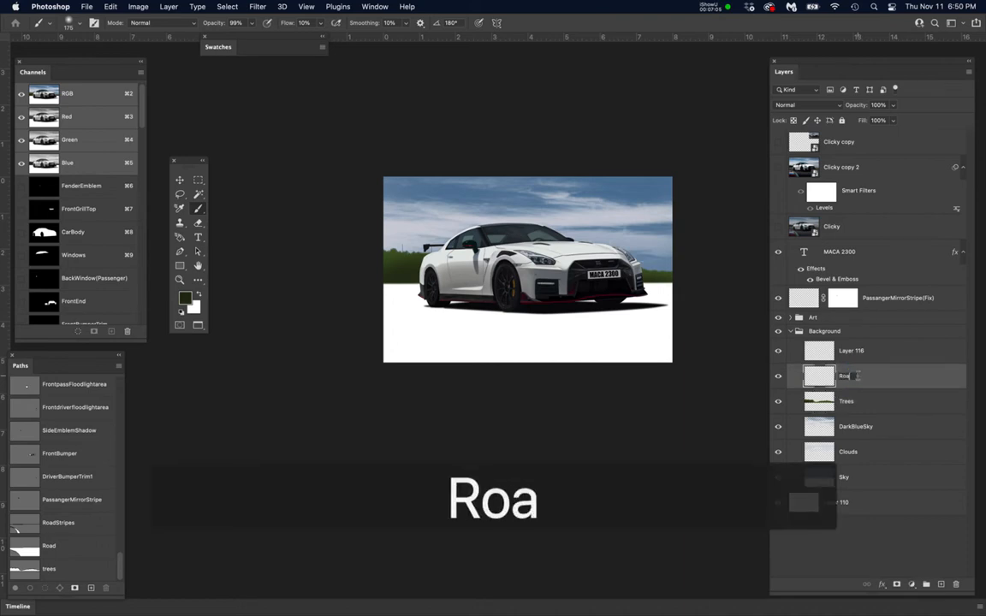
pyautogui.press('Return')
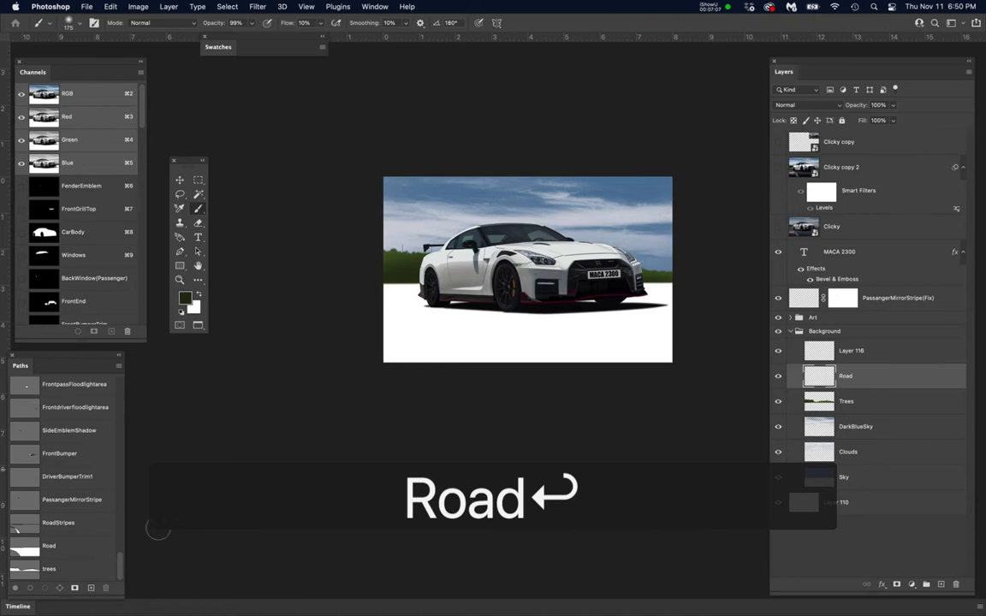
# - Load the Road path as a selection, show Clicky copy, and sample dark grey from the reference photo's road as the foreground colour
pyautogui.keyDown('super'); pyautogui.click(31, 548); pyautogui.keyUp('super')
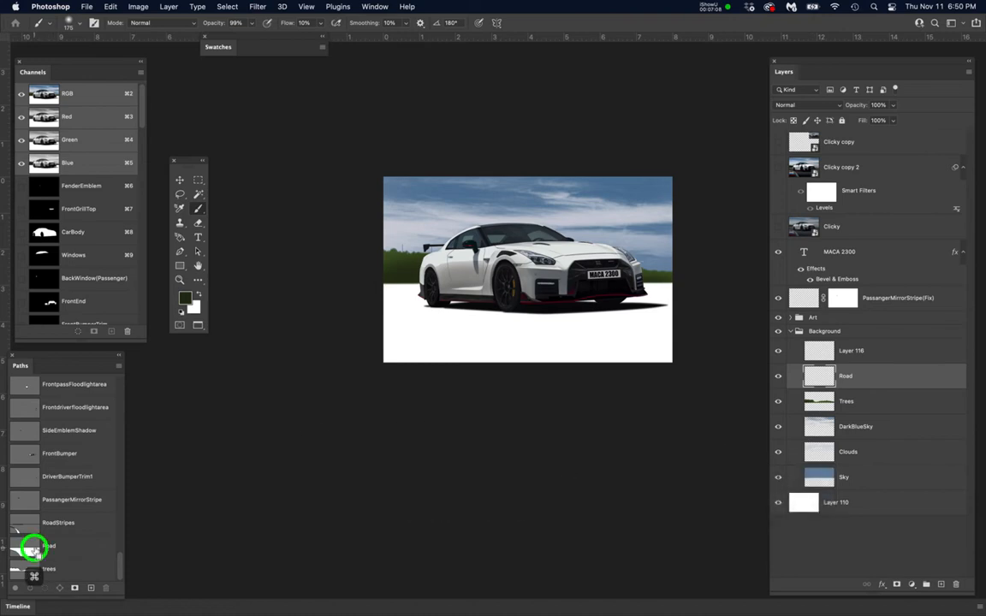
pyautogui.click(779, 143)
pyautogui.scroll(5, 593, 309)
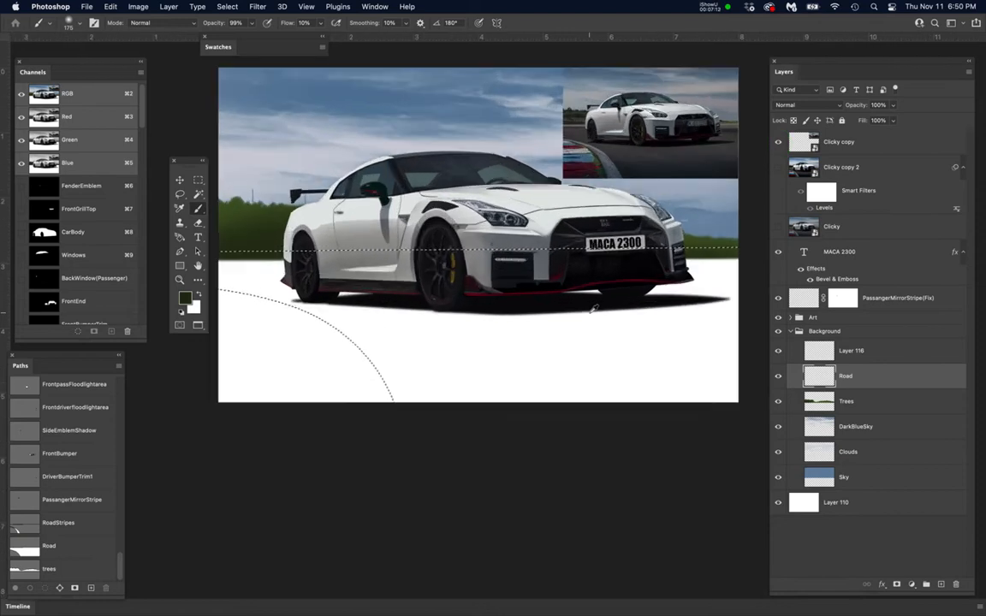
pyautogui.scroll(1, 593, 309)
pyautogui.moveTo(609, 329); pyautogui.dragTo(609, 353)
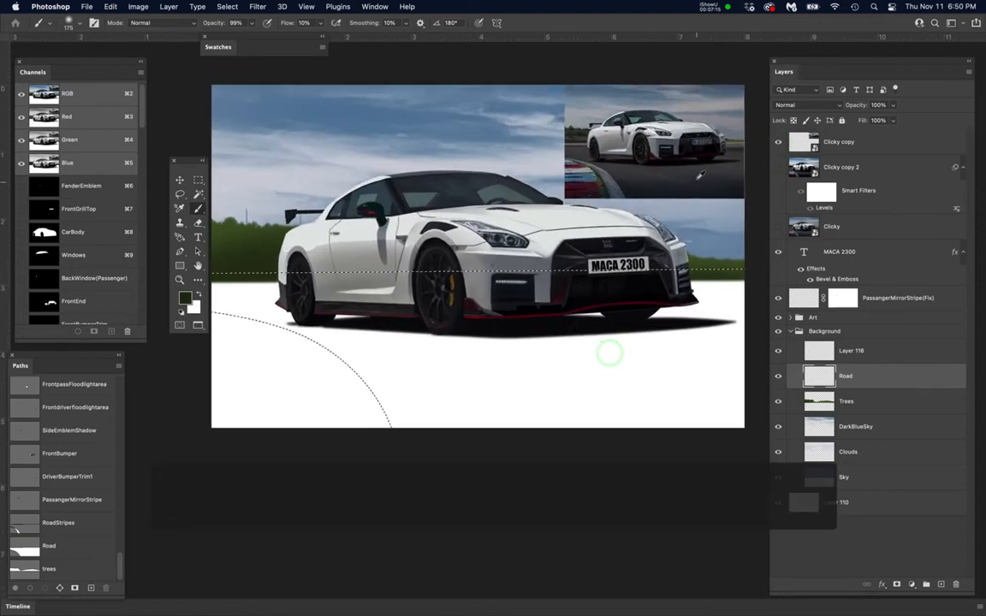
pyautogui.keyDown('alt'); pyautogui.click(704, 169); pyautogui.keyUp('alt')
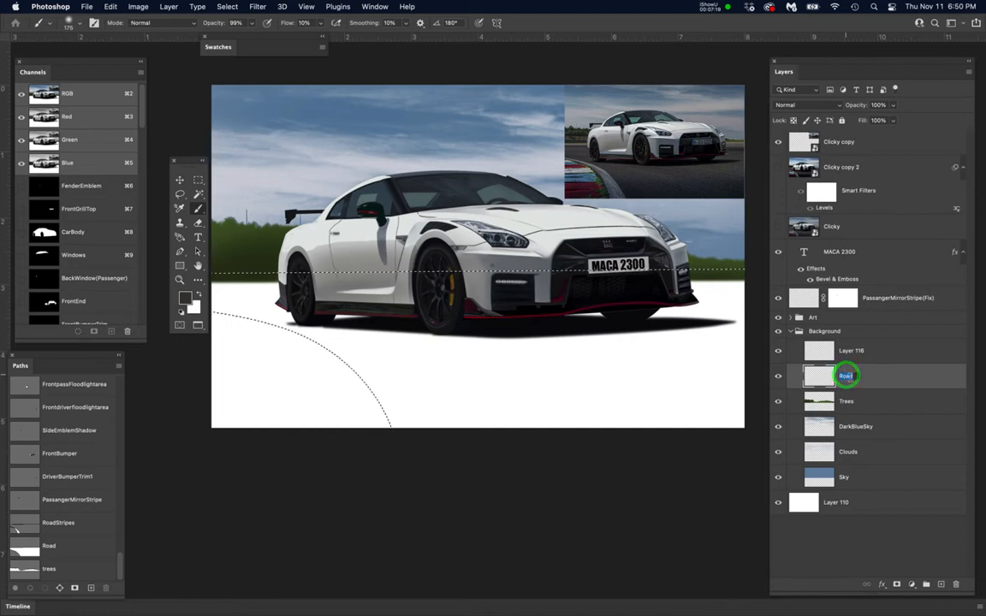
# - Rename Layer 116 as Road2, reusing the Road layer's name
pyautogui.press('super+c')
pyautogui.click(853, 351)
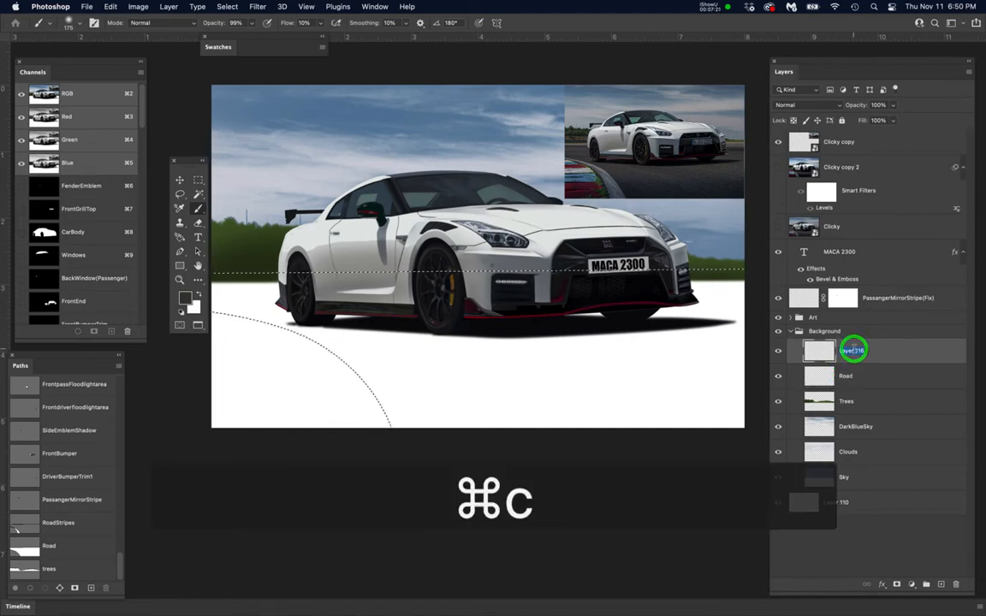
pyautogui.press('super+v')
pyautogui.write('2')
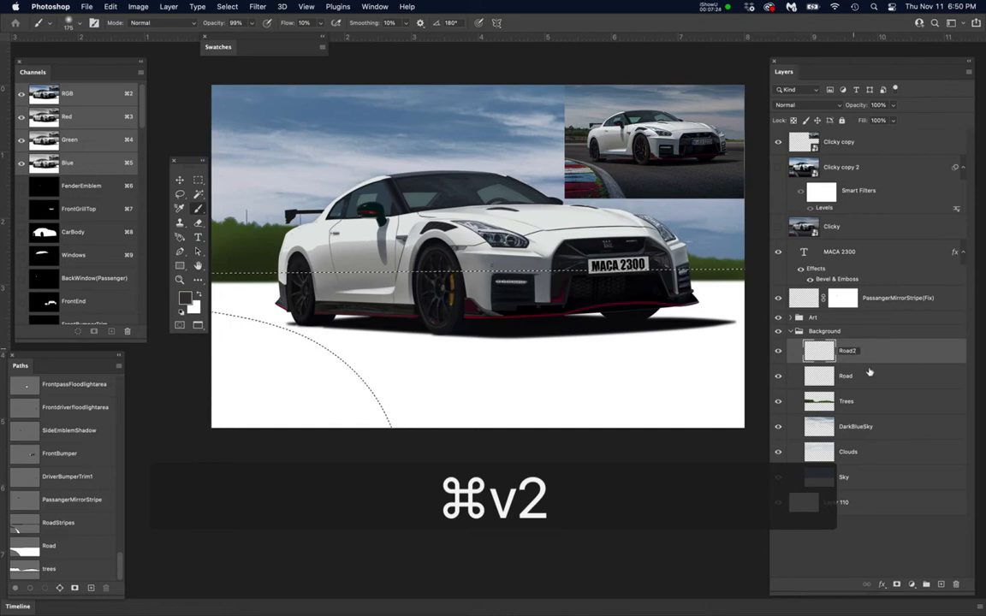
# - Add a new layer above Road2 and name it TextureRoad
pyautogui.click(941, 584)
pyautogui.doubleClick(852, 351)
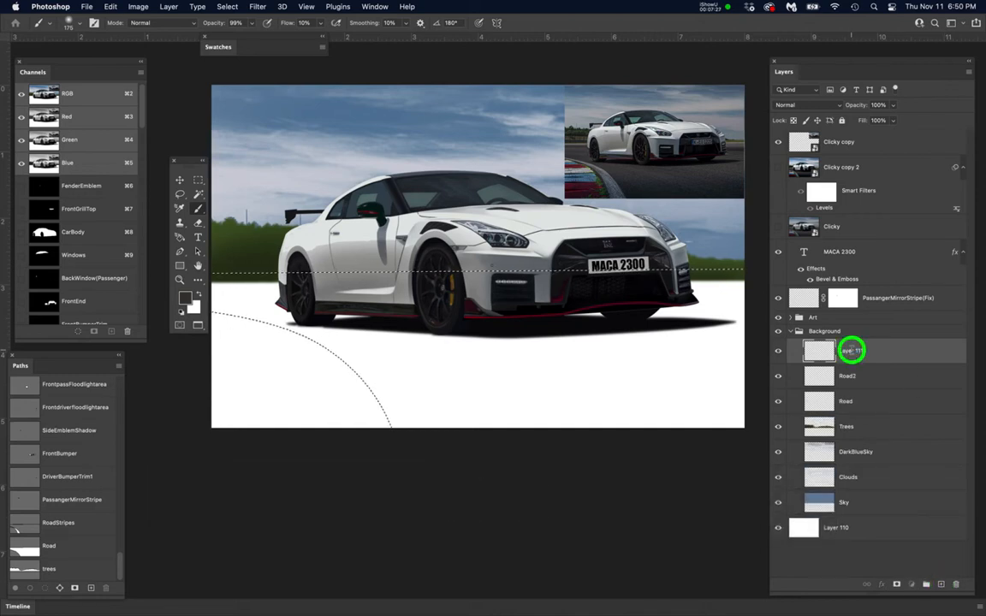
pyautogui.write('Te')
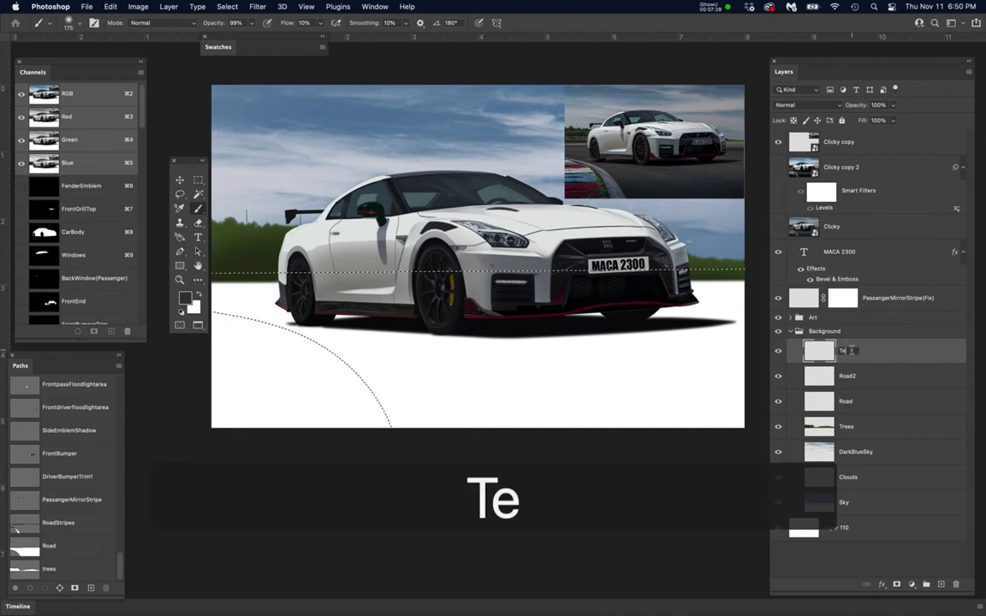
pyautogui.write('xtureRoad')
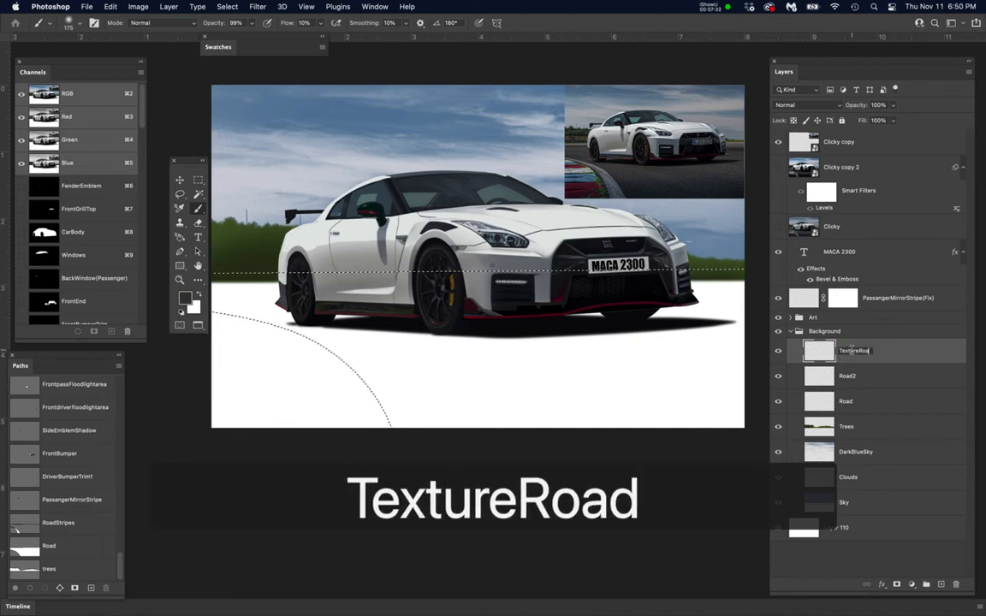
pyautogui.press('Return')
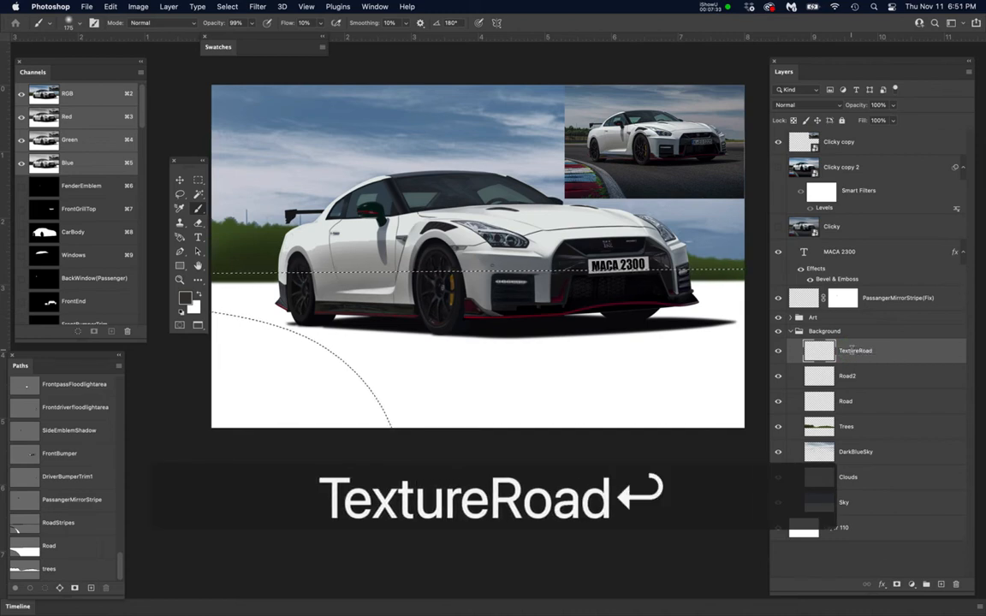
# - Sample a lighter grey from the reference photo's road, hide the selection edges, and fill the road selection with it on the Road layer
pyautogui.click(878, 400)
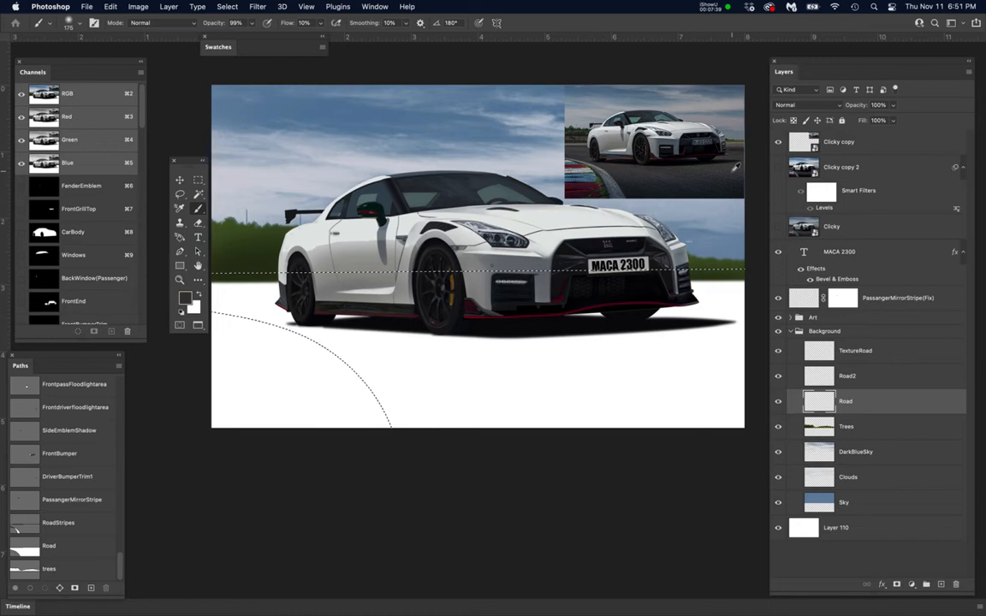
pyautogui.scroll(15, 710, 182)
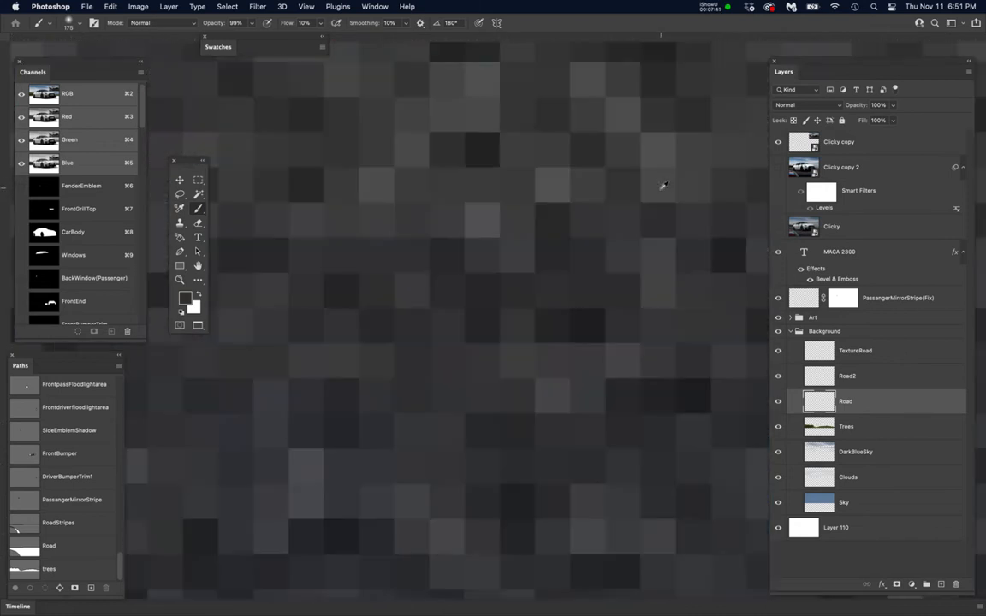
pyautogui.scroll(-15, 565, 214)
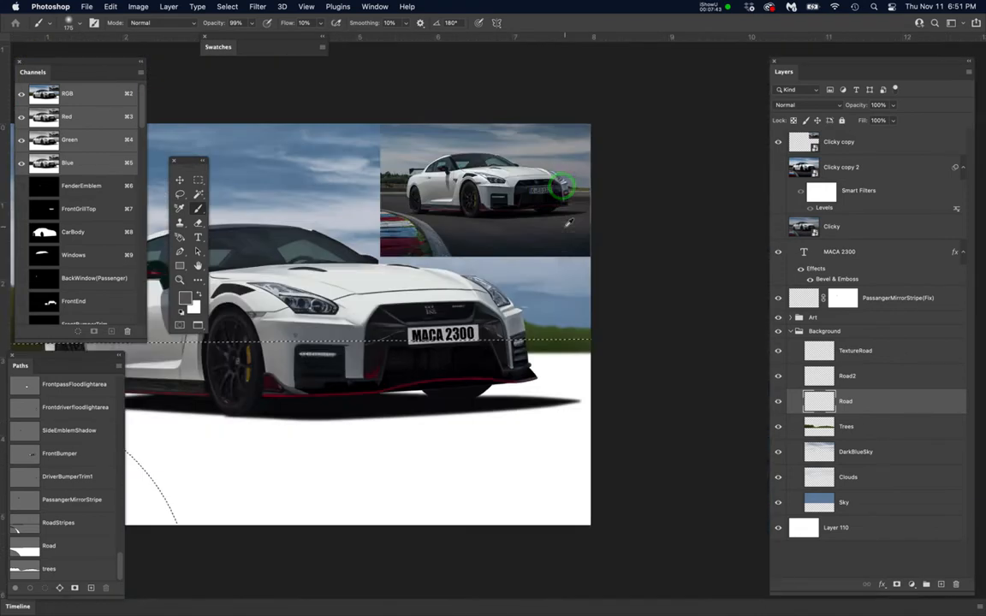
pyautogui.scroll(-1, 565, 227)
pyautogui.moveTo(504, 310); pyautogui.dragTo(645, 265)
pyautogui.scroll(2, 561, 275)
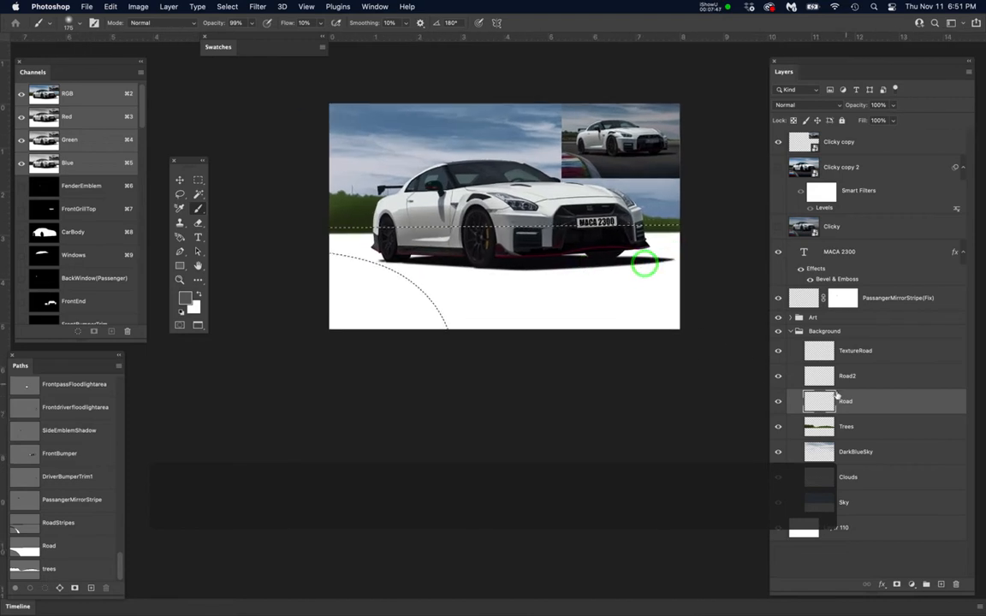
pyautogui.press('super+h')
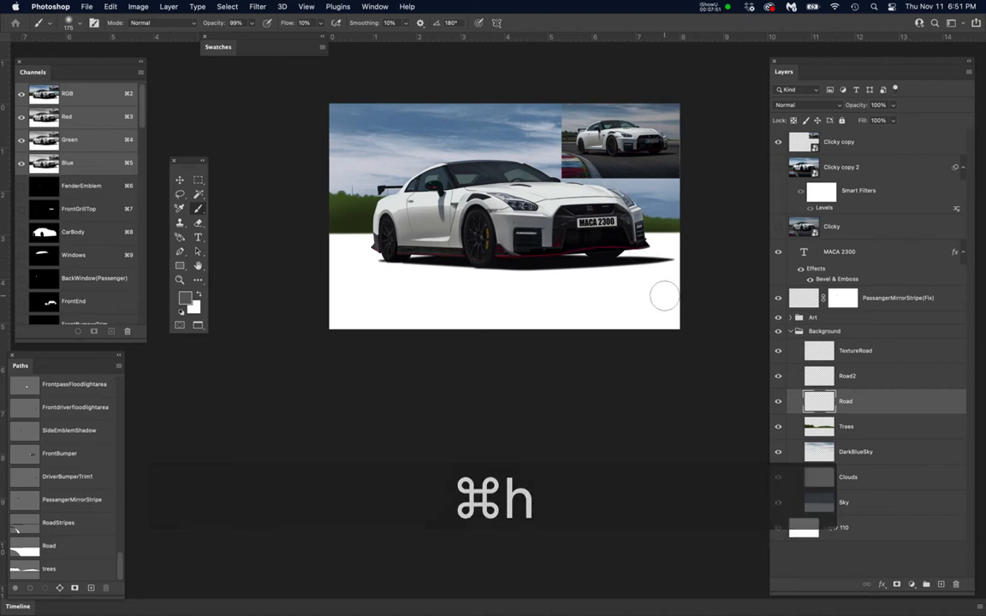
pyautogui.hotkey('alt', 'BackSpace')
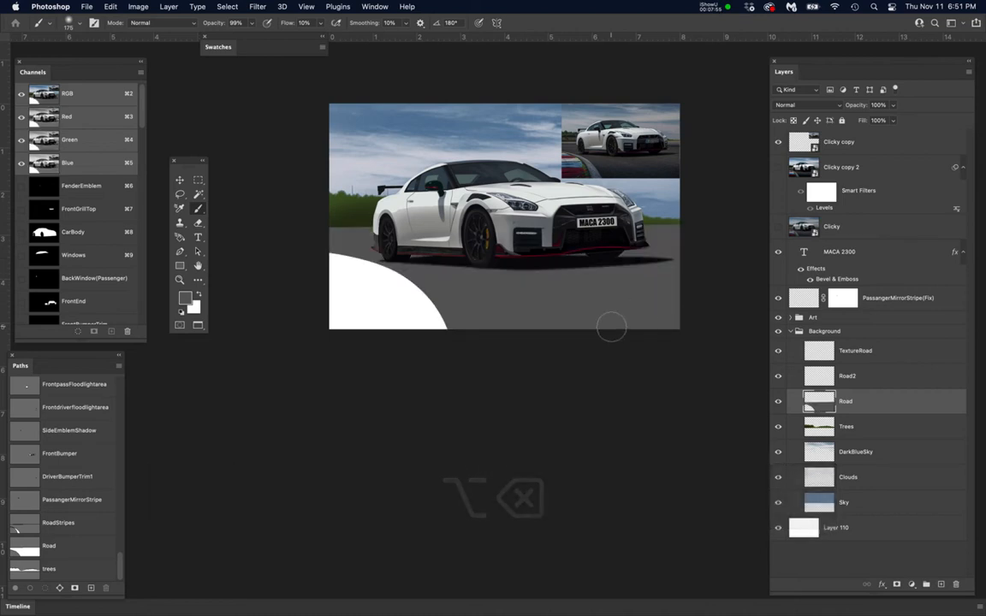
# - On the Road2 layer, enlarge the Brush to 500 px and shade the foreground of the road with a dark blue-grey
pyautogui.click(862, 379)
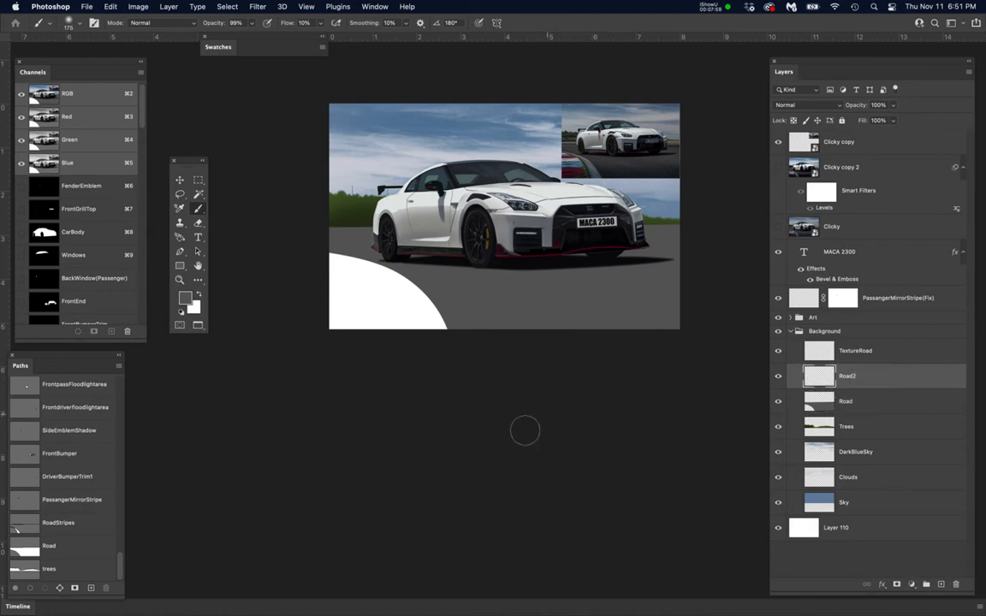
pyautogui.press(']')
pyautogui.press(']')
pyautogui.press(']')
pyautogui.press(']')
pyautogui.press(']')
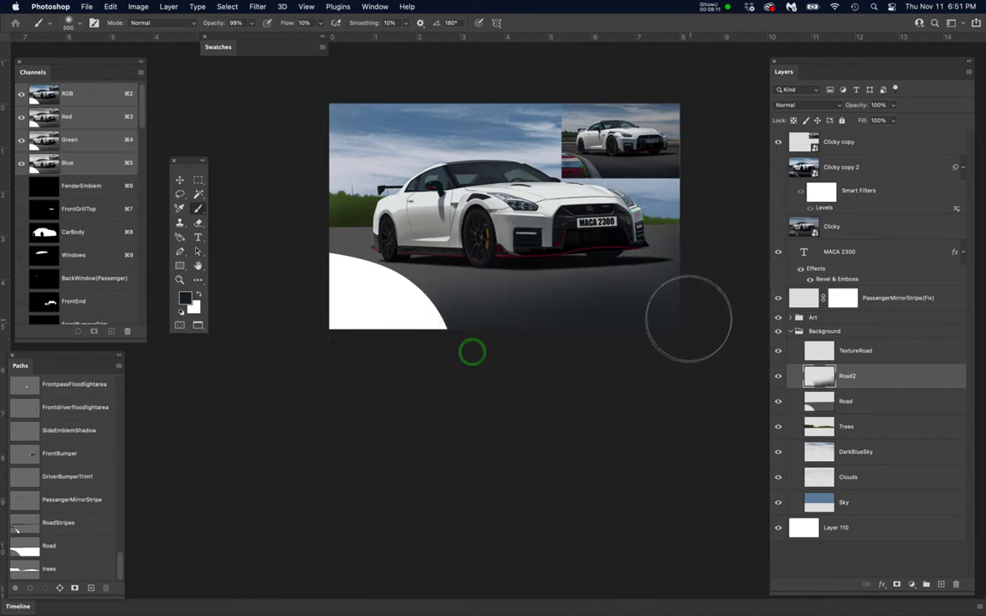
# - Add a new layer between Road2 and TextureRoad and name it BlueReflection
pyautogui.scroll(3, 351, 257)
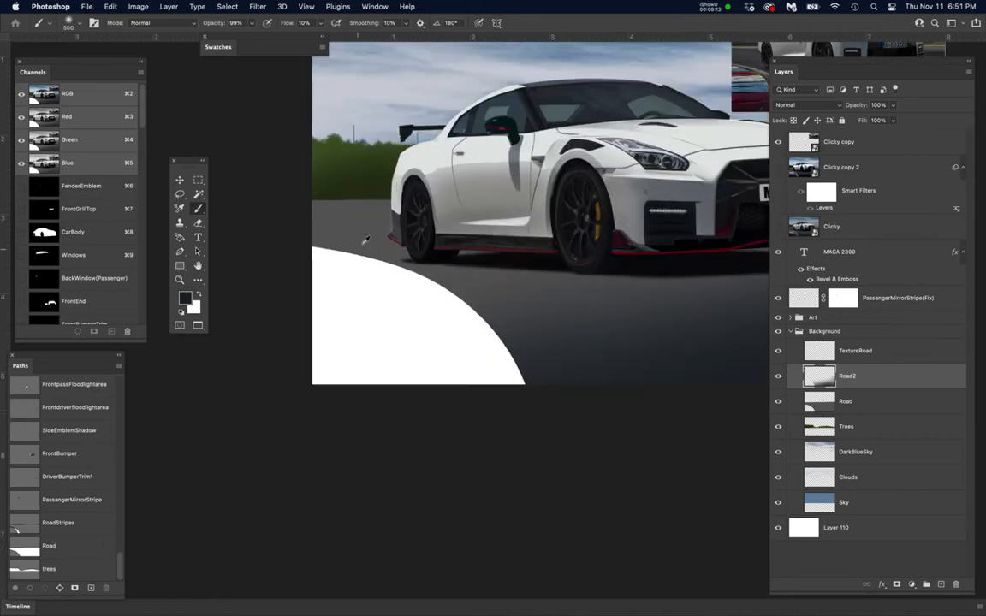
pyautogui.scroll(-2, 390, 209)
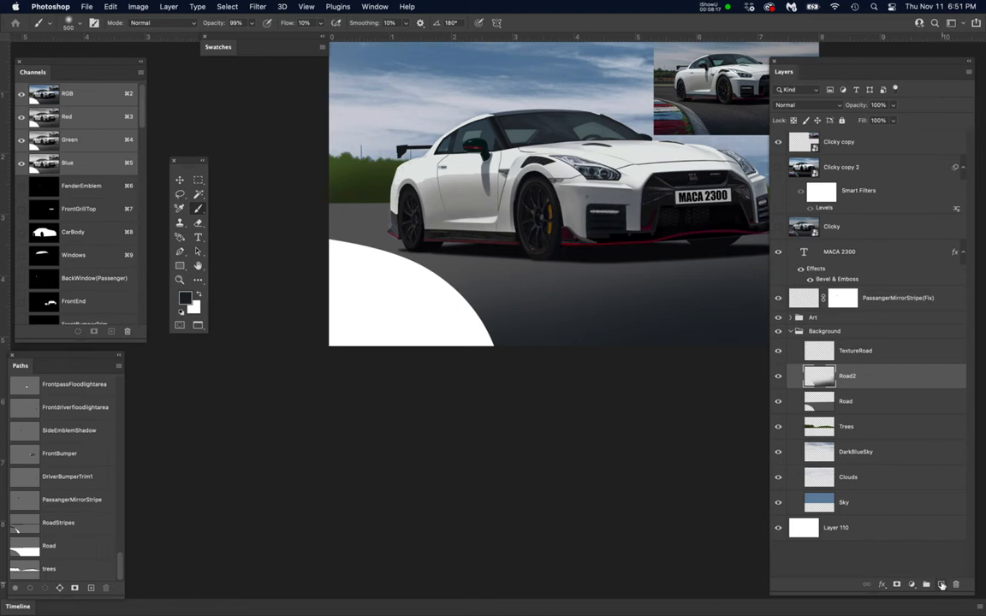
pyautogui.click(942, 584)
pyautogui.click(854, 379)
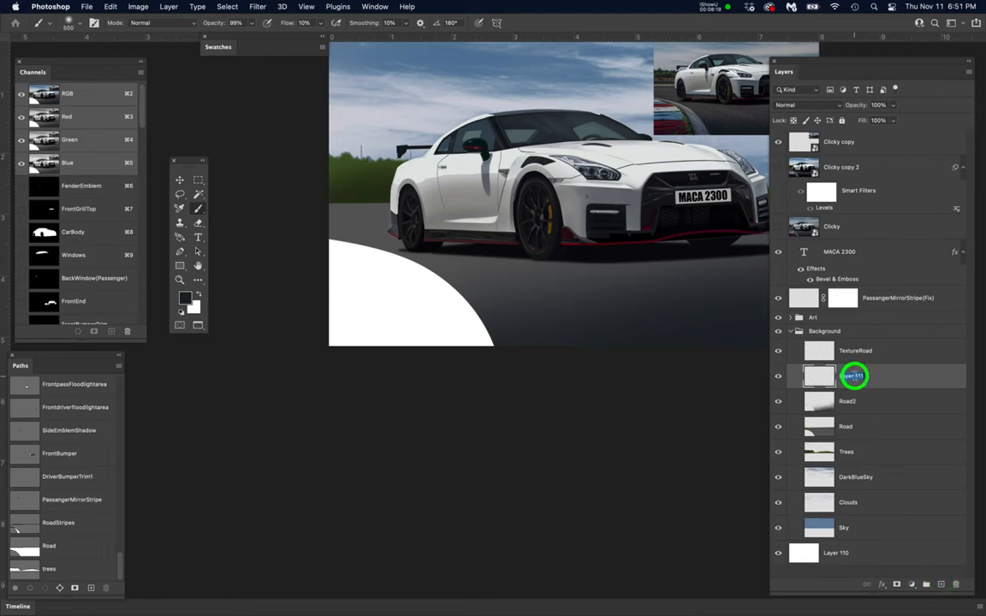
pyautogui.write('Blue')
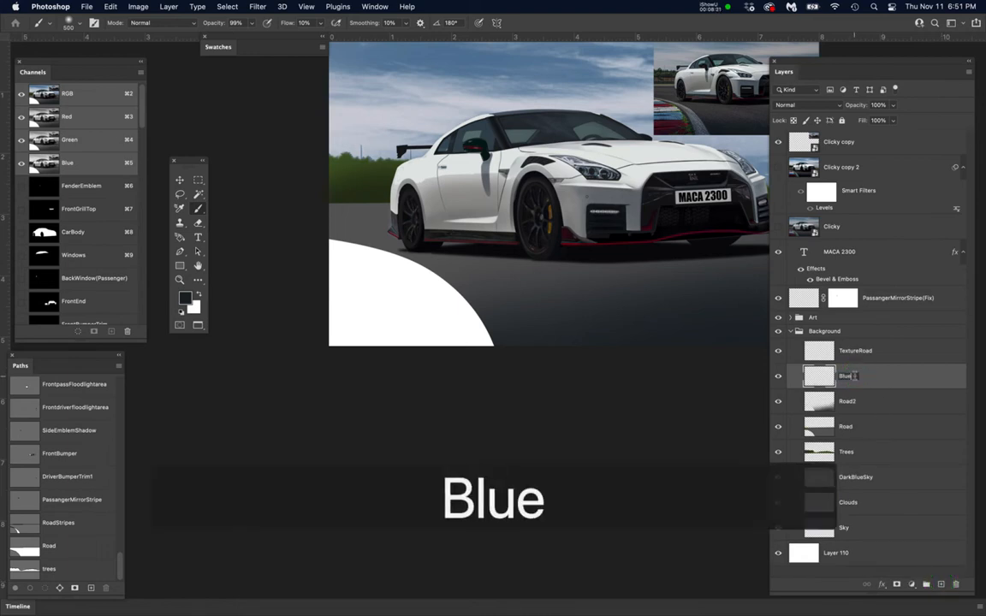
pyautogui.write('Reflection')
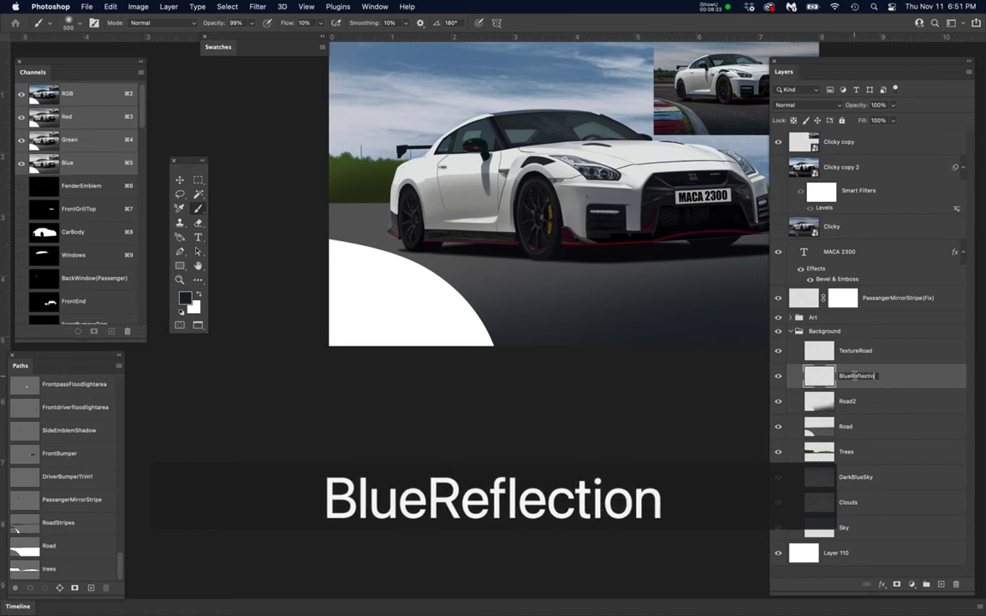
pyautogui.press('Return')
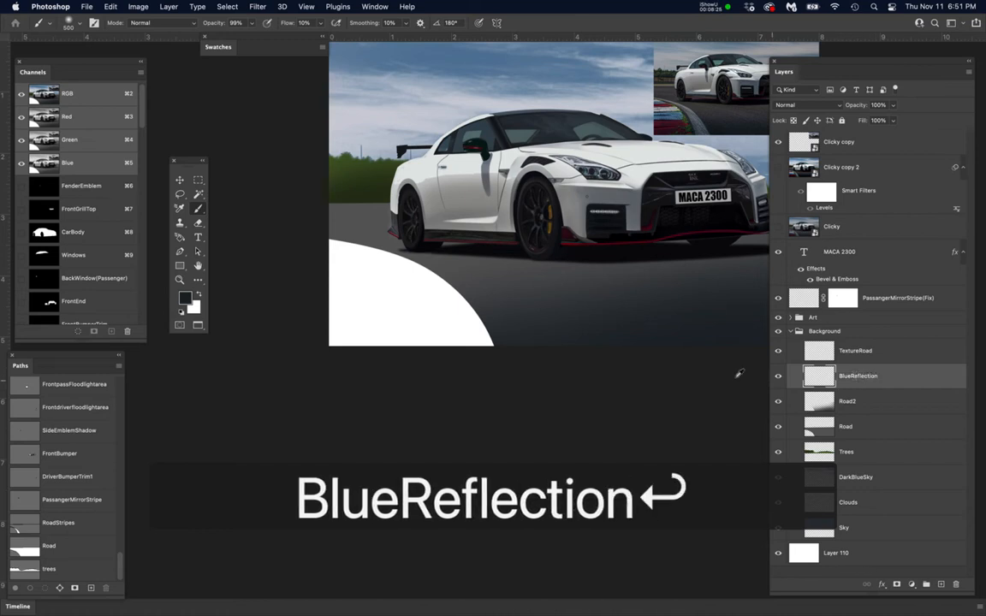
pyautogui.scroll(2, 443, 70)
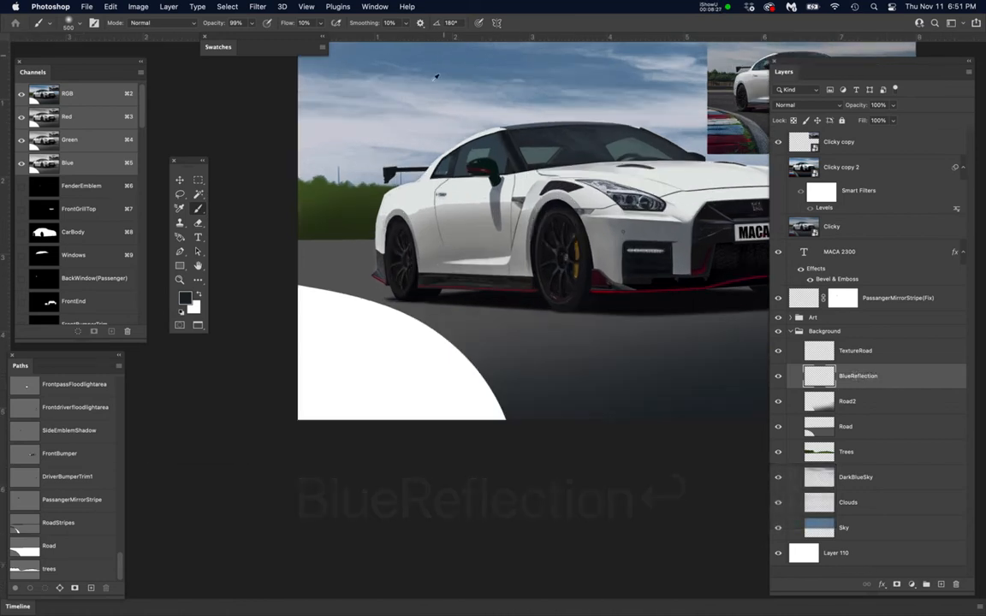
# - Sample the sky's blue, reduce the Brush to 35 px, and paint a blue reflection along the road's horizon behind the car on BlueReflection
pyautogui.keyDown('alt'); pyautogui.click(439, 76); pyautogui.keyUp('alt')
pyautogui.scroll(3, 317, 246)
pyautogui.moveTo(382, 276); pyautogui.dragTo(472, 272)
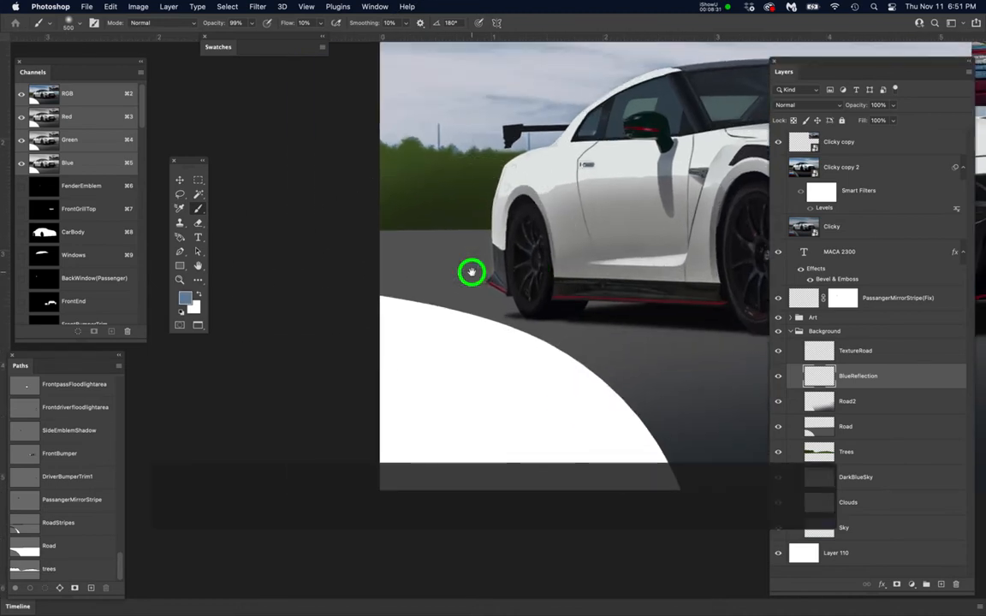
pyautogui.press('[')
pyautogui.press('[')
pyautogui.press('[')
pyautogui.press('[')
pyautogui.press('[')
pyautogui.press('[')
pyautogui.press('[')
pyautogui.press('[')
pyautogui.press('[')
pyautogui.press('[')
pyautogui.press('[')
pyautogui.press('[')
pyautogui.press('[')
pyautogui.press('[')
pyautogui.press('[')
pyautogui.press('[')
pyautogui.press('[')
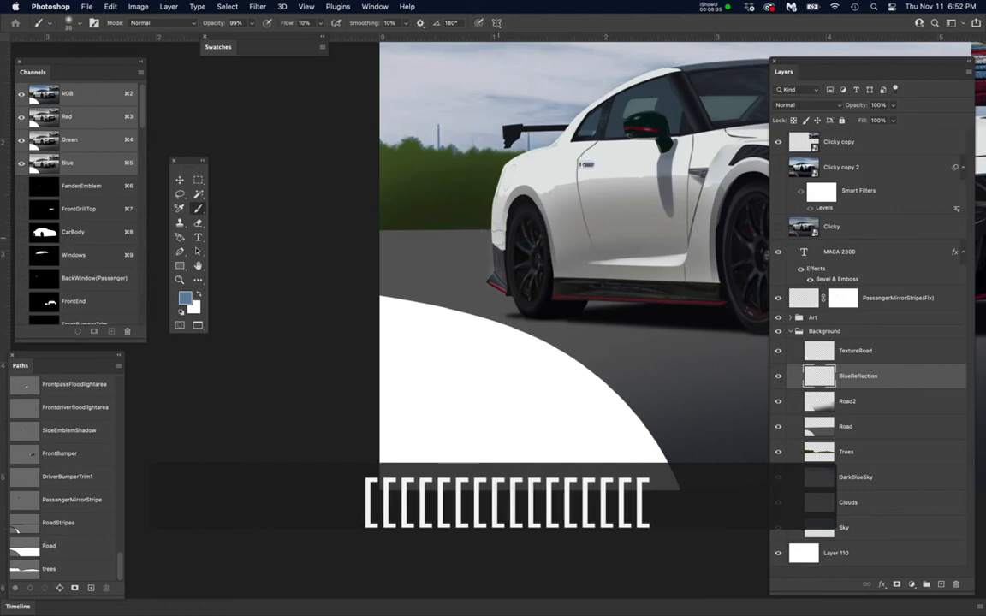
pyautogui.moveTo(497, 238)
pyautogui.mouseDown()
pyautogui.moveTo(359, 268)
pyautogui.moveTo(521, 245)
pyautogui.moveTo(352, 275)
pyautogui.moveTo(539, 233)
pyautogui.moveTo(345, 273)
pyautogui.moveTo(642, 228)
pyautogui.mouseUp()
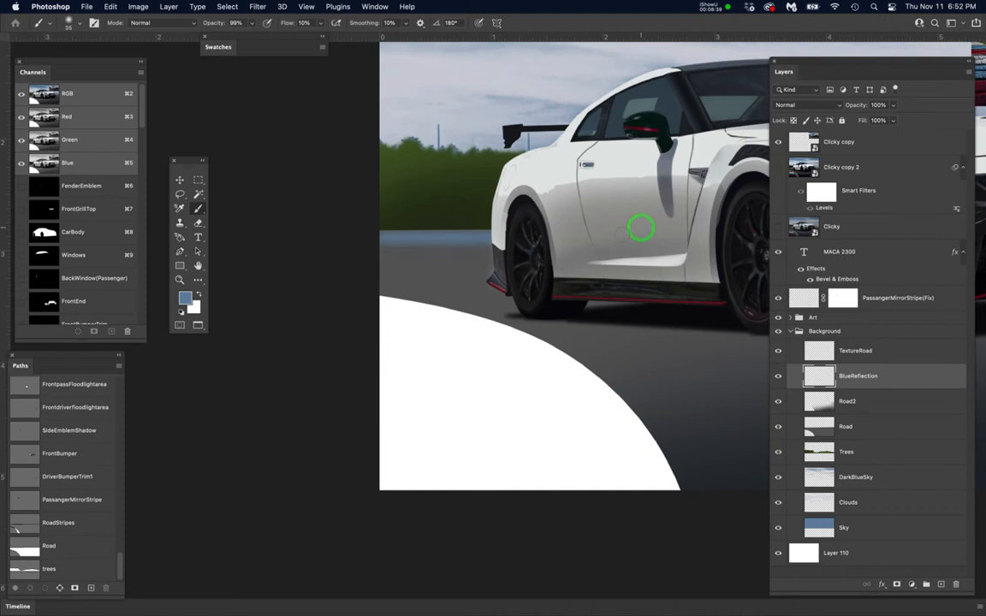
# - Enlarge the Brush to 70 px, broaden the blue reflection on the road behind the car's rear, and undo the last stroke
pyautogui.press(']')
pyautogui.press(']')
pyautogui.press(']')
pyautogui.press(']')
pyautogui.press(']')
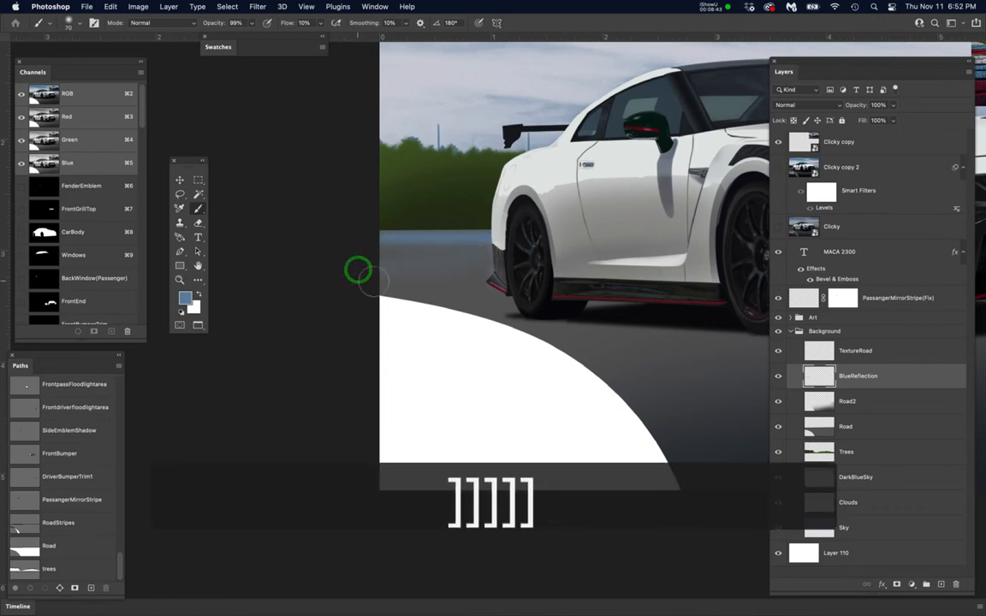
pyautogui.press('super+z')
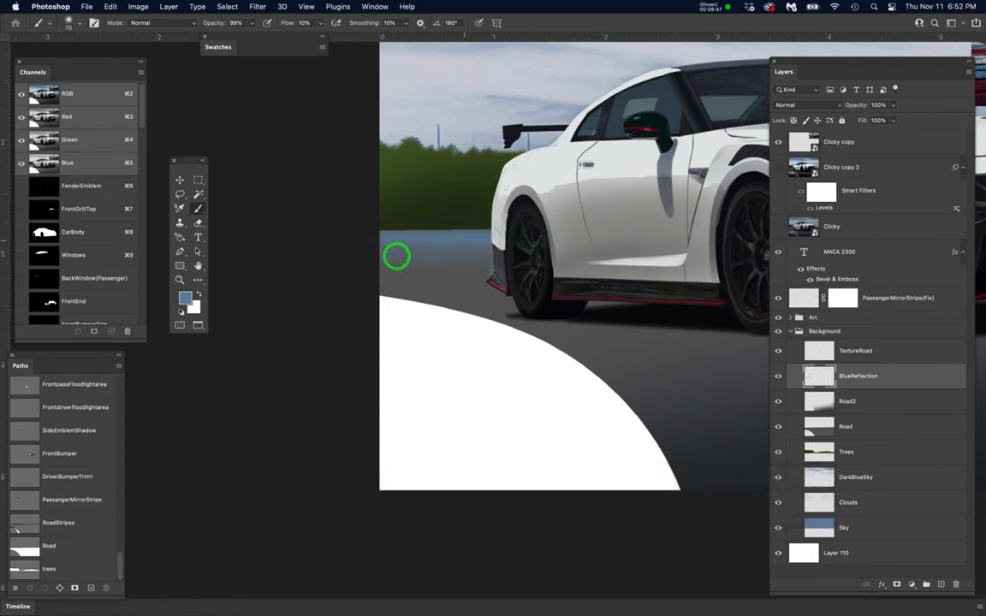
# - Paint the same blue reflection along the road's horizon beside the car's front bumper
pyautogui.scroll(-5, 502, 236)
pyautogui.moveTo(528, 245); pyautogui.dragTo(440, 260)
pyautogui.scroll(5, 613, 223)
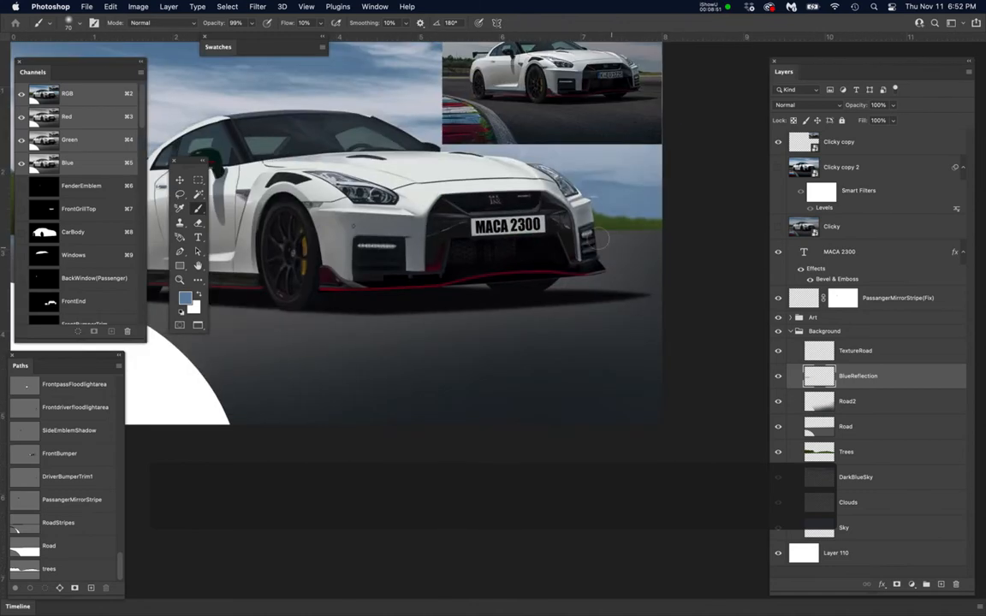
pyautogui.moveTo(600, 226)
pyautogui.mouseDown()
pyautogui.moveTo(703, 215)
pyautogui.moveTo(622, 219)
pyautogui.moveTo(553, 232)
pyautogui.moveTo(676, 228)
pyautogui.moveTo(528, 244)
pyautogui.moveTo(640, 231)
pyautogui.mouseUp()
pyautogui.moveTo(542, 248)
pyautogui.mouseDown()
pyautogui.moveTo(638, 238)
pyautogui.moveTo(608, 242)
pyautogui.moveTo(630, 239)
pyautogui.mouseUp()
pyautogui.moveTo(663, 236); pyautogui.dragTo(608, 240)
pyautogui.moveTo(713, 217); pyautogui.dragTo(671, 234)
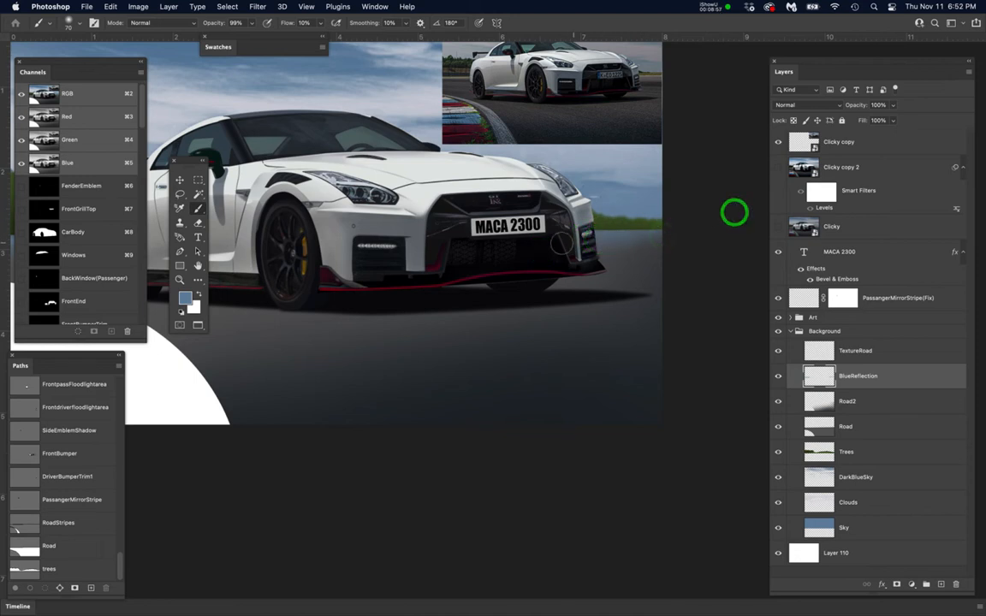
pyautogui.scroll(-5, 563, 242)
pyautogui.moveTo(520, 283); pyautogui.dragTo(526, 290)
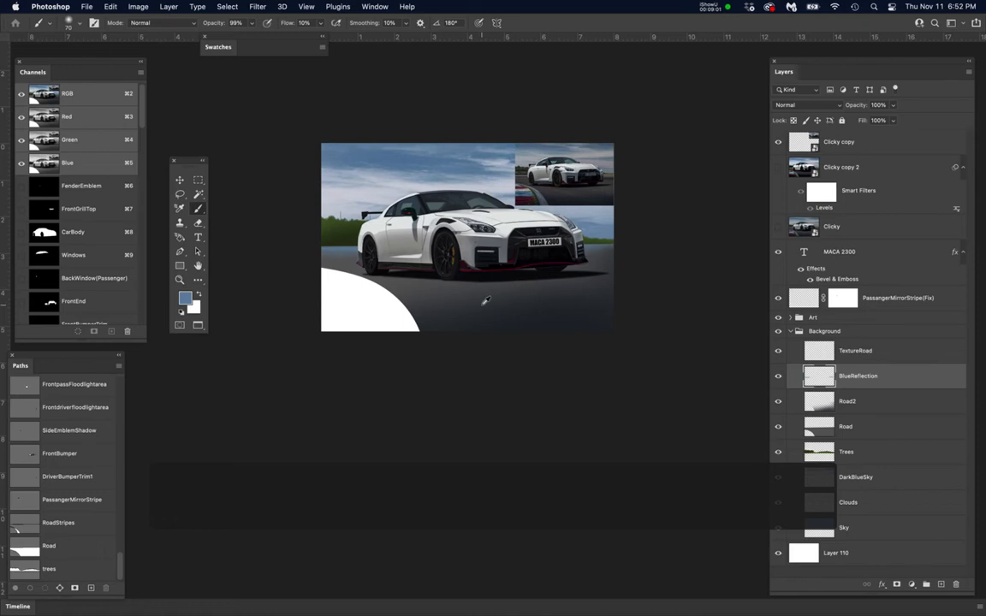
pyautogui.scroll(5, 486, 300)
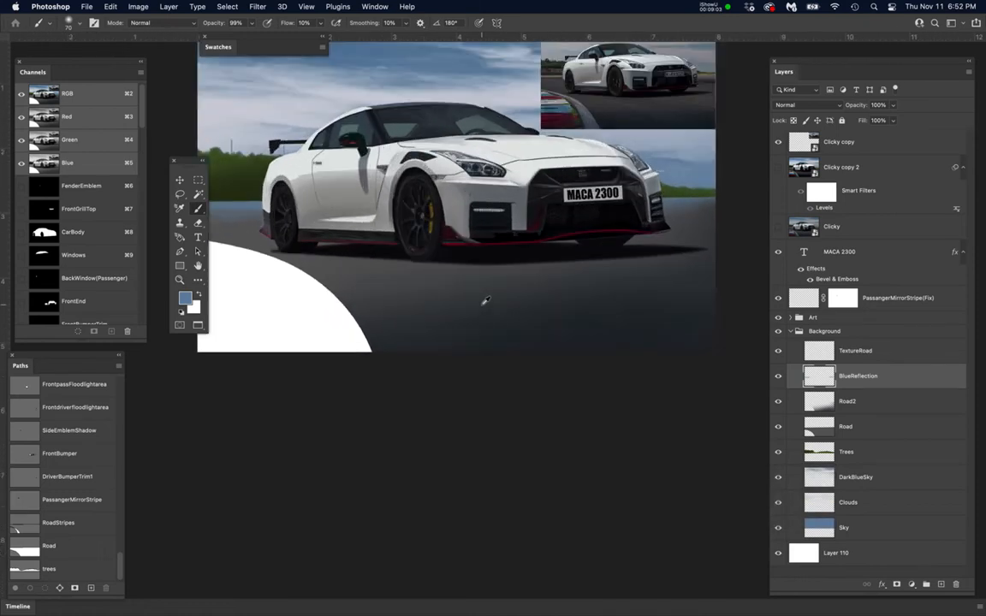
pyautogui.scroll(-1, 486, 300)
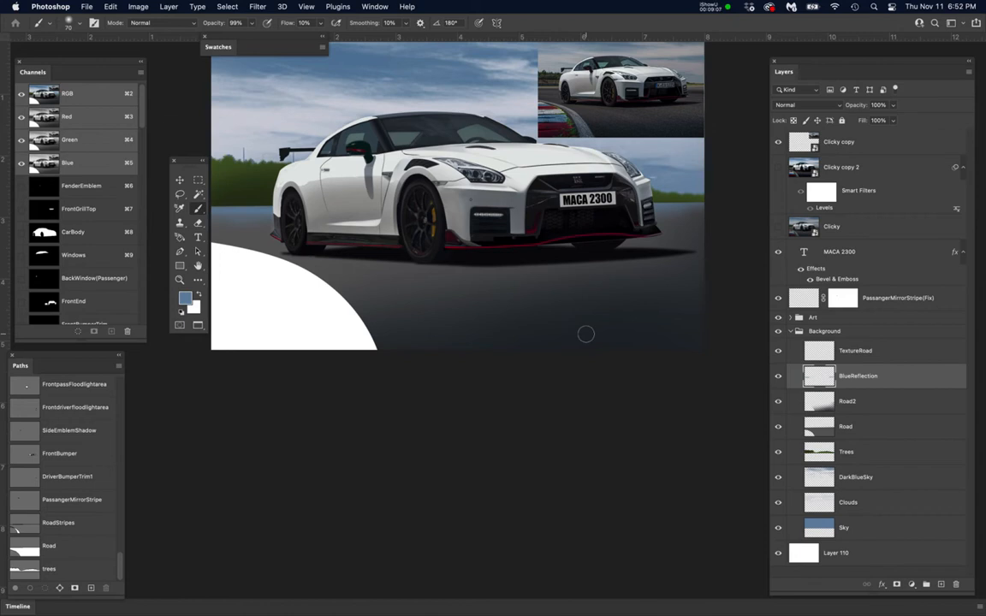
# - Load the saved Road path as a selection and make TextureRoad the active layer
pyautogui.click(864, 354)
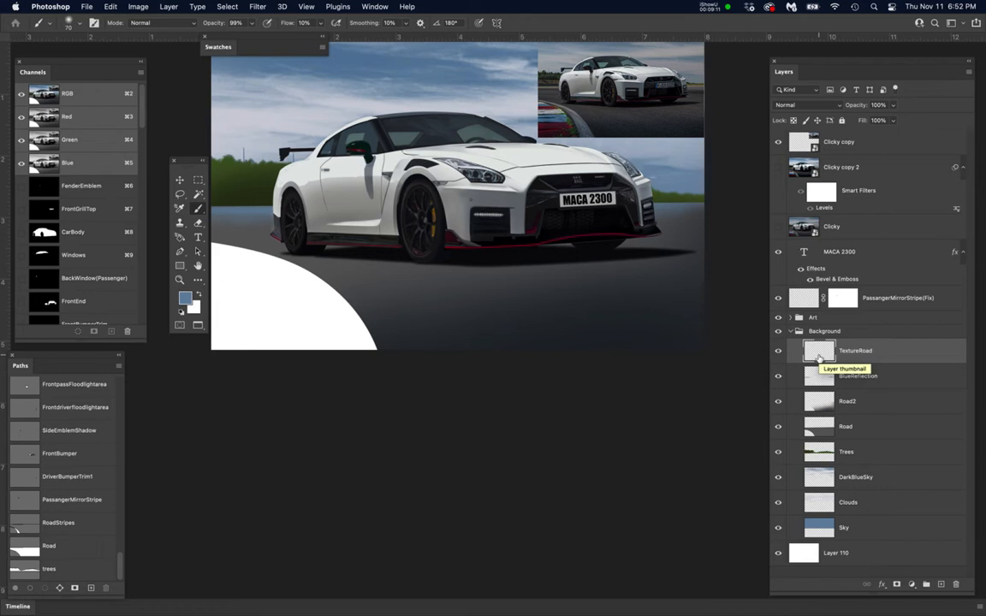
pyautogui.press('9')
pyautogui.press('9')
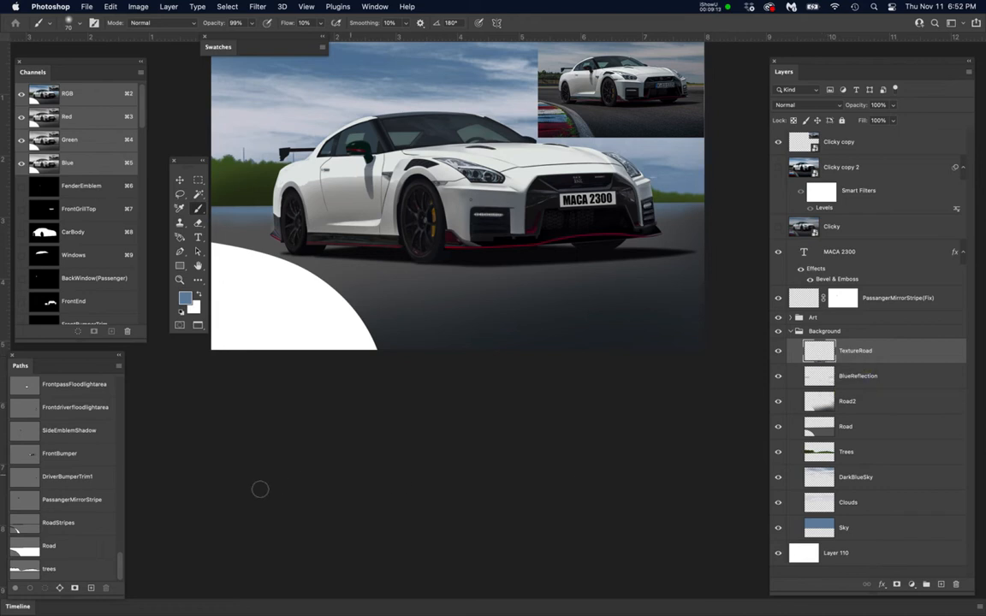
pyautogui.keyDown('super'); pyautogui.click(30, 555); pyautogui.keyUp('super')
pyautogui.click(901, 350)
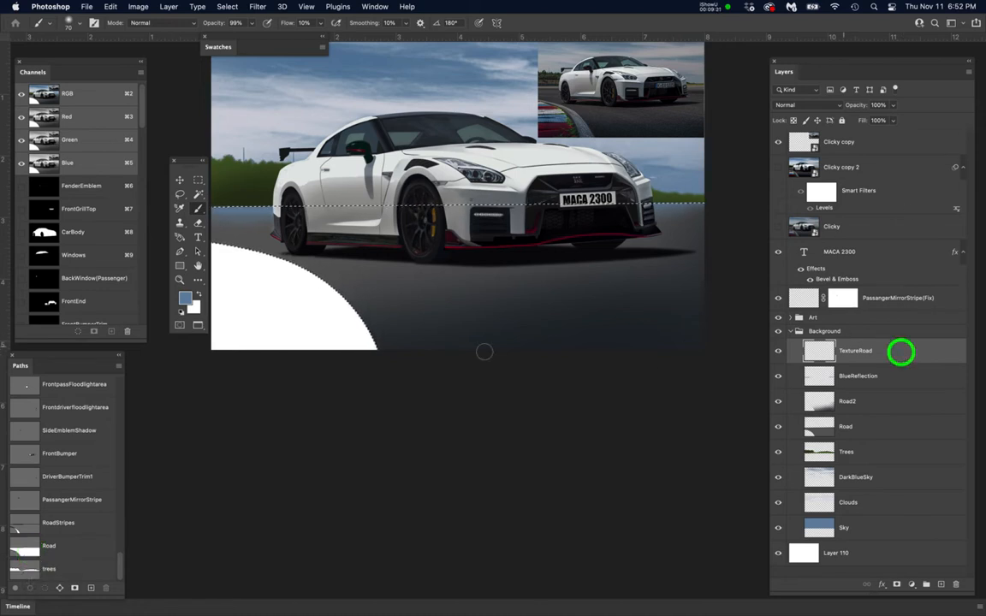
# - Set the foreground colour to near-black blue #000810, fill the road selection with it on TextureRoad, and deselect
pyautogui.click(185, 298)
pyautogui.moveTo(321, 436); pyautogui.dragTo(341, 442)
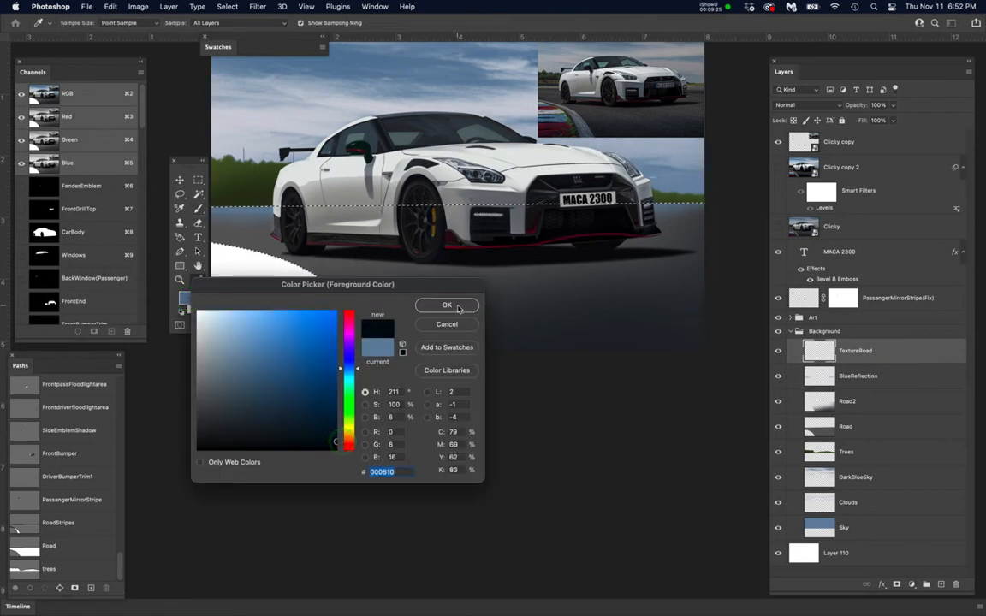
pyautogui.click(457, 305)
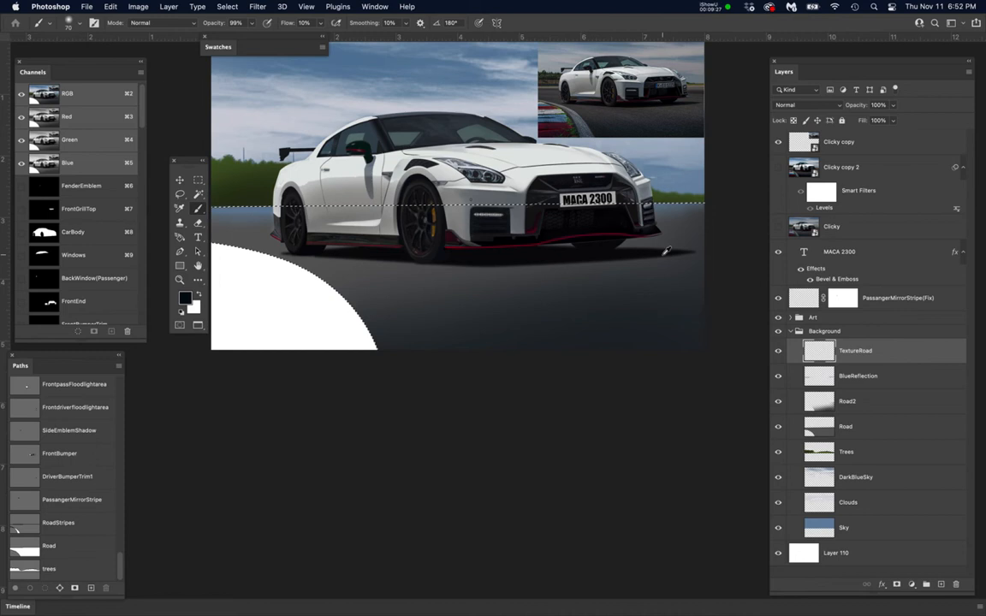
pyautogui.hotkey('alt', 'BackSpace')
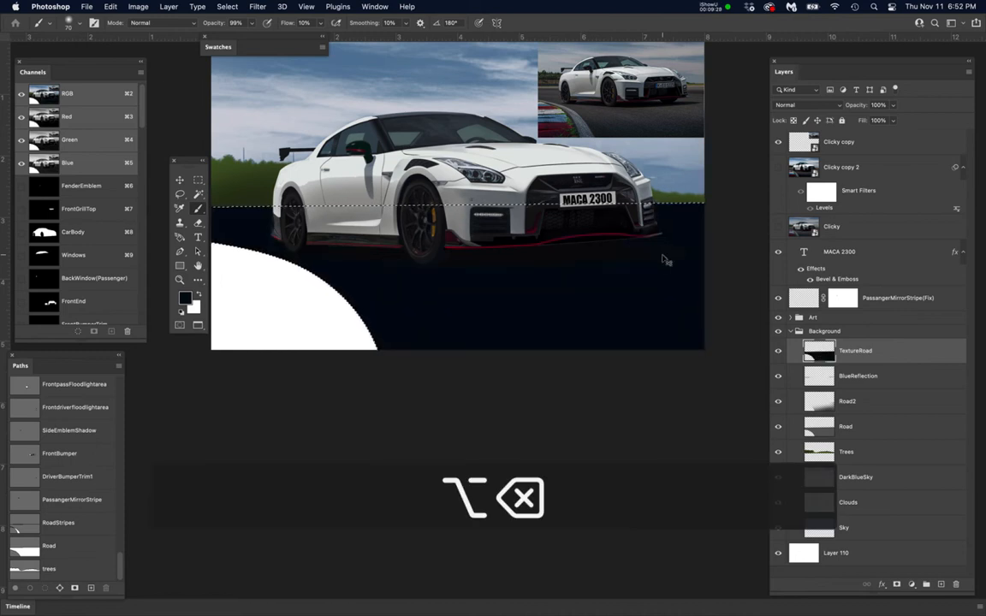
pyautogui.press('super+d')
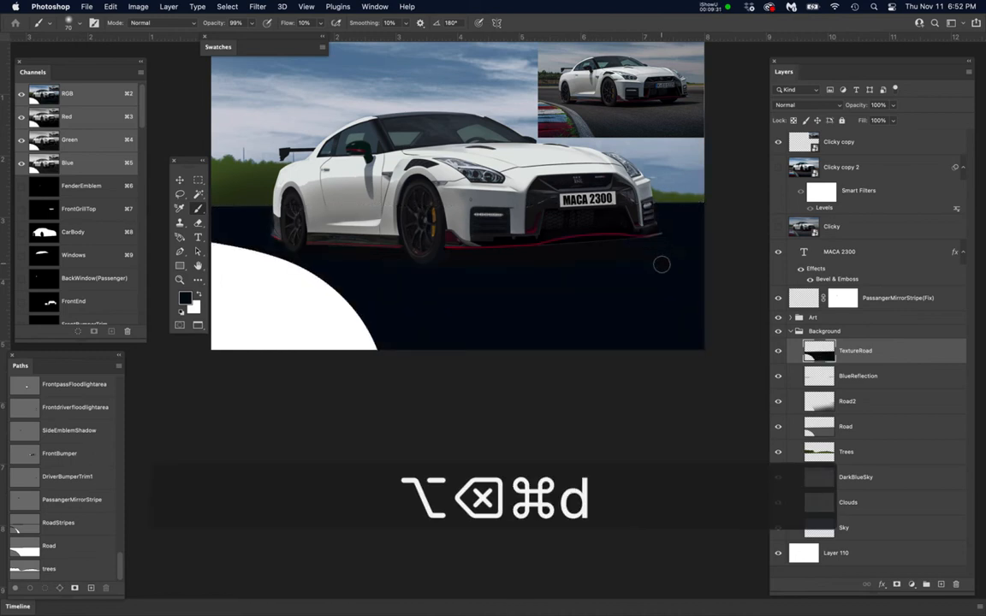
# - Try the Mezzotint filter with the Grainy Dots type on TextureRoad, and undo it
pyautogui.click(894, 347)
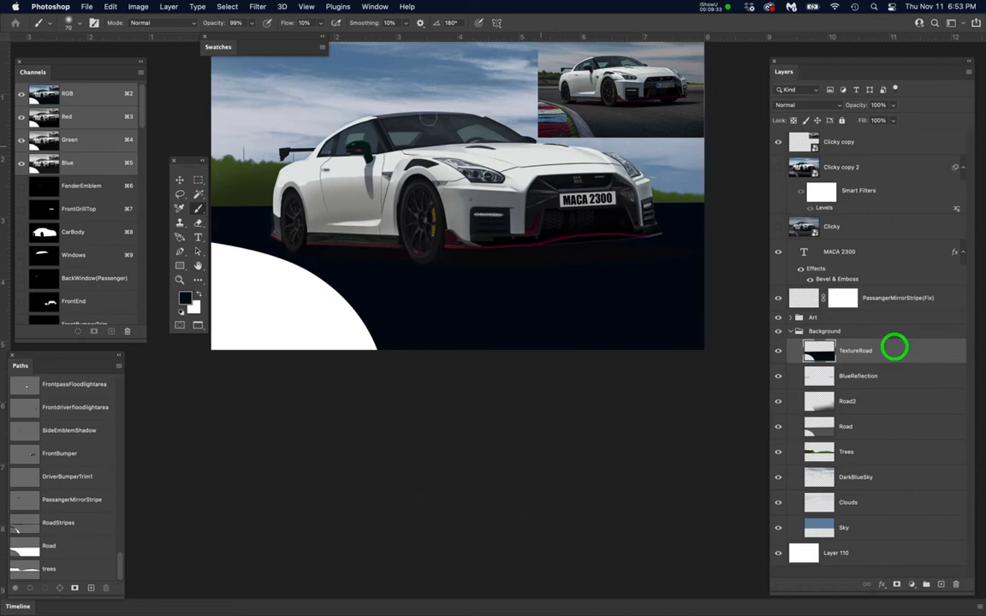
pyautogui.click(255, 7)
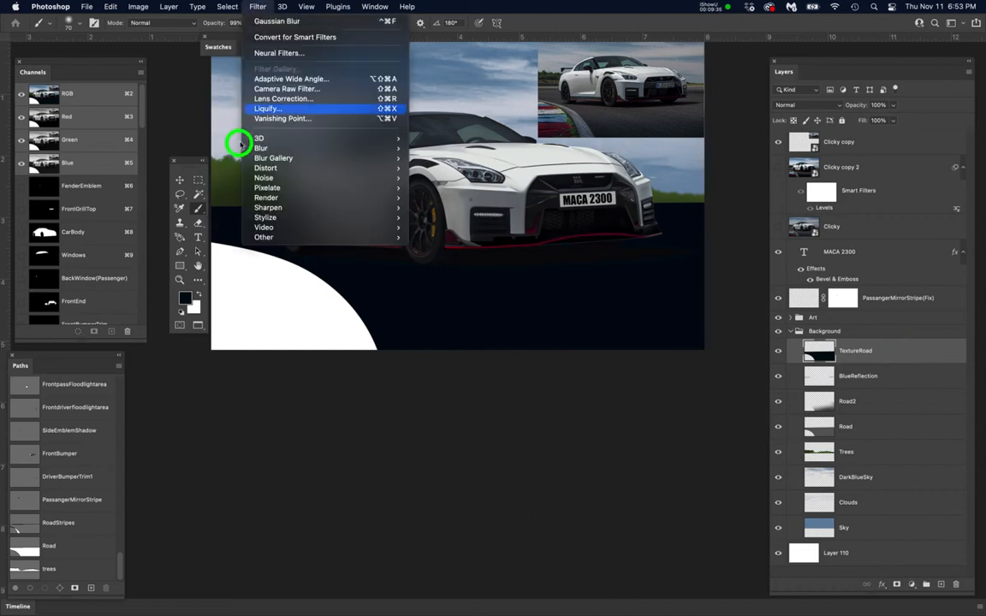
pyautogui.moveTo(268, 189)
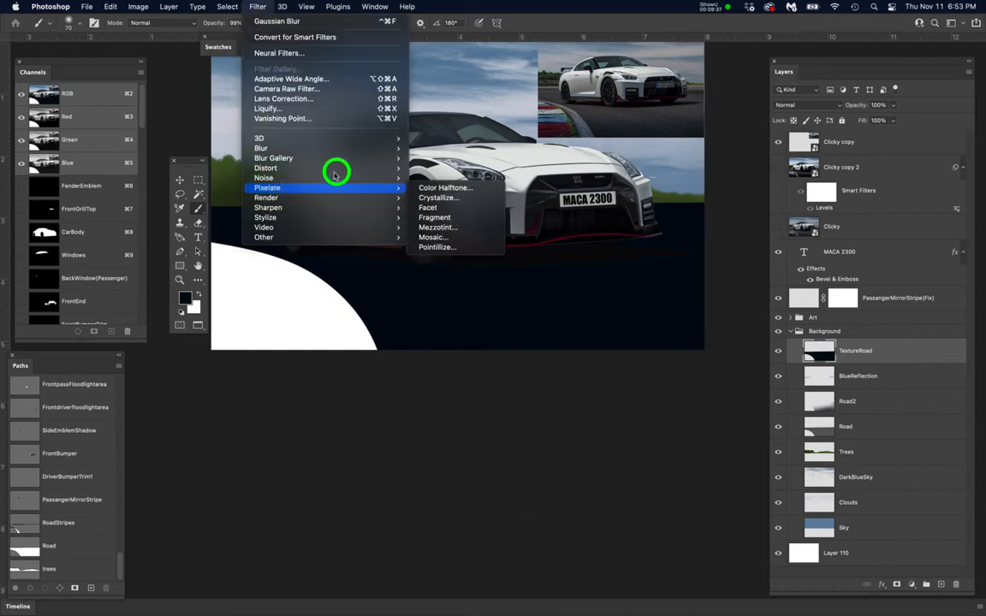
pyautogui.click(450, 230)
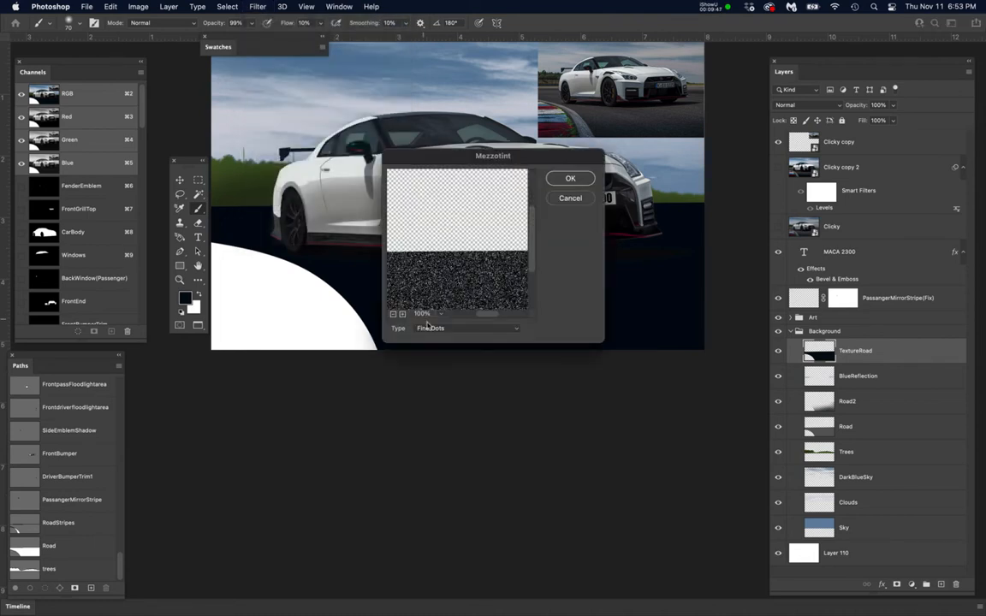
pyautogui.click(451, 333)
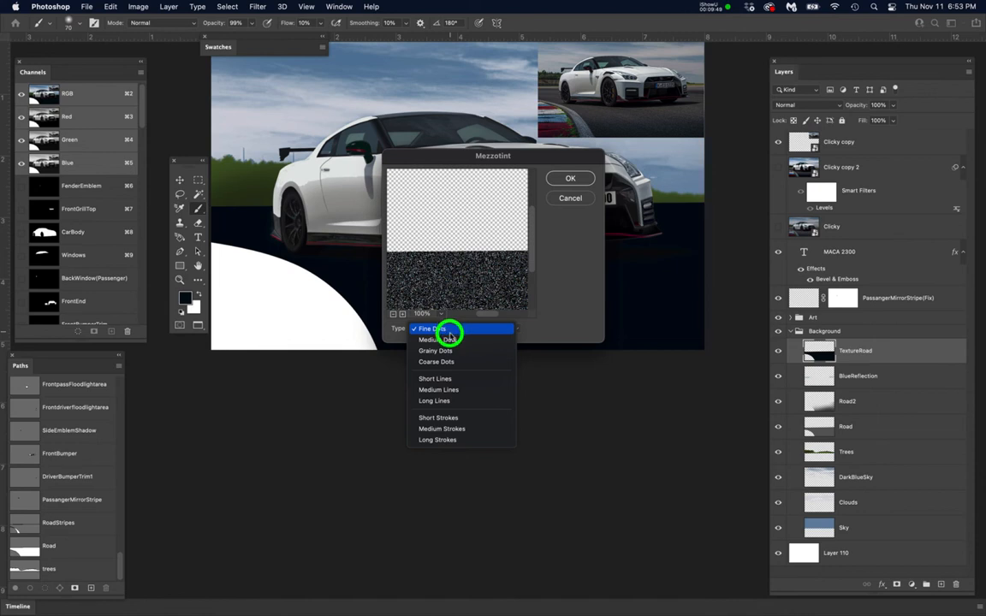
pyautogui.click(447, 352)
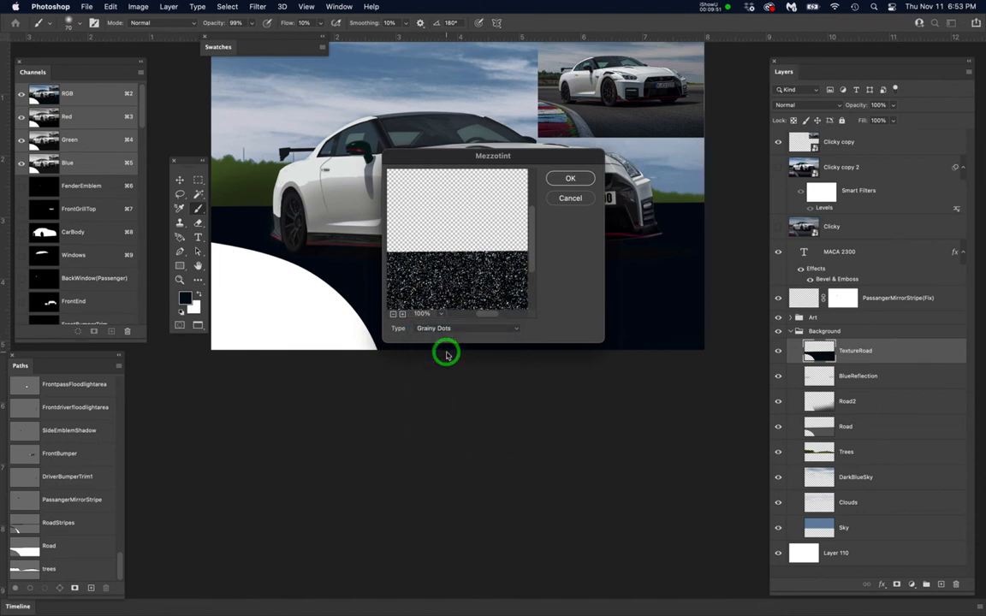
pyautogui.click(570, 178)
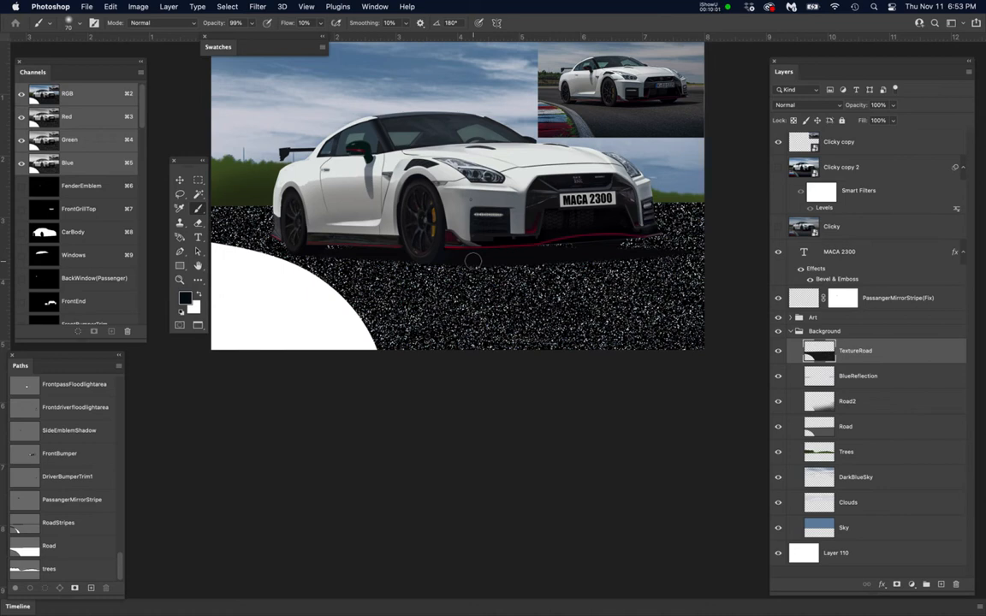
pyautogui.press('super+z')
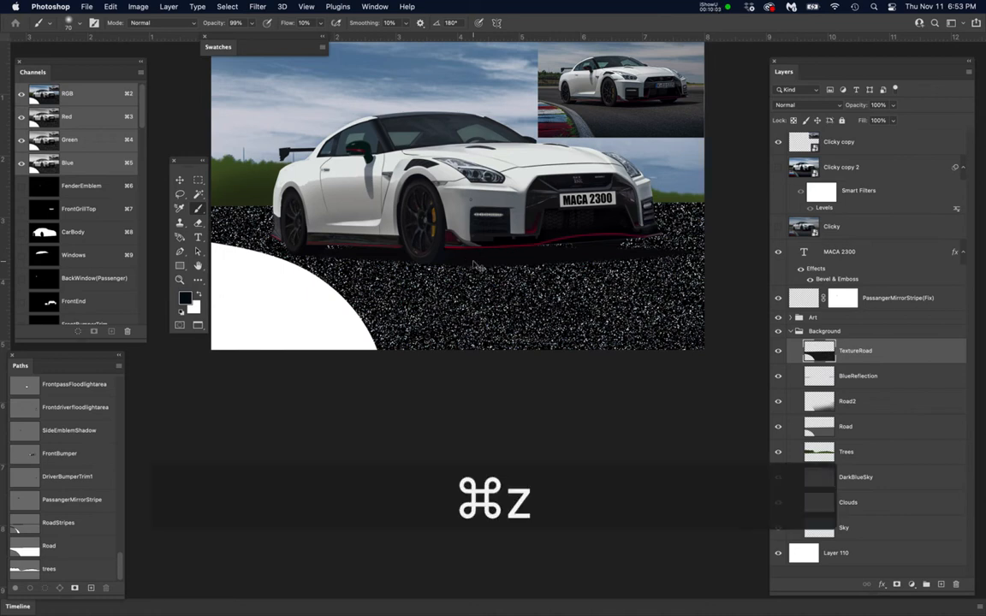
# - Apply the Mezzotint filter to TextureRoad with the Medium Dots type
pyautogui.click(257, 7)
pyautogui.moveTo(378, 190)
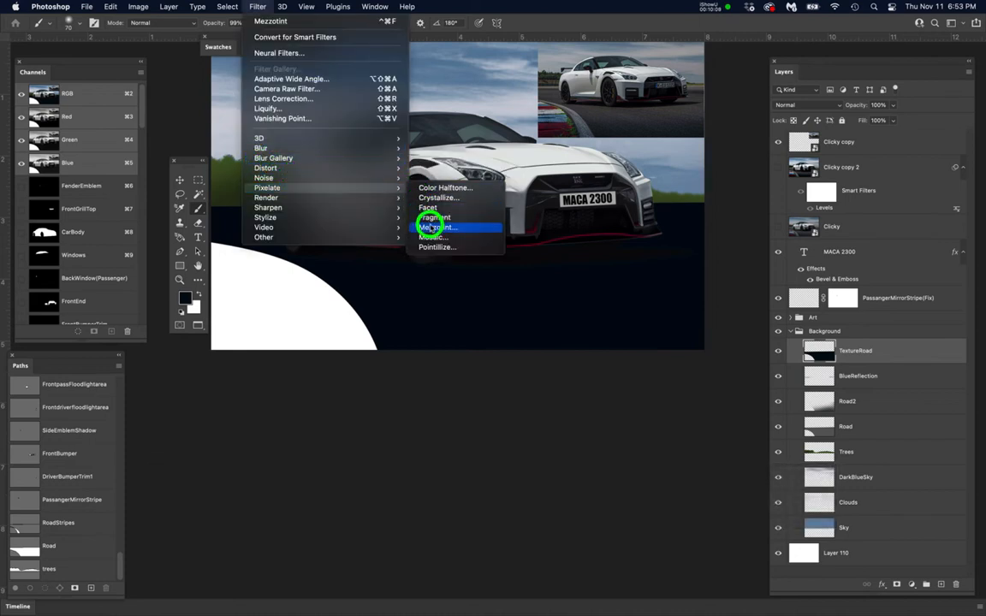
pyautogui.click(431, 227)
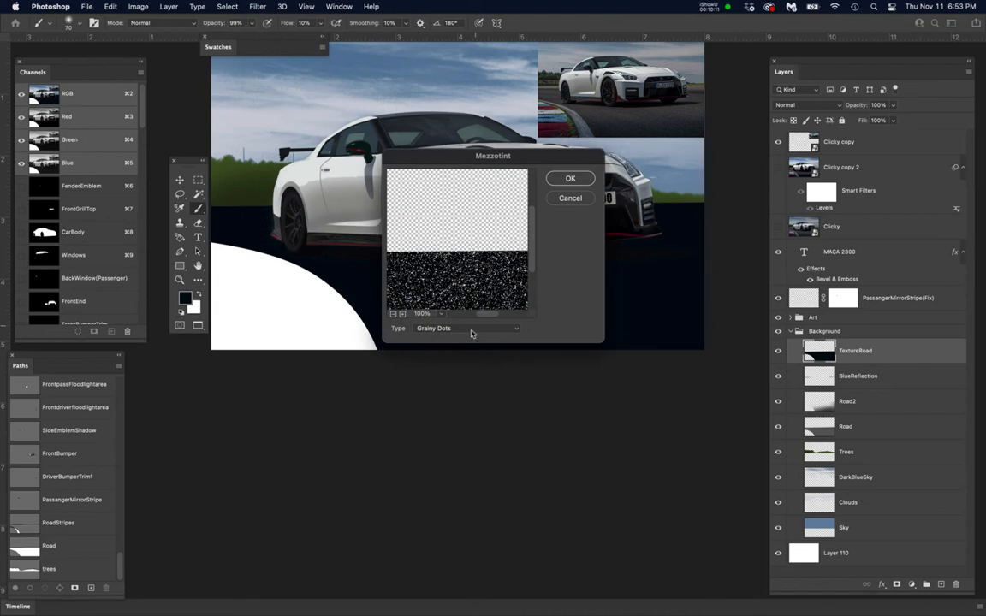
pyautogui.click(473, 330)
pyautogui.click(472, 318)
pyautogui.click(581, 179)
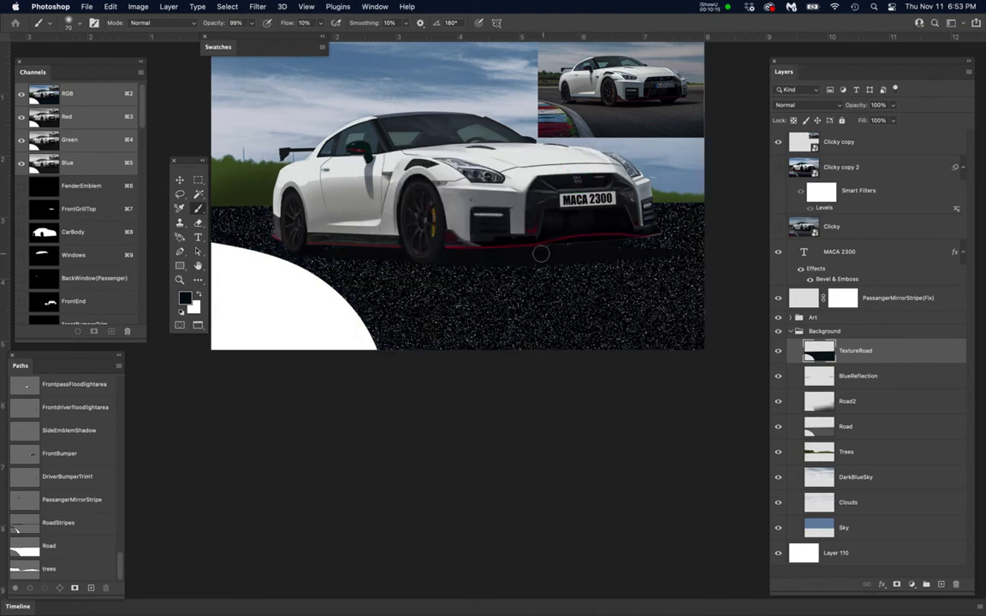
# - Invert the colours of the TextureRoad layer to get dark specks on white
pyautogui.scroll(5, 519, 292)
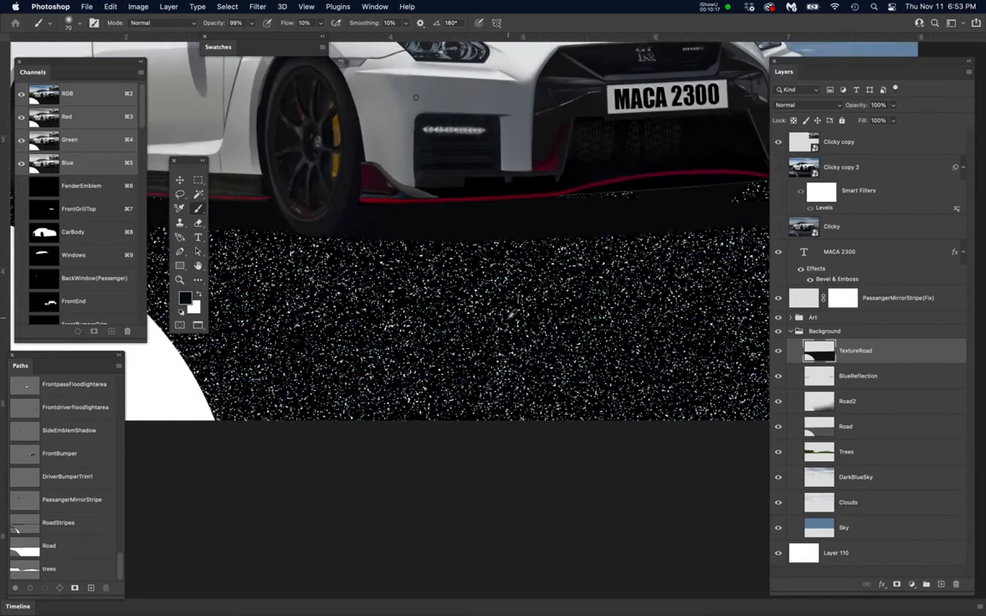
pyautogui.scroll(5, 511, 315)
pyautogui.scroll(-4, 511, 315)
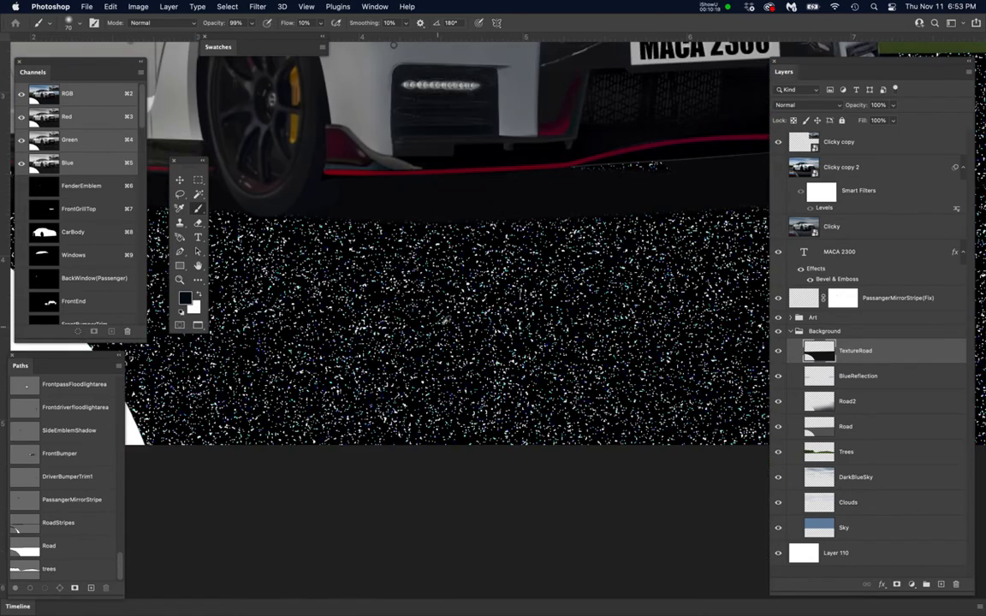
pyautogui.scroll(3, 446, 319)
pyautogui.scroll(-8, 454, 317)
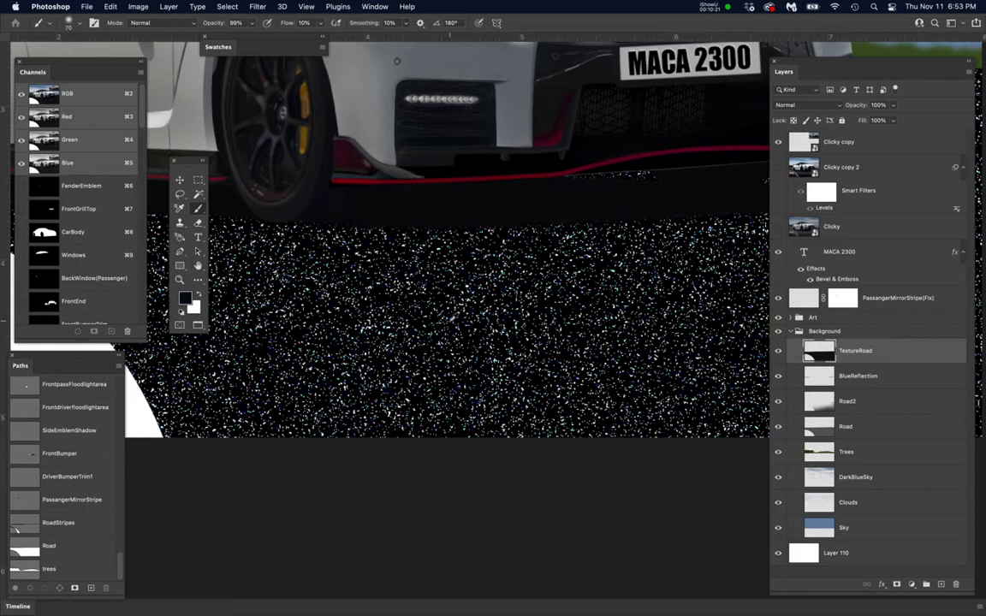
pyautogui.click(893, 354)
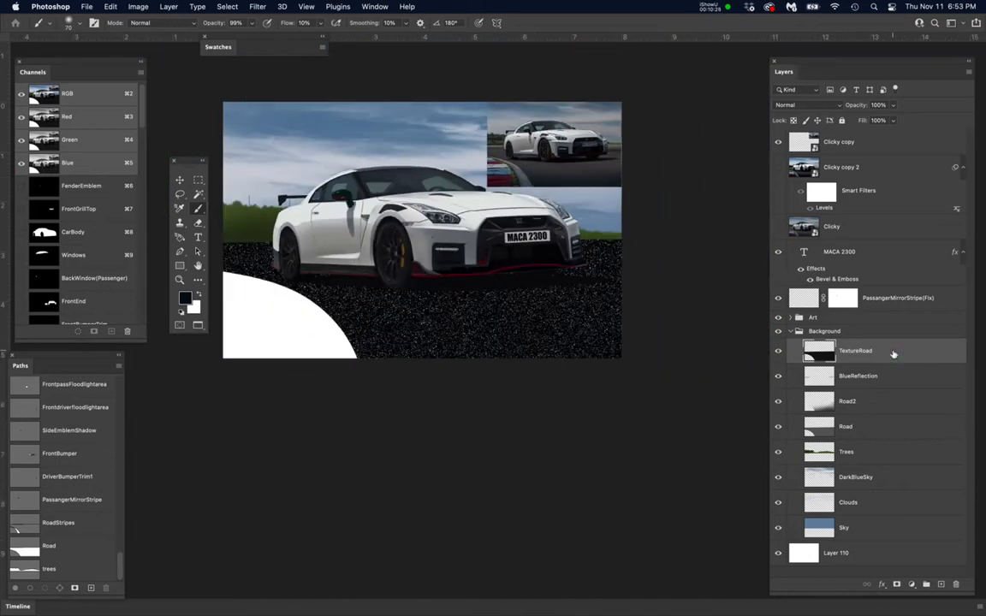
pyautogui.press('super+i')
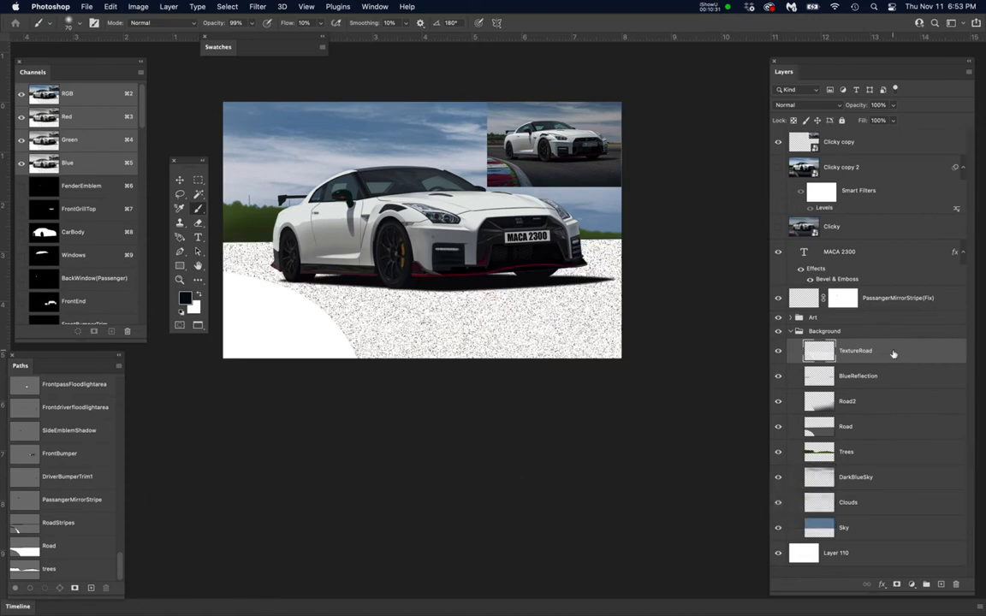
pyautogui.scroll(3, 499, 342)
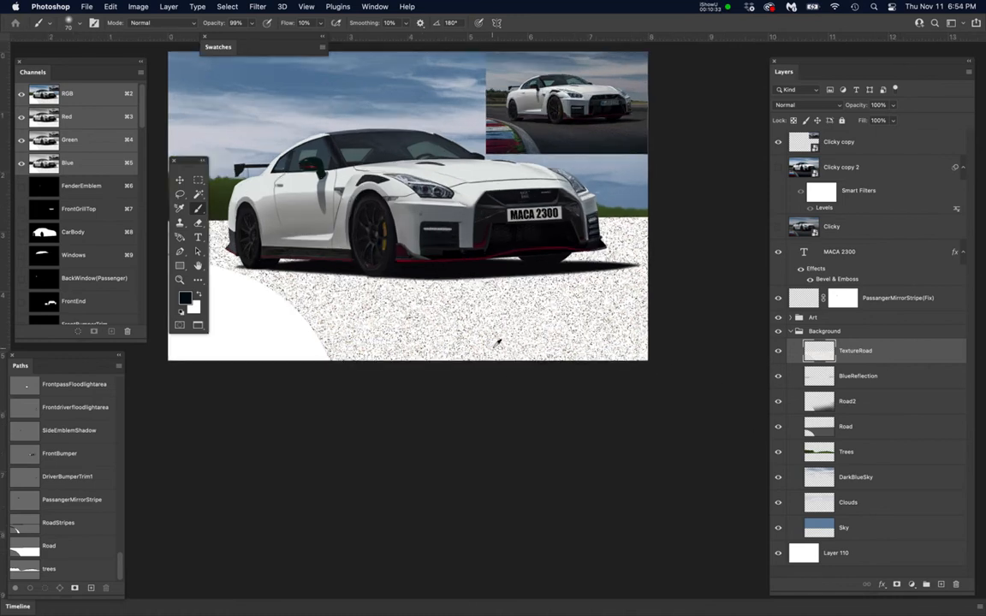
pyautogui.scroll(-1, 498, 343)
pyautogui.scroll(1, 500, 338)
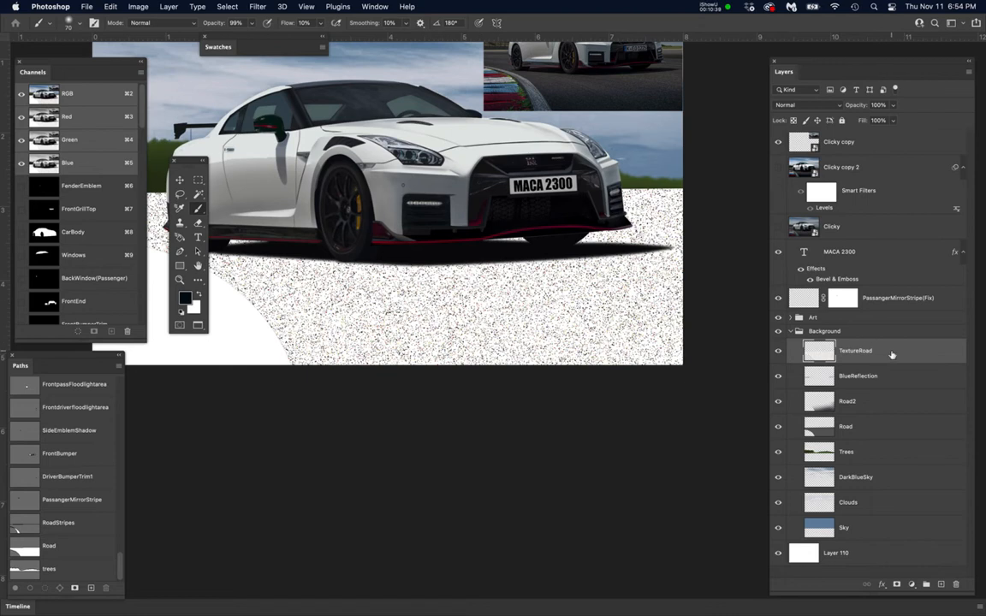
# - Examine the dark specks on the road up close and move the floating tools palette off the artwork into the empty canvas area
pyautogui.scroll(5, 497, 318)
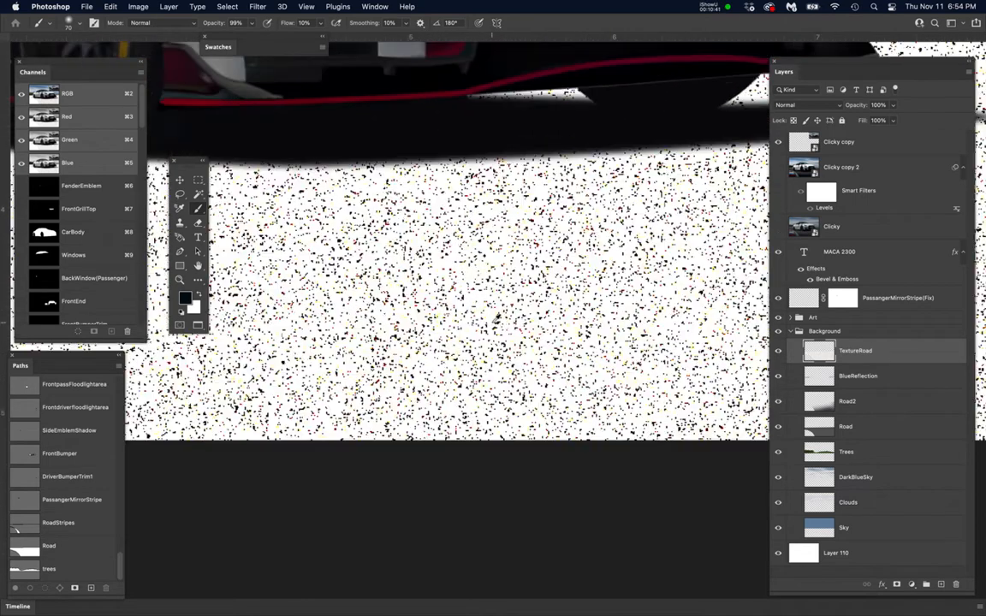
pyautogui.scroll(-5, 497, 318)
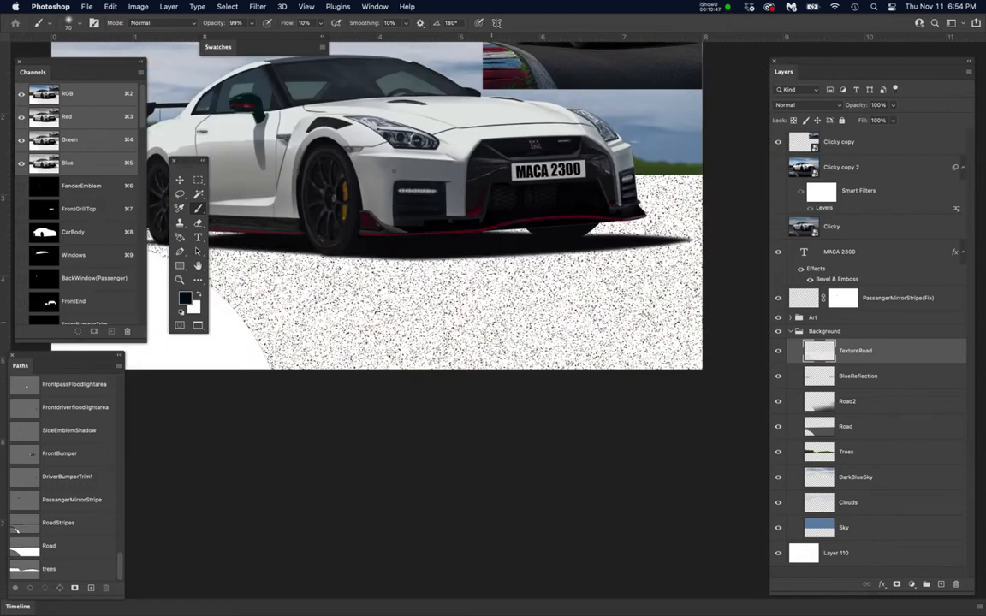
pyautogui.moveTo(514, 332); pyautogui.dragTo(568, 330)
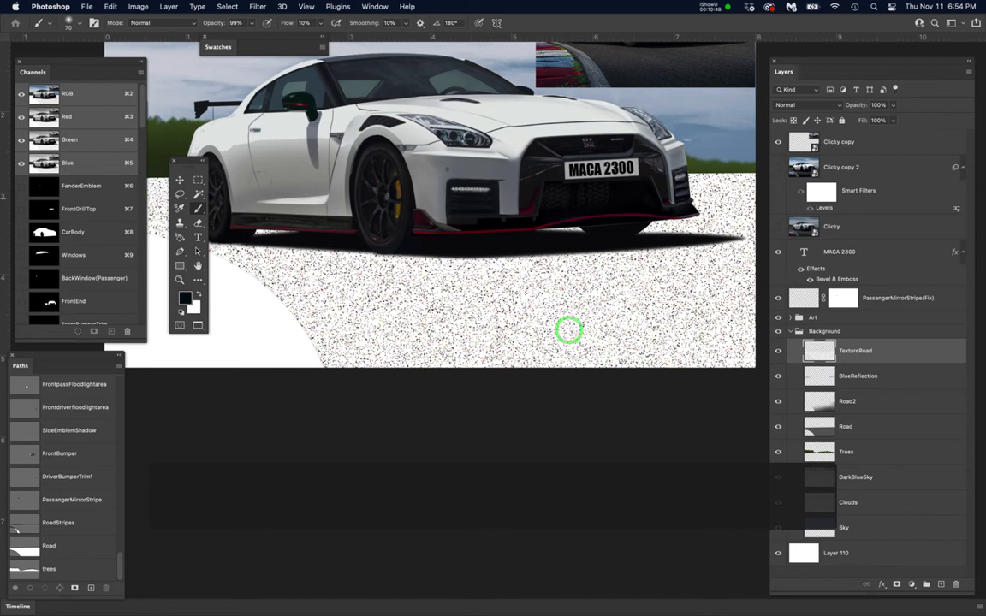
pyautogui.moveTo(192, 165); pyautogui.dragTo(196, 425)
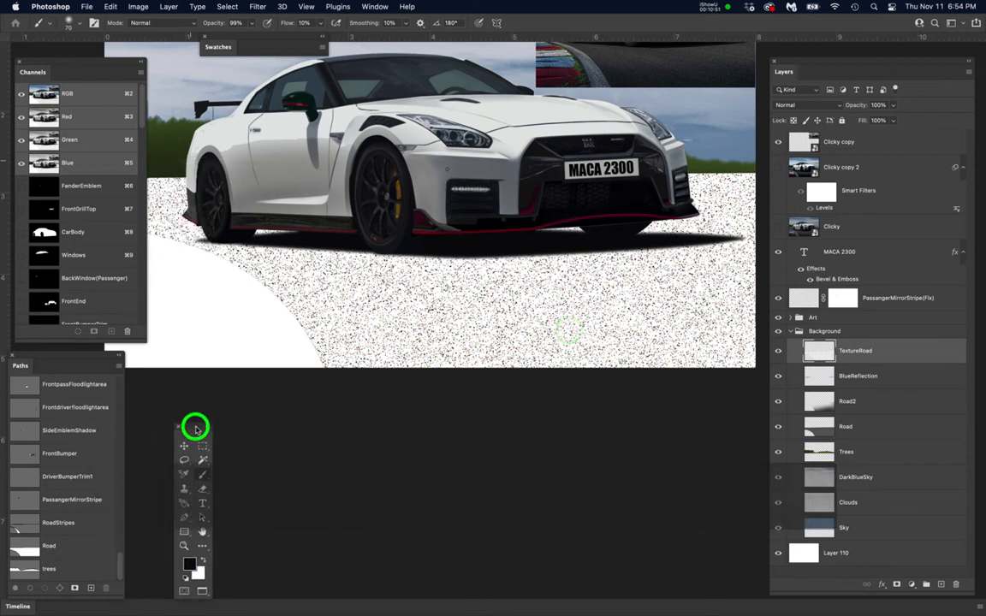
pyautogui.keyDown('super'); pyautogui.click(820, 355); pyautogui.keyUp('super')
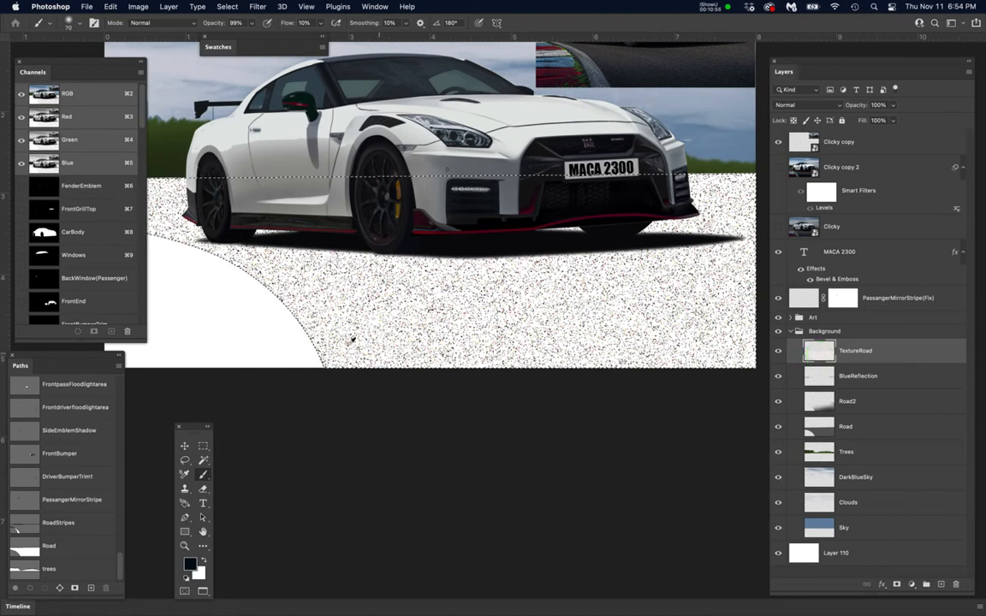
pyautogui.press('super+equal')
pyautogui.press('super+equal')
pyautogui.press('super+equal')
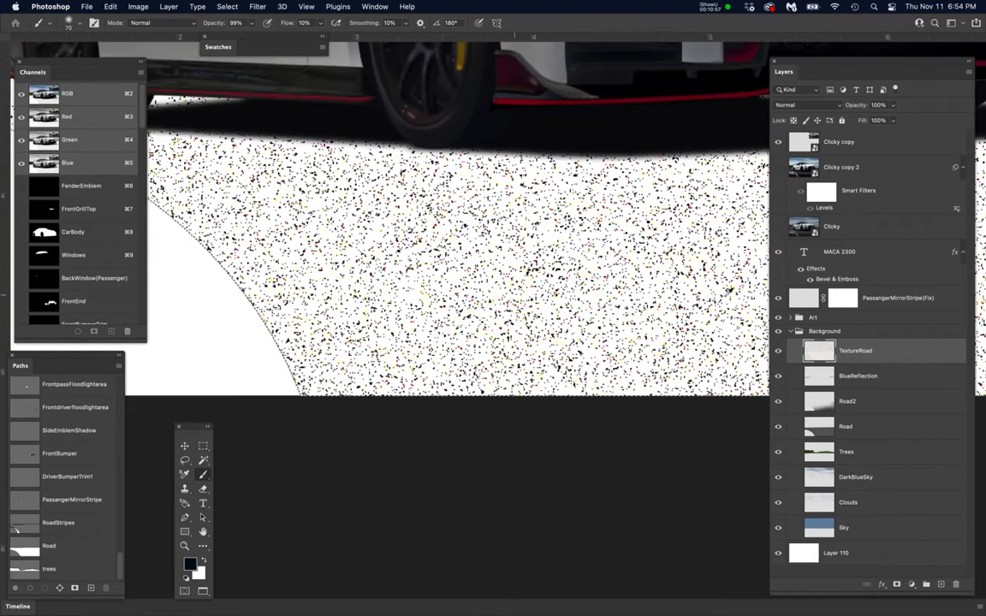
pyautogui.click(778, 351)
pyautogui.click(778, 352)
pyautogui.click(896, 344)
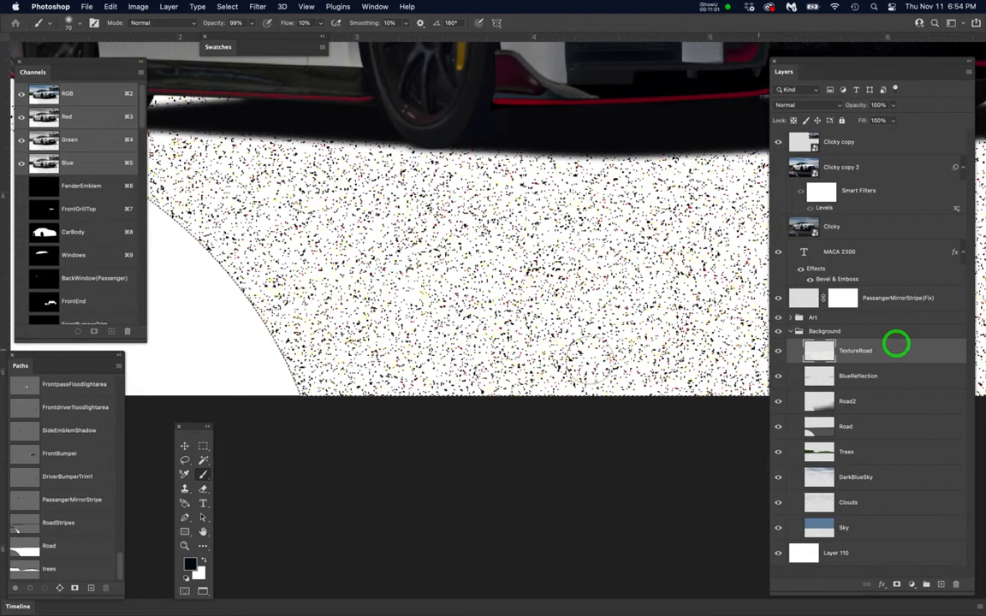
pyautogui.press('super+d')
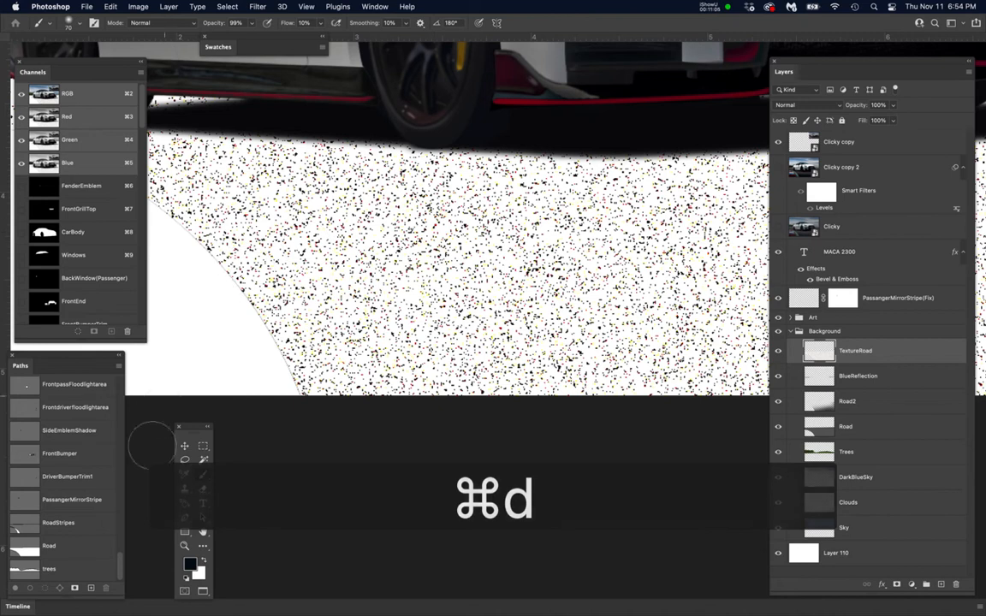
# - Select the white between the specks on TextureRoad with the Magic Wand and delete it, leaving only the specks over the road
pyautogui.click(203, 459)
pyautogui.click(231, 479)
pyautogui.scroll(10, 450, 254)
pyautogui.click(495, 236)
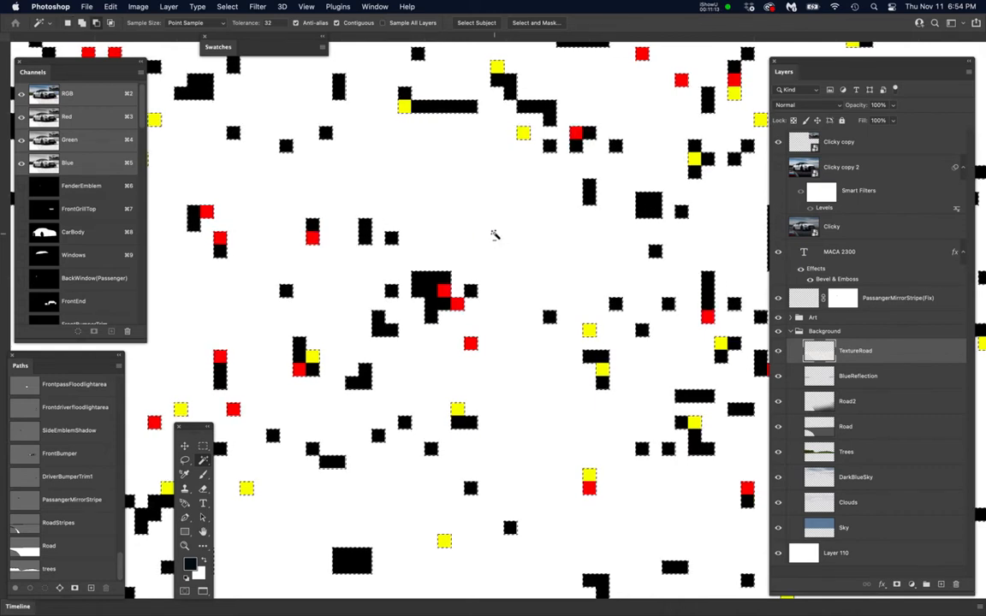
pyautogui.scroll(-5, 496, 243)
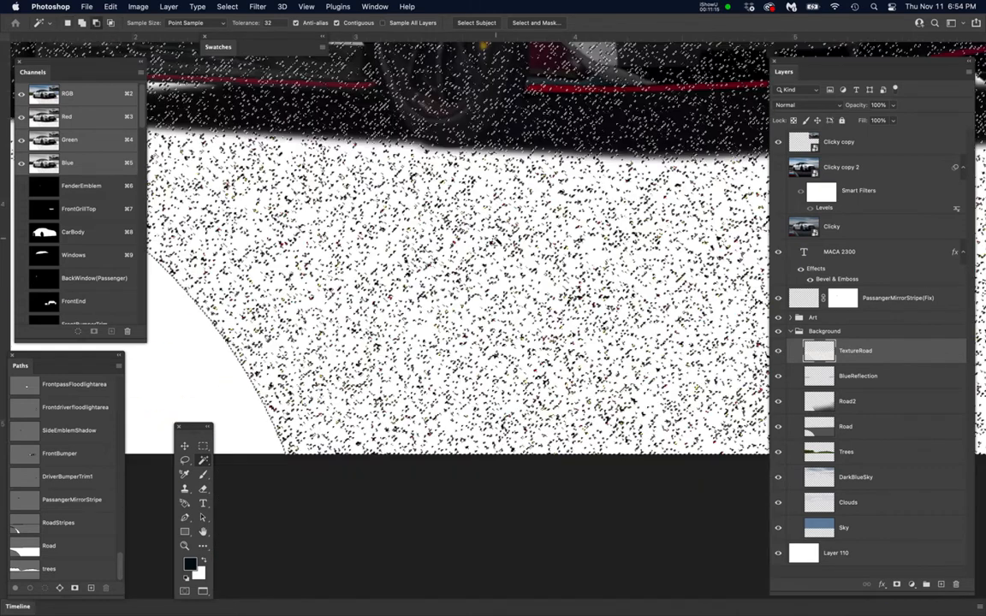
pyautogui.scroll(-10, 534, 285)
pyautogui.moveTo(540, 307); pyautogui.dragTo(513, 368)
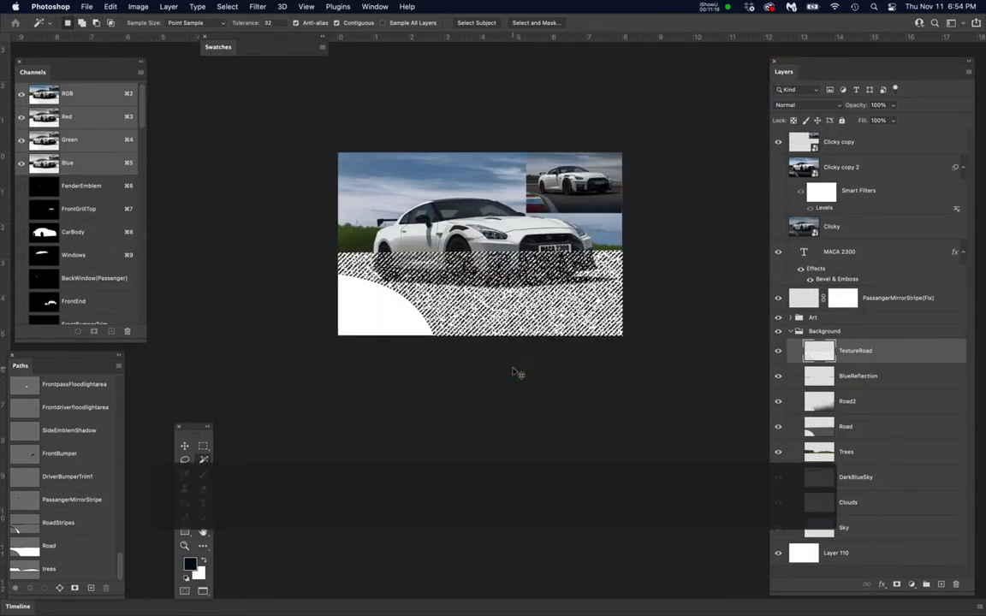
pyautogui.press('super+h')
pyautogui.press('super+1')
pyautogui.moveTo(553, 381); pyautogui.dragTo(540, 435)
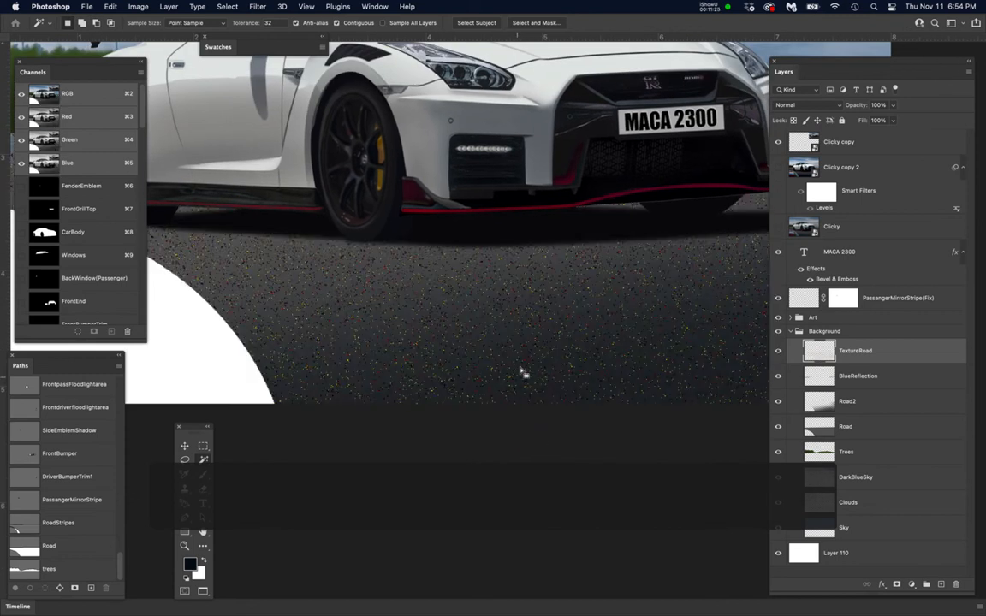
# - Save the document and set the blend mode of the TextureRoad layer to Overlay
pyautogui.scroll(4, 524, 373)
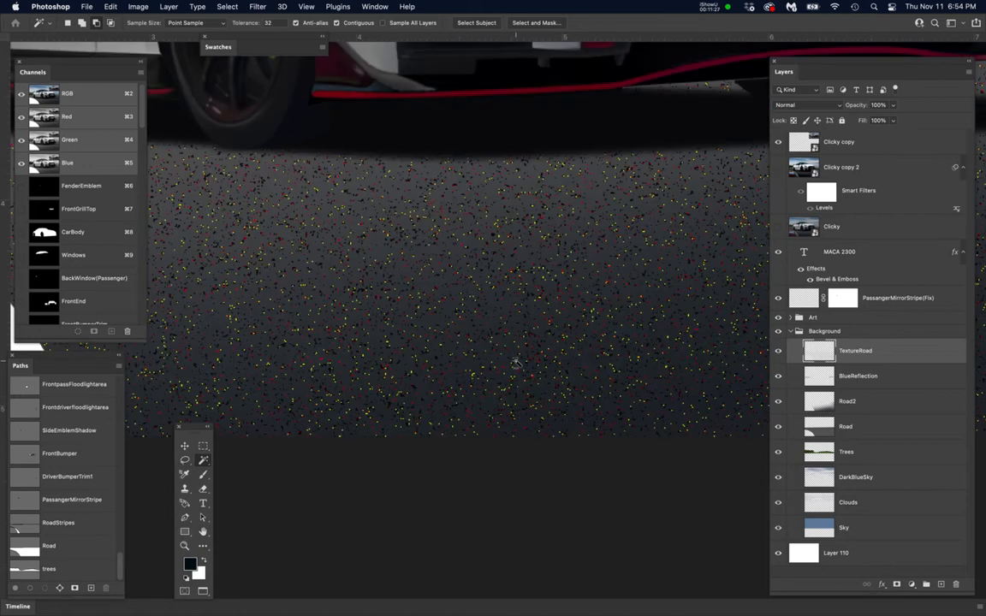
pyautogui.scroll(-4, 516, 363)
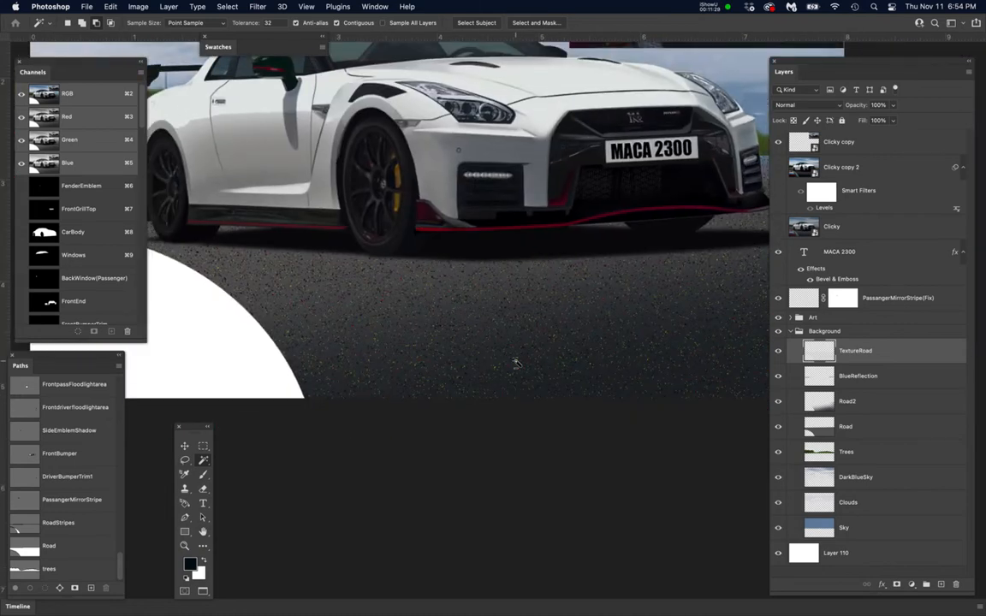
pyautogui.scroll(-3, 515, 363)
pyautogui.scroll(3, 517, 363)
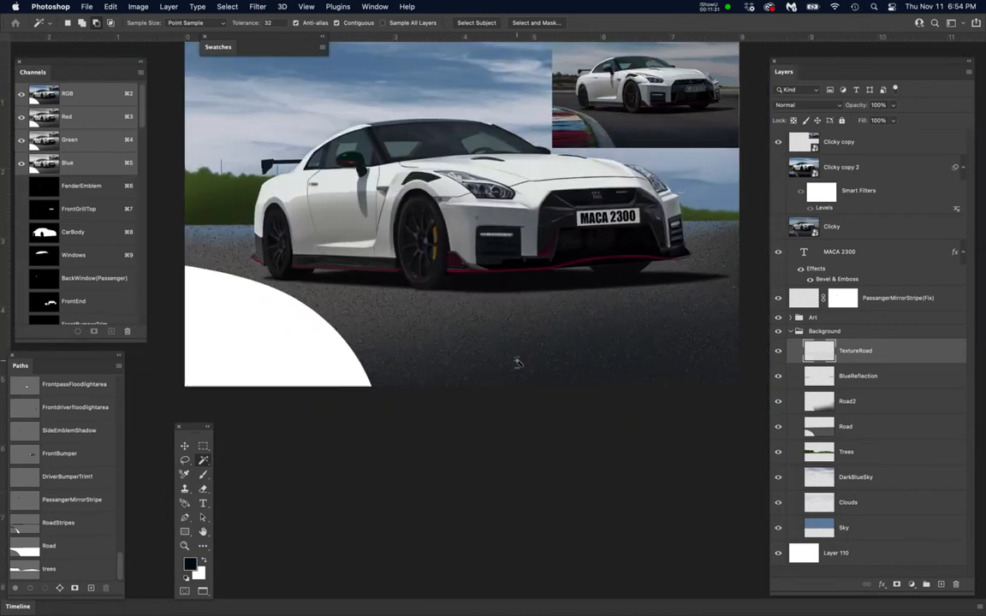
pyautogui.scroll(4, 517, 363)
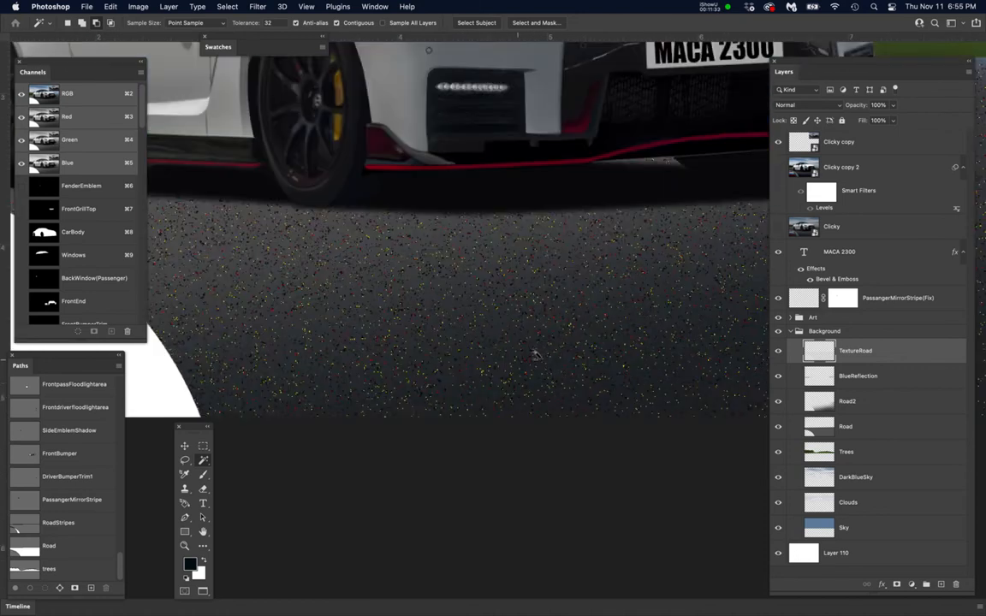
pyautogui.click(903, 356)
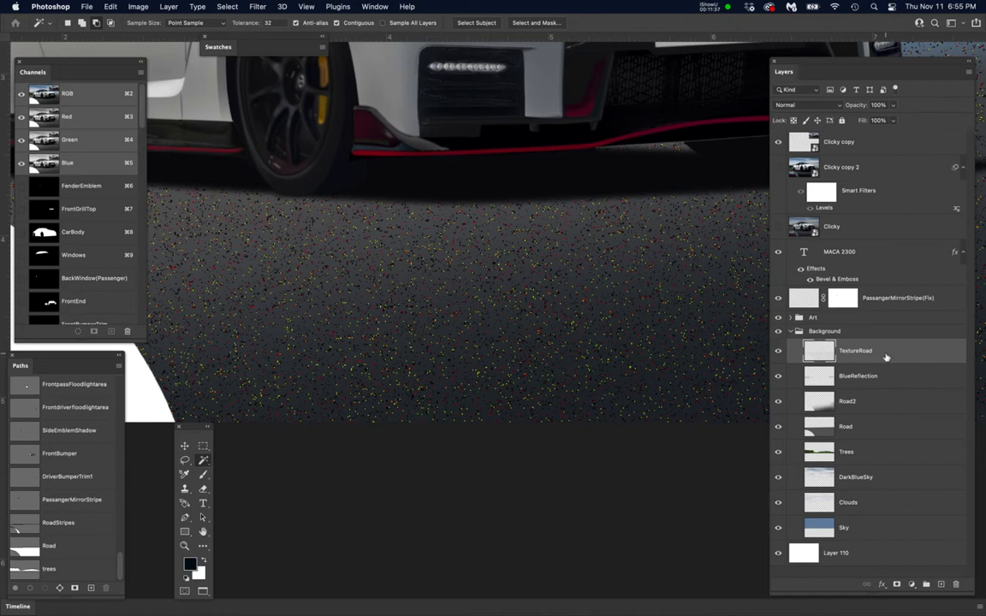
pyautogui.press('super+s')
pyautogui.click(810, 103)
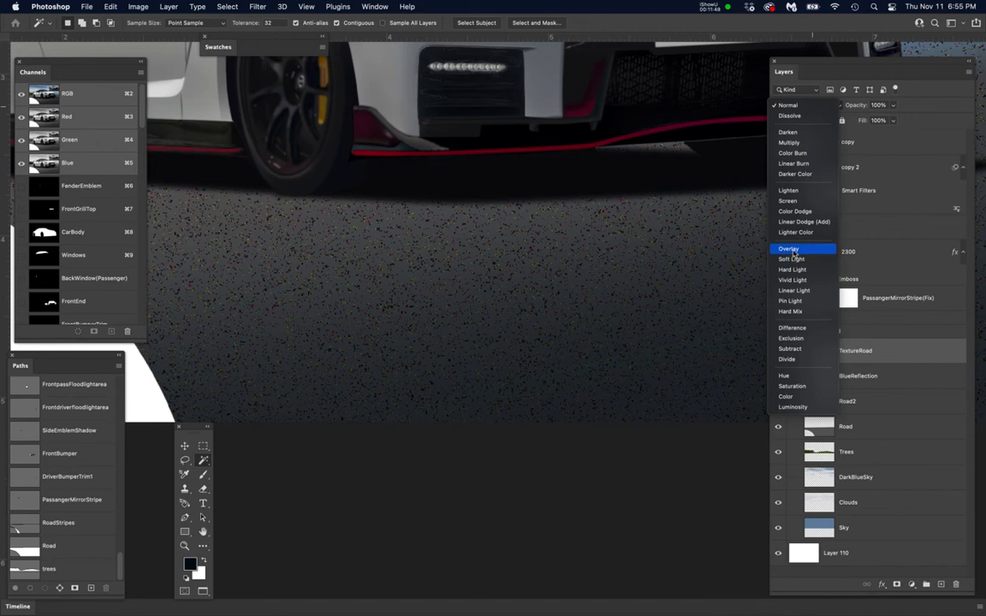
pyautogui.click(791, 250)
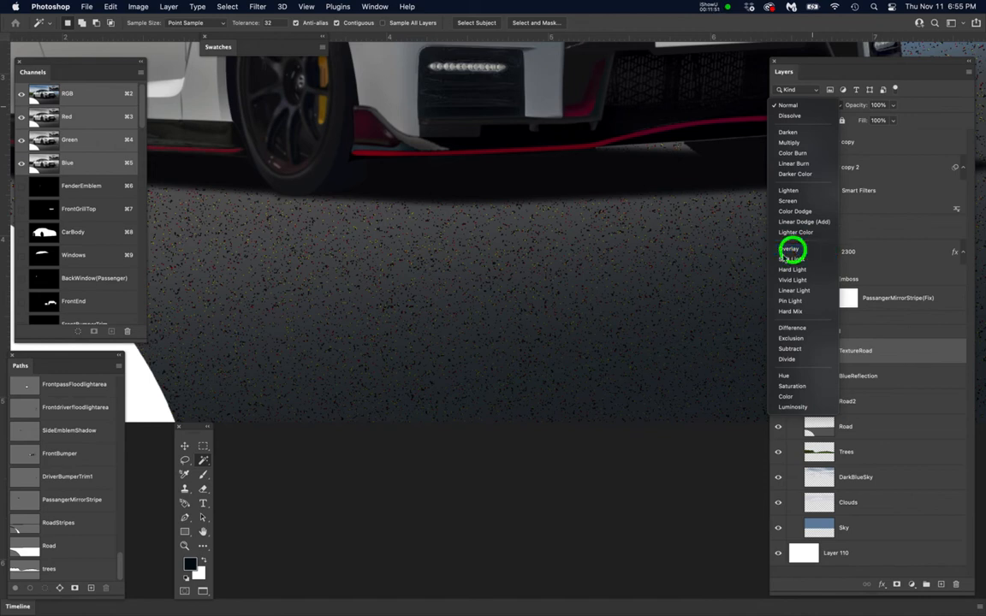
# - Compare the speckled road texture with the asphalt in the Clicky reference photo by toggling that layer's visibility at several zoom levels
pyautogui.scroll(2, 534, 338)
pyautogui.scroll(2, 534, 339)
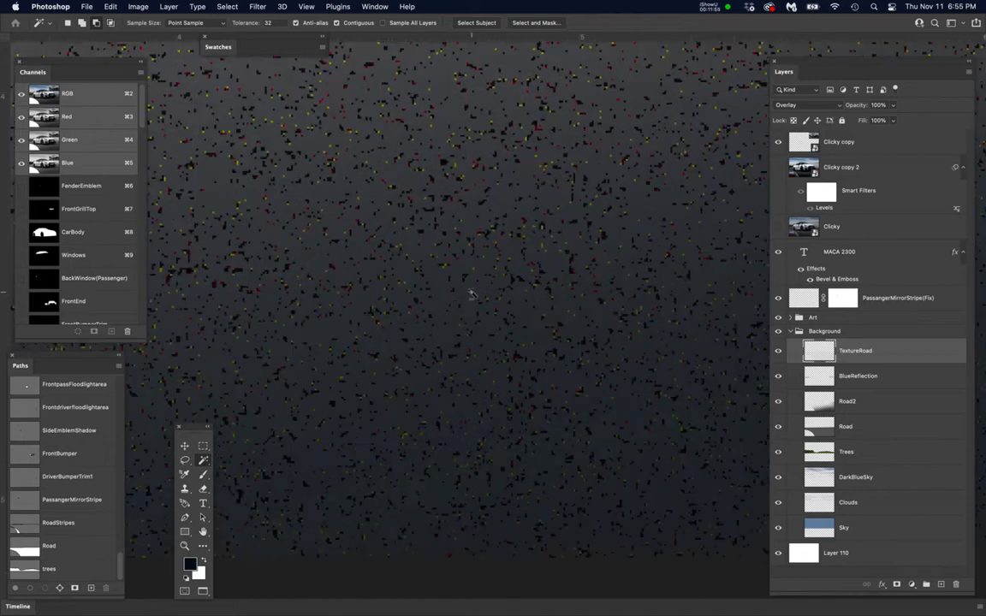
pyautogui.scroll(2, 471, 295)
pyautogui.scroll(-3, 471, 294)
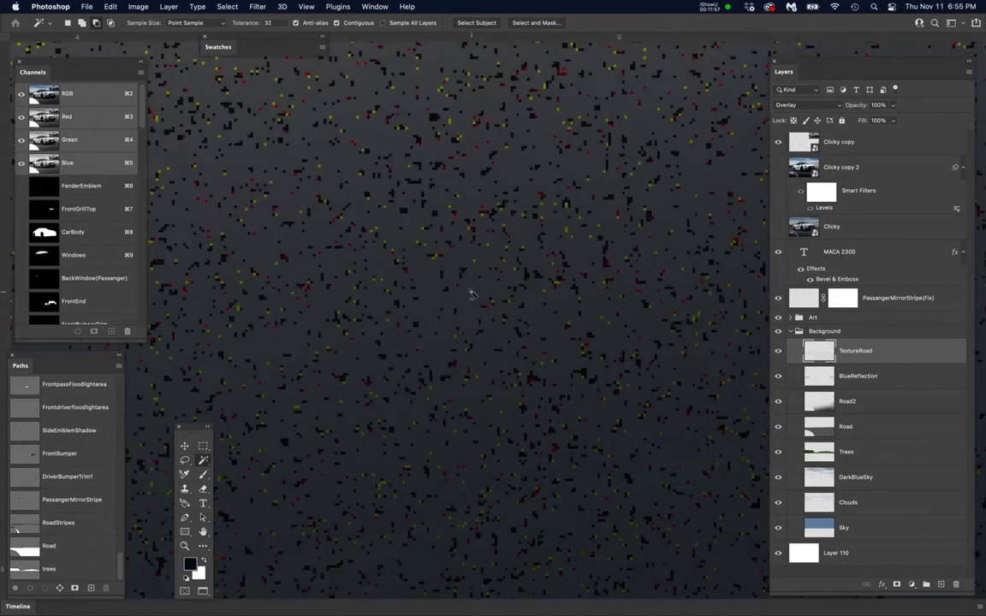
pyautogui.scroll(-4, 471, 295)
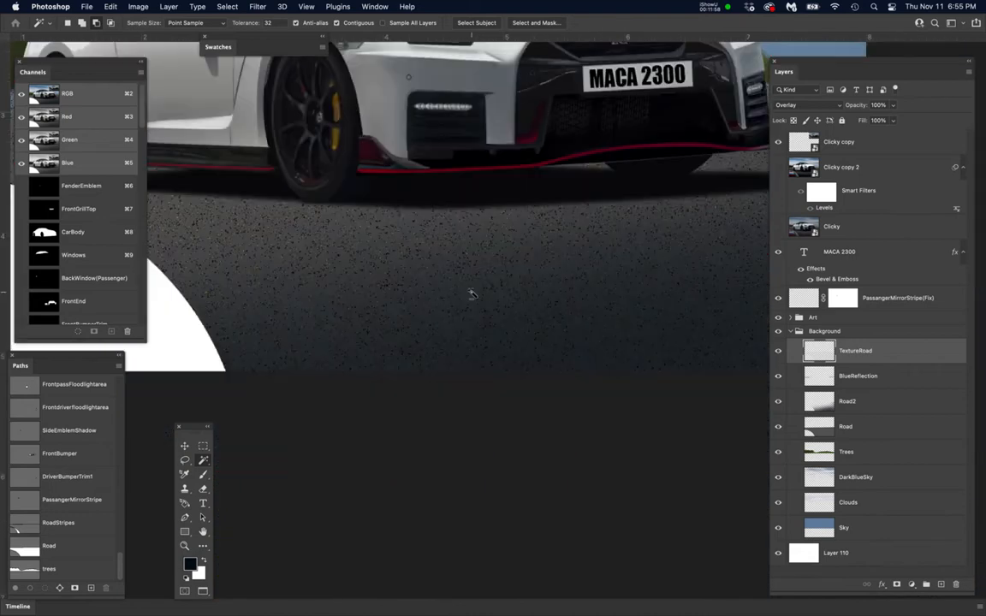
pyautogui.scroll(-1, 471, 295)
pyautogui.click(779, 167)
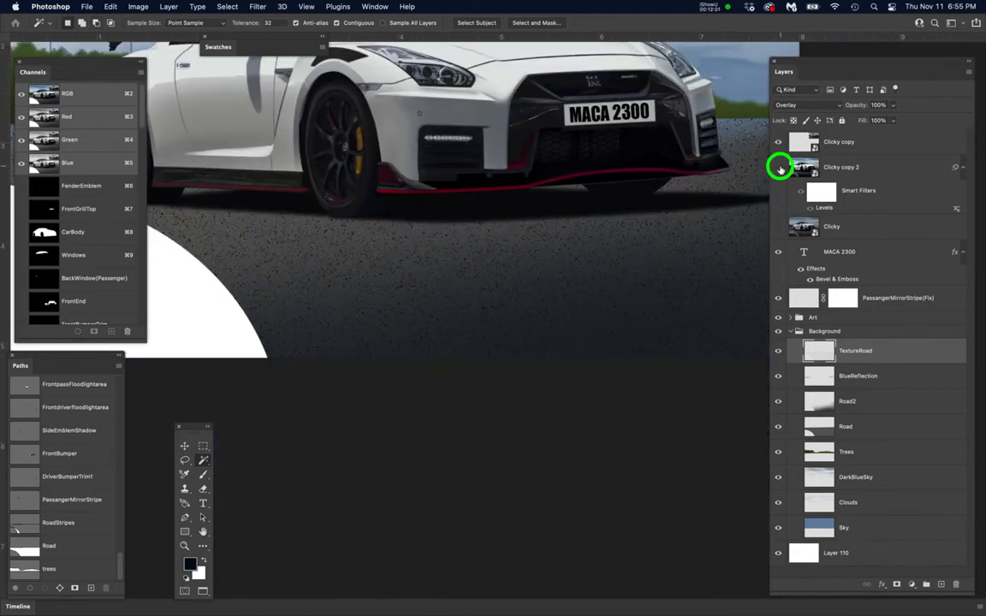
pyautogui.click(779, 167)
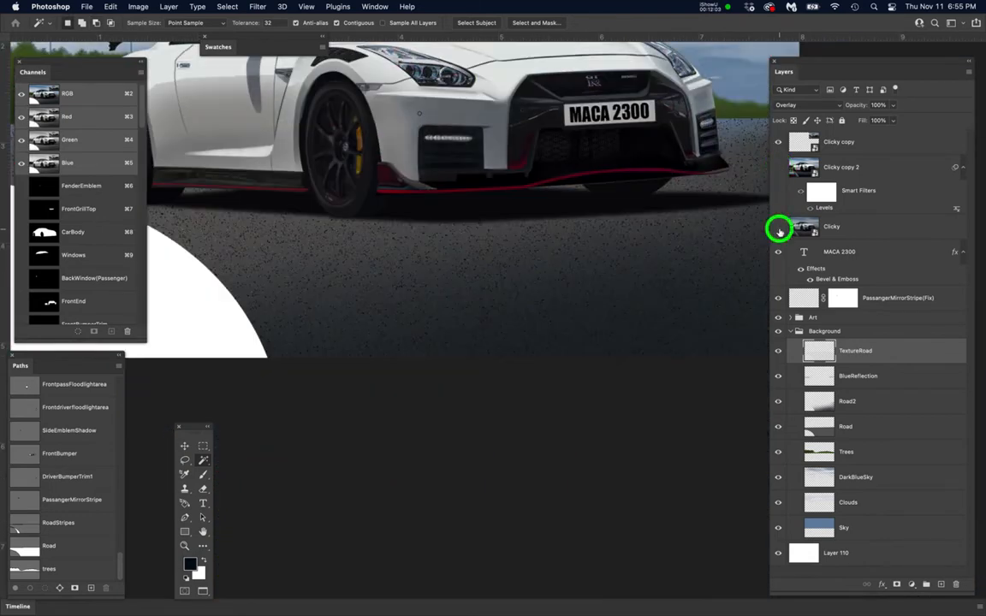
pyautogui.click(779, 228)
pyautogui.scroll(4, 532, 282)
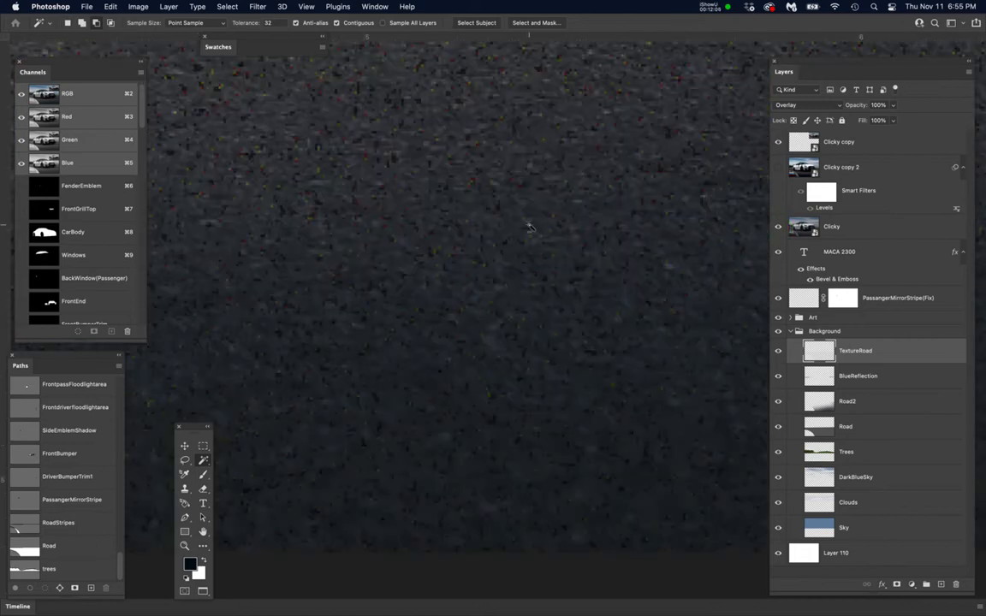
pyautogui.scroll(-4, 530, 227)
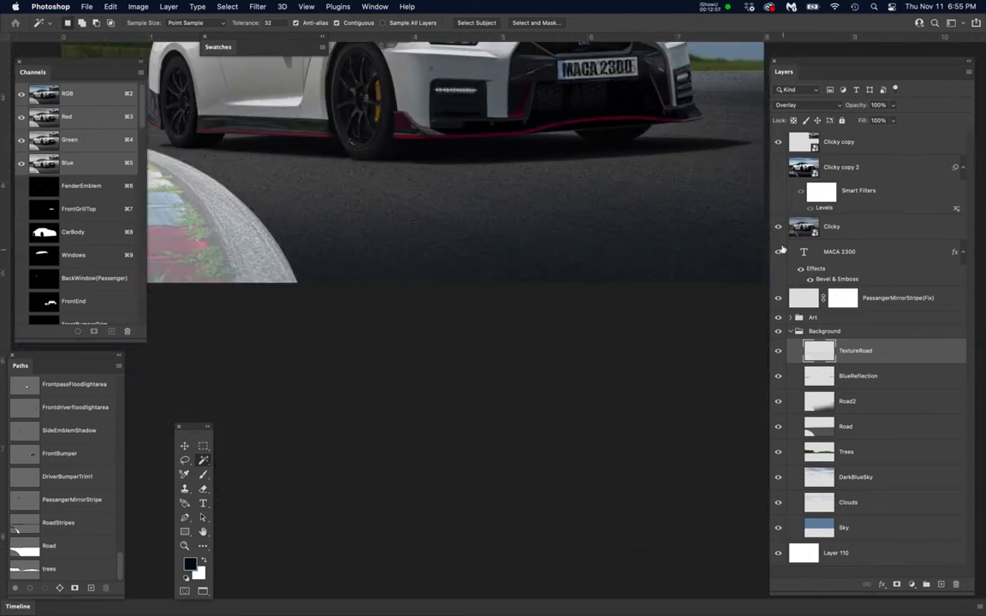
pyautogui.click(778, 227)
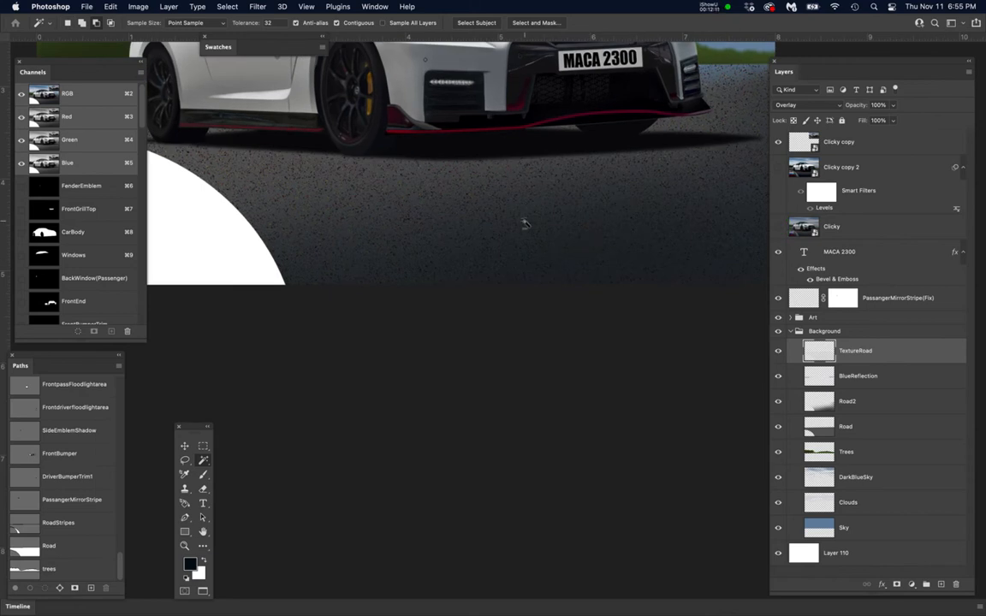
pyautogui.scroll(1, 525, 224)
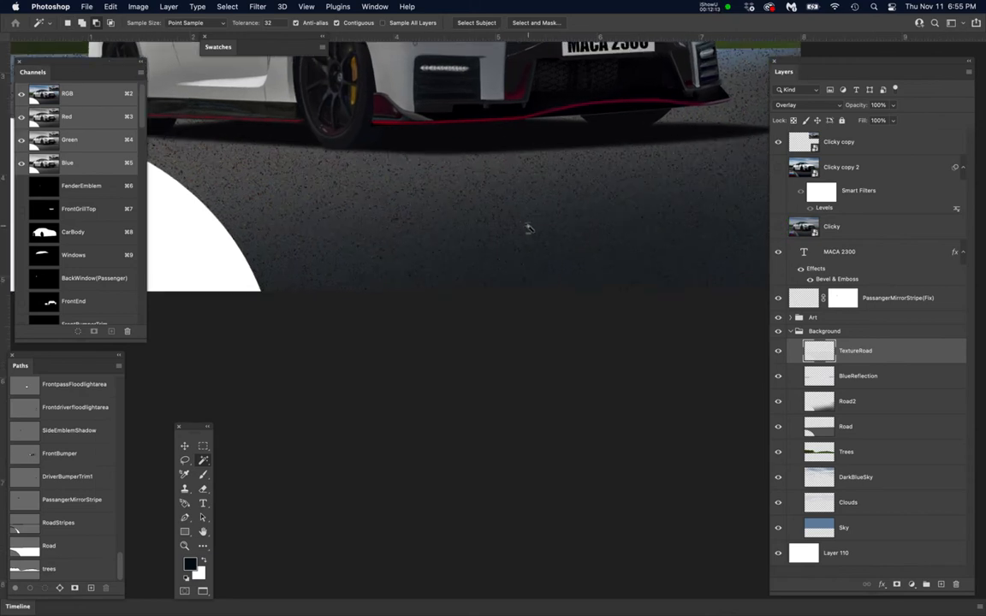
pyautogui.scroll(-1, 528, 227)
pyautogui.scroll(3, 529, 227)
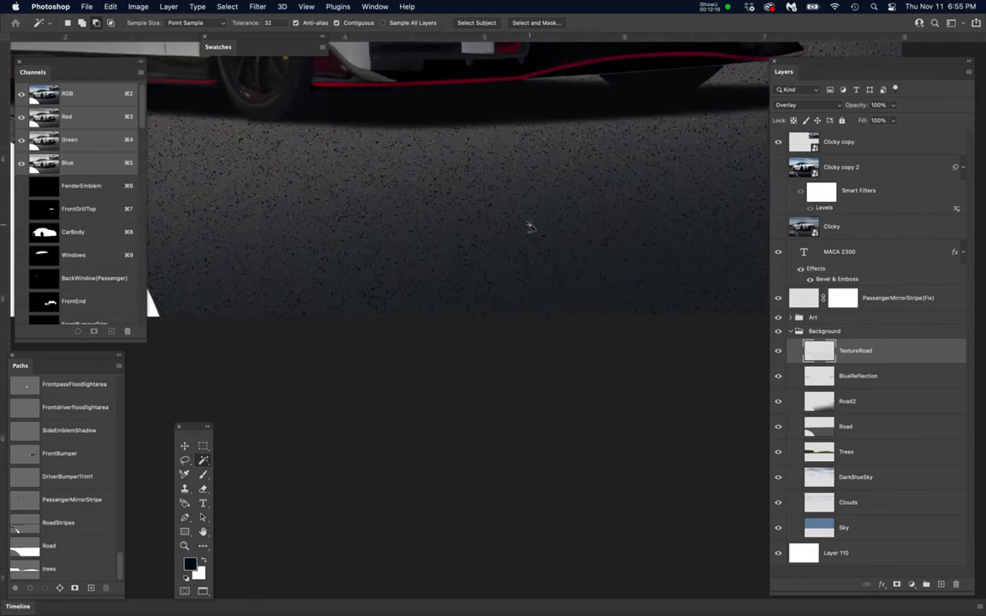
pyautogui.click(779, 226)
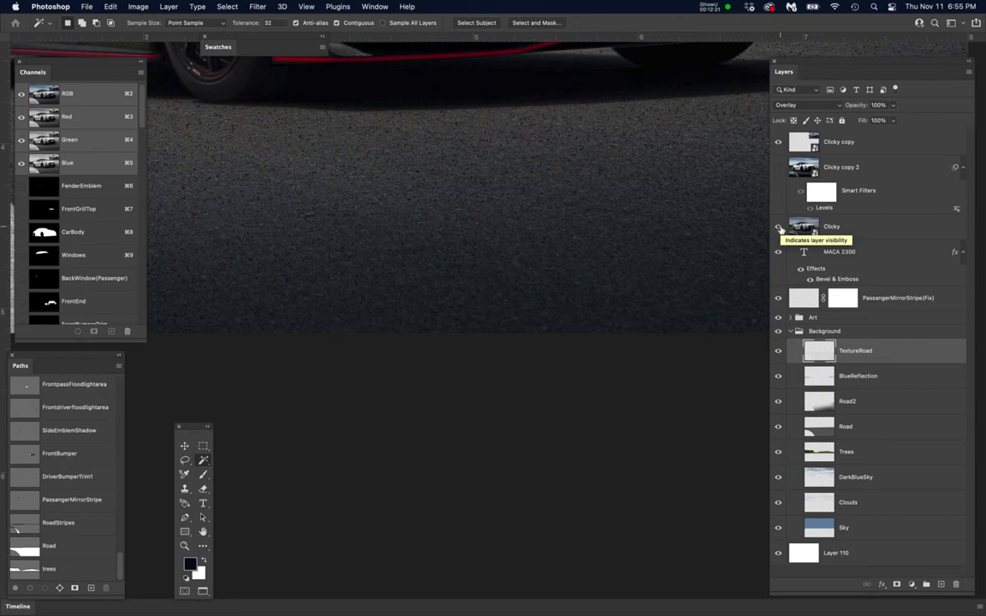
pyautogui.scroll(3, 541, 248)
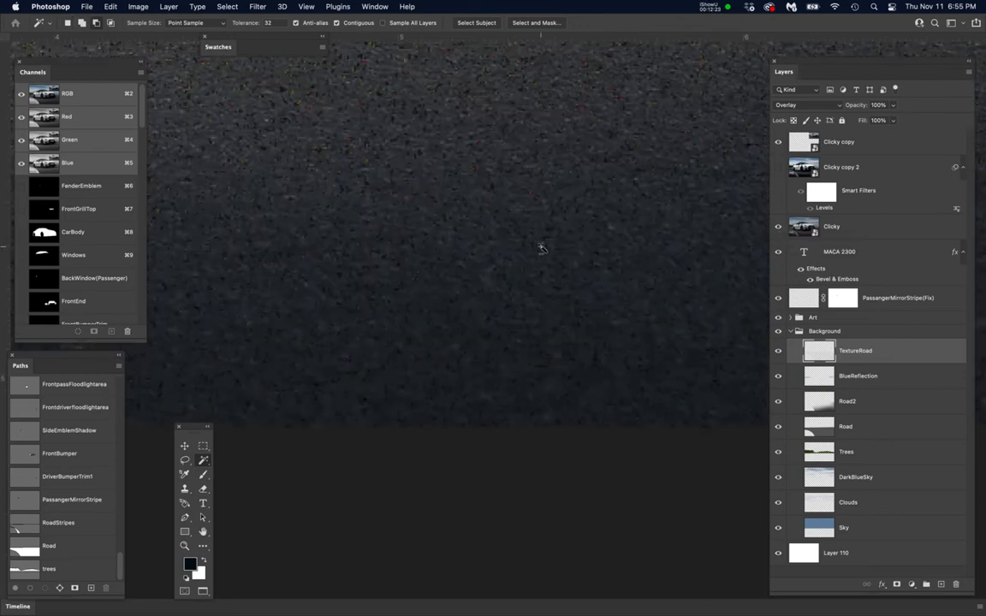
pyautogui.scroll(-3, 541, 248)
pyautogui.click(777, 226)
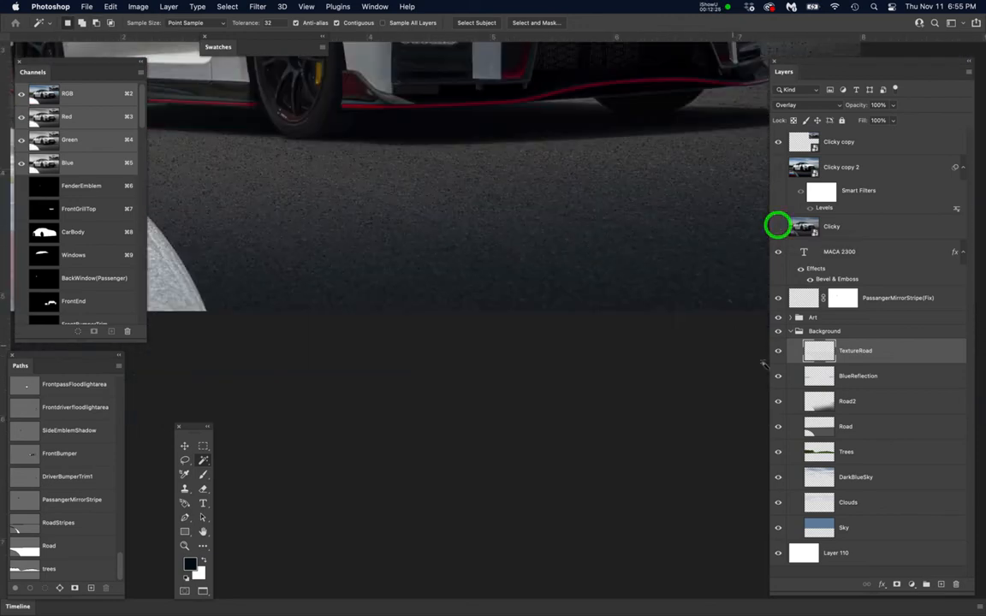
# - Create a new layer directly above TextureRoad and name it TextureRoad2
pyautogui.click(898, 347)
pyautogui.scroll(-2, 650, 362)
pyautogui.scroll(-2, 651, 362)
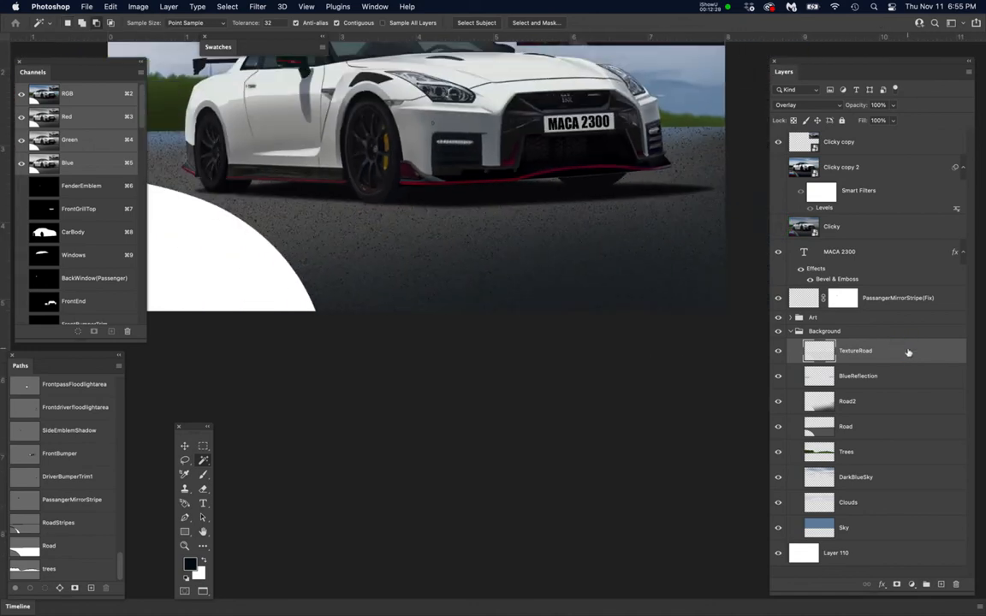
pyautogui.click(941, 585)
pyautogui.click(849, 351)
pyautogui.doubleClick(849, 351)
pyautogui.write('Text')
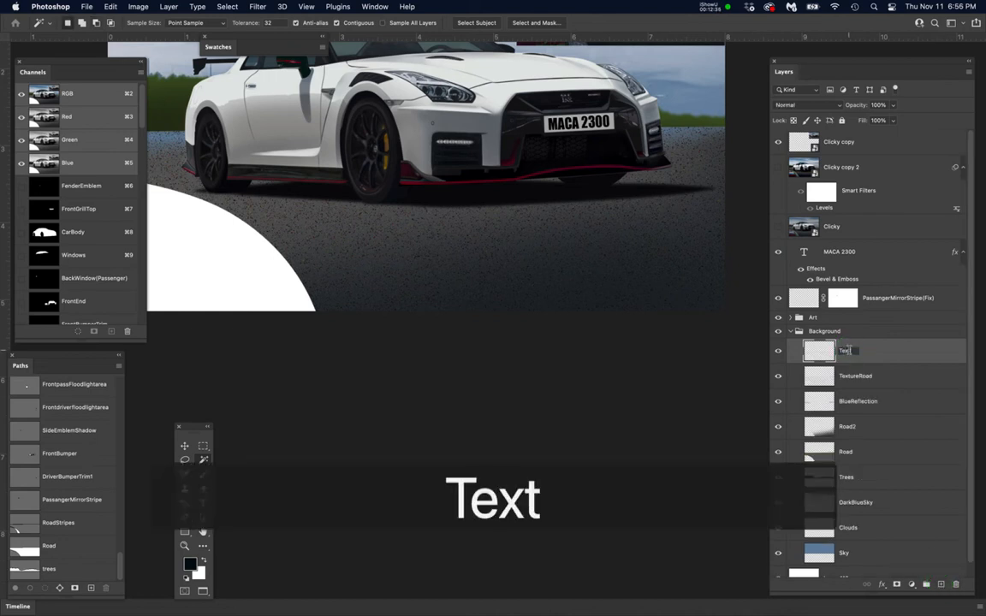
pyautogui.write('ureRoad2')
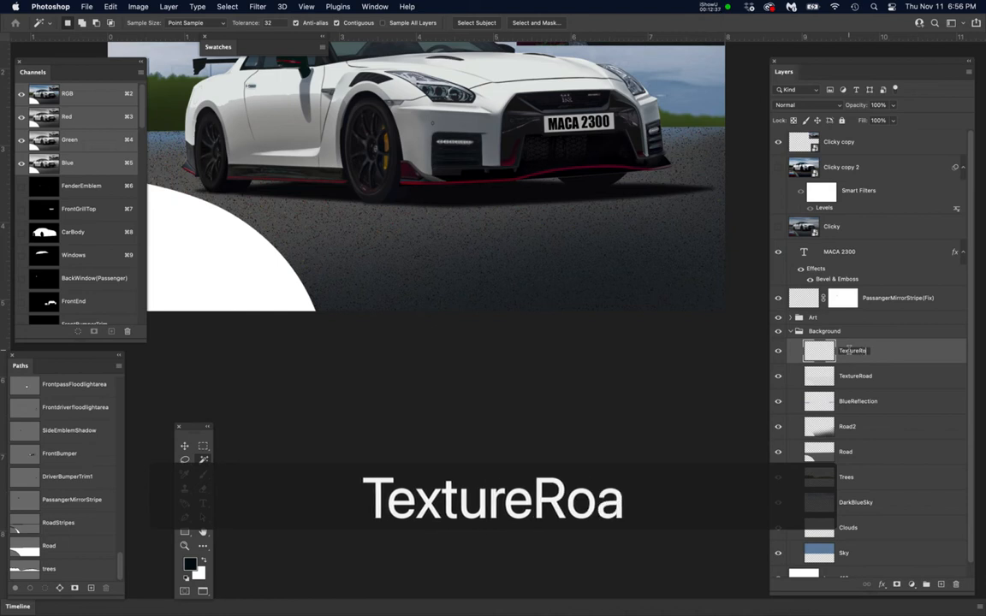
pyautogui.press('Return')
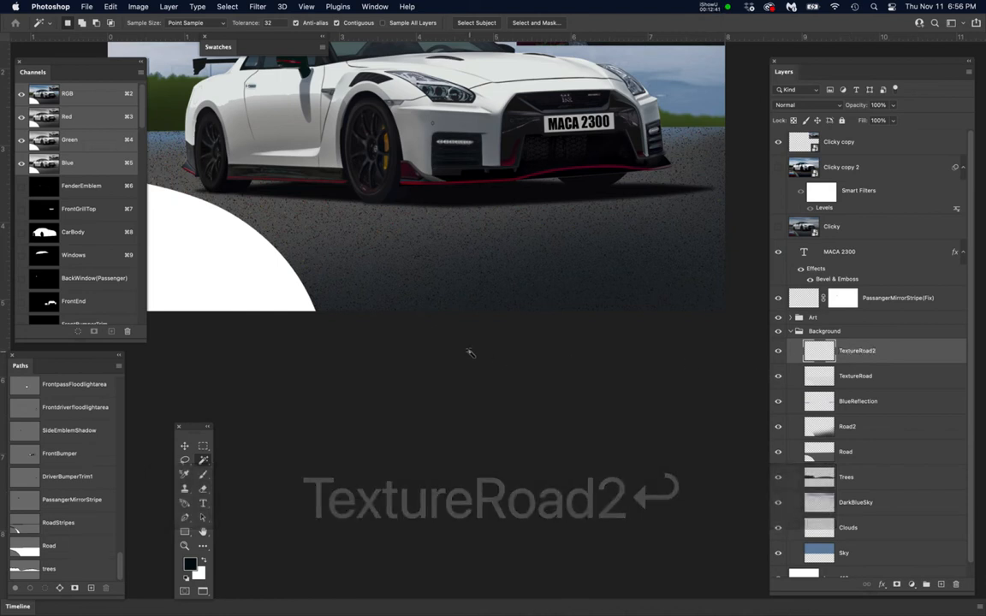
# - Select the TextureRoad2 layer and move the tools palette up beside the artwork's lower-left corner
pyautogui.scroll(-2, 471, 351)
pyautogui.scroll(3, 482, 354)
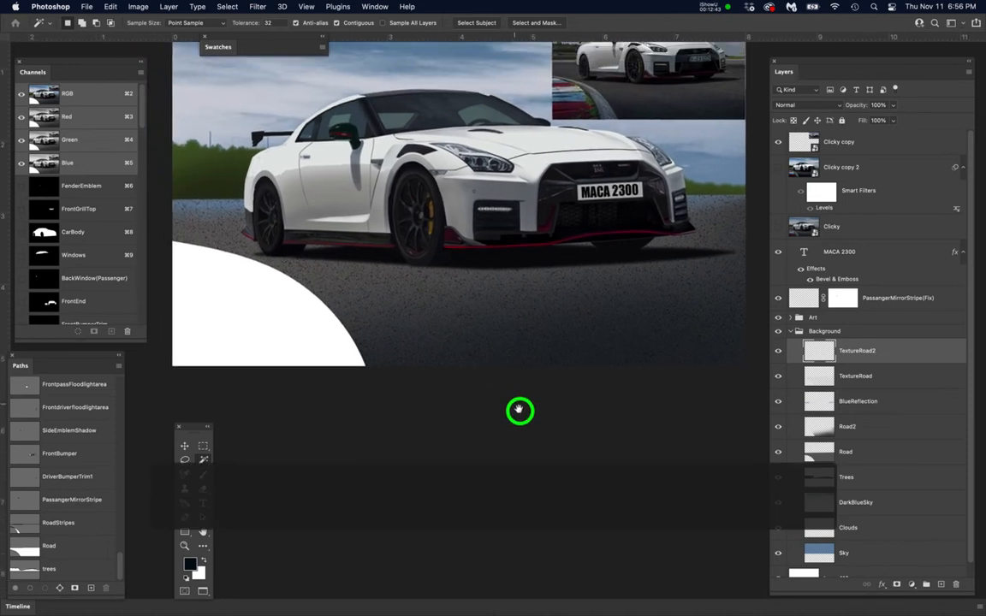
pyautogui.click(895, 354)
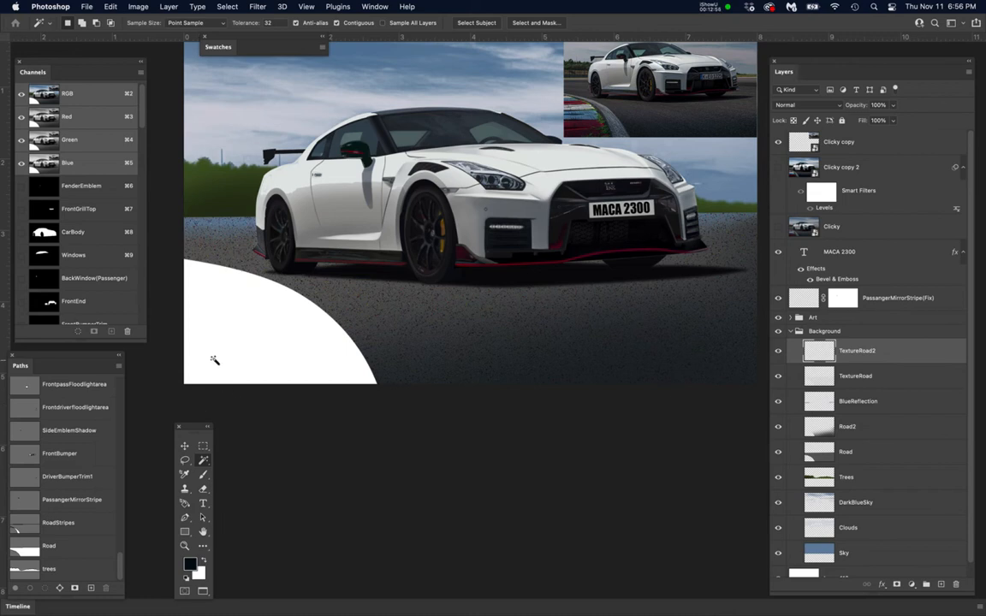
pyautogui.moveTo(179, 429); pyautogui.dragTo(173, 385)
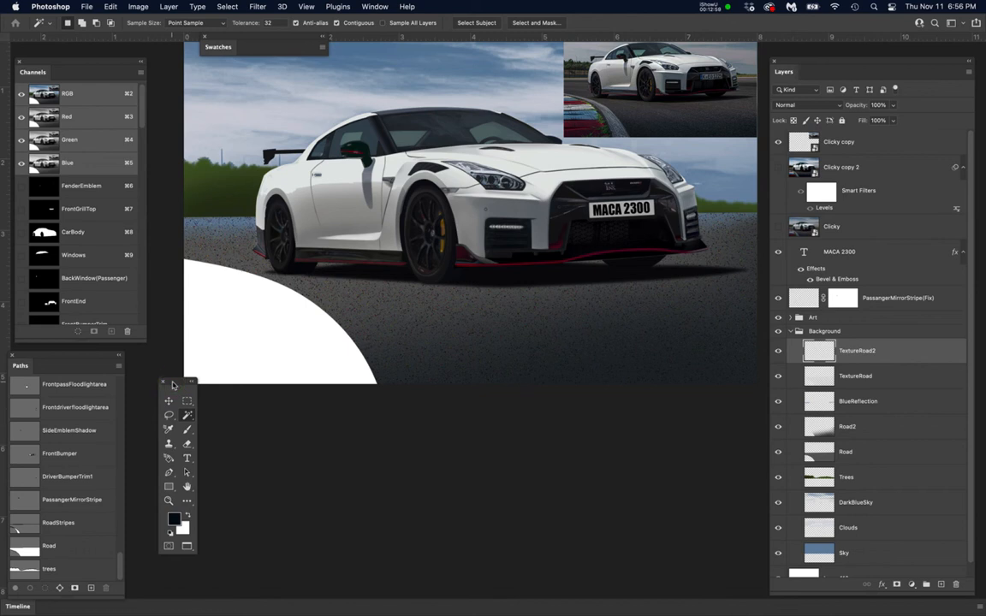
# - Fill the road area of the TextureRoad2 layer with the dark foreground color and compare the road with that layer hidden and shown
pyautogui.hotkey('alt', 'BackSpace')
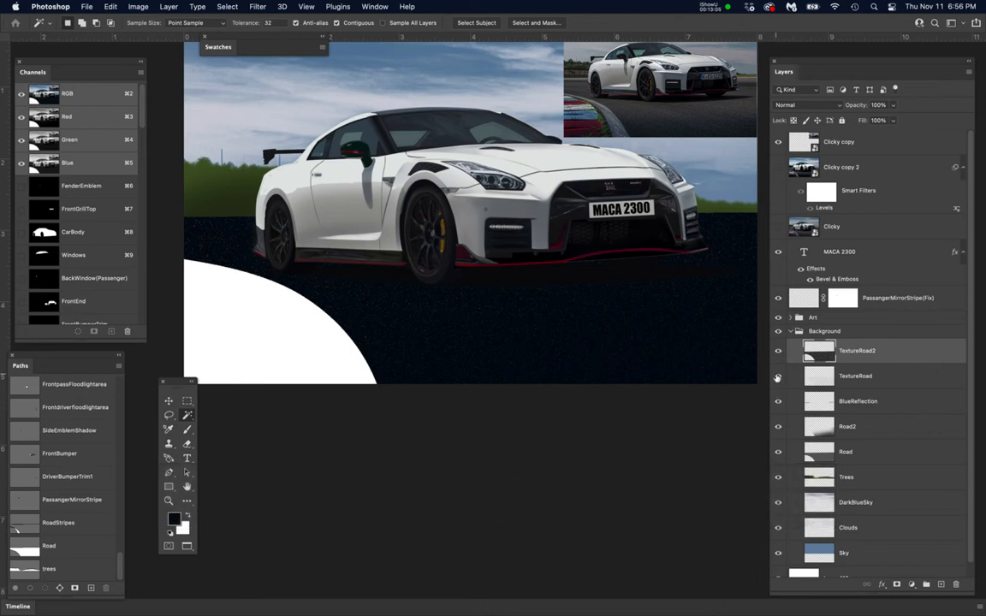
pyautogui.scroll(2, 548, 306)
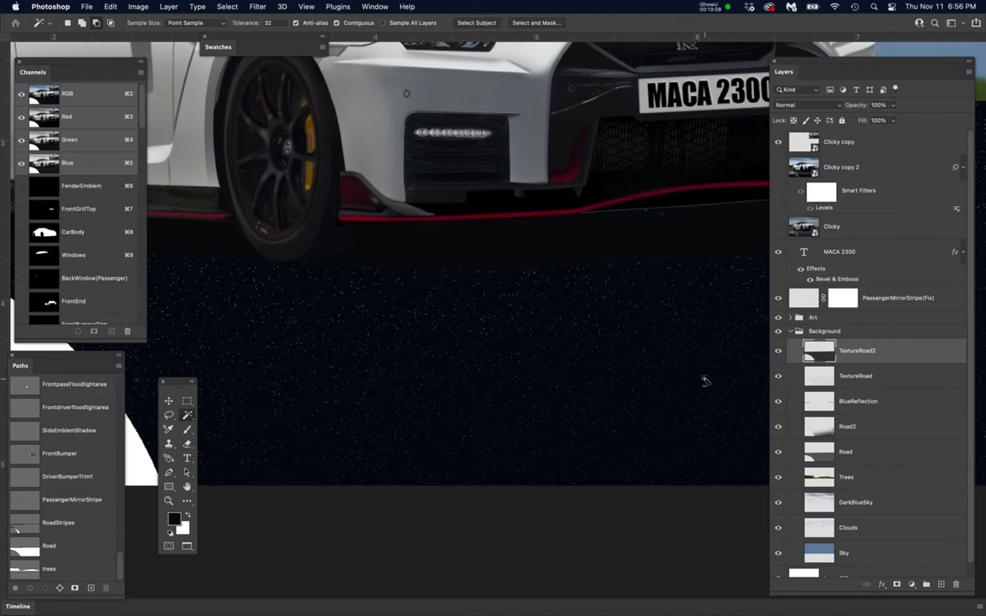
pyautogui.click(779, 353)
pyautogui.click(779, 353)
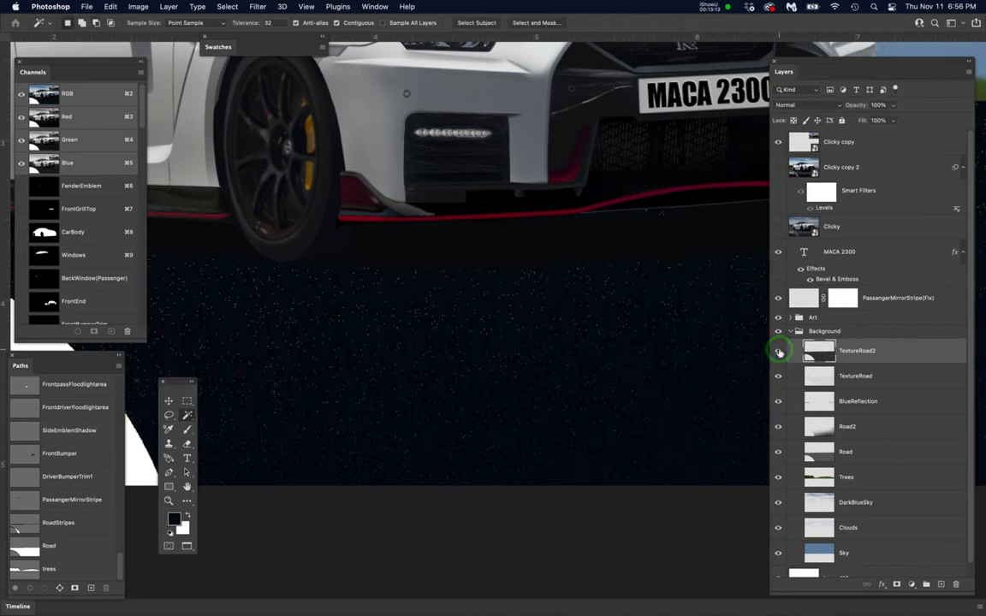
pyautogui.click(779, 353)
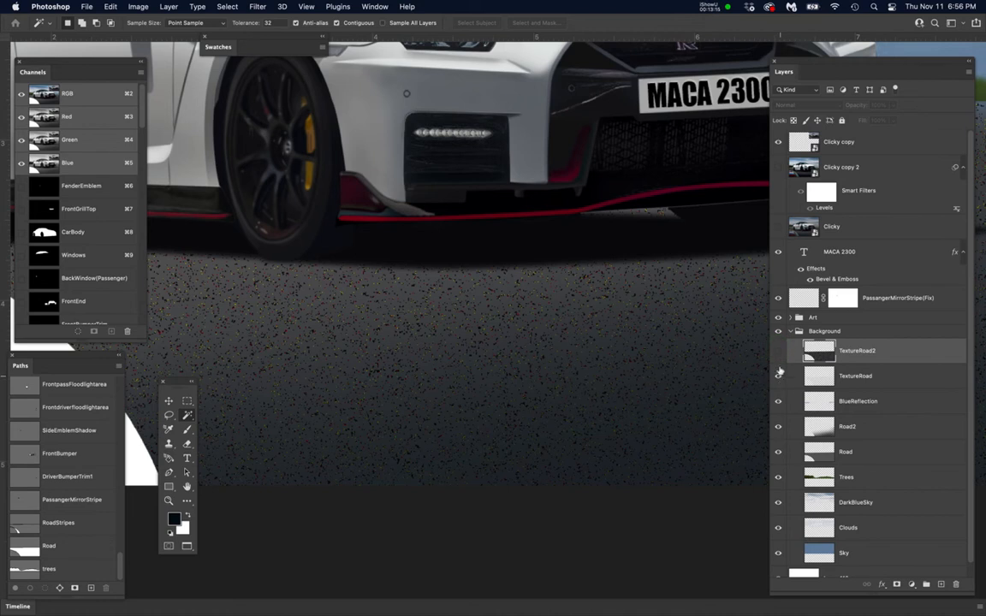
pyautogui.click(778, 352)
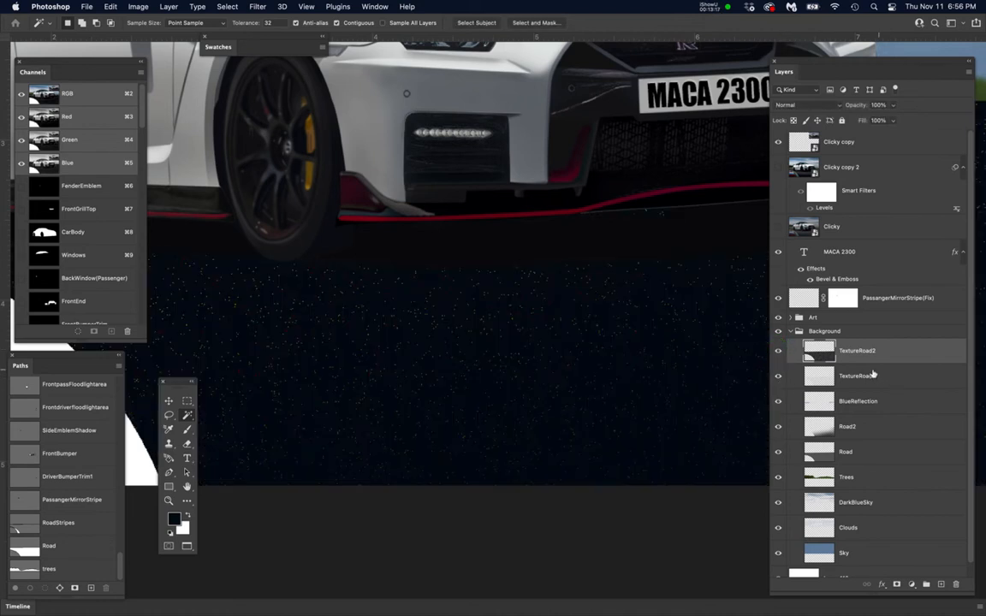
pyautogui.click(776, 351)
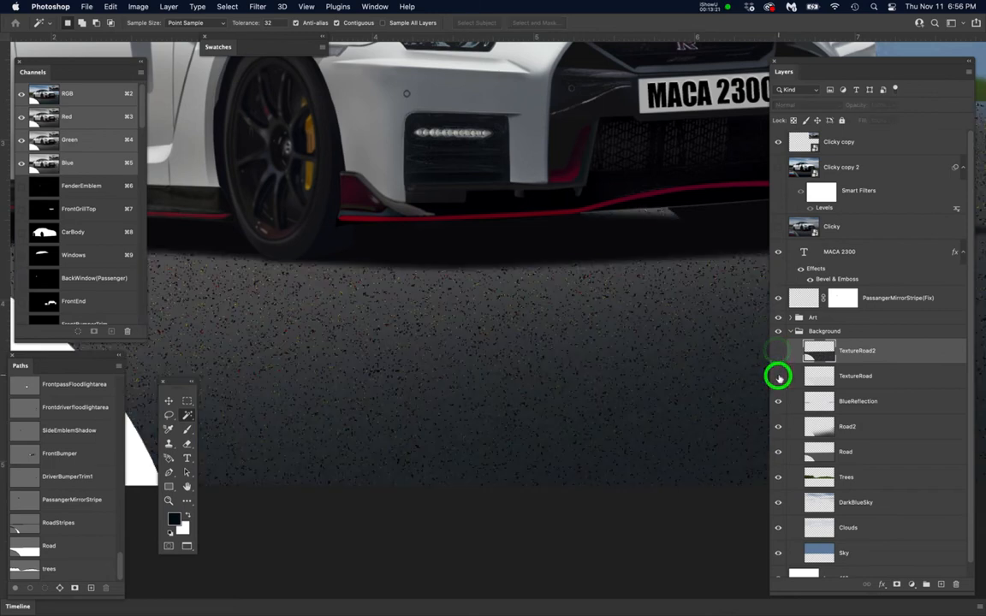
pyautogui.click(778, 351)
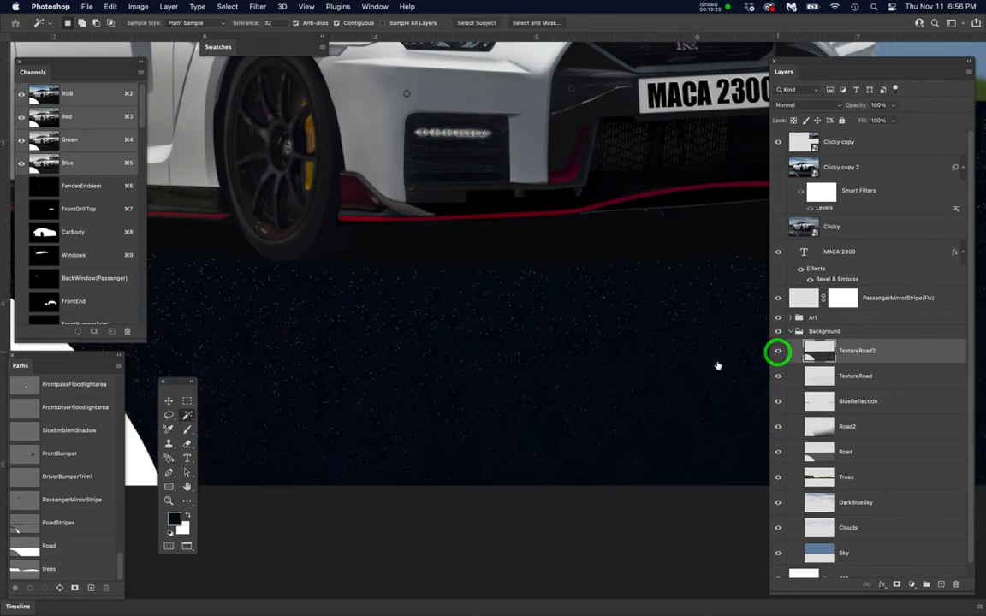
# - Examine the road texture up close with the TextureRoad and TextureRoad2 layers hidden and shown in turn
pyautogui.scroll(-1, 542, 378)
pyautogui.click(779, 376)
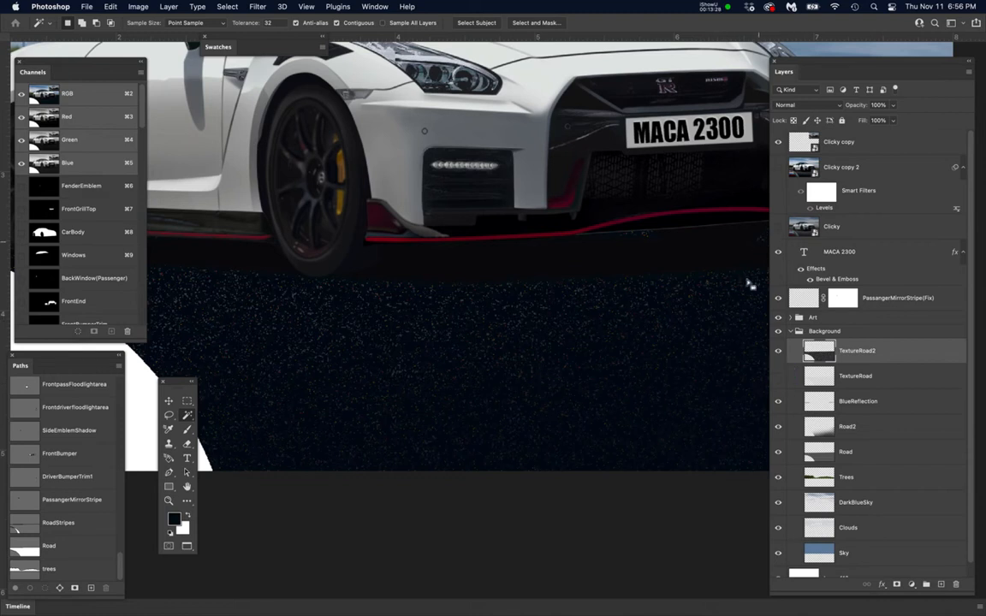
pyautogui.click(777, 352)
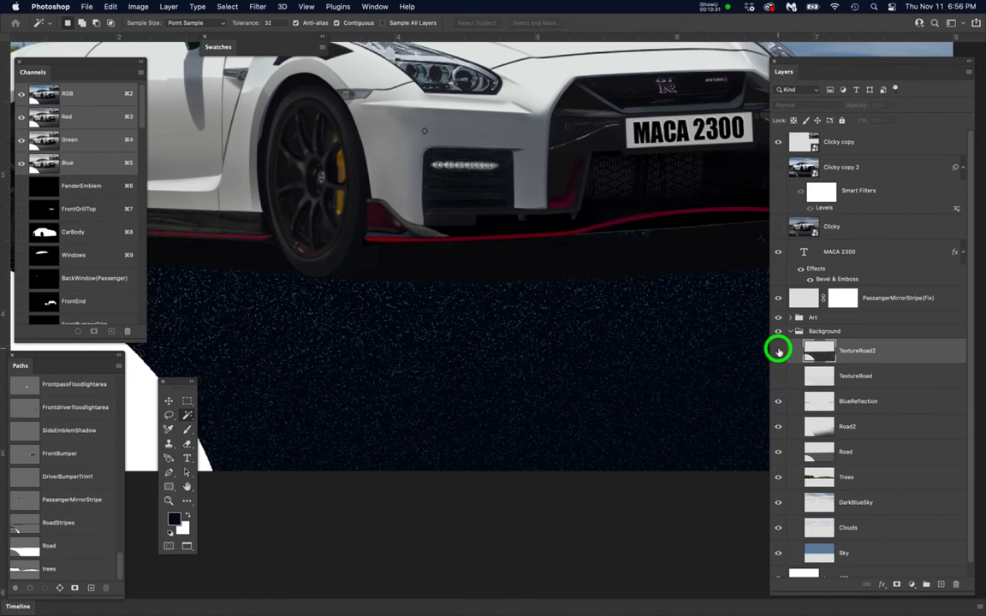
pyautogui.scroll(2, 518, 345)
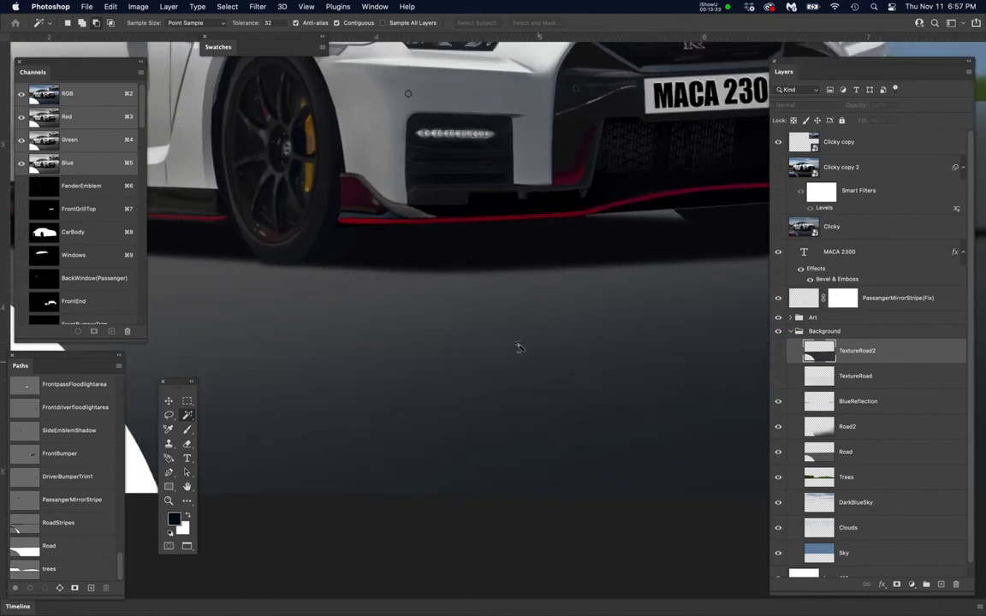
pyautogui.scroll(-5, 518, 346)
pyautogui.click(778, 376)
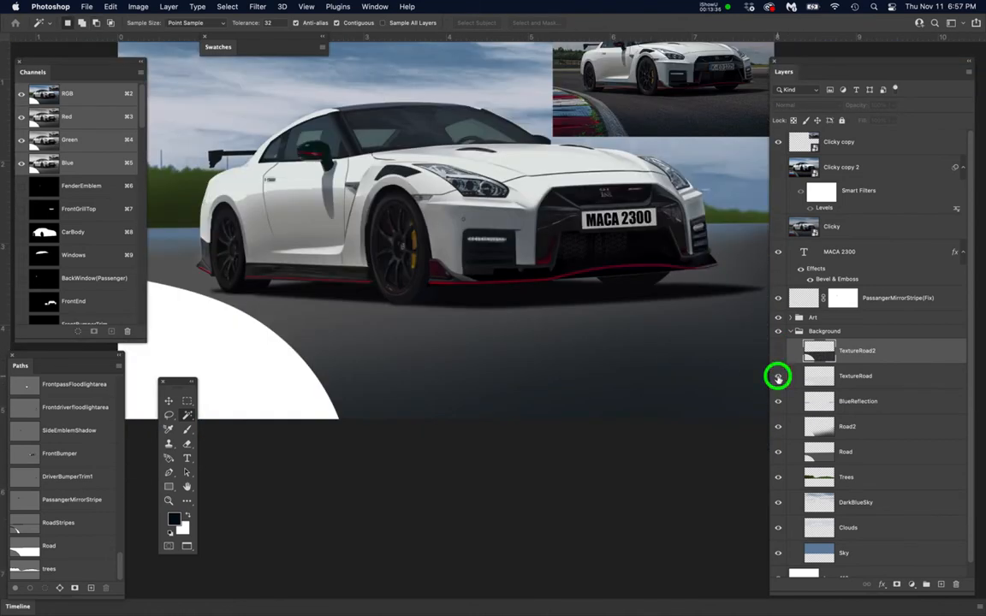
pyautogui.scroll(2, 536, 357)
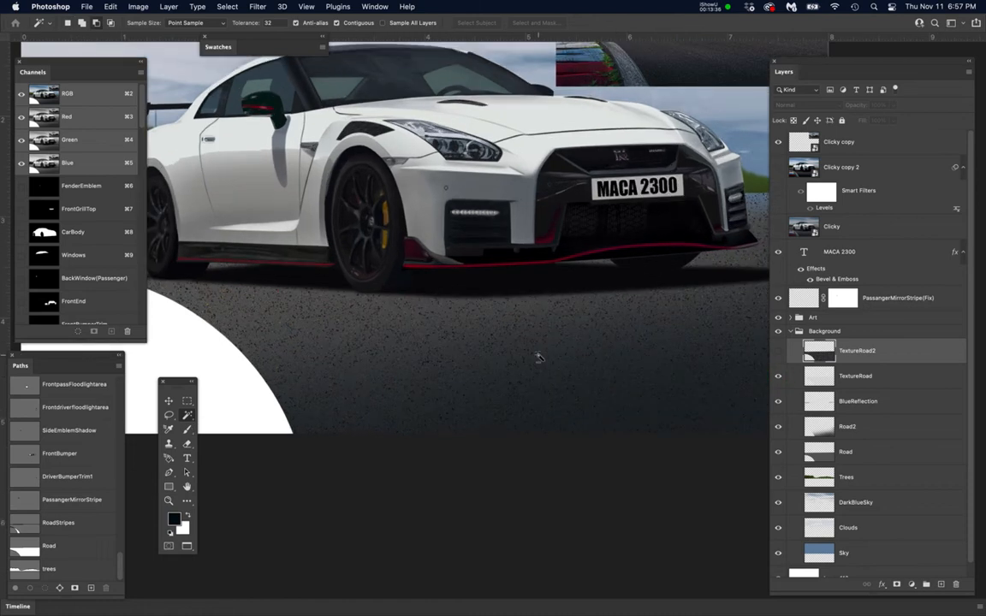
pyautogui.click(778, 351)
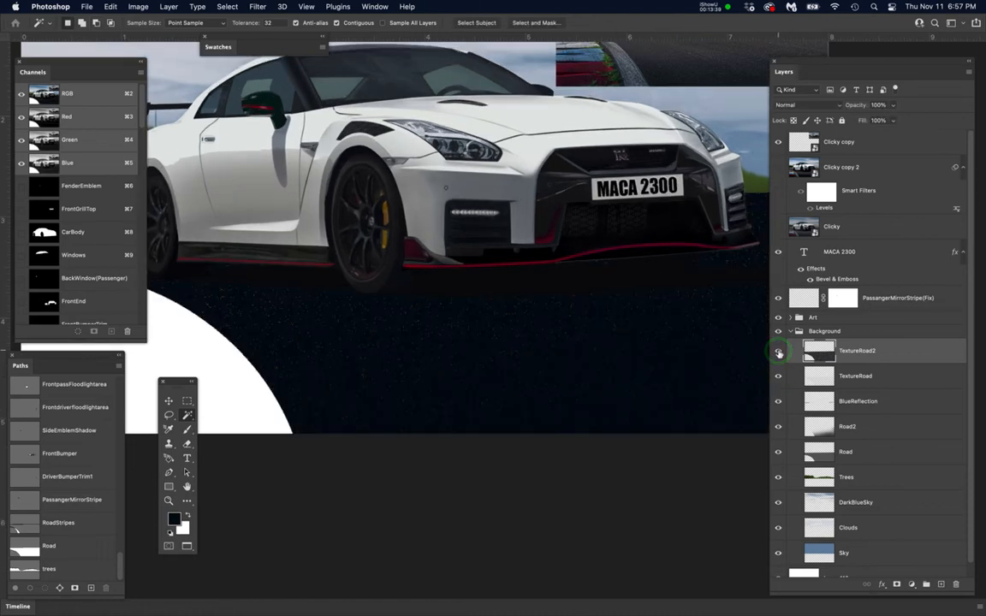
pyautogui.scroll(2, 516, 352)
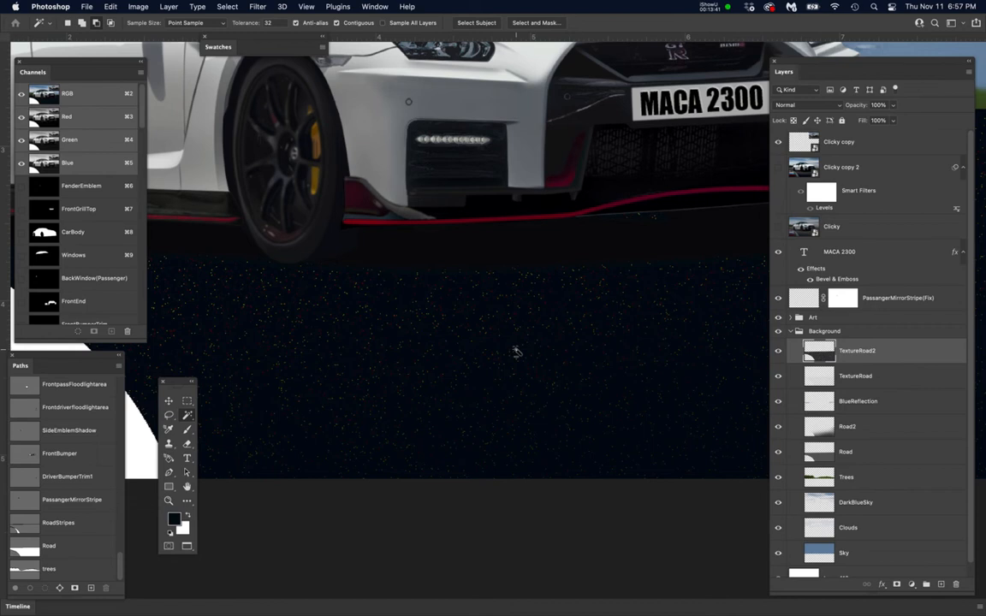
pyautogui.scroll(-5, 516, 352)
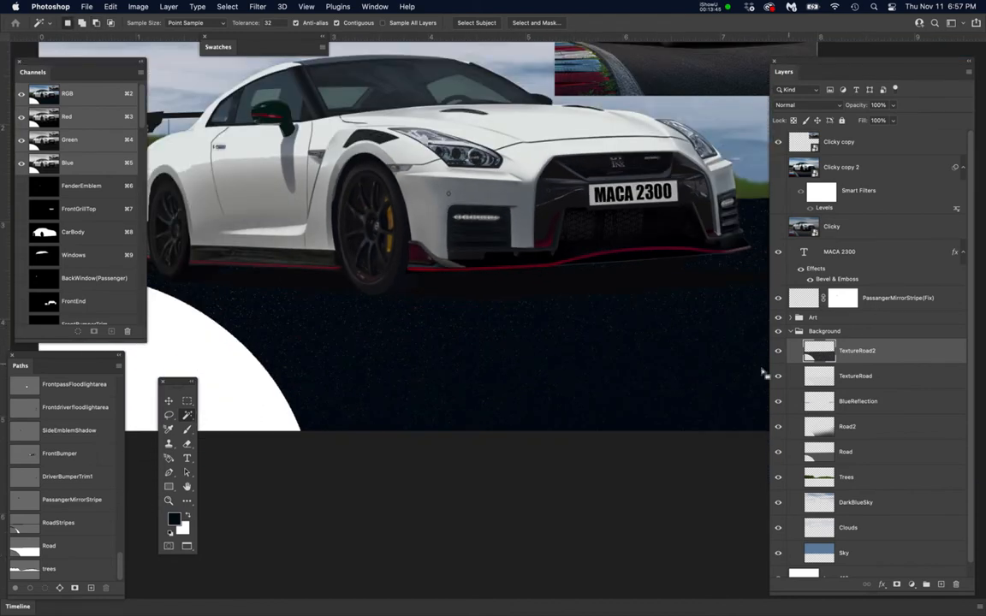
# - Hide the TextureRoad layer, load the Road path as a selection, and fill it with the dark foreground color on TextureRoad2
pyautogui.click(778, 377)
pyautogui.keyDown('super'); pyautogui.click(31, 552); pyautogui.keyUp('super')
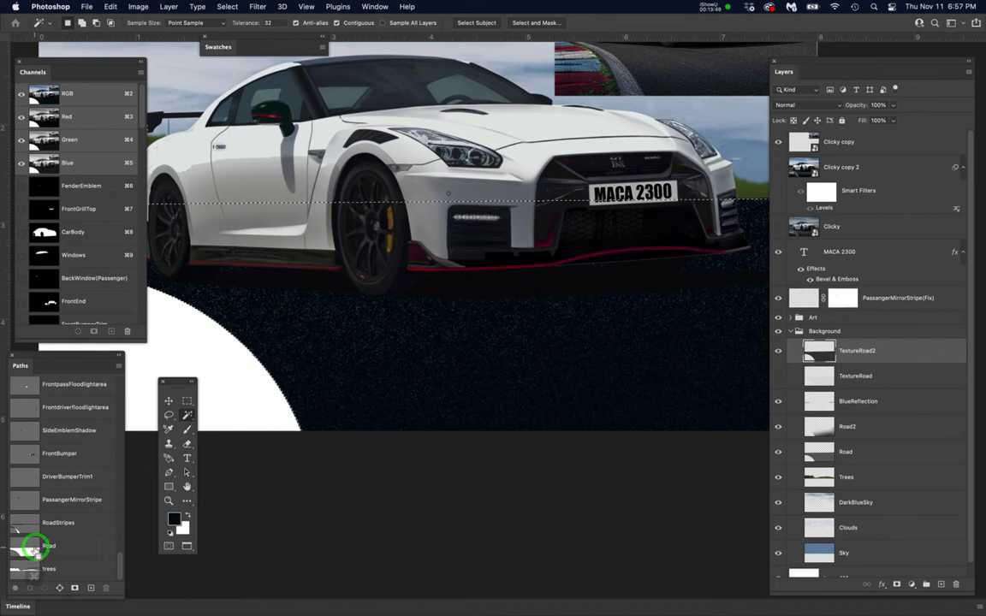
pyautogui.hotkey('alt', 'BackSpace')
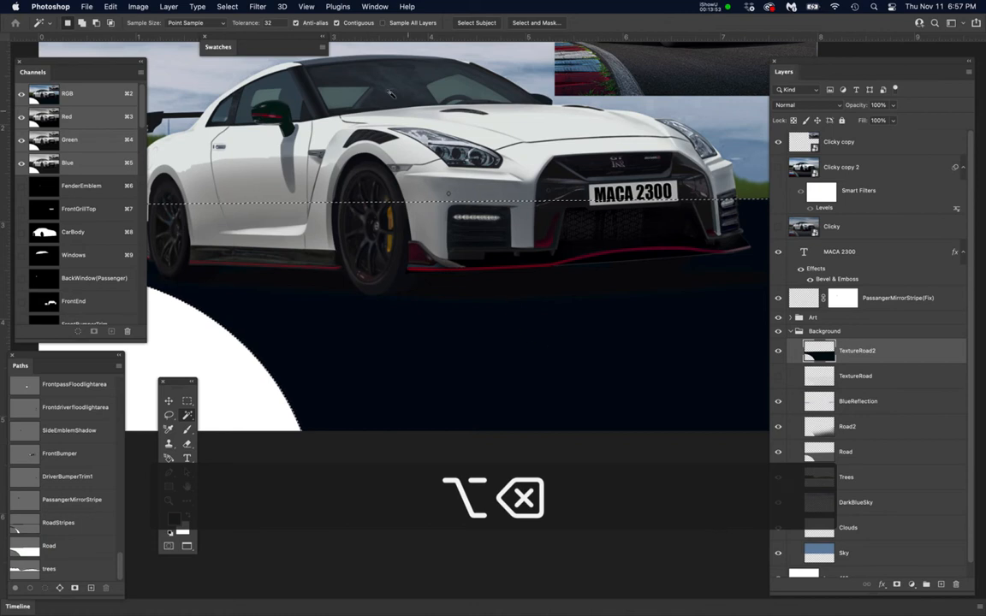
# - Try the Mezzotint filter with the Grainy Dots type on the road fill, and undo it
pyautogui.click(258, 7)
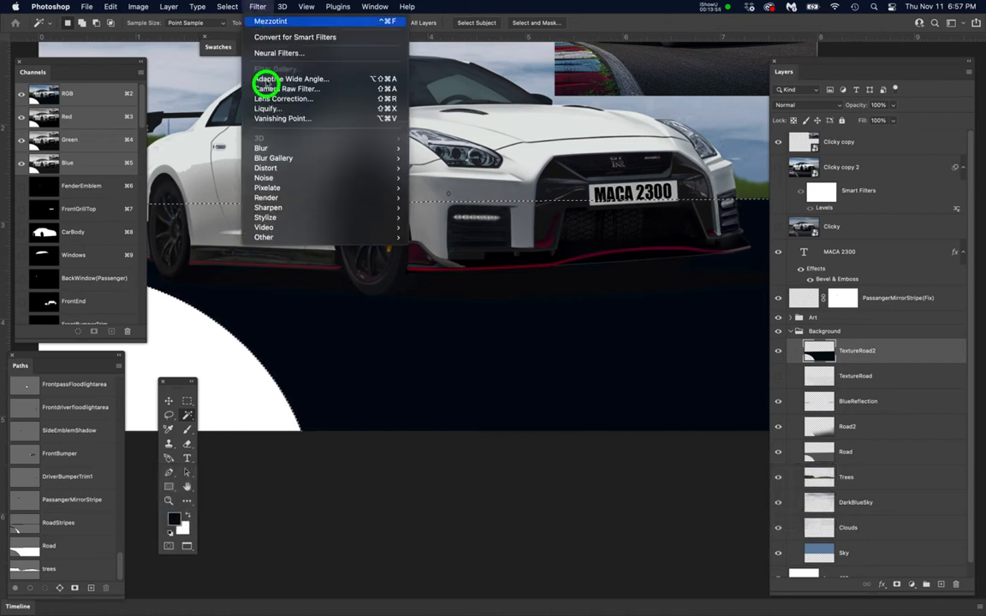
pyautogui.moveTo(395, 171)
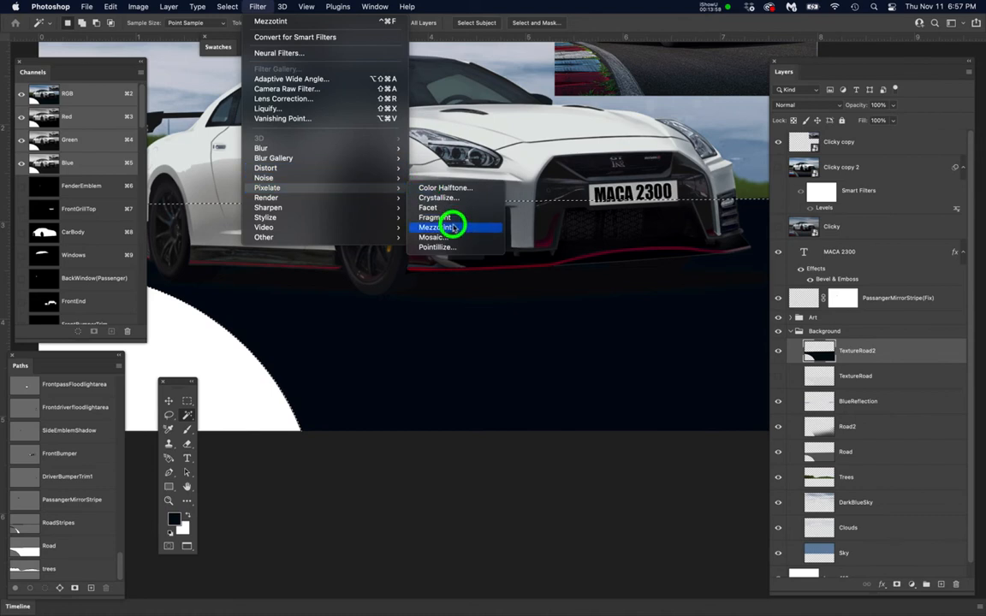
pyautogui.click(453, 228)
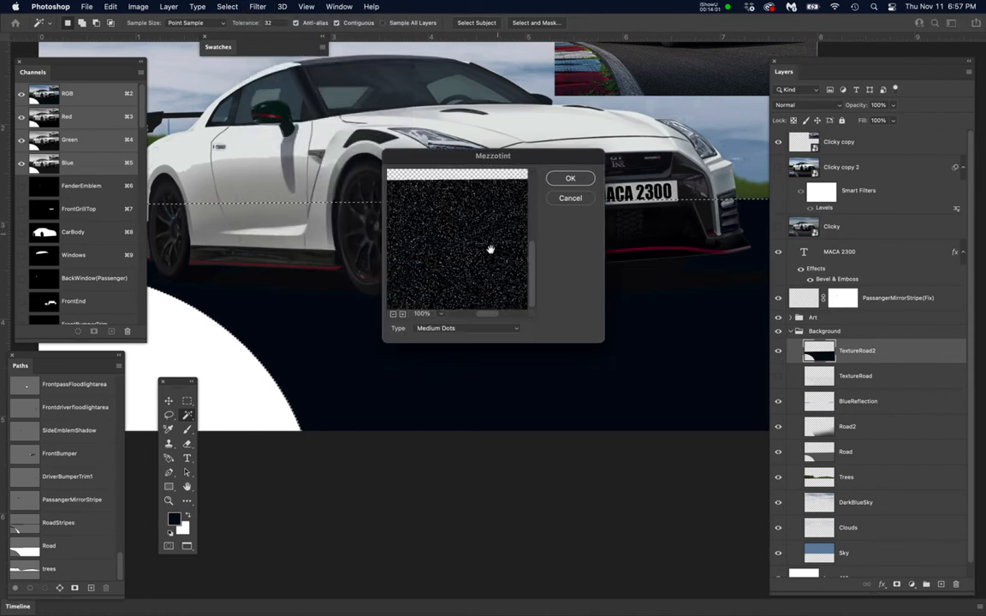
pyautogui.click(435, 329)
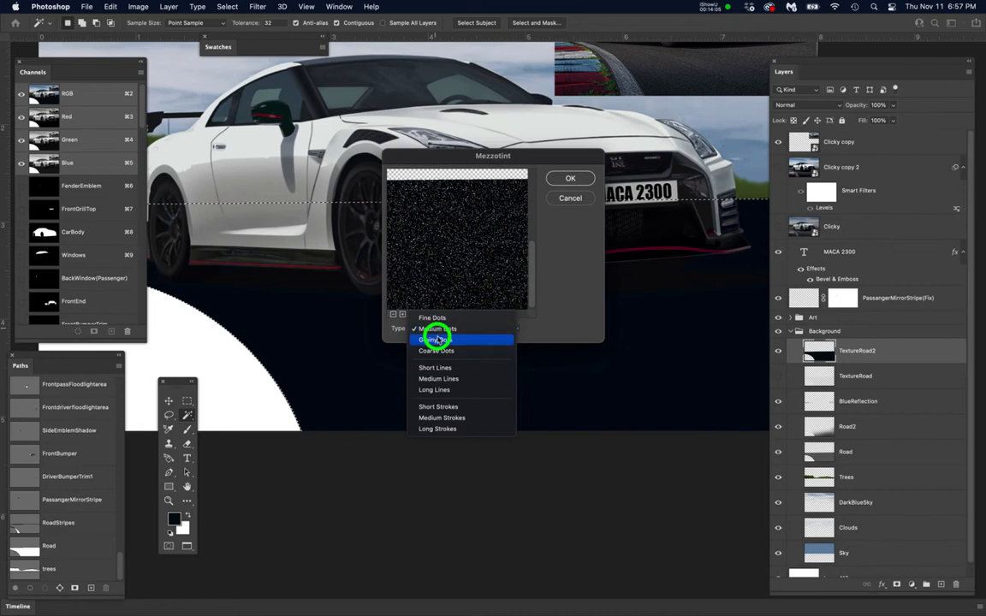
pyautogui.click(434, 339)
pyautogui.click(576, 177)
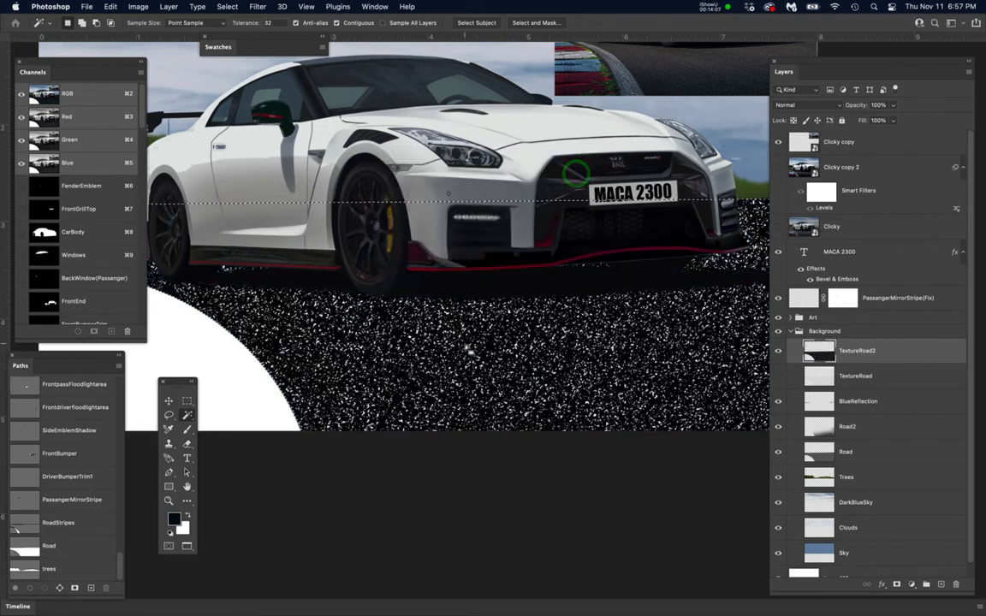
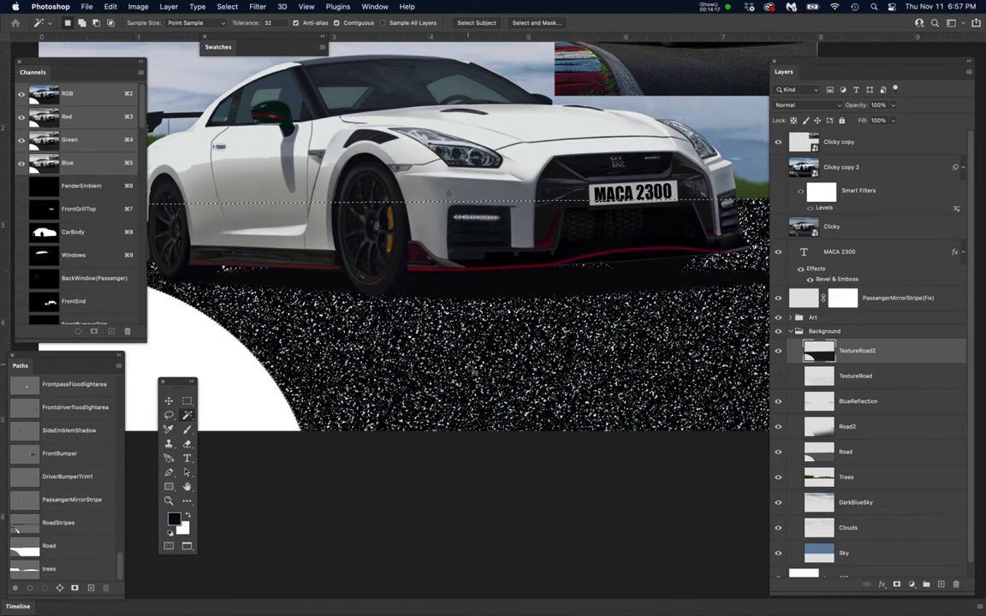
pyautogui.press('super+z')
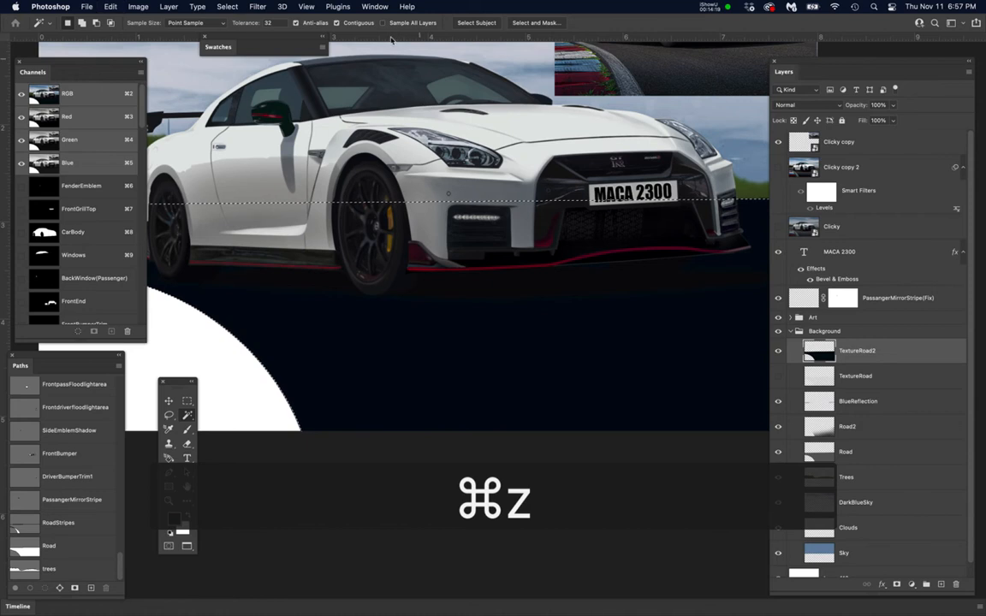
# - Apply the Mezzotint filter with the Medium Dots type to the selected road fill on TextureRoad2
pyautogui.click(259, 7)
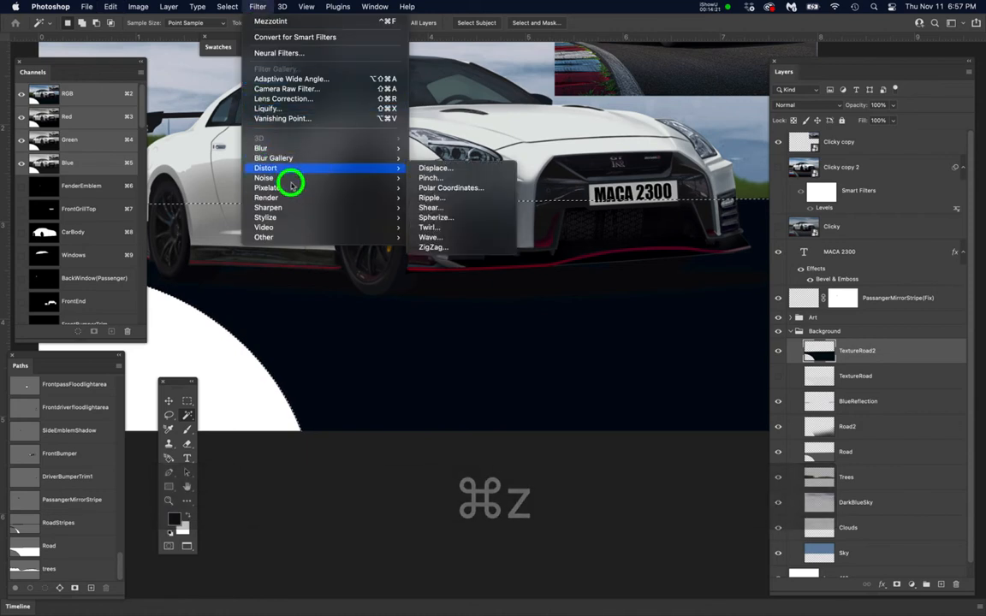
pyautogui.moveTo(396, 181)
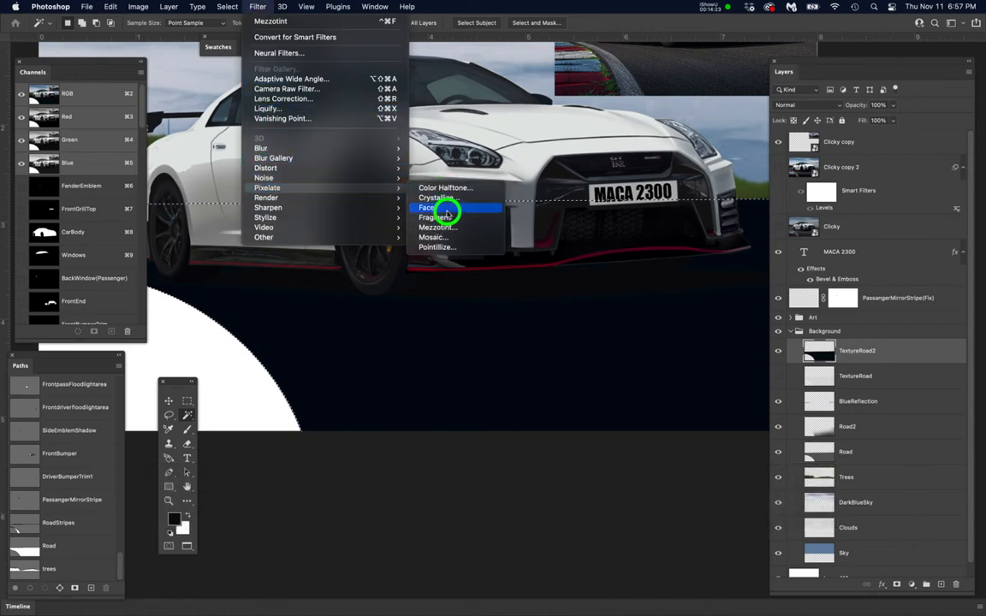
pyautogui.click(462, 226)
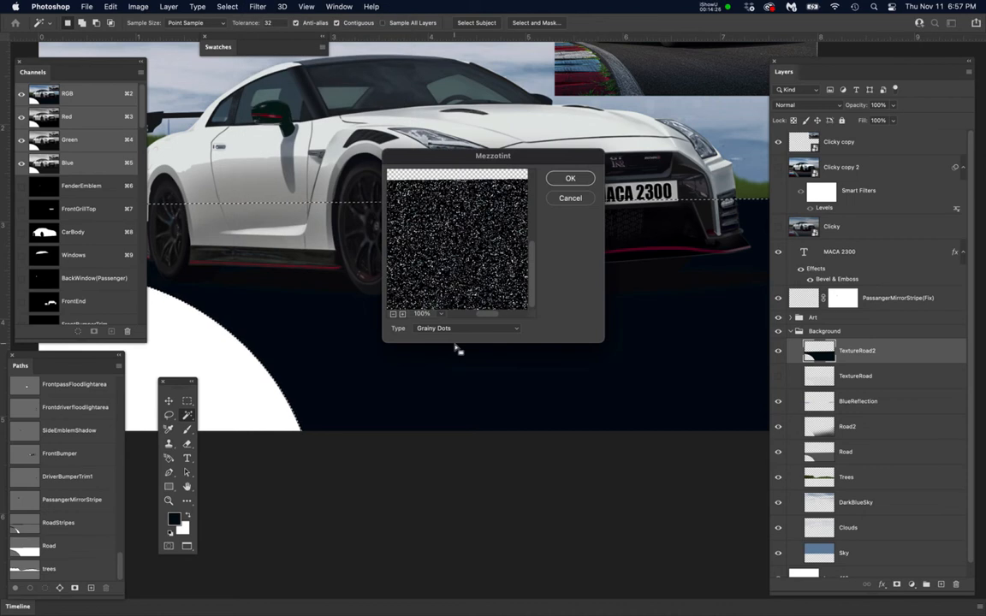
pyautogui.moveTo(456, 330); pyautogui.dragTo(453, 319)
pyautogui.click(571, 179)
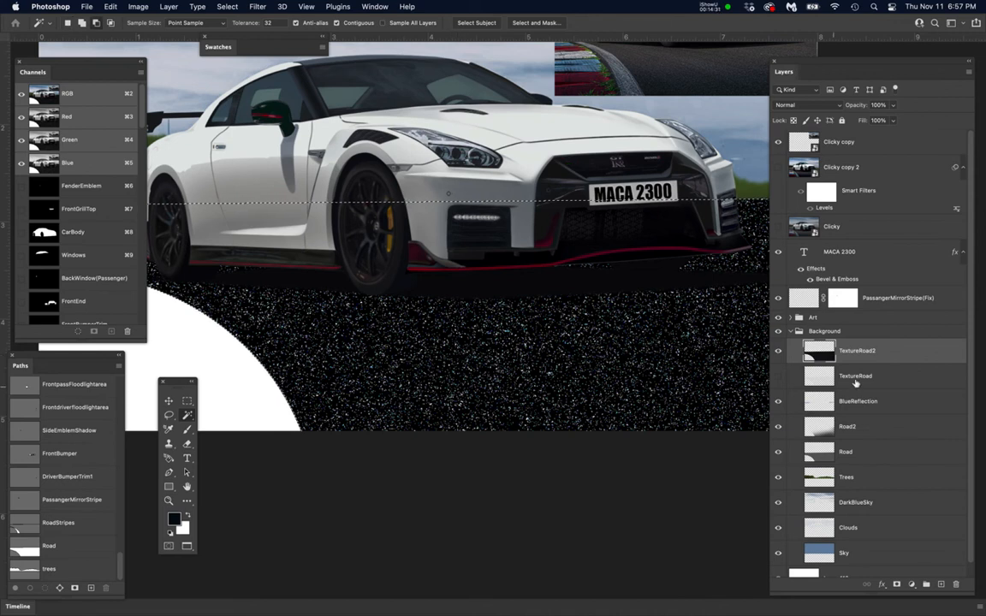
# - Clear the road selection and select one cluster of white pixels in TextureRoad2's speckle pattern with the Magic Wand
pyautogui.click(896, 356)
pyautogui.scroll(1, 513, 355)
pyautogui.scroll(1, 514, 351)
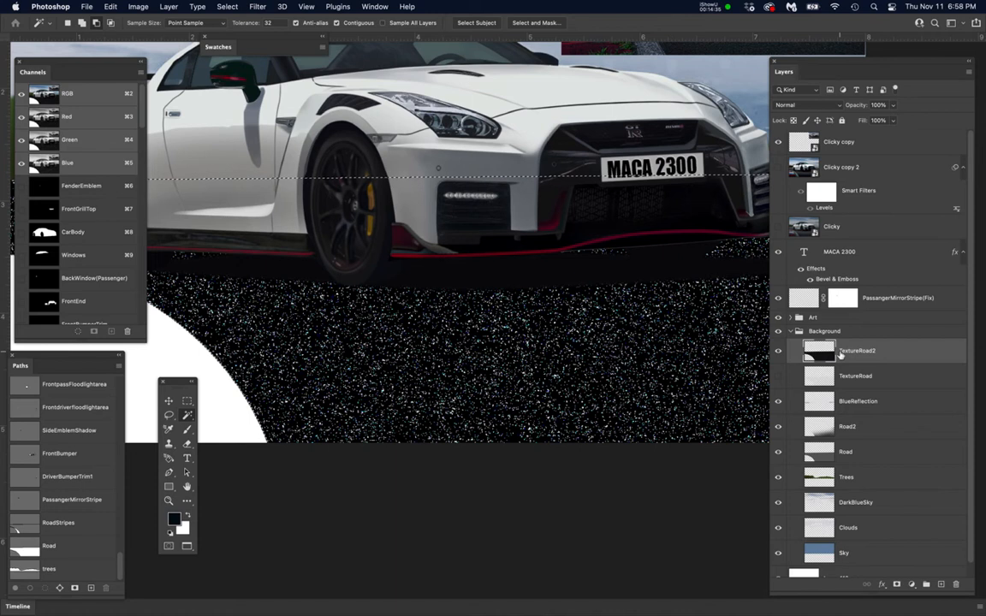
pyautogui.scroll(2, 548, 370)
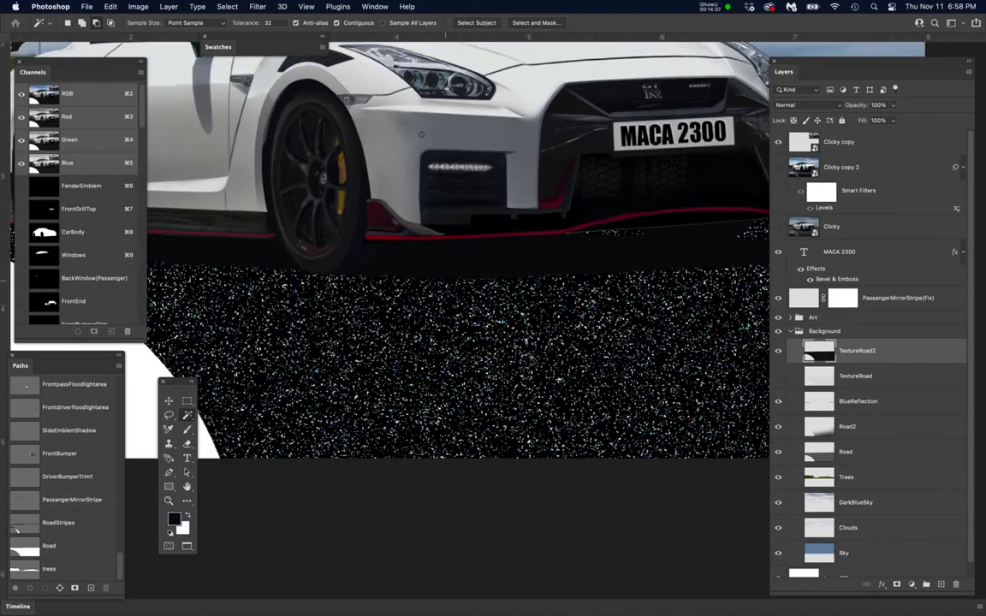
pyautogui.scroll(8, 534, 399)
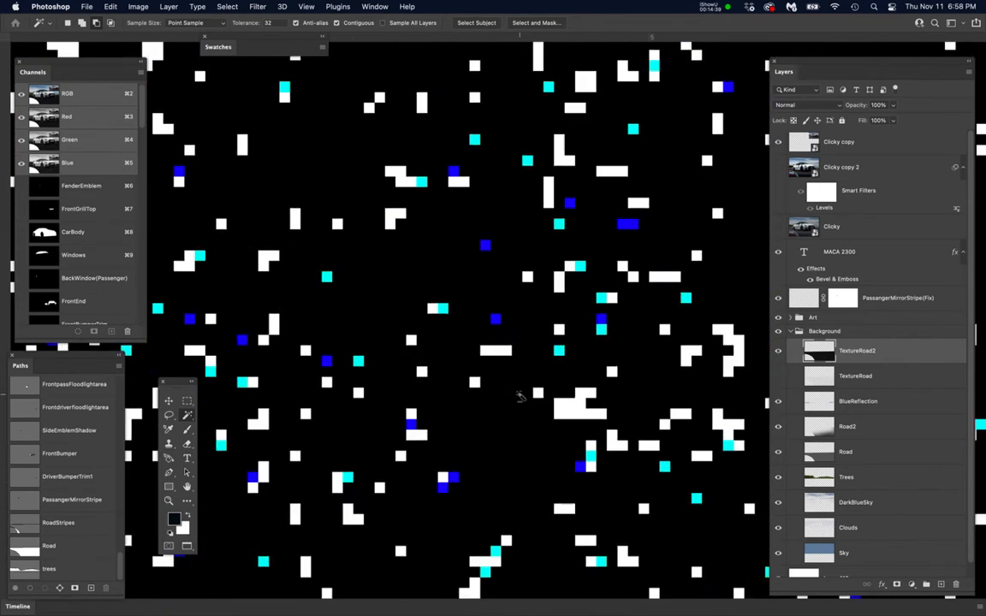
pyautogui.scroll(1, 534, 400)
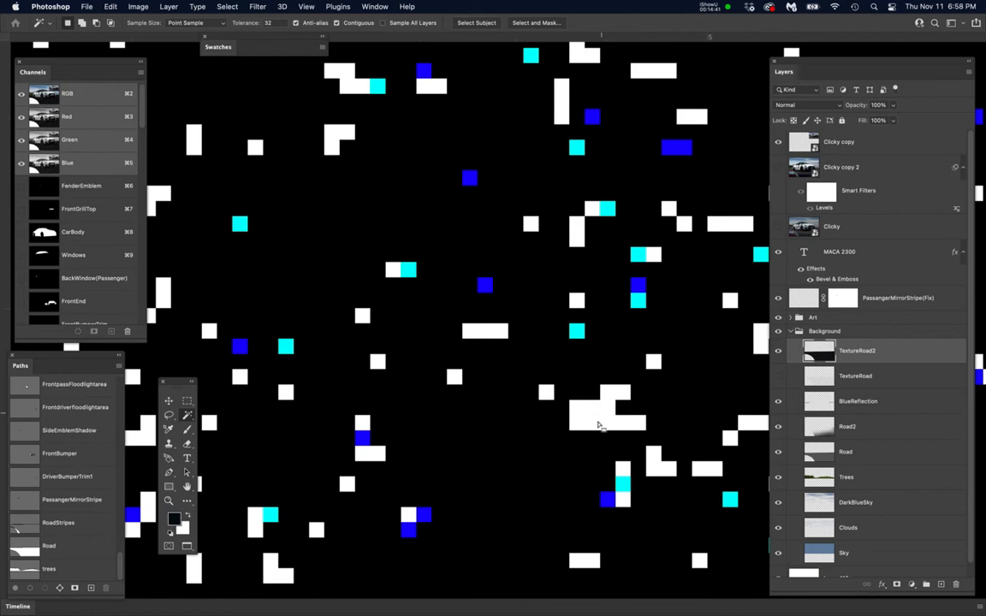
pyautogui.press('w')
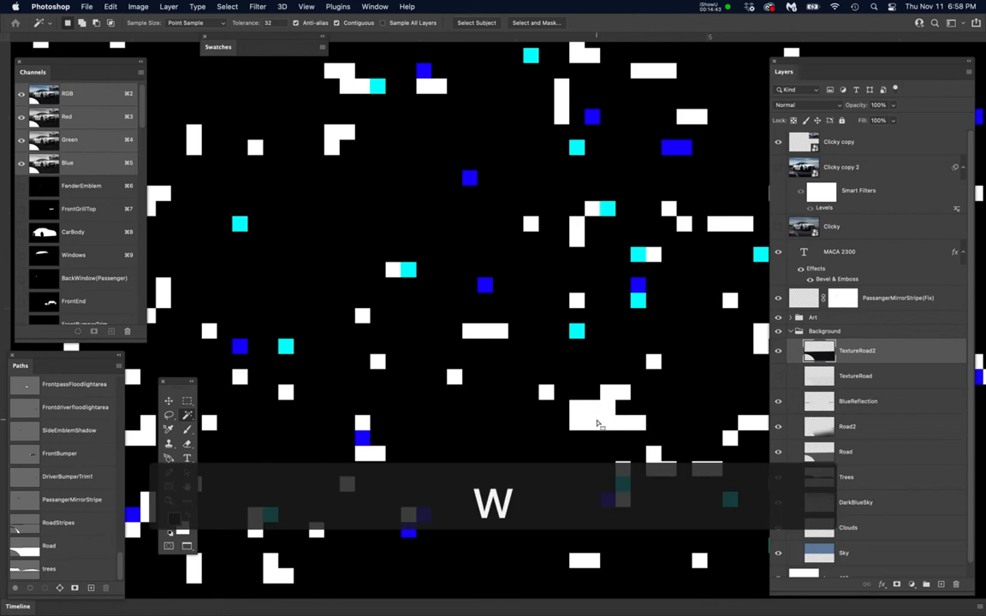
pyautogui.press('super+d')
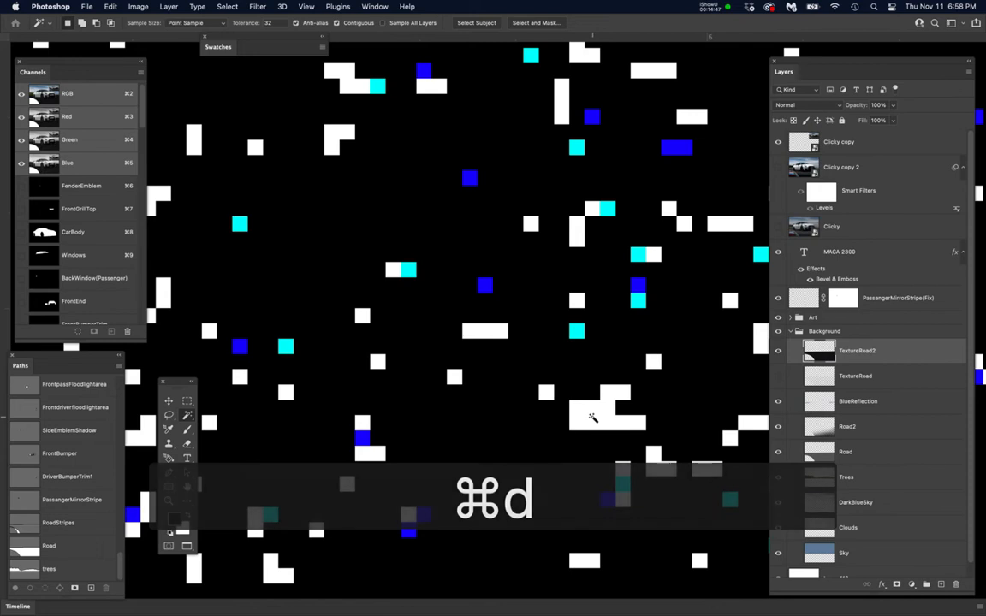
pyautogui.click(591, 416)
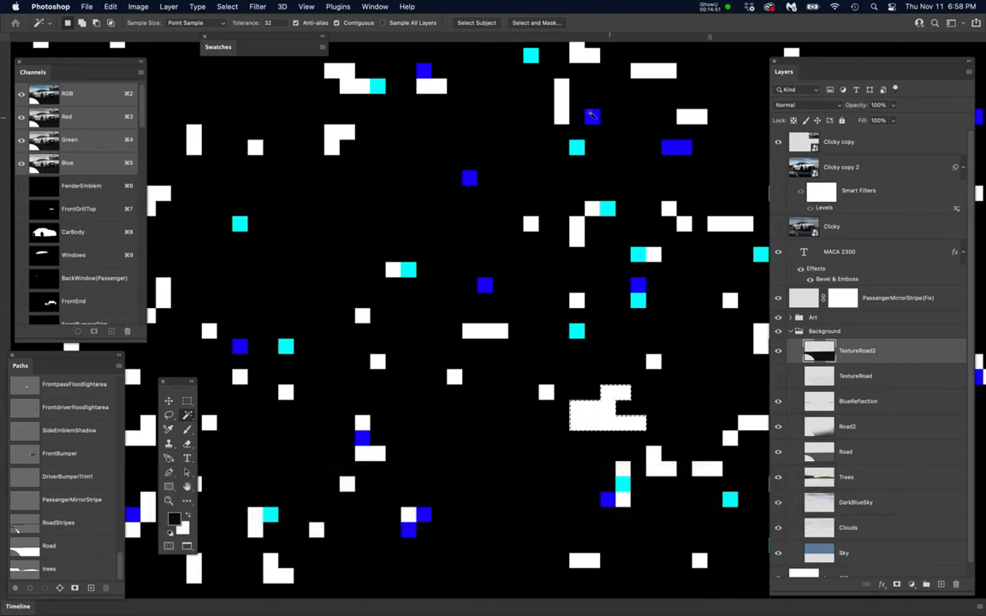
# - Turn off Contiguous and select all the white pixels in TextureRoad2's speckle pattern with the Magic Wand
pyautogui.click(335, 24)
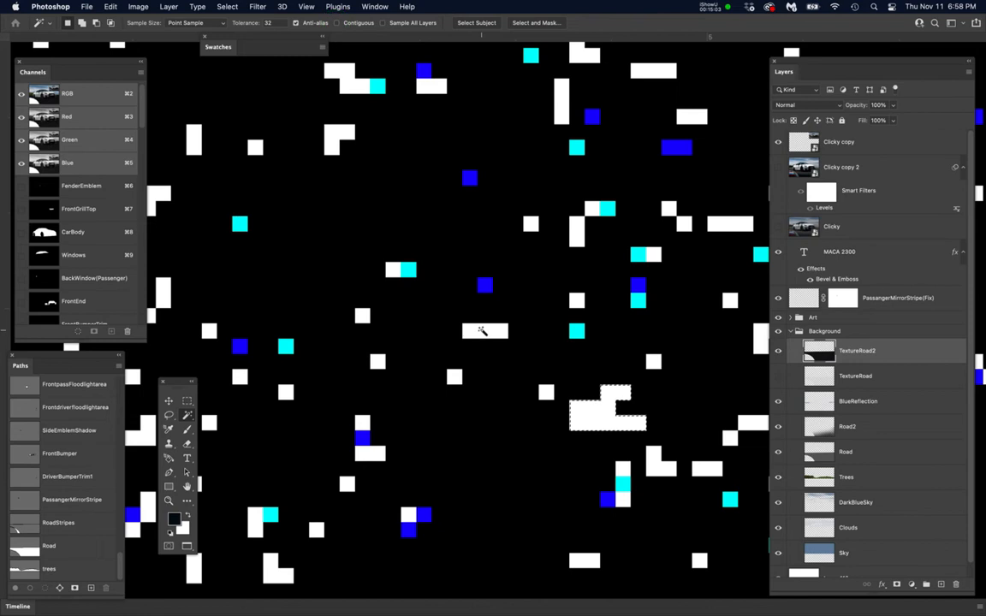
pyautogui.click(481, 330)
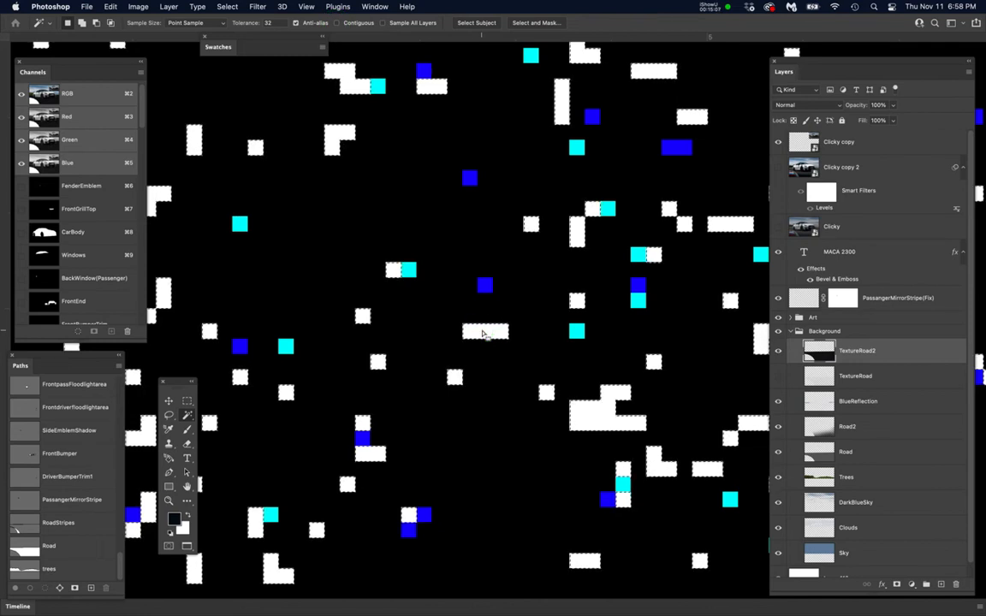
pyautogui.scroll(-2, 482, 333)
pyautogui.scroll(-2, 480, 331)
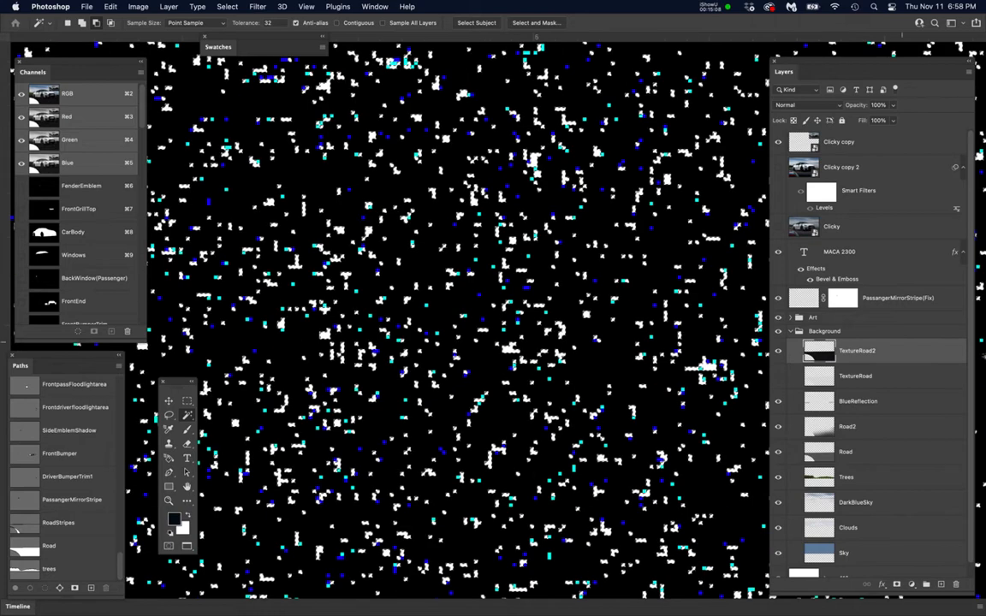
# - Delete the TextureRoad2 layer and add a new empty layer above TextureRoad, keeping the speckle selection active
pyautogui.click(884, 351)
pyautogui.moveTo(884, 352); pyautogui.dragTo(958, 585)
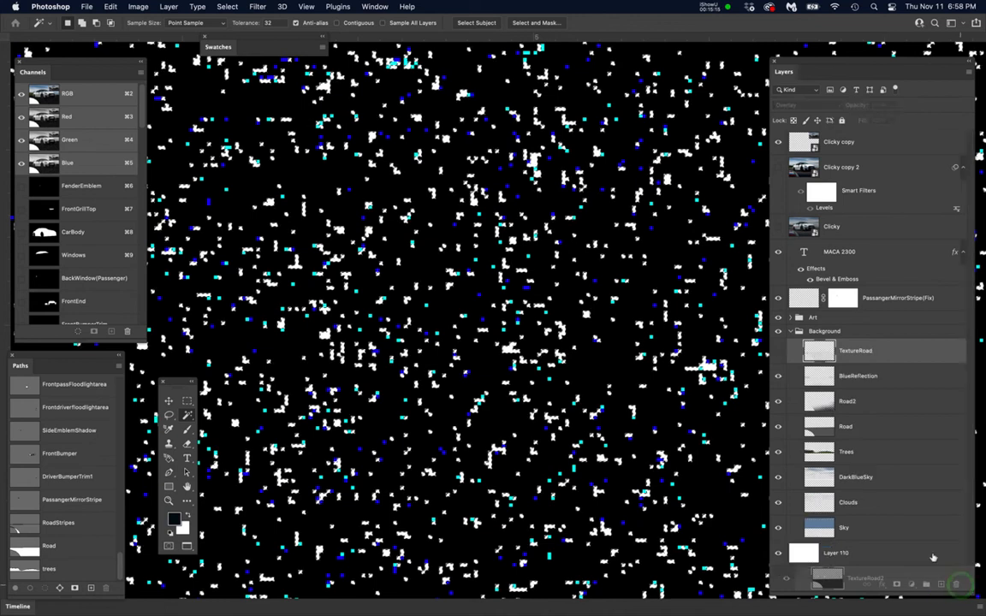
pyautogui.click(941, 585)
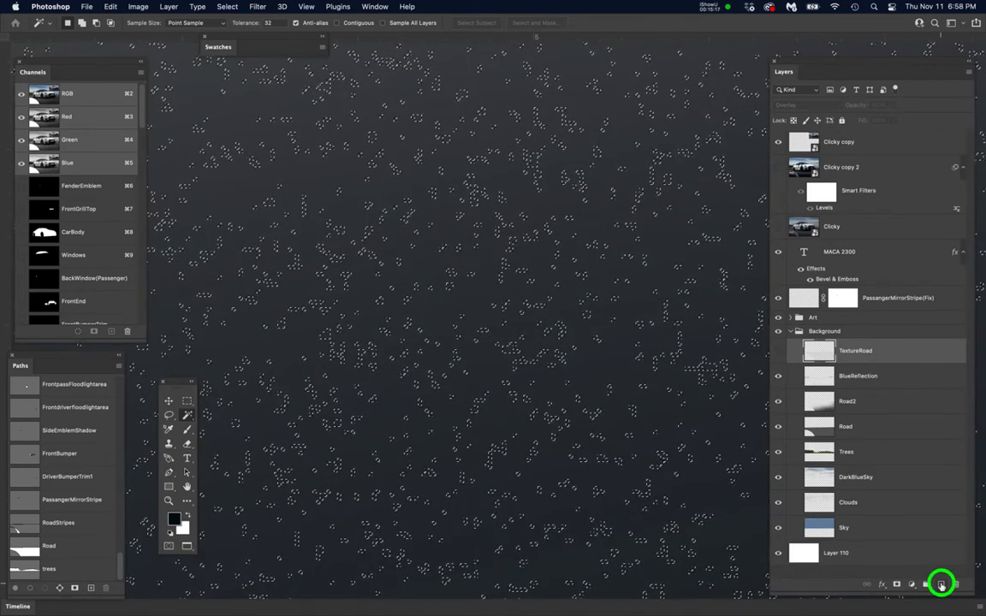
# - Save the speckle selection as a new channel named RoadDots in a new document
pyautogui.scroll(-6, 484, 349)
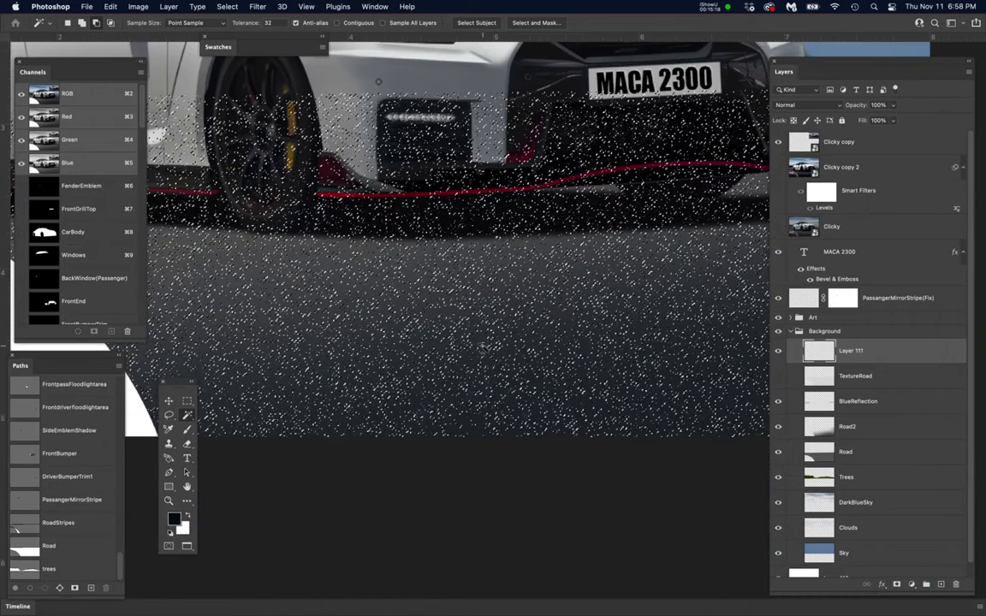
pyautogui.scroll(-6, 484, 349)
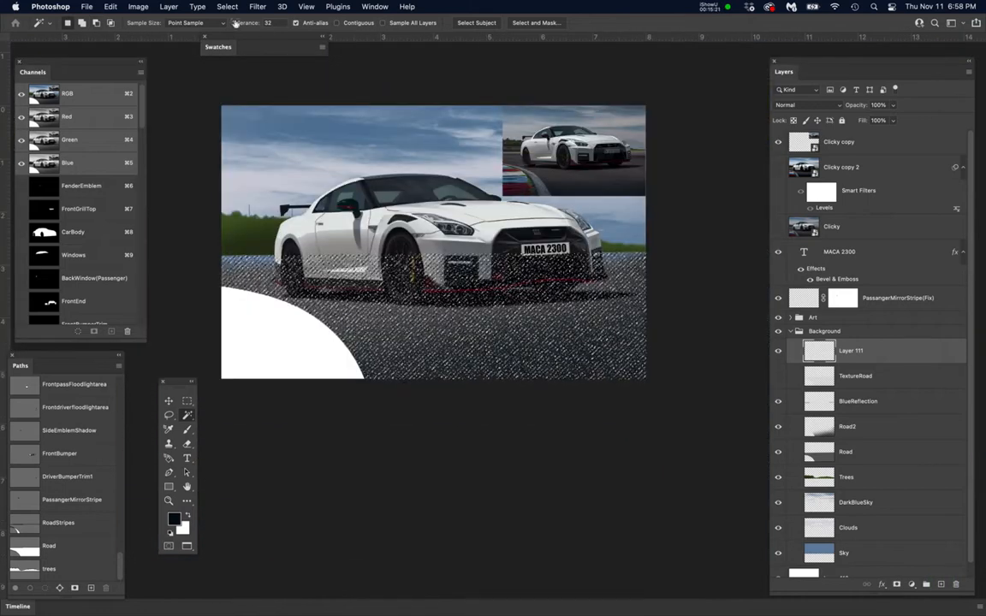
pyautogui.click(228, 6)
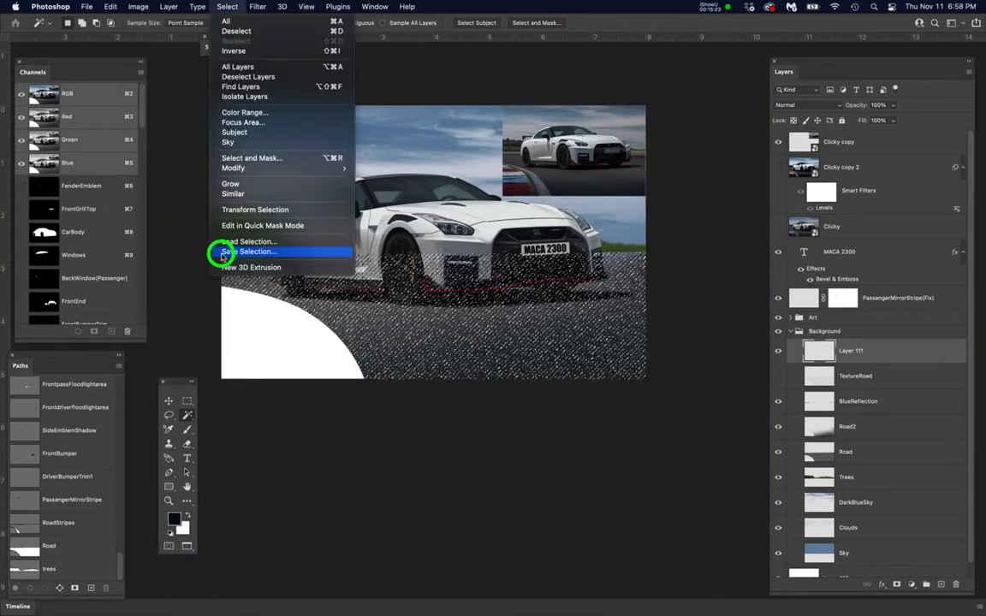
pyautogui.click(222, 253)
pyautogui.write('Roa')
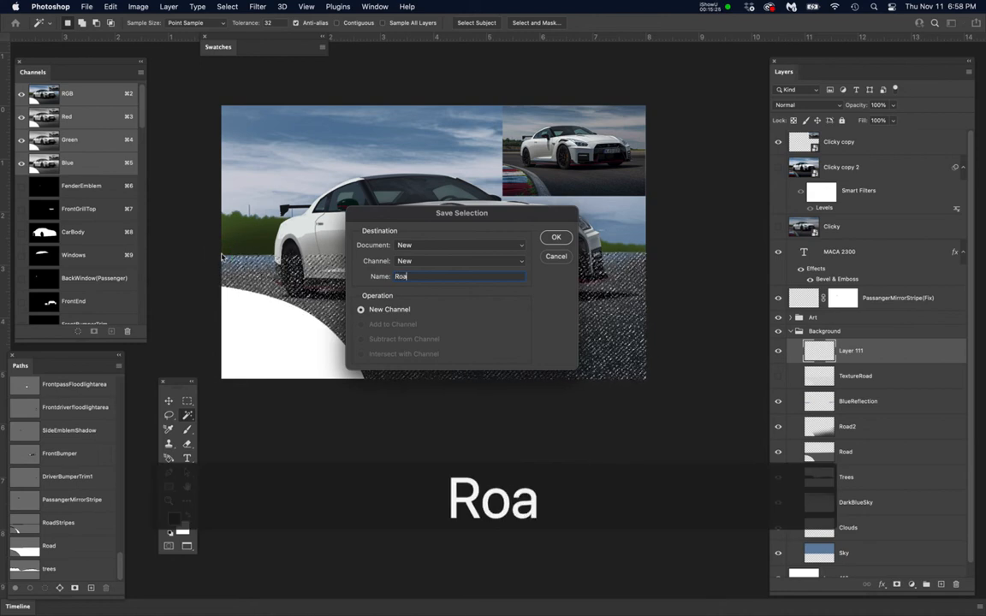
pyautogui.write('dDot')
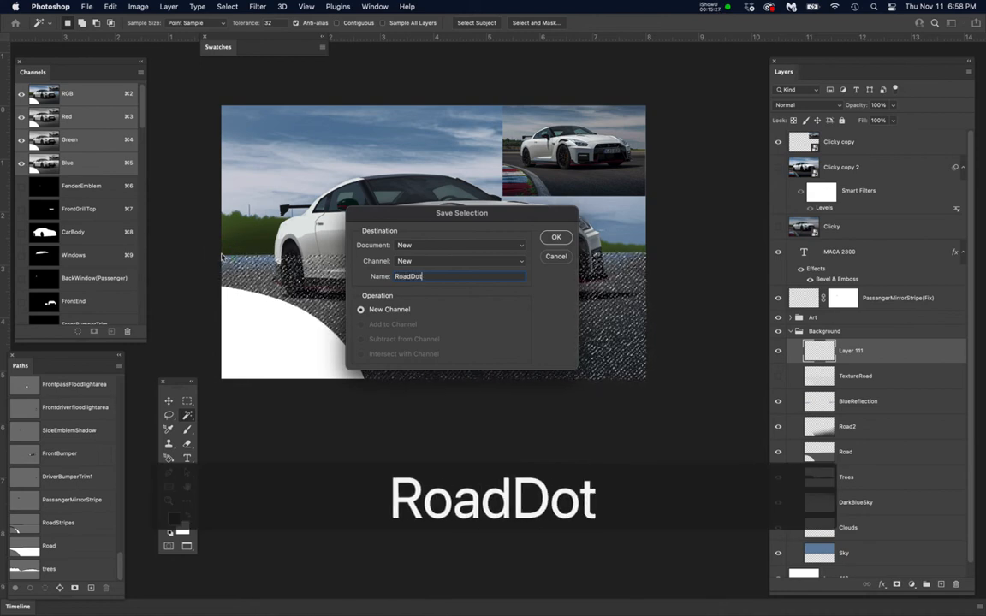
pyautogui.write('s')
pyautogui.press('Return')
# - Switch back to the car document and hide the edges of the speckle selection
pyautogui.press('super+h')
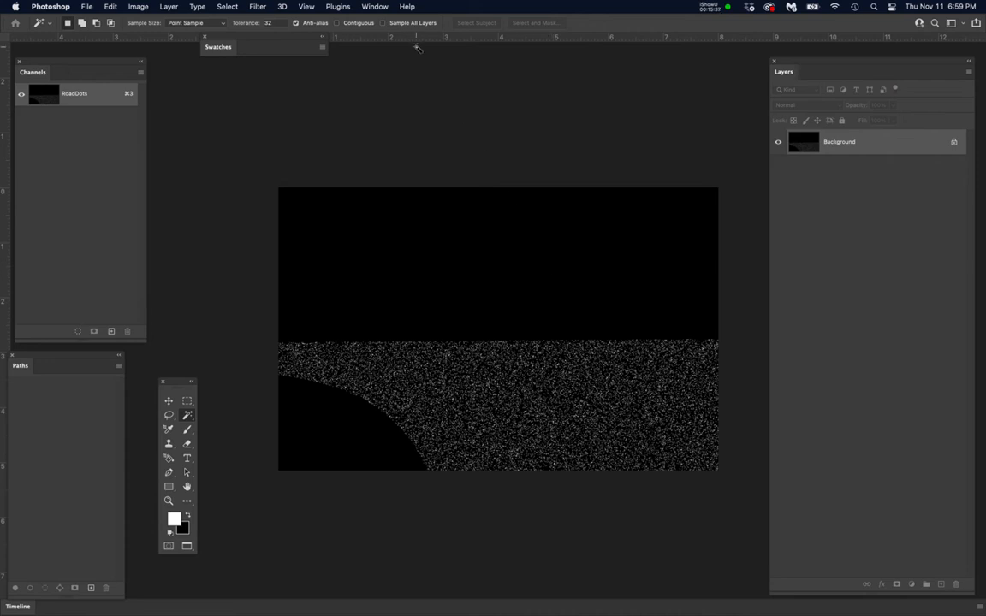
pyautogui.press('super+grave')
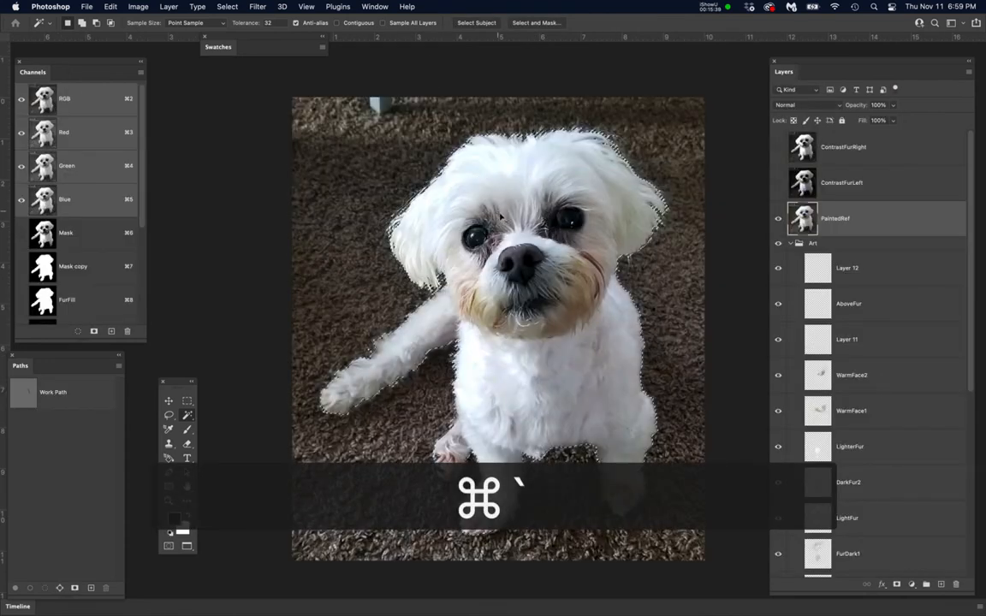
pyautogui.press('super+grave')
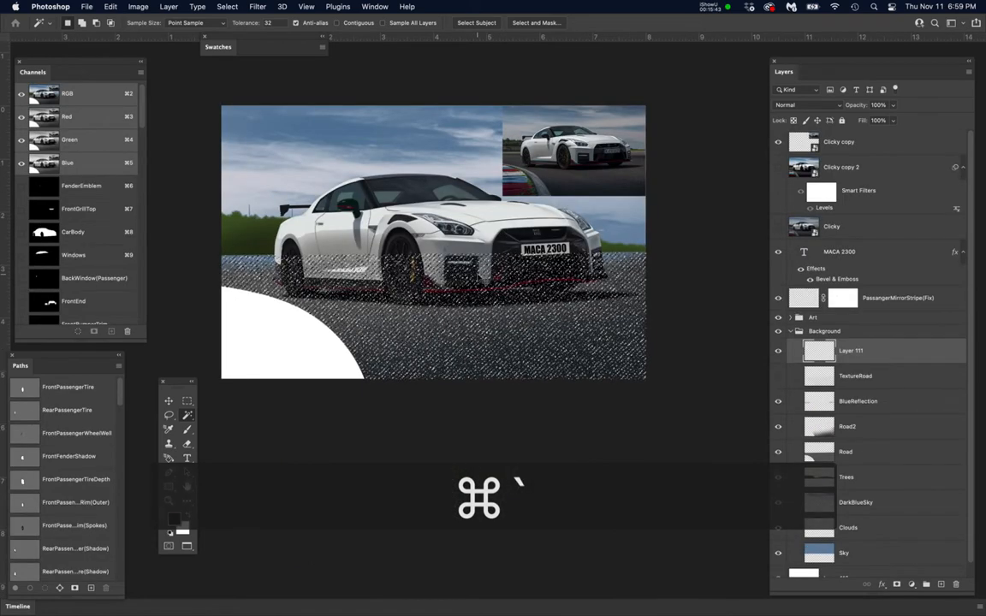
pyautogui.press('super+h')
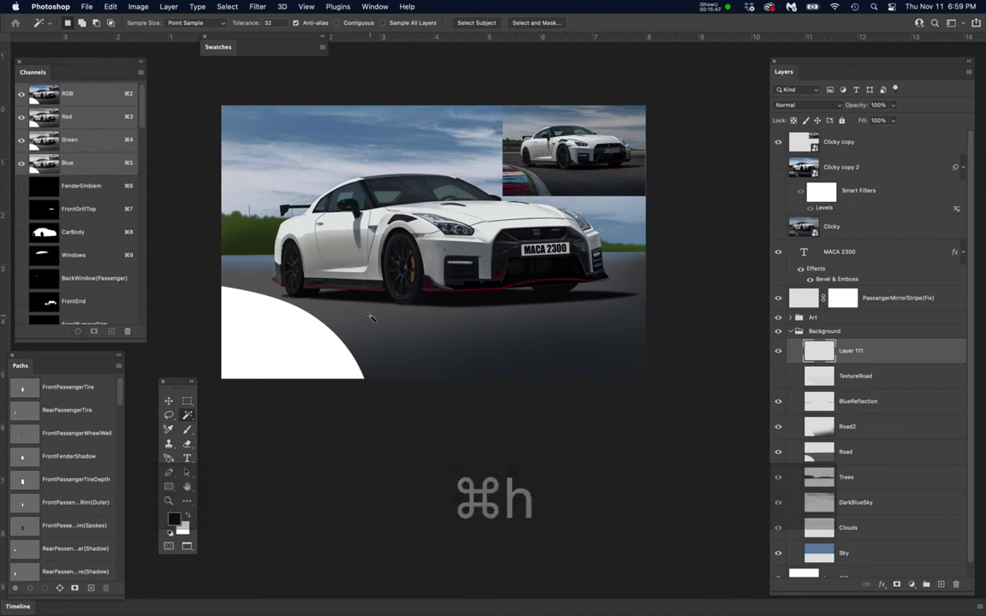
# - Choose the Brush tool and set the foreground color to light blue-gray #aeb8c3
pyautogui.press('b')
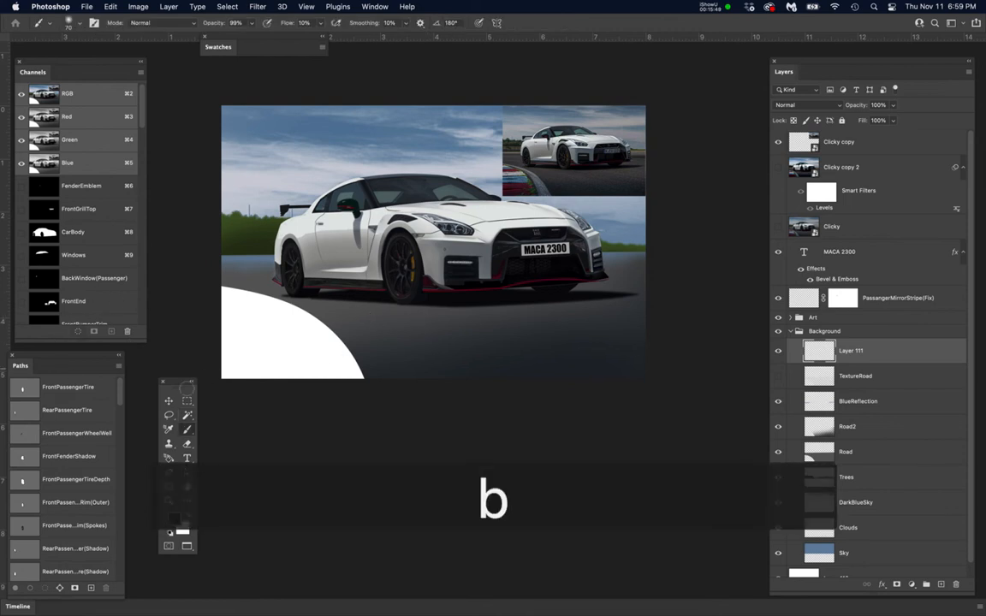
pyautogui.click(175, 519)
pyautogui.moveTo(334, 363); pyautogui.dragTo(215, 343)
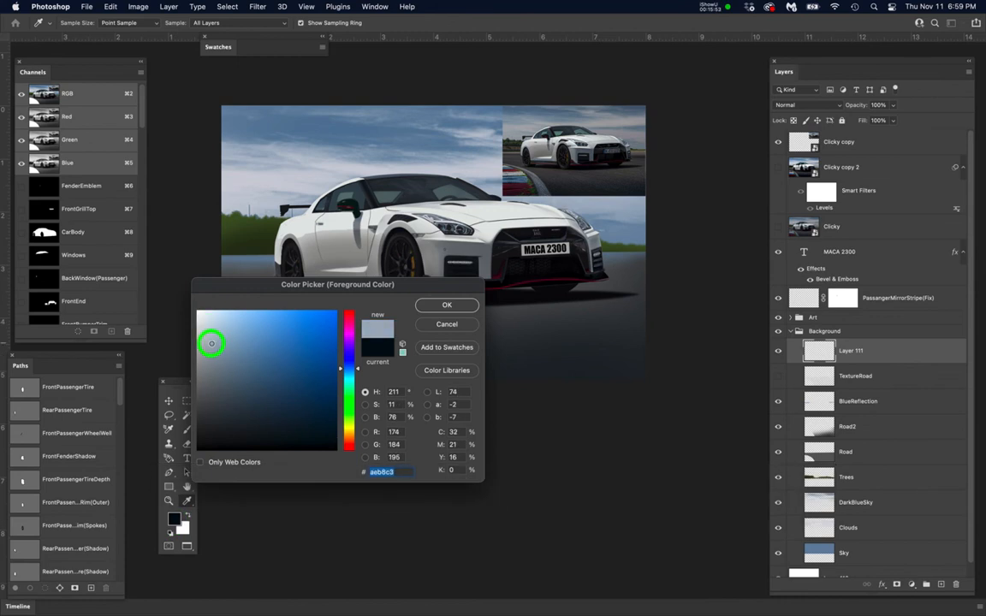
pyautogui.click(460, 309)
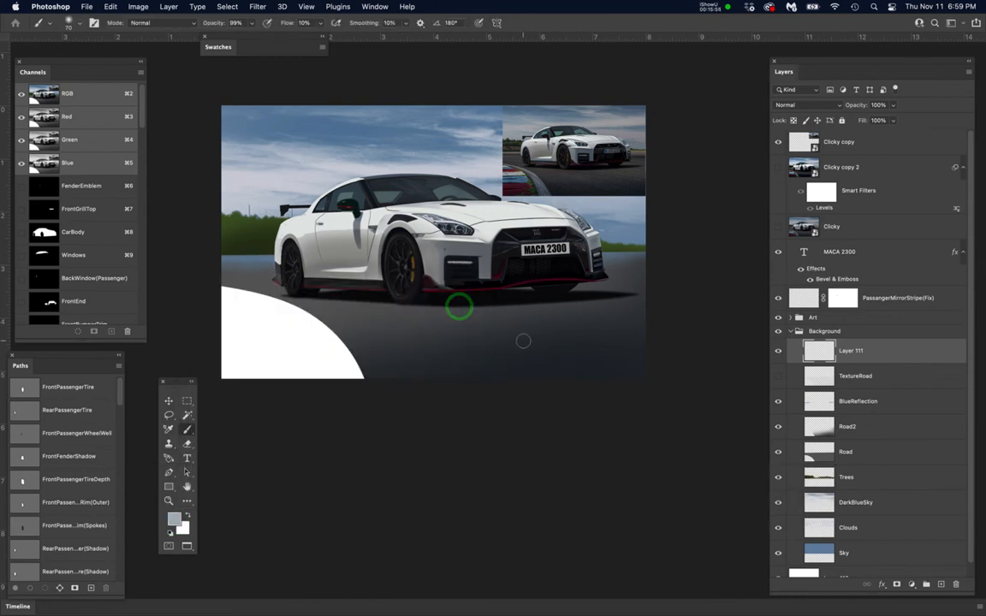
# - Make the TextureRoad layer visible beneath Layer 111
pyautogui.click(778, 377)
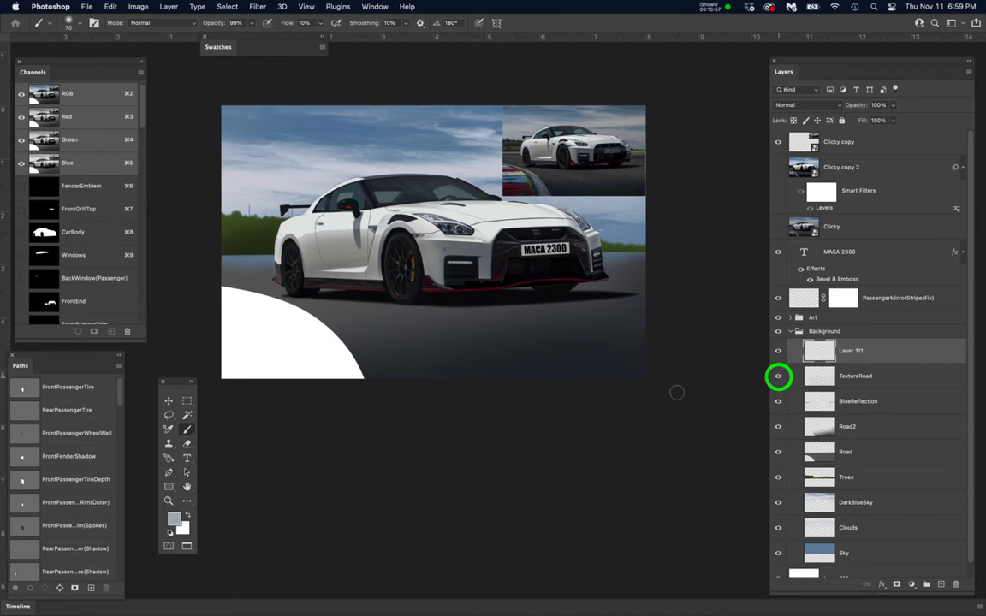
pyautogui.scroll(2, 528, 354)
pyautogui.scroll(5, 528, 354)
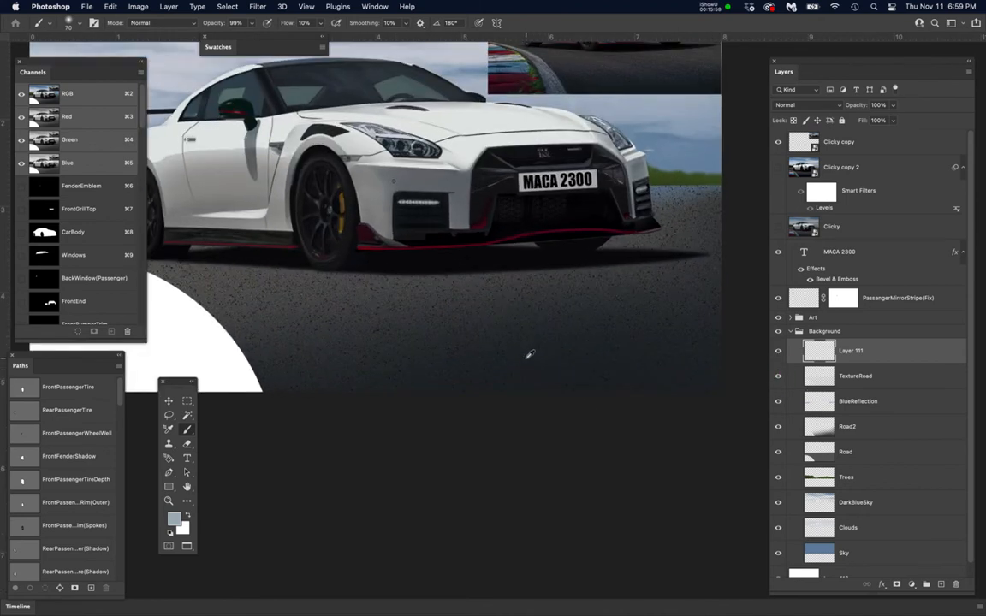
pyautogui.scroll(4, 484, 264)
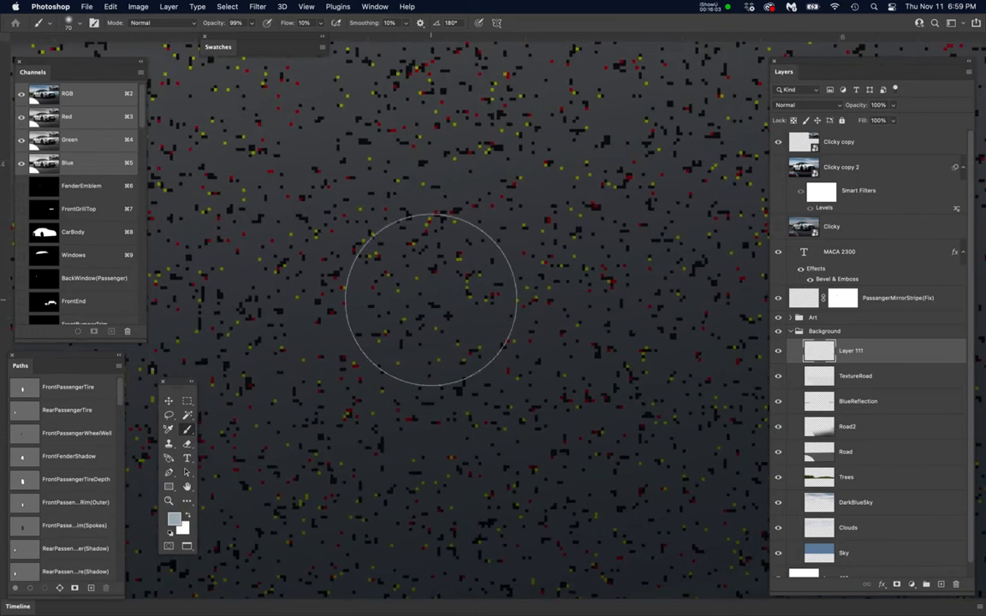
# - Toggle the selection edges on and off to compare the selected dots with TextureRoad's dark specks, leaving the edges hidden
pyautogui.press('super+h')
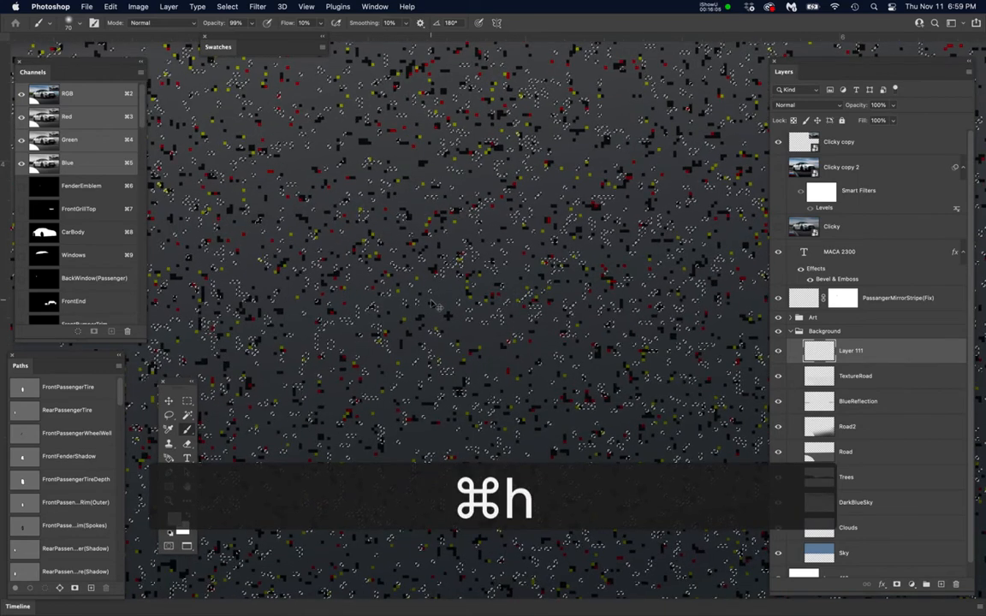
pyautogui.press('super+h')
pyautogui.press('super+h')
pyautogui.press('super+h')
pyautogui.press('super+h')
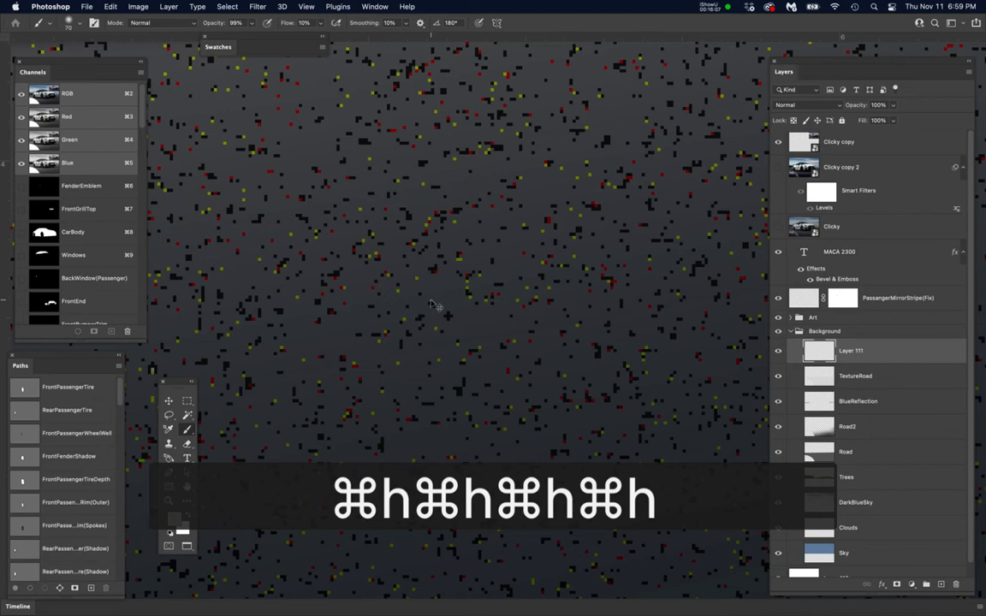
pyautogui.press('super+h')
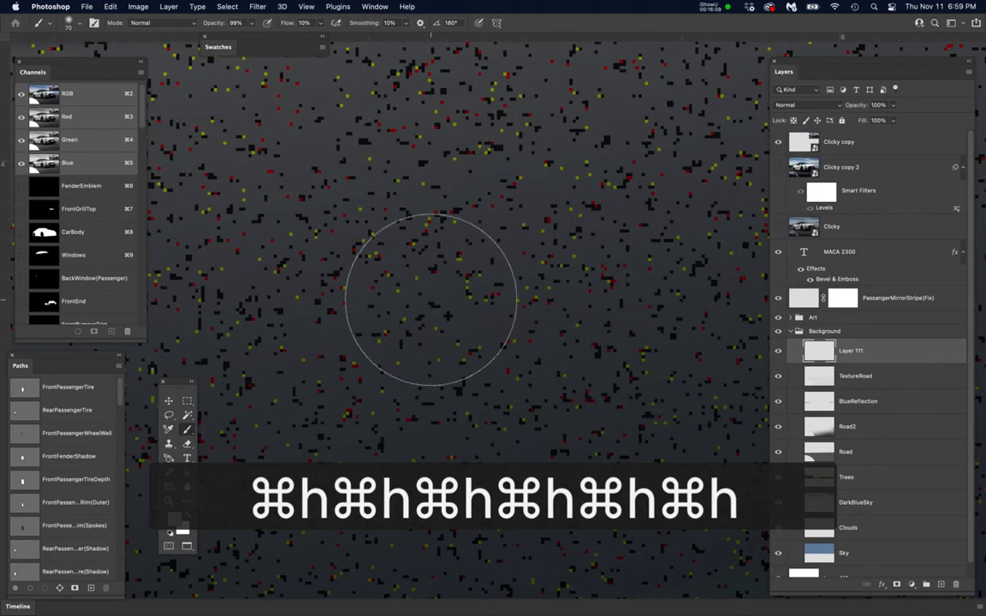
# - Enlarge the brush to 400 and paint light specks through the selection on Layer 111 across the road below the car
pyautogui.scroll(3, 444, 292)
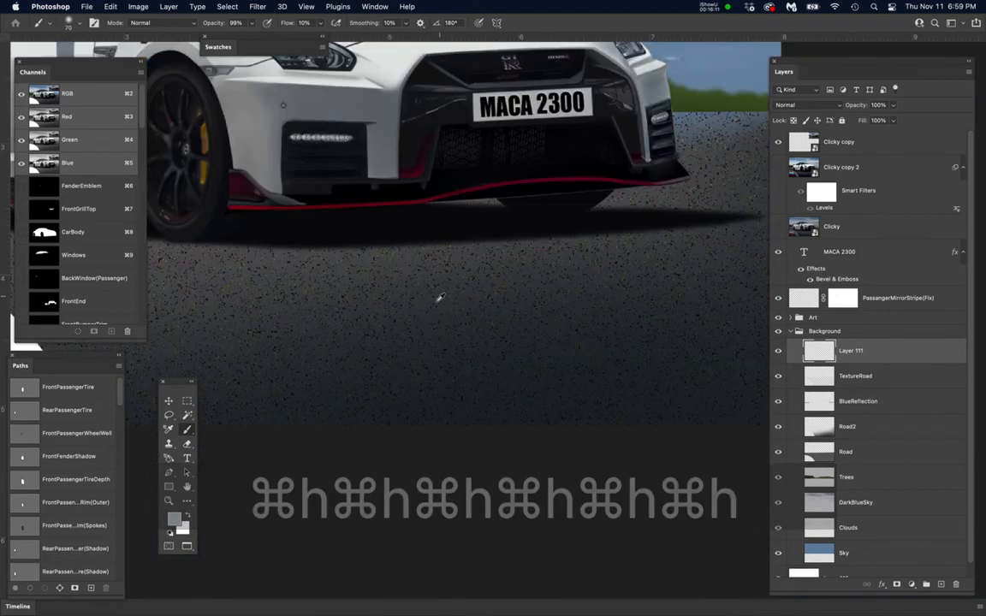
pyautogui.press(']')
pyautogui.press(']')
pyautogui.press(']')
pyautogui.press(']')
pyautogui.press(']')
pyautogui.press(']')
pyautogui.press(']')
pyautogui.press(']')
pyautogui.press(']')
pyautogui.press(']')
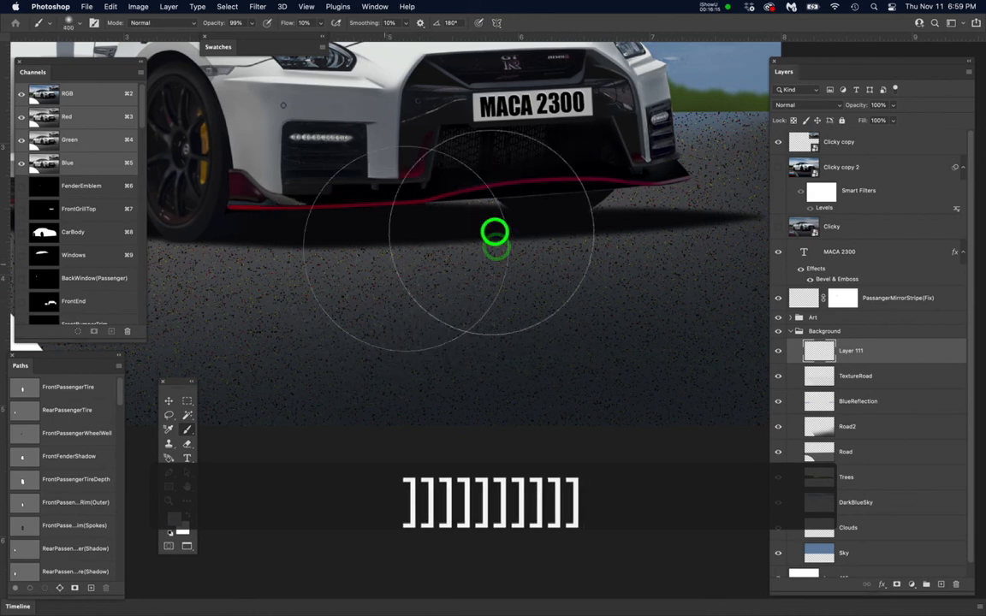
pyautogui.scroll(-3, 596, 230)
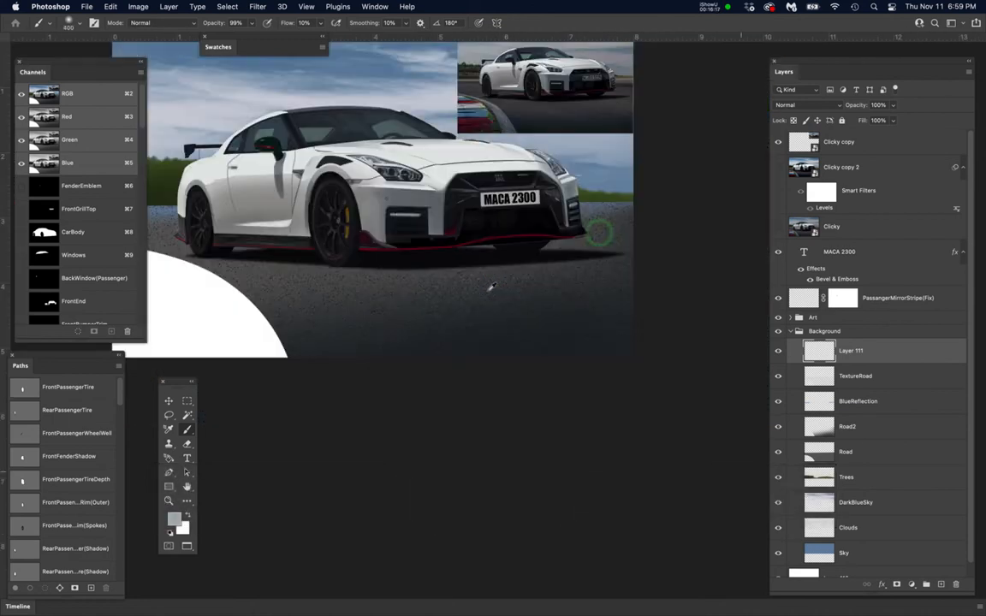
pyautogui.moveTo(407, 363); pyautogui.dragTo(514, 330)
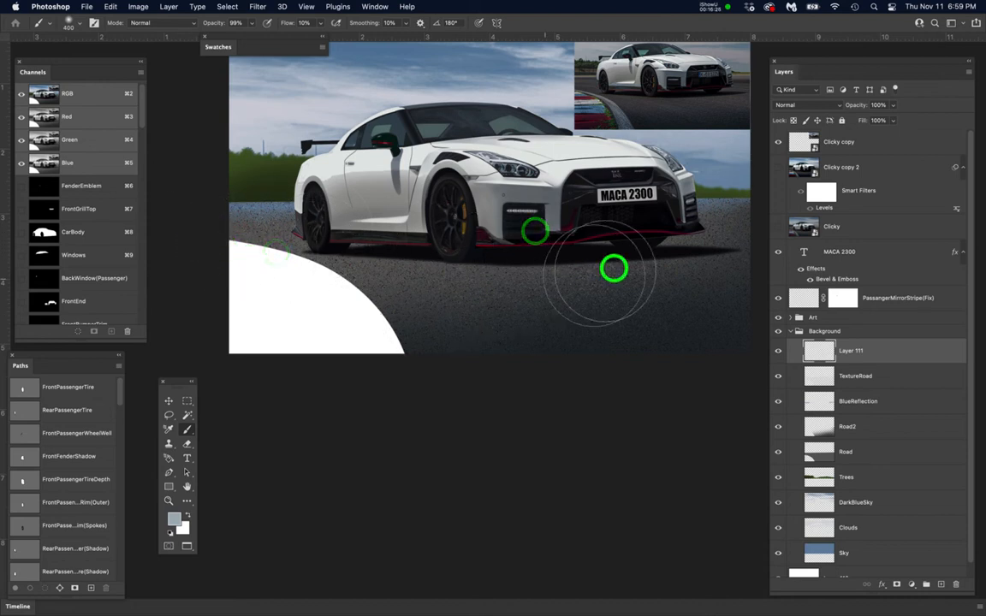
# - Paint more light specks on Layer 111 over the road around the front wheel and below the front bumper
pyautogui.scroll(5, 506, 275)
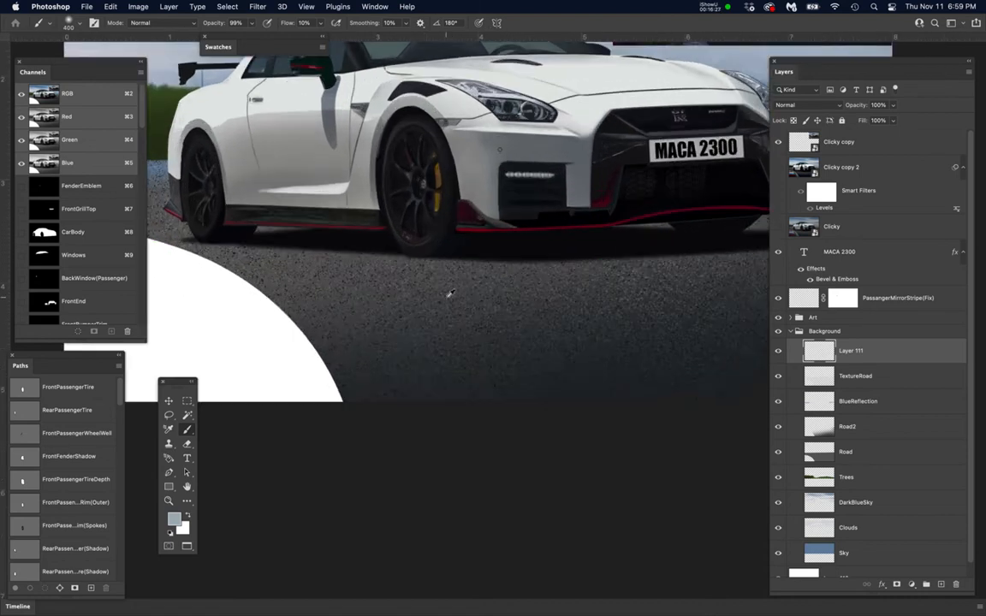
pyautogui.scroll(4, 448, 294)
pyautogui.click(343, 278)
pyautogui.click(315, 293)
pyautogui.scroll(-3, 368, 286)
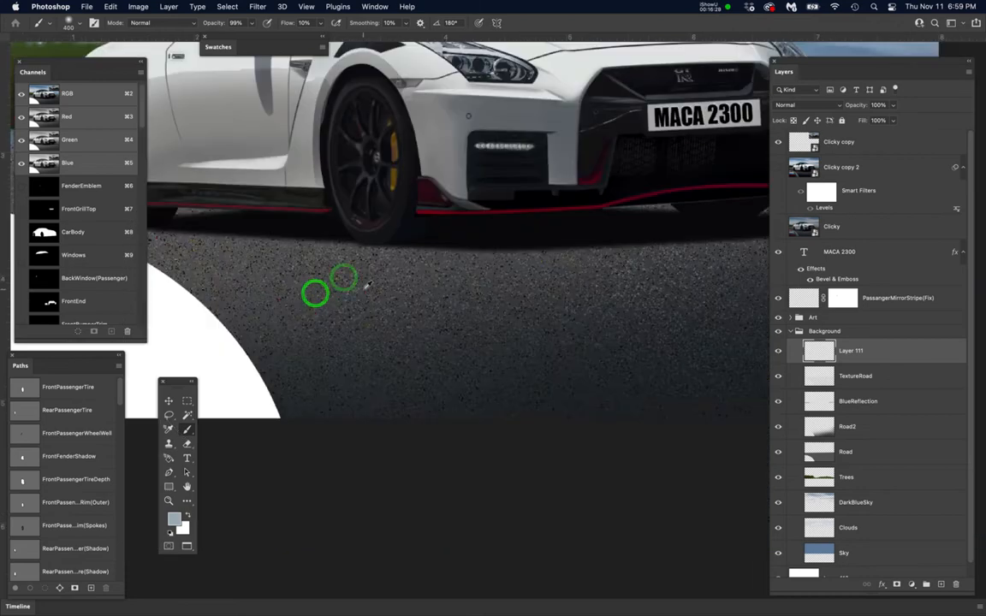
pyautogui.scroll(-3, 366, 285)
pyautogui.click(334, 355)
pyautogui.click(508, 328)
pyautogui.click(598, 319)
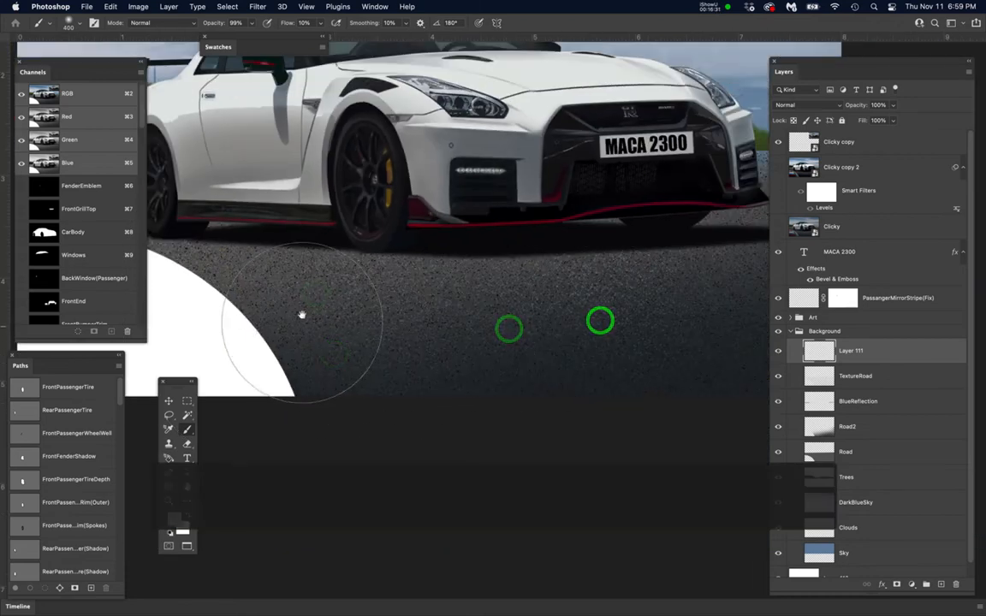
# - Brush light specks onto the road area beside the rear wheel and above the white curve
pyautogui.moveTo(302, 316); pyautogui.dragTo(571, 388)
pyautogui.scroll(3, 342, 269)
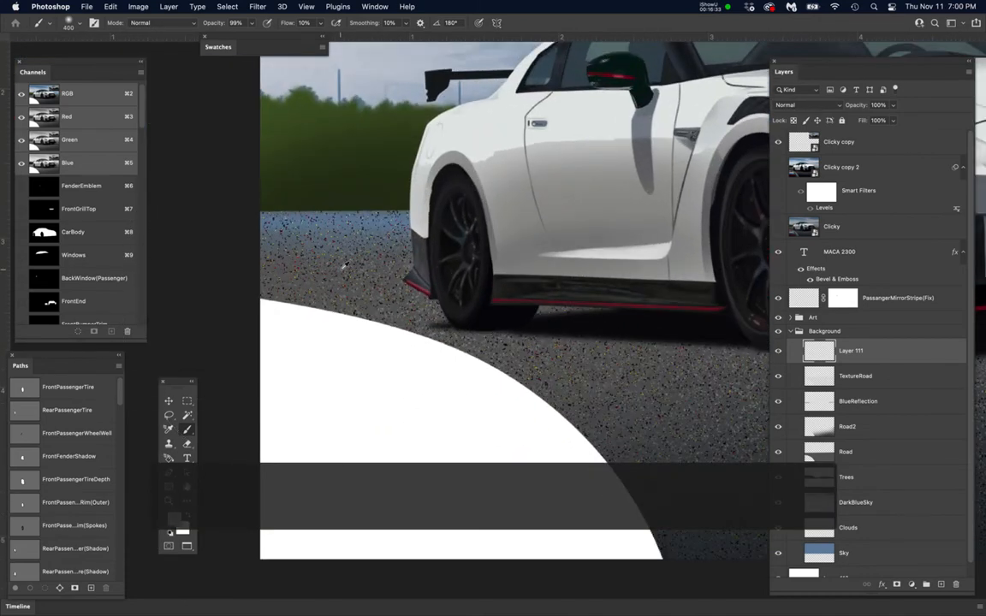
pyautogui.scroll(-4, 343, 266)
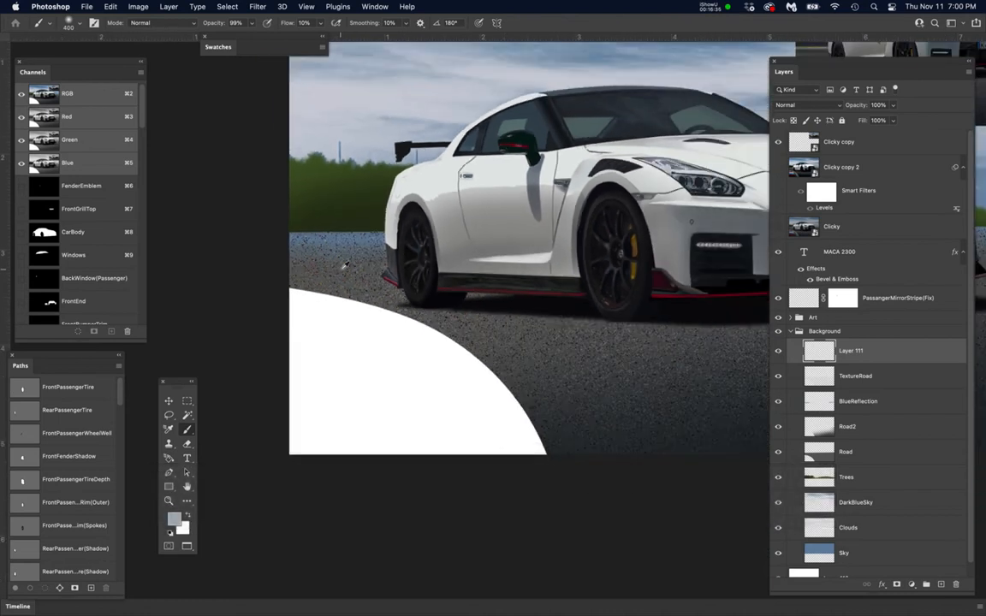
pyautogui.scroll(2, 349, 261)
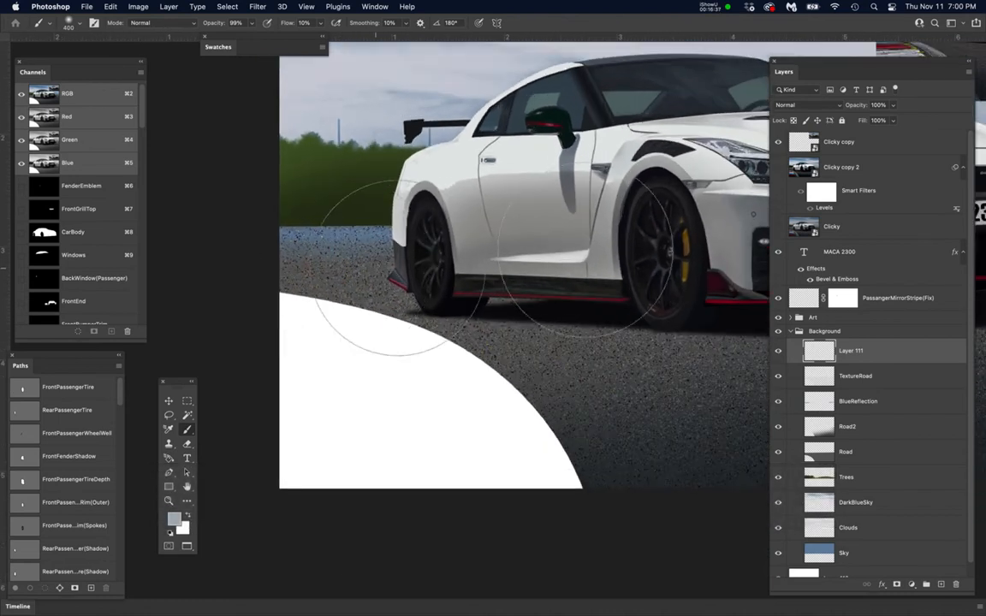
# - Clear the speckle selection and hide Layer 111 to compare the road without its light specks
pyautogui.press('super+d')
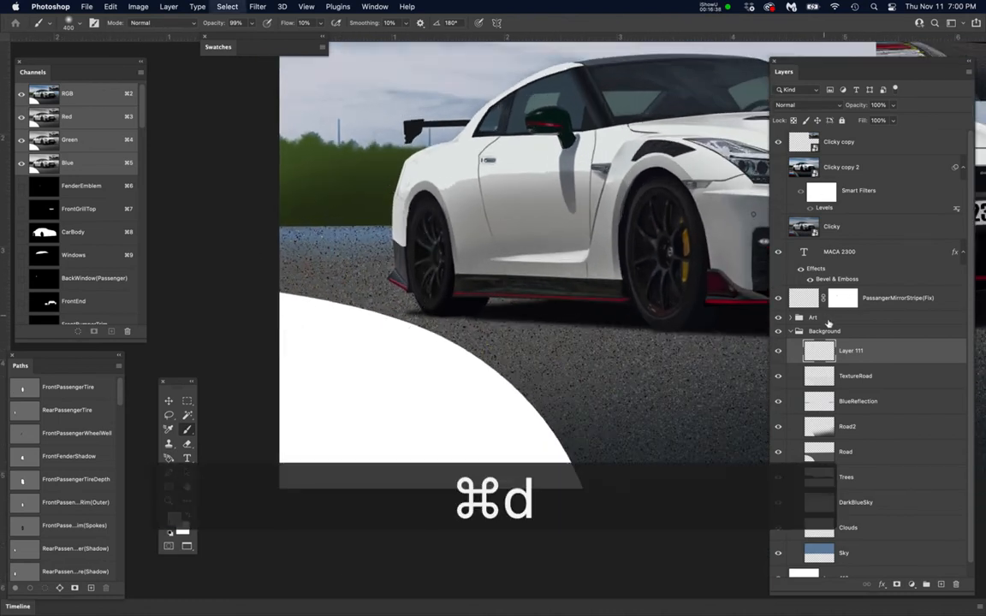
pyautogui.click(780, 352)
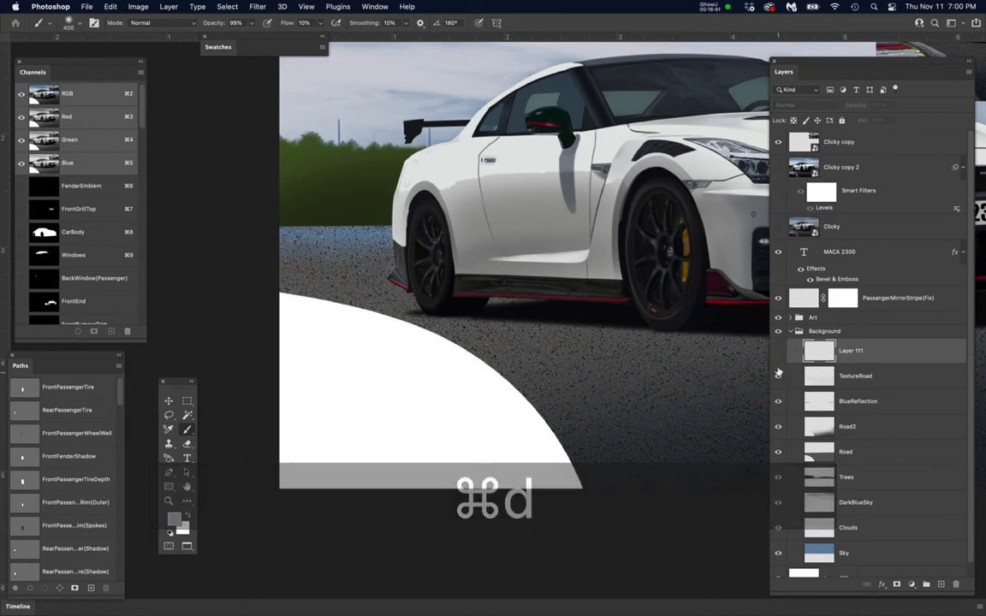
# - Add a layer mask to the TextureRoad layer
pyautogui.click(898, 377)
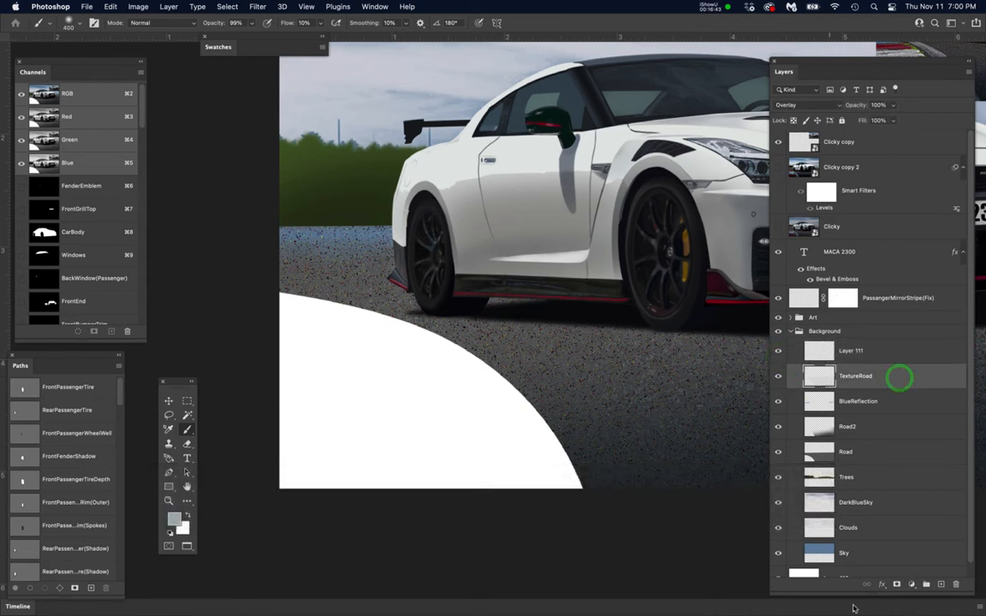
pyautogui.click(898, 583)
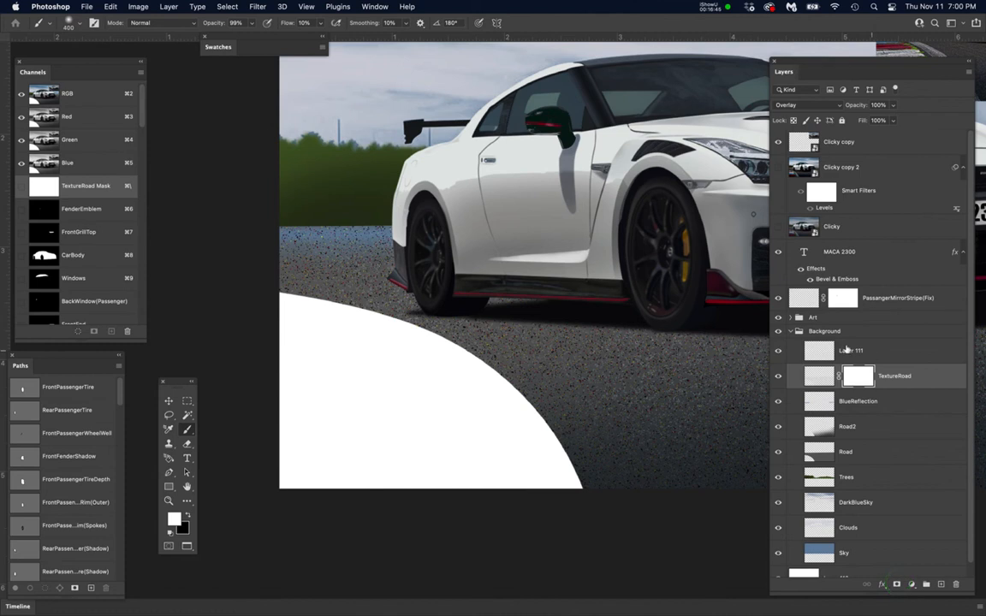
# - Rename Layer 111 as LightTexture, save the document and give the layer its own mask
pyautogui.click(851, 352)
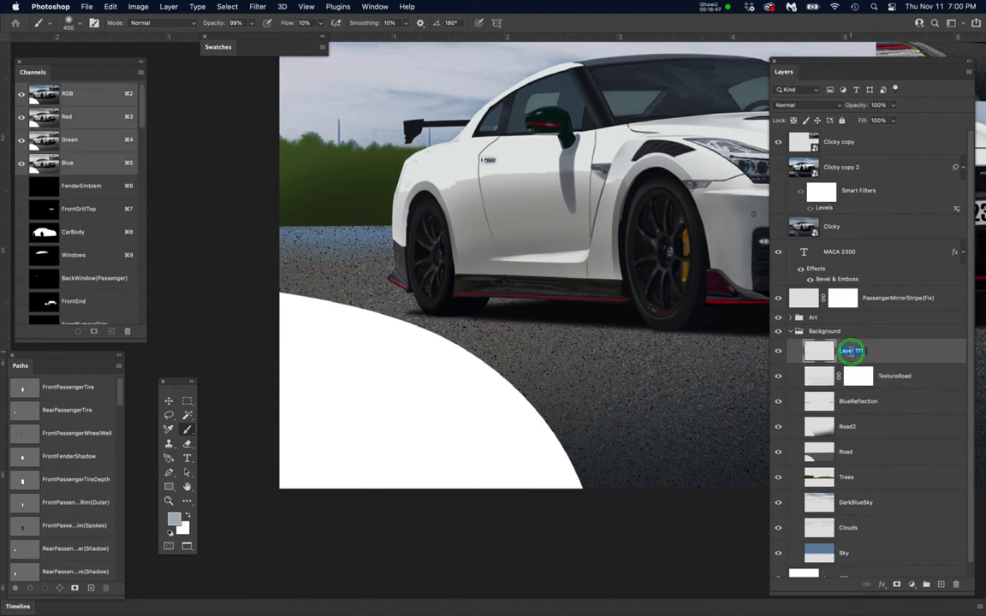
pyautogui.write('LightTextu')
pyautogui.press('Return')
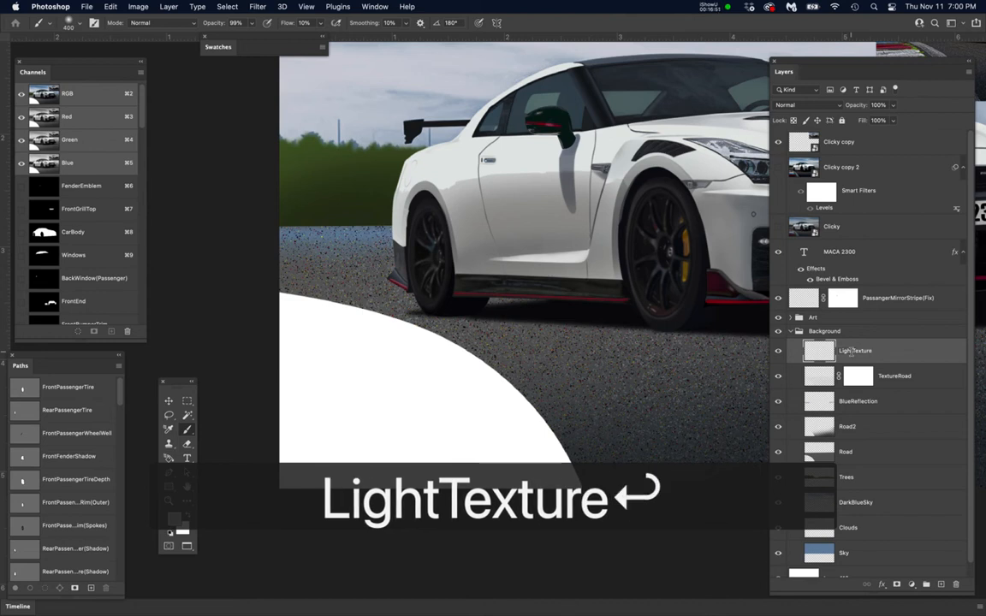
pyautogui.press('super+s')
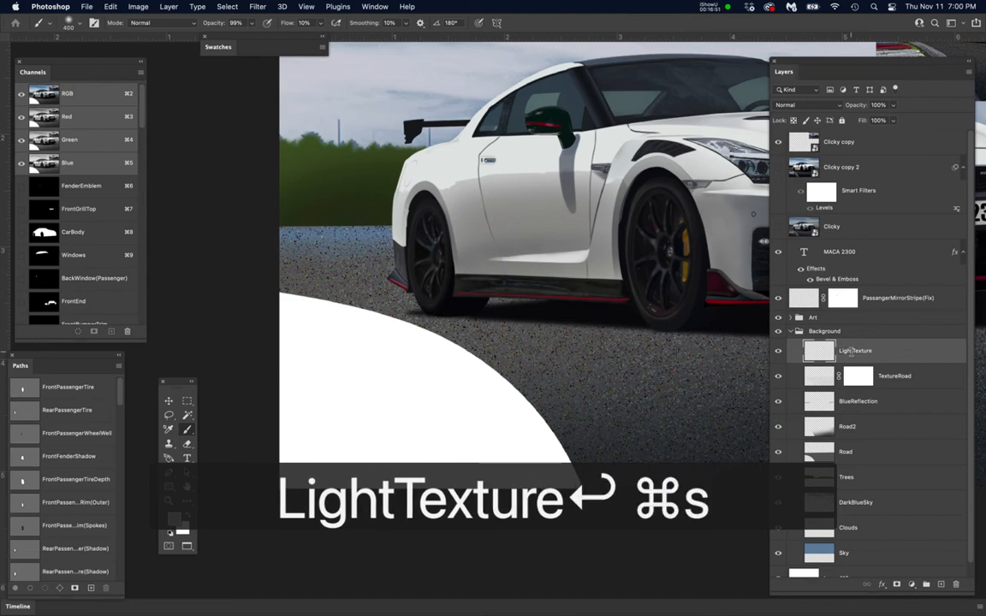
pyautogui.click(896, 585)
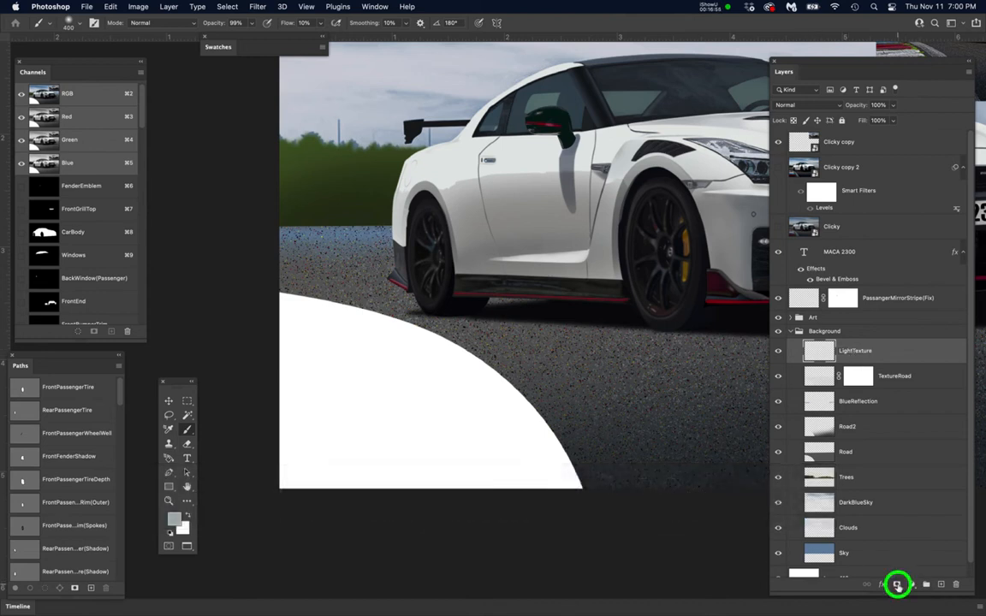
# - With a black brush of size 100 and 8% smoothing, fade the specks on the TextureRoad mask across the distant road behind the rear wheel
pyautogui.click(869, 377)
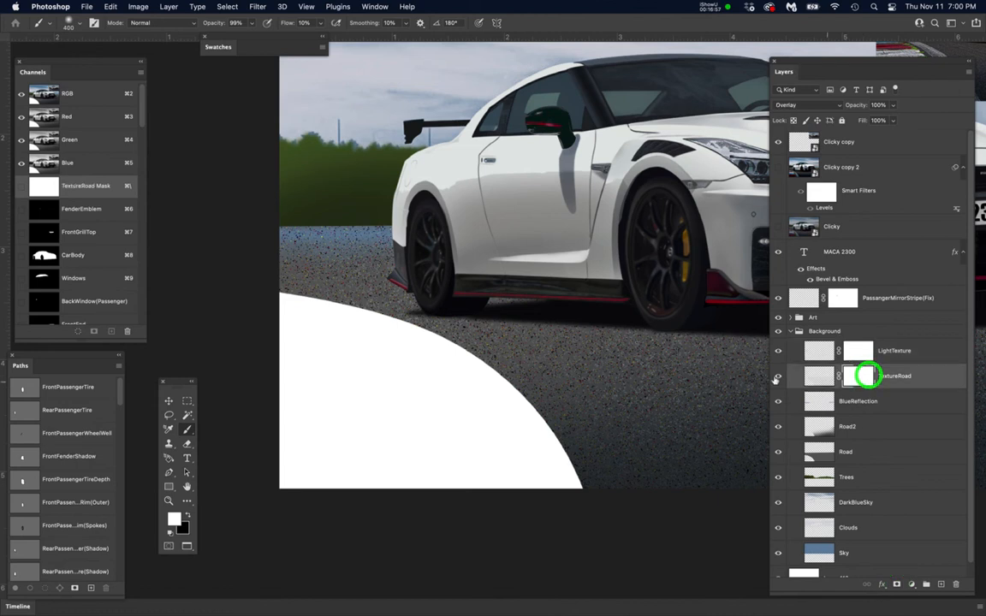
pyautogui.keyDown('super'); pyautogui.click(302, 275); pyautogui.keyUp('super')
pyautogui.moveTo(305, 327); pyautogui.dragTo(354, 381)
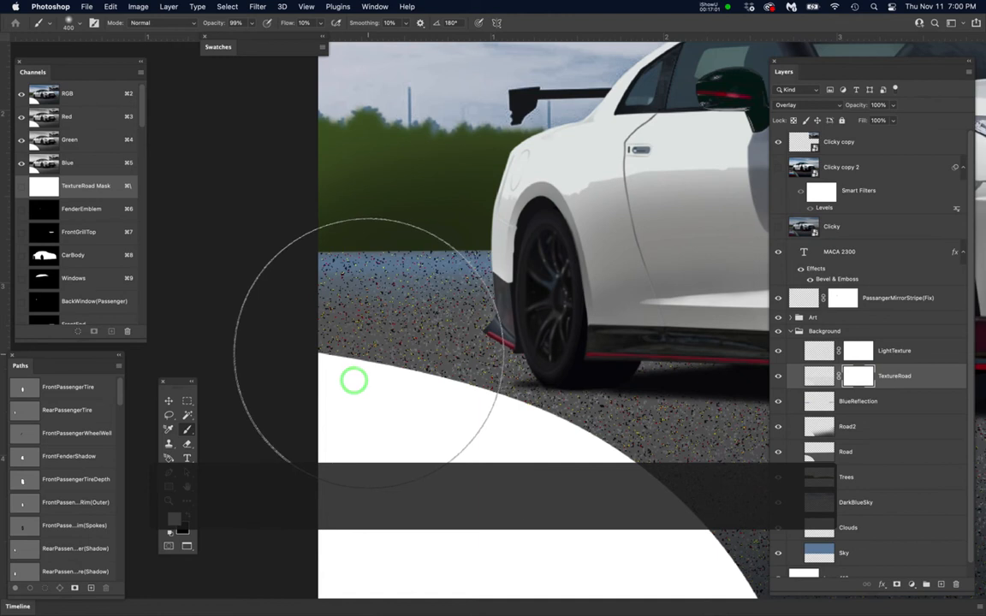
pyautogui.press('x')
pyautogui.press('[')
pyautogui.press('[')
pyautogui.press('[')
pyautogui.press('[')
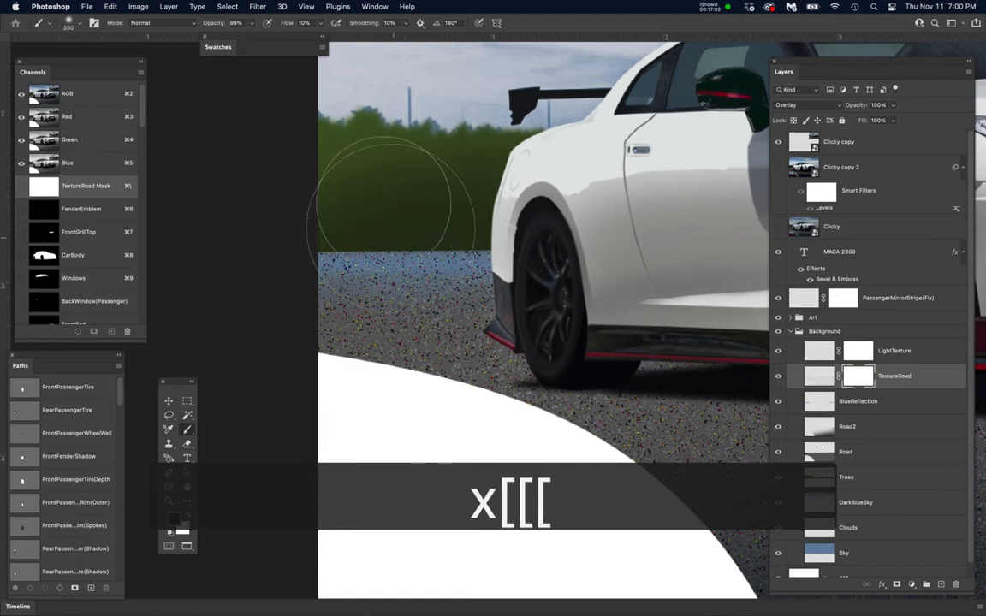
pyautogui.click(387, 22)
pyautogui.write('8')
pyautogui.press('Return')
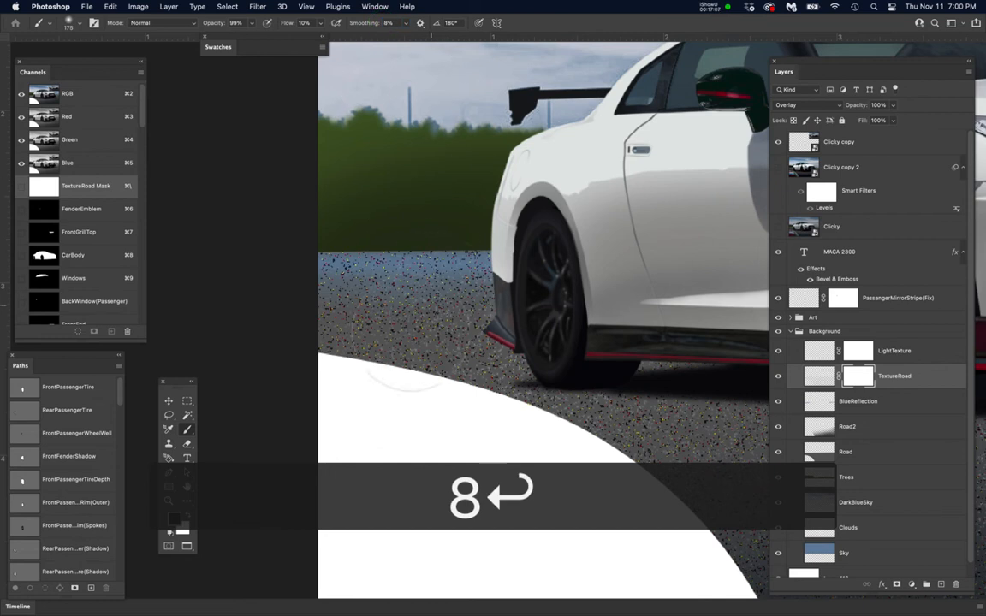
pyautogui.press('[')
pyautogui.press('[')
pyautogui.press('[')
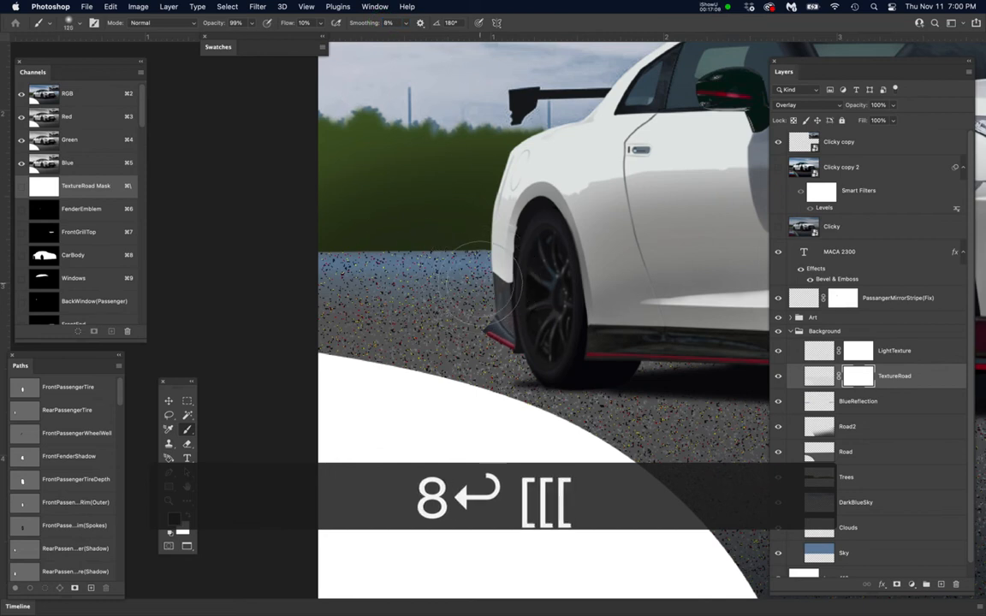
pyautogui.moveTo(304, 287)
pyautogui.mouseDown()
pyautogui.moveTo(463, 308)
pyautogui.moveTo(465, 319)
pyautogui.moveTo(419, 320)
pyautogui.moveTo(320, 274)
pyautogui.mouseUp()
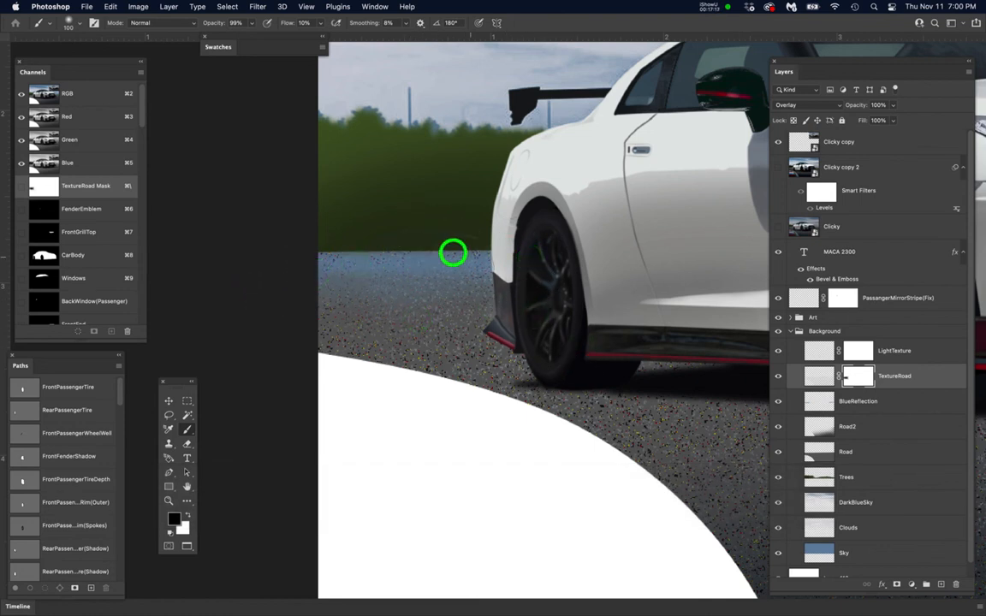
# - Fade the dark specks on the TextureRoad mask along the distant road beyond the front bumper
pyautogui.scroll(-3, 459, 322)
pyautogui.scroll(-1, 458, 324)
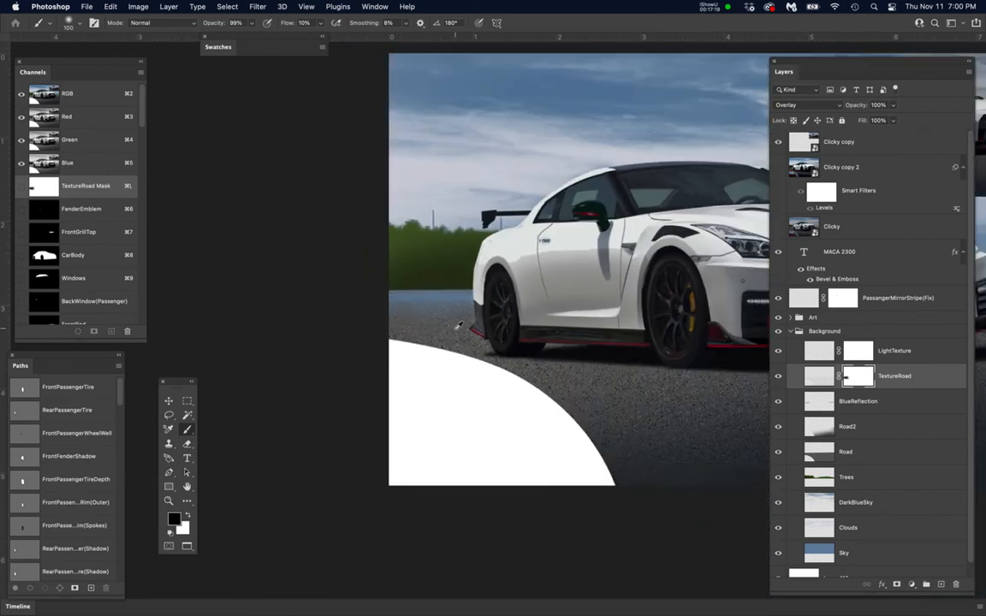
pyautogui.moveTo(458, 355); pyautogui.dragTo(400, 358)
pyautogui.moveTo(565, 359); pyautogui.dragTo(371, 380)
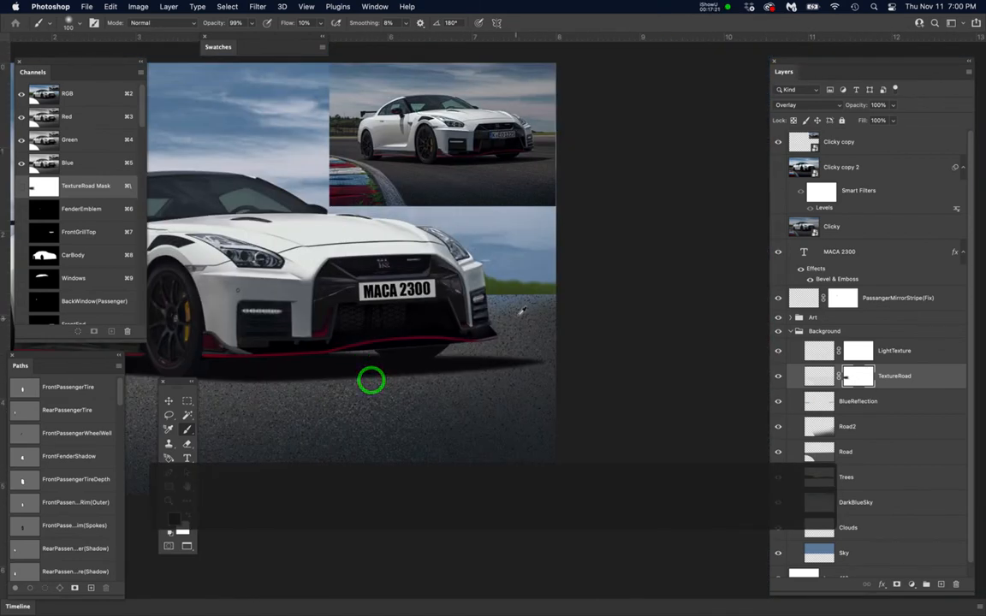
pyautogui.scroll(3, 526, 307)
pyautogui.moveTo(458, 275)
pyautogui.mouseDown()
pyautogui.moveTo(624, 266)
pyautogui.moveTo(370, 281)
pyautogui.moveTo(434, 314)
pyautogui.moveTo(542, 305)
pyautogui.moveTo(582, 339)
pyautogui.moveTo(742, 330)
pyautogui.moveTo(635, 267)
pyautogui.moveTo(581, 302)
pyautogui.moveTo(552, 353)
pyautogui.moveTo(603, 387)
pyautogui.moveTo(613, 330)
pyautogui.moveTo(642, 308)
pyautogui.mouseUp()
pyautogui.moveTo(583, 294); pyautogui.dragTo(404, 286)
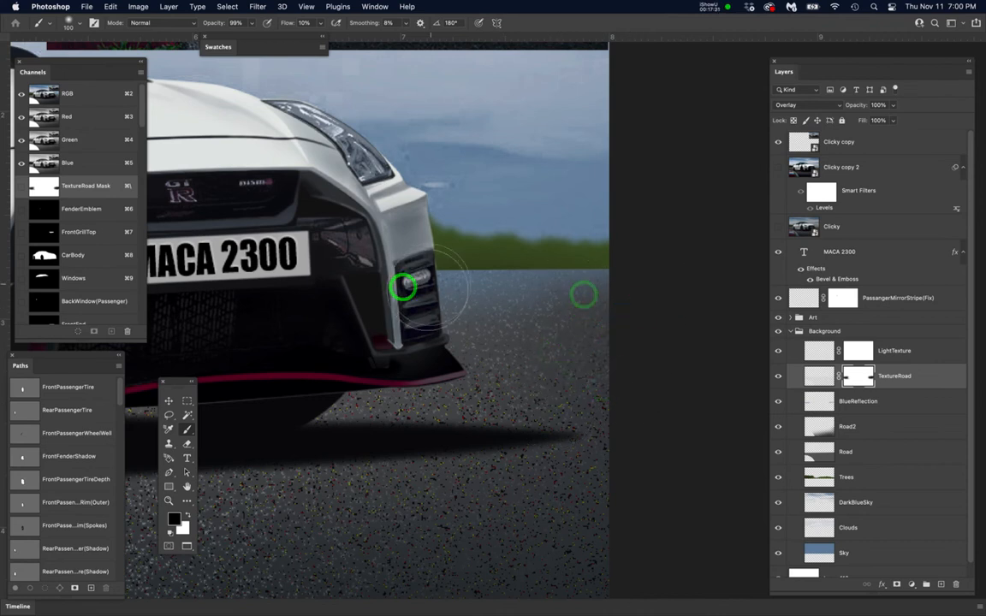
pyautogui.scroll(-10, 428, 298)
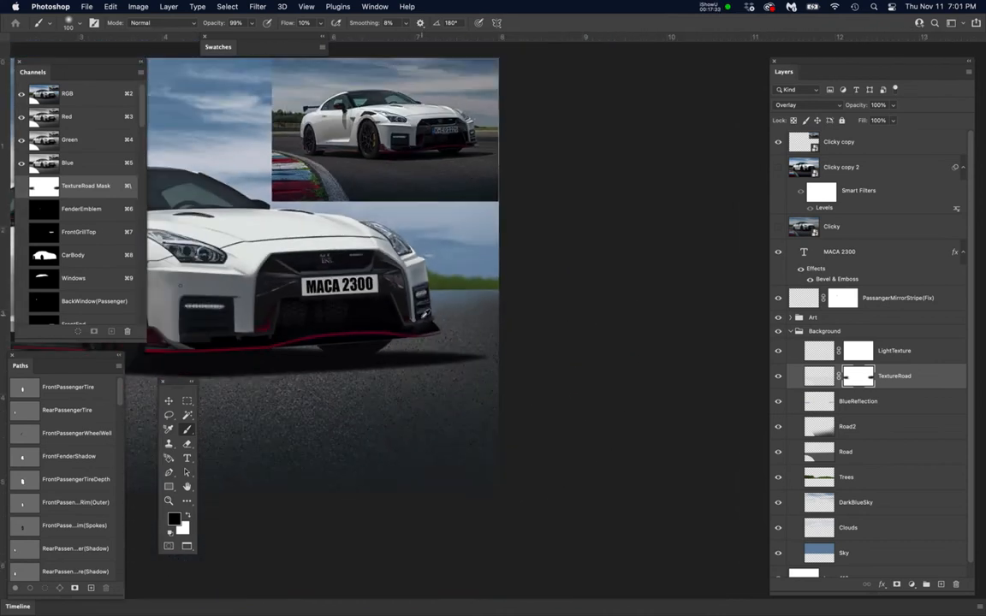
pyautogui.moveTo(414, 340); pyautogui.dragTo(594, 316)
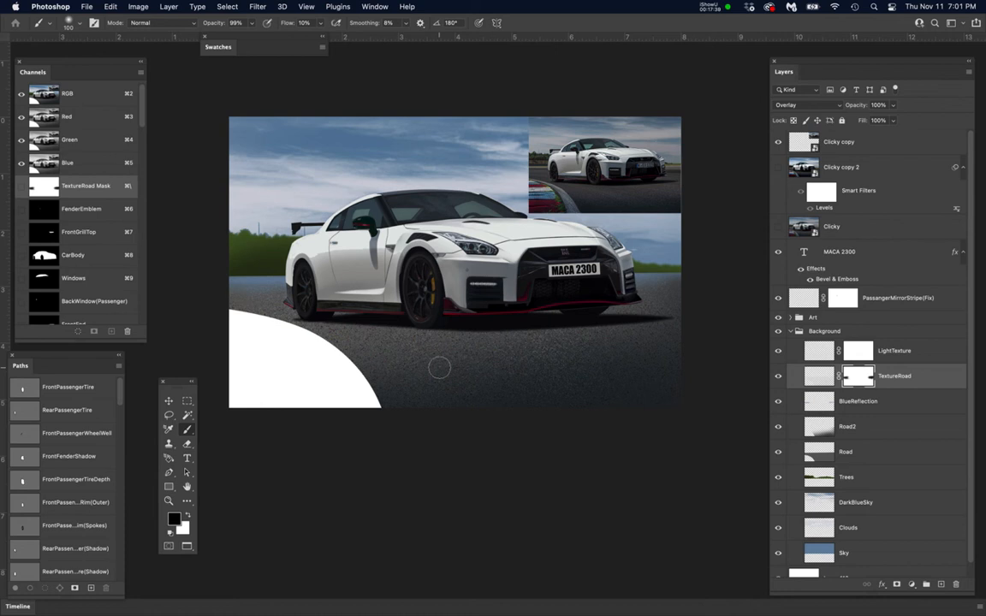
# - Create a new layer above LightTexture and name it Strtipes
pyautogui.click(926, 349)
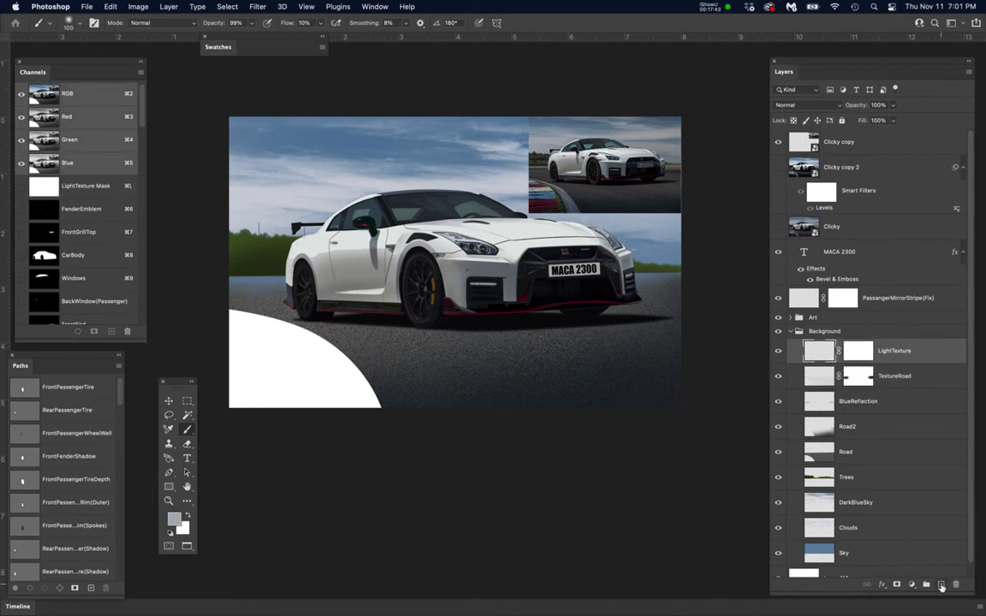
pyautogui.click(941, 585)
pyautogui.doubleClick(856, 350)
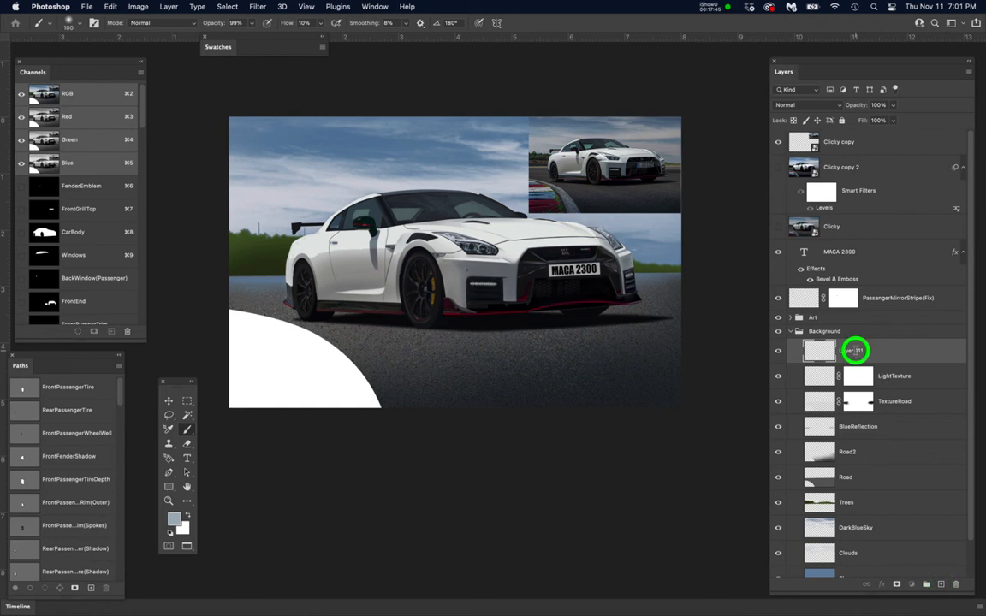
pyautogui.write('Strtipes')
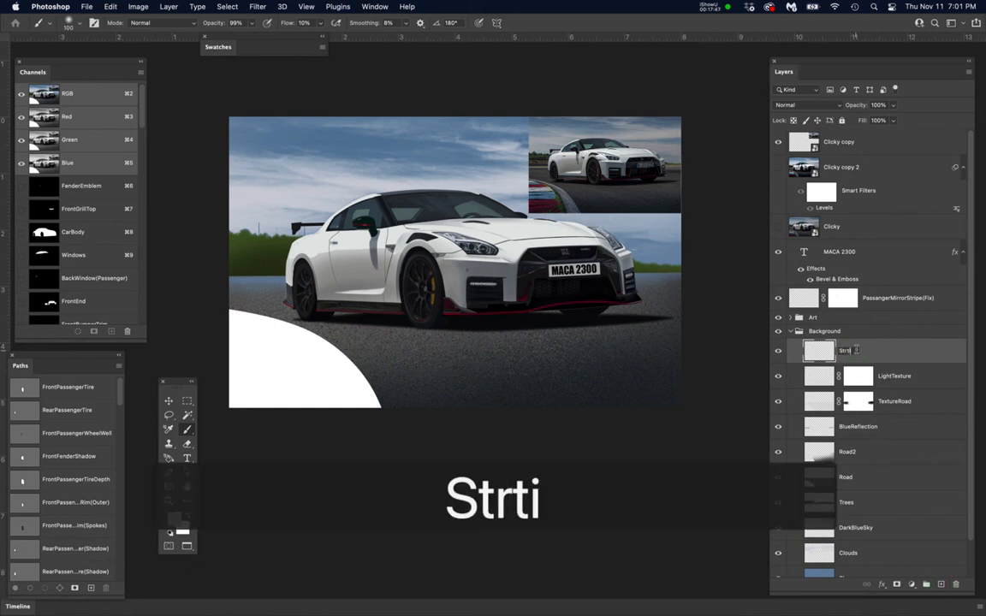
pyautogui.press('Return')
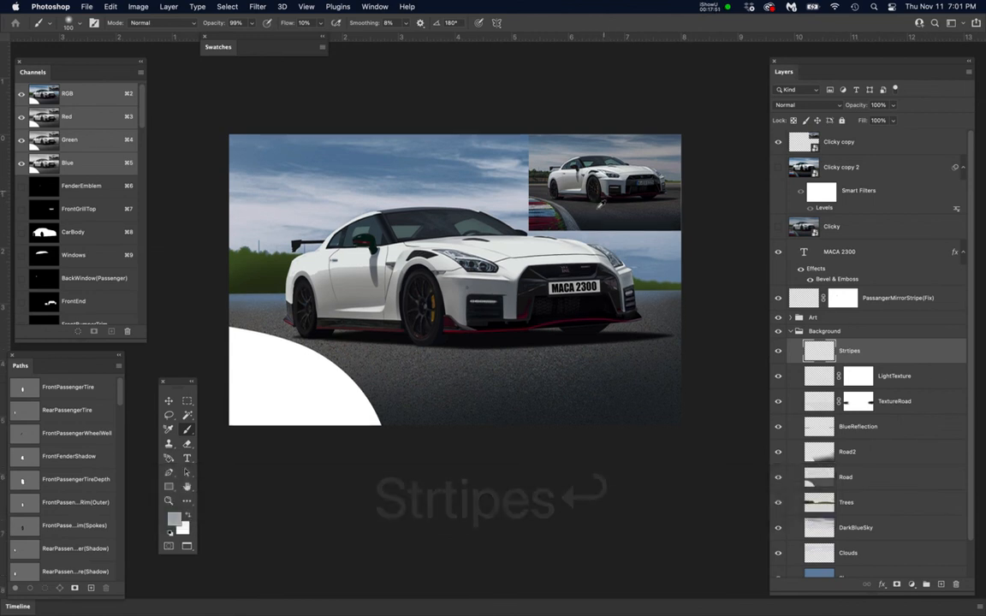
# - Sample the grey of the curved road stripe in the reference photo as the foreground colour
pyautogui.scroll(5, 531, 214)
pyautogui.scroll(4, 536, 223)
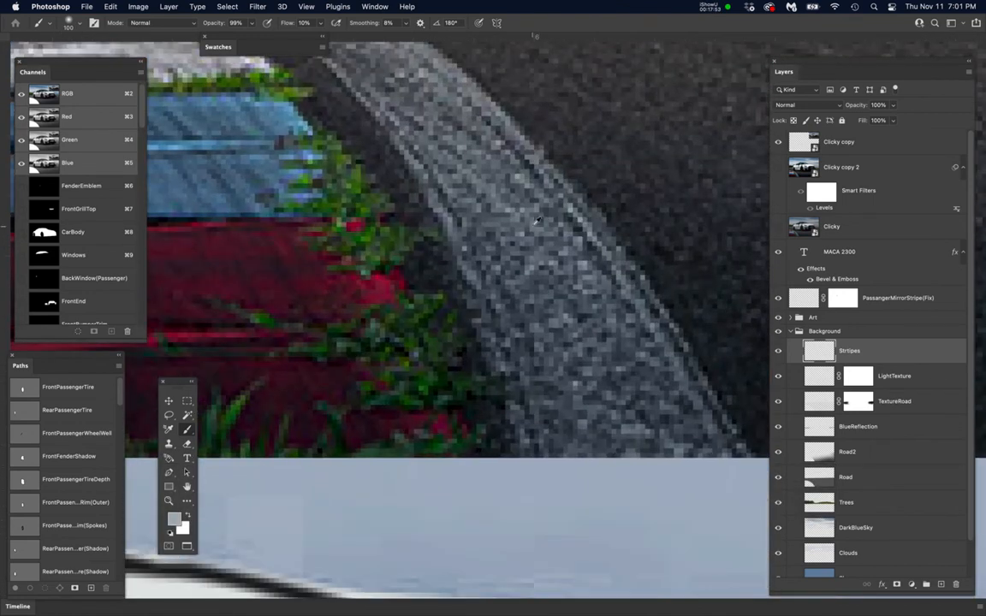
pyautogui.keyDown('alt'); pyautogui.click(537, 212); pyautogui.keyUp('alt')
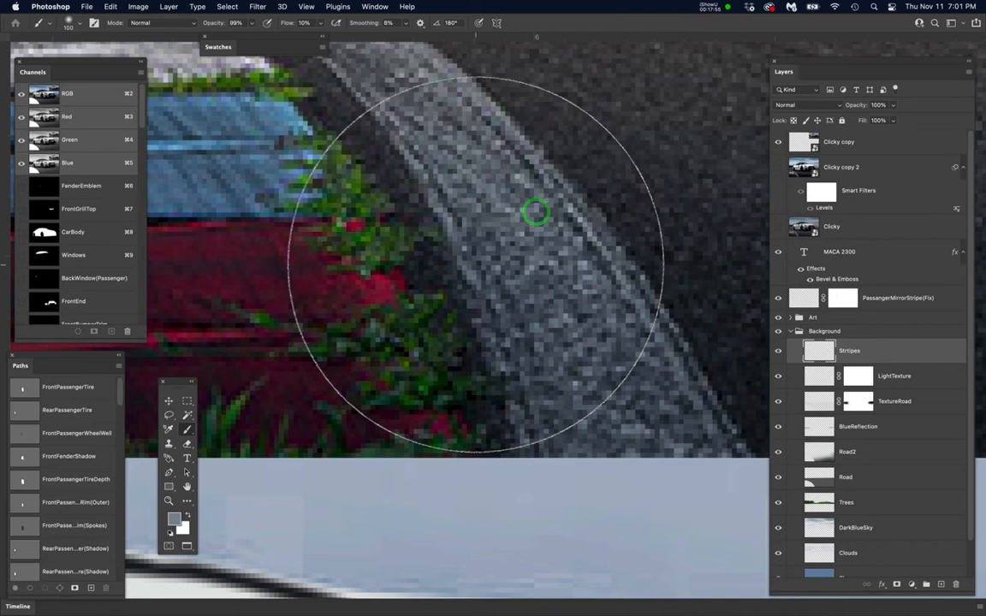
# - Load the RoadStripes path as a selection and hide its outline
pyautogui.scroll(-8, 476, 265)
pyautogui.scroll(-5, 478, 263)
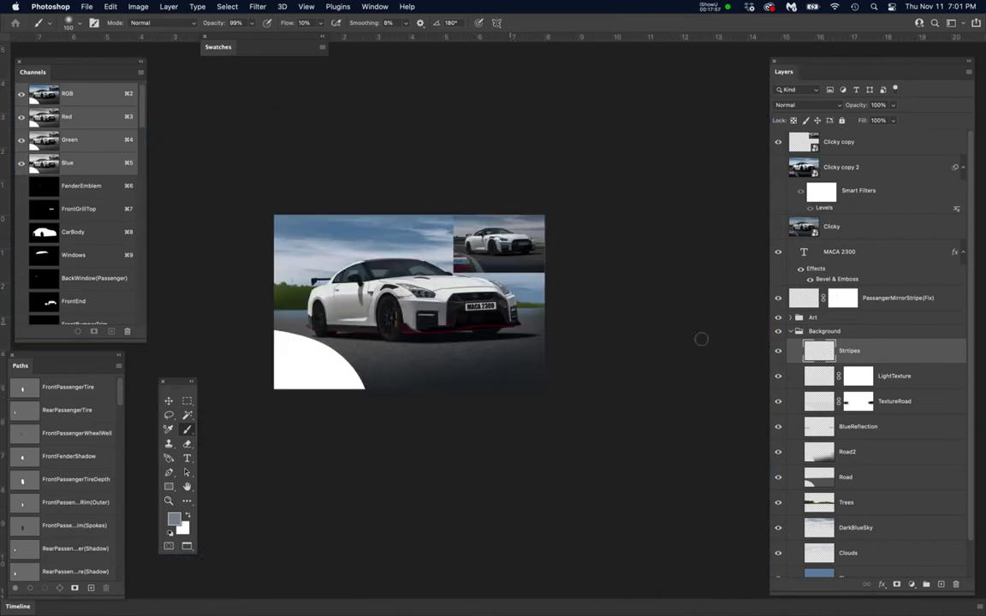
pyautogui.moveTo(617, 341); pyautogui.dragTo(668, 331)
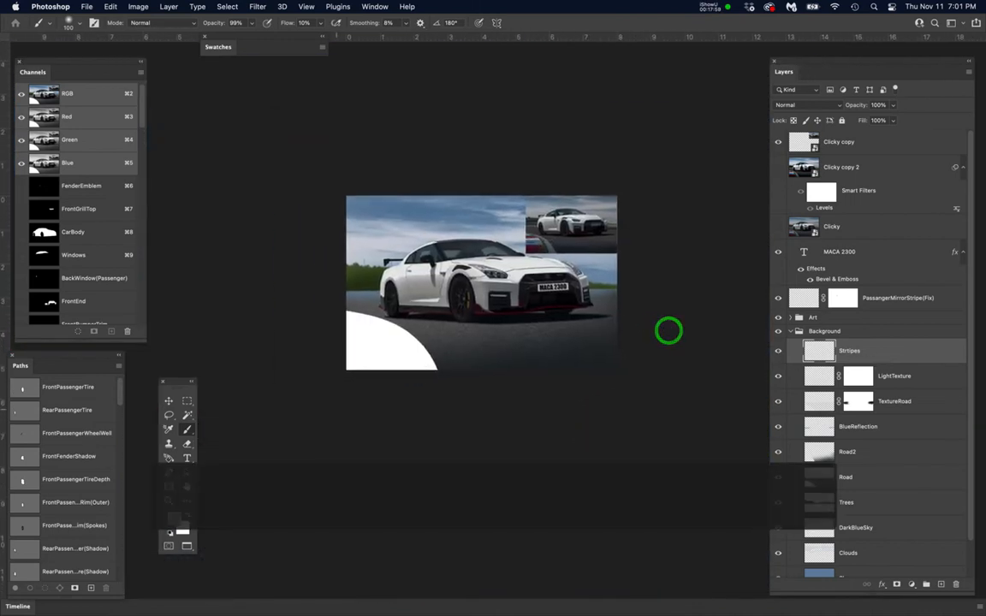
pyautogui.scroll(-10, 70, 446)
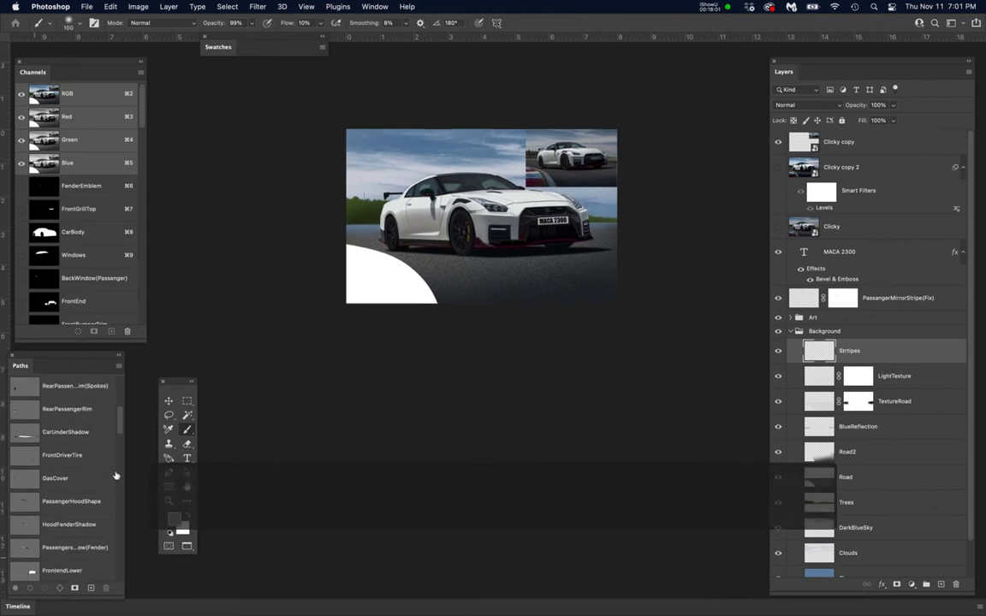
pyautogui.moveTo(120, 436); pyautogui.dragTo(77, 604)
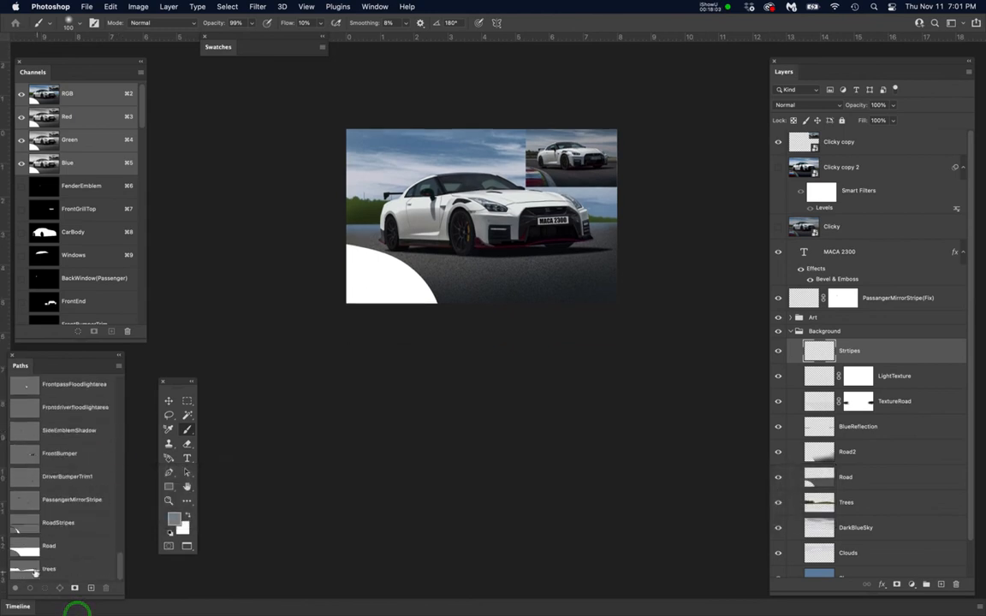
pyautogui.click(27, 529)
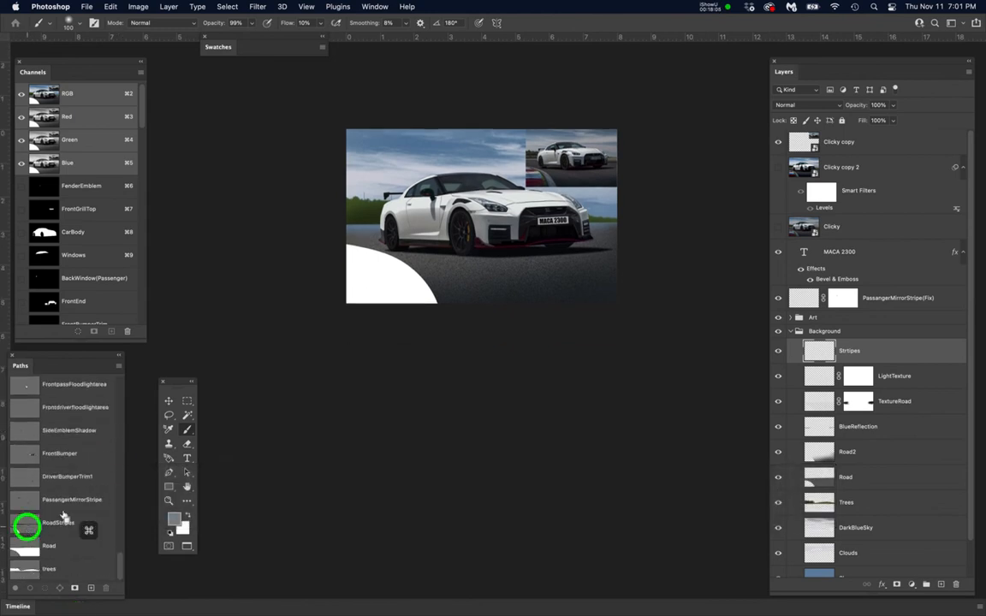
pyautogui.scroll(2, 503, 174)
pyautogui.scroll(1, 502, 174)
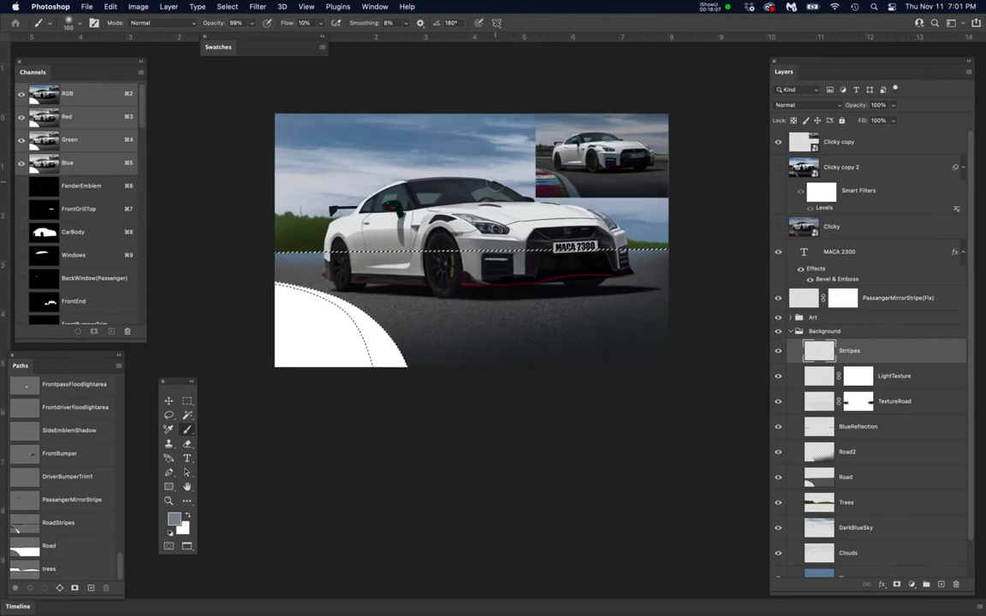
pyautogui.press('super+h')
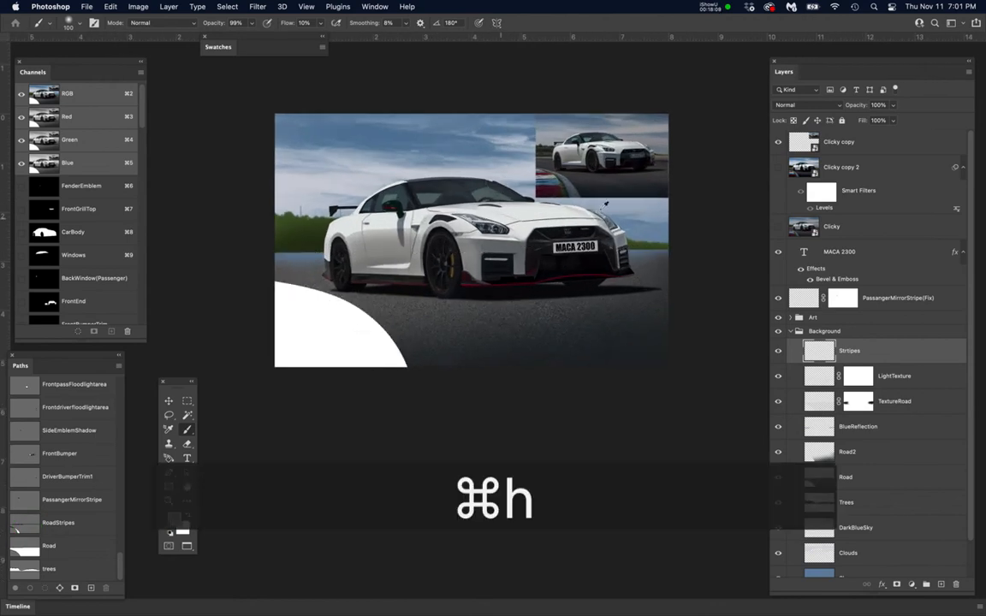
# - Fill the road stripe selection on the Strtipes layer with the sampled grey, collapse the layer list and deselect
pyautogui.scroll(5, 291, 248)
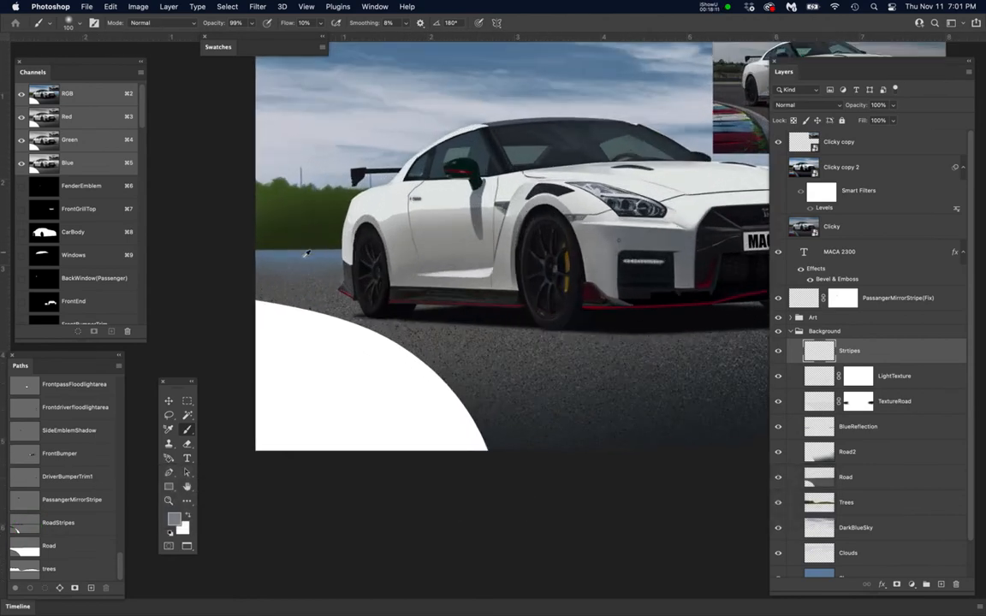
pyautogui.moveTo(401, 329); pyautogui.dragTo(368, 357)
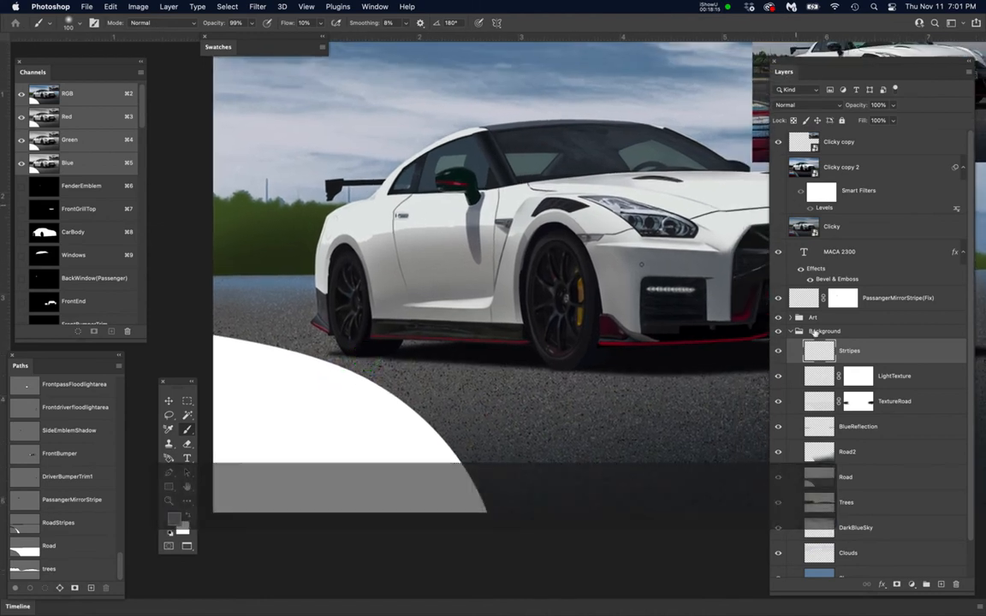
pyautogui.click(888, 347)
pyautogui.doubleClick(785, 72)
pyautogui.moveTo(634, 341); pyautogui.dragTo(593, 344)
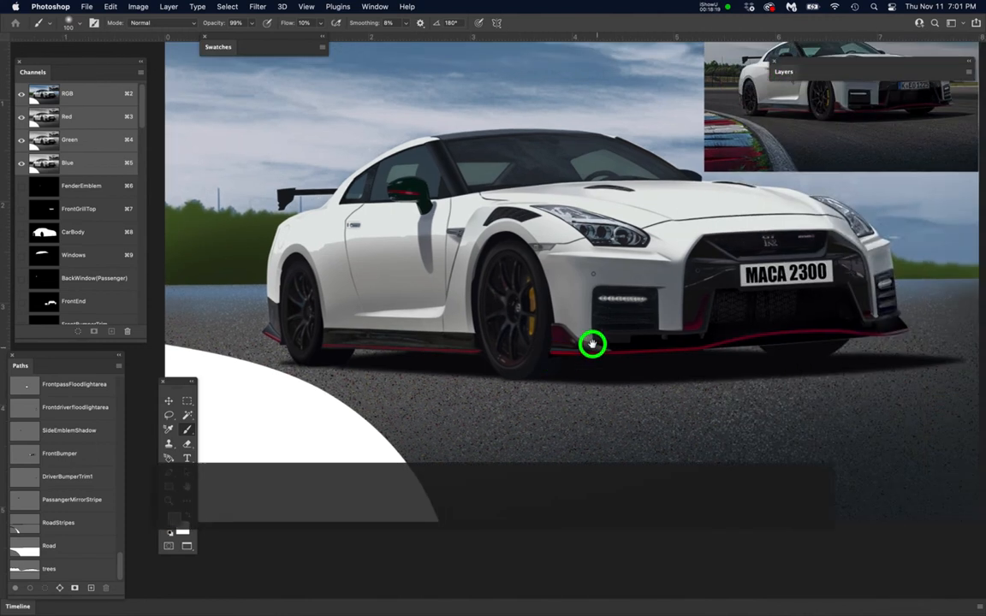
pyautogui.hotkey('alt', 'BackSpace')
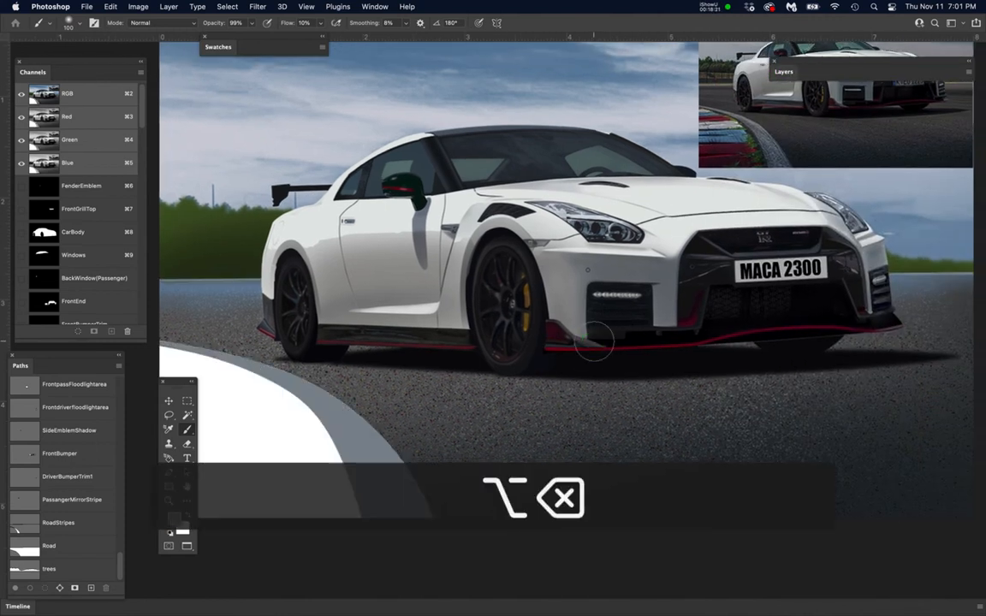
pyautogui.press('super+d')
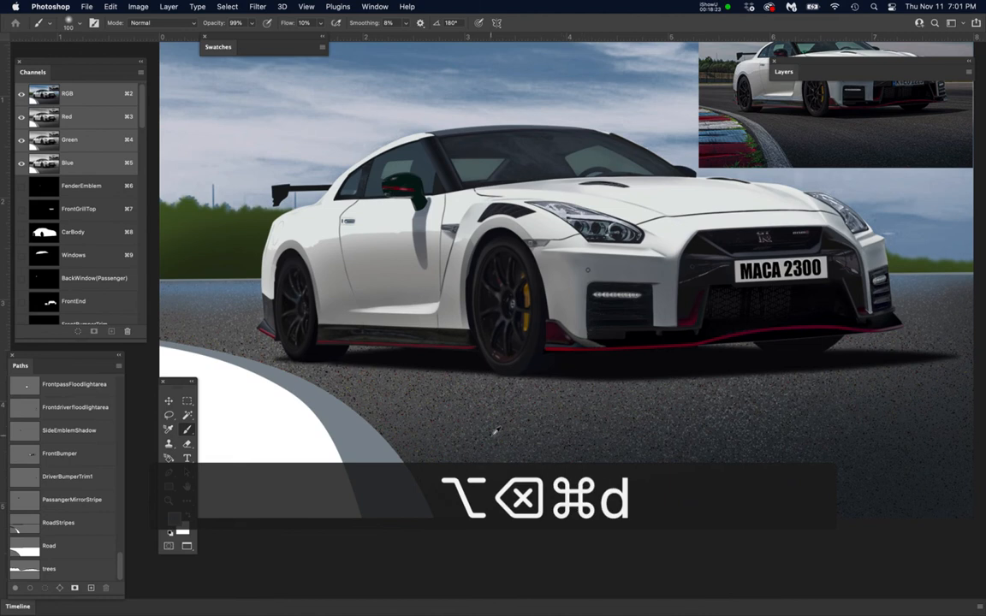
# - Inspect the curved road stripe in the reference photo and create a new layer above the Strtipes layer
pyautogui.scroll(-2, 492, 437)
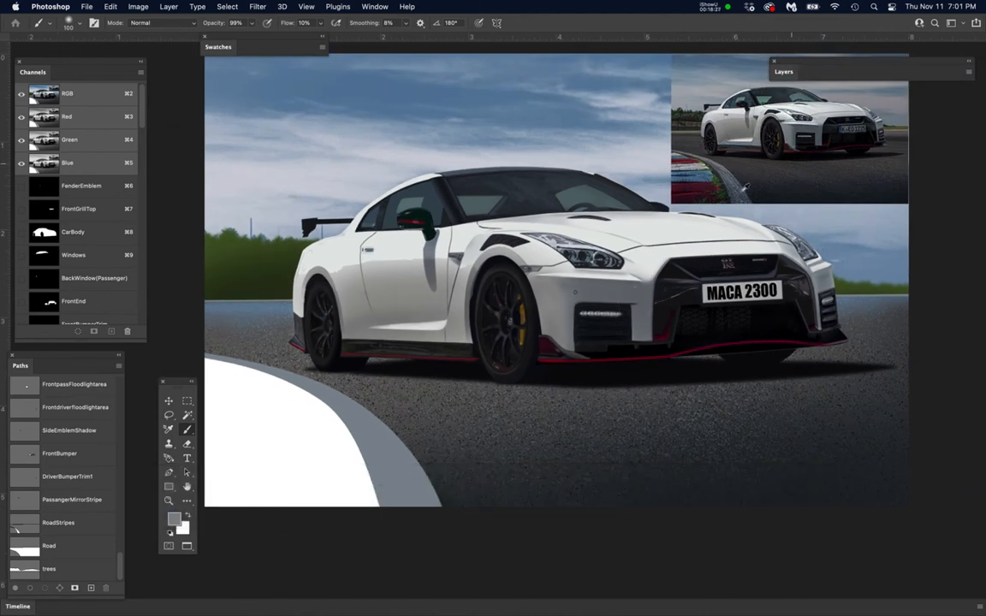
pyautogui.scroll(5, 769, 177)
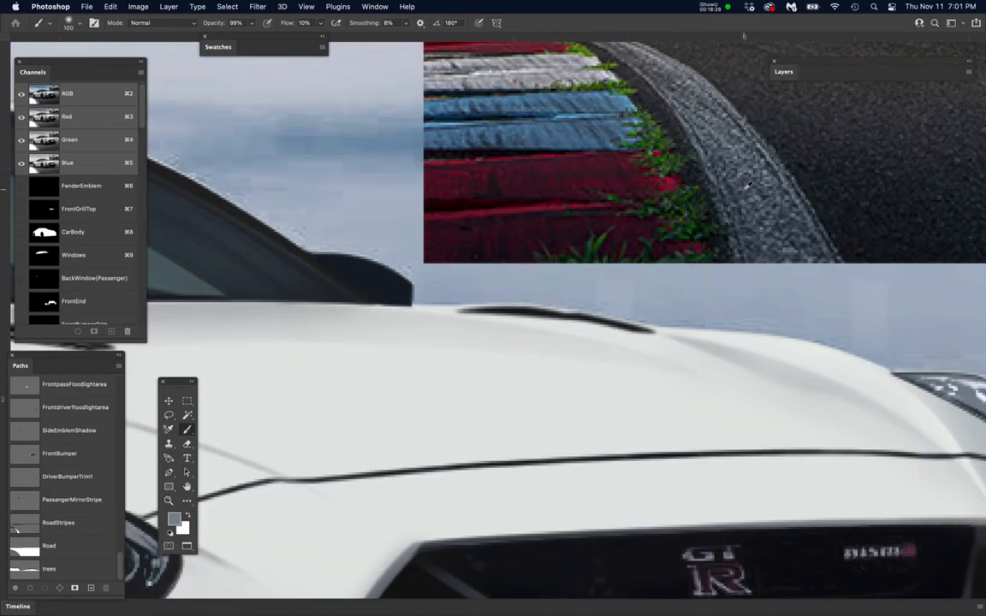
pyautogui.scroll(-5, 748, 183)
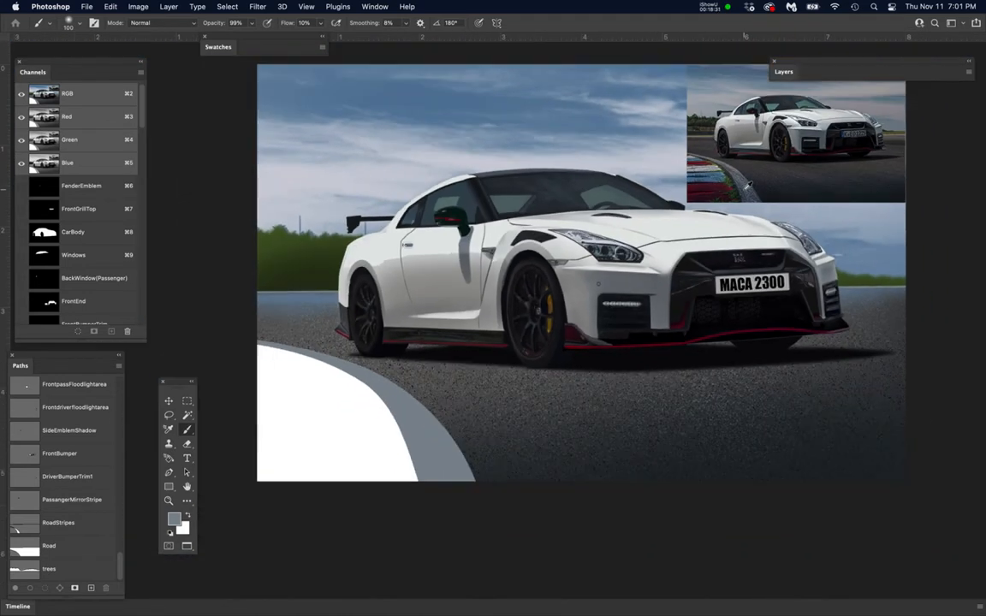
pyautogui.scroll(1, 747, 185)
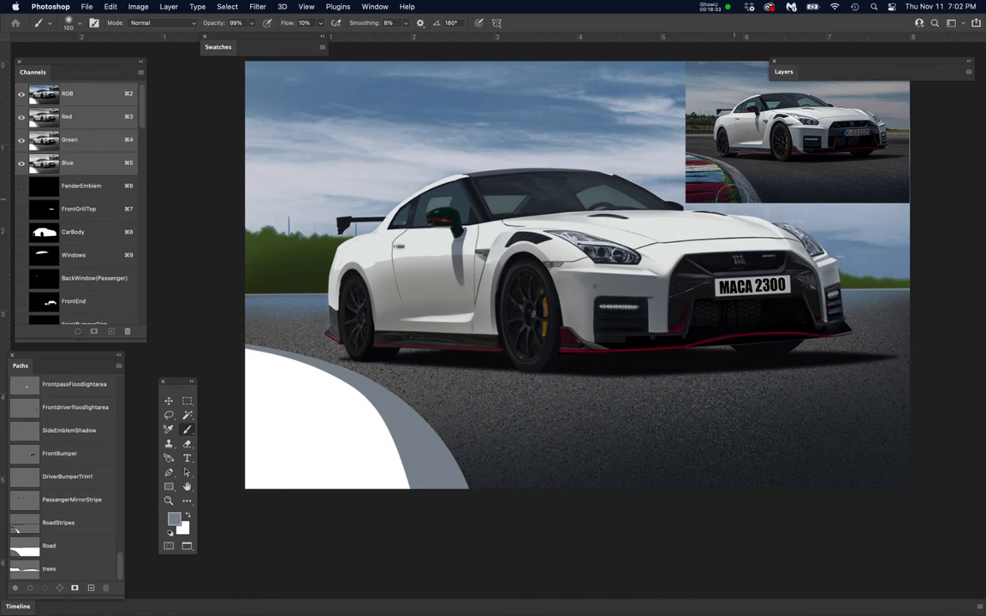
pyautogui.scroll(-2, 726, 203)
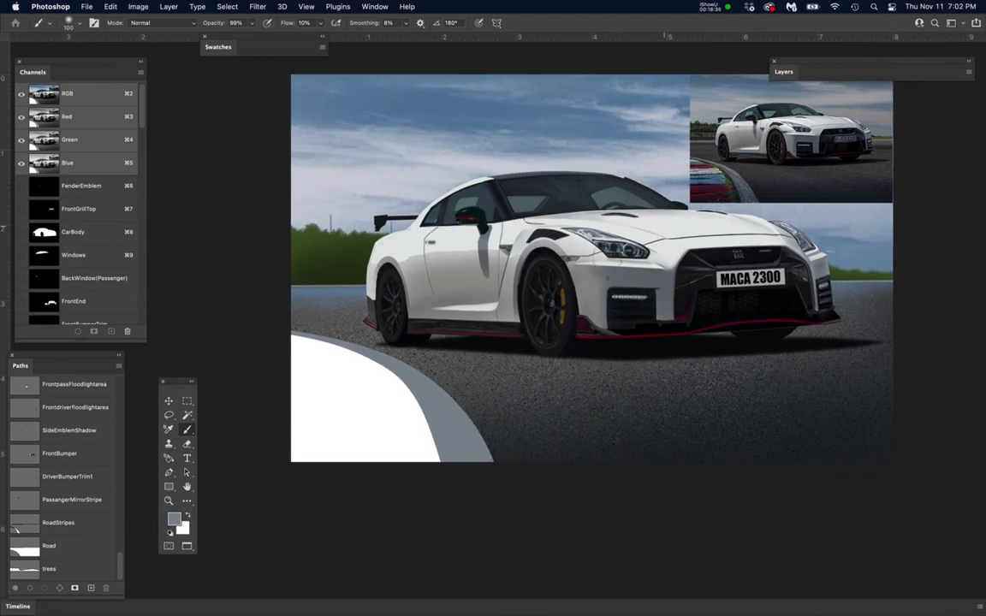
pyautogui.click(784, 72)
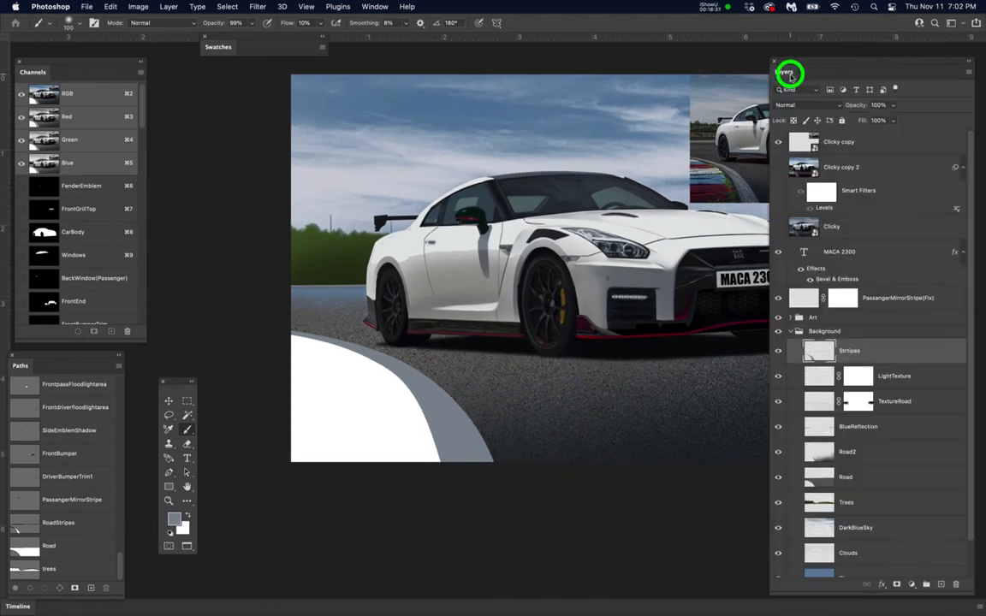
pyautogui.click(940, 584)
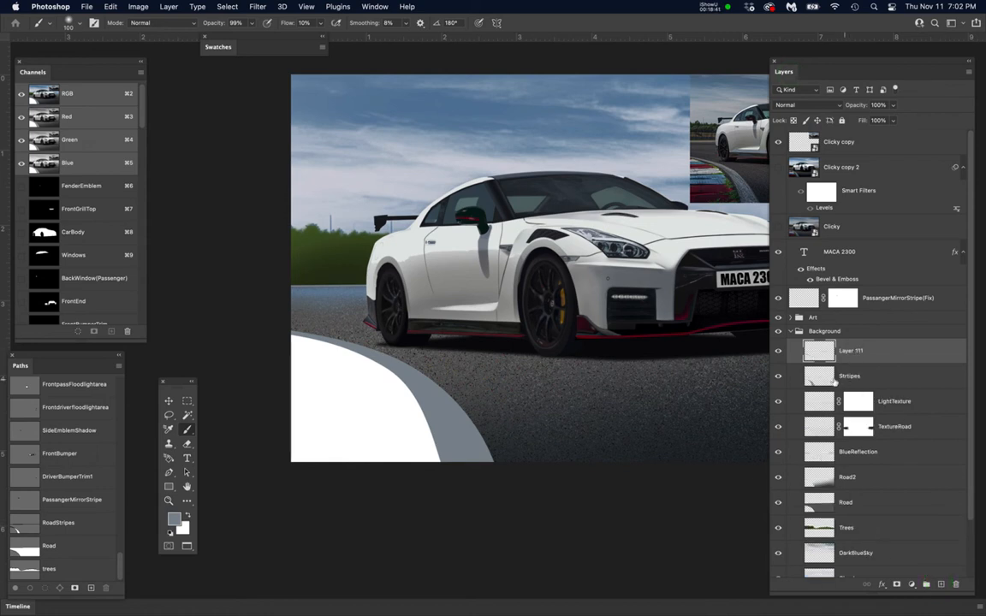
# - Load the Strtipes layer's pixels as a selection, fill it with black (000000) on the new layer and deselect
pyautogui.keyDown('super'); pyautogui.click(819, 375); pyautogui.keyUp('super')
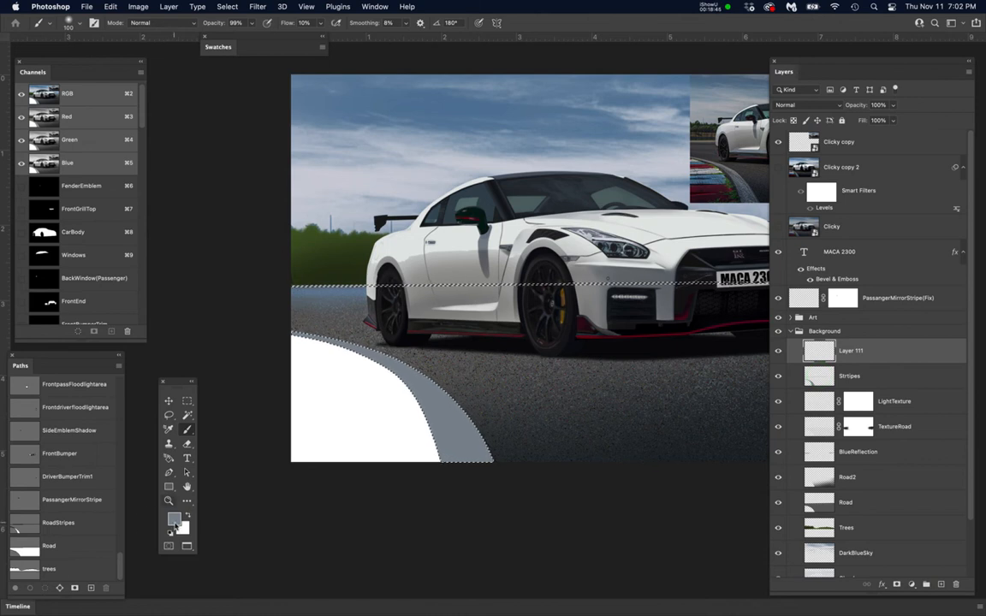
pyautogui.click(174, 520)
pyautogui.click(307, 408)
pyautogui.moveTo(307, 409); pyautogui.dragTo(341, 456)
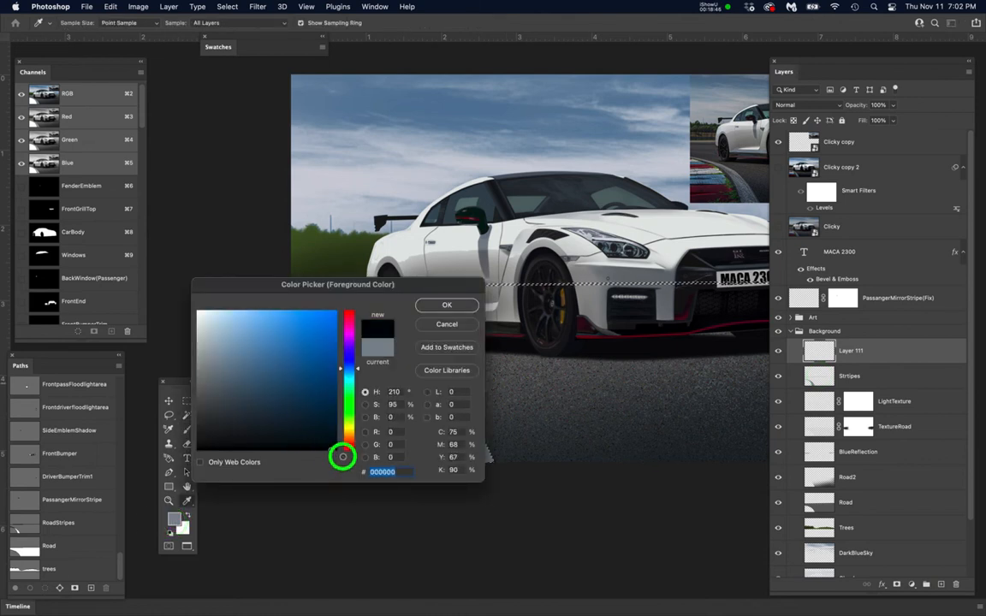
pyautogui.click(436, 304)
pyautogui.hotkey('alt', 'BackSpace')
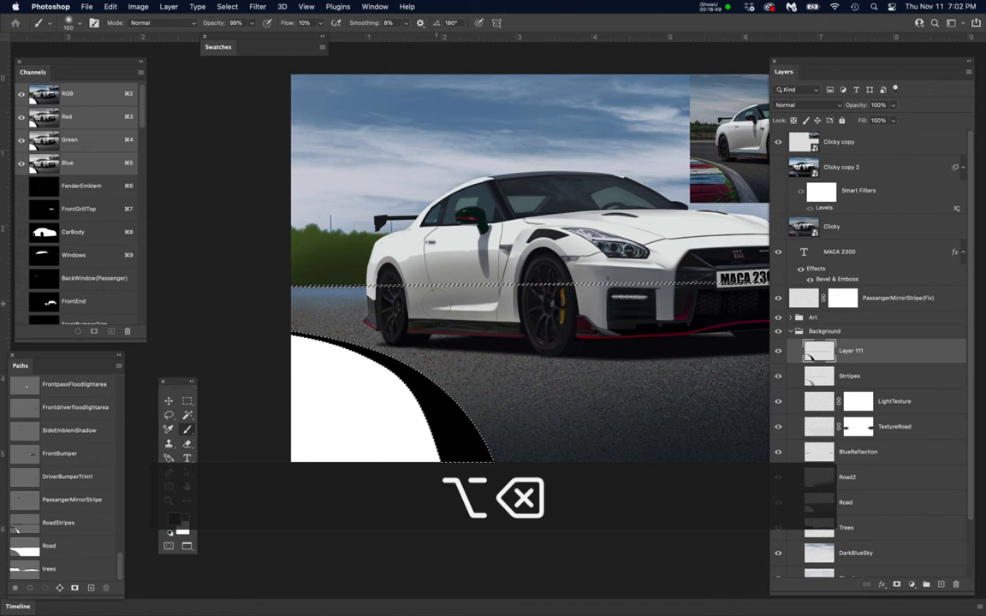
pyautogui.press('super+d')
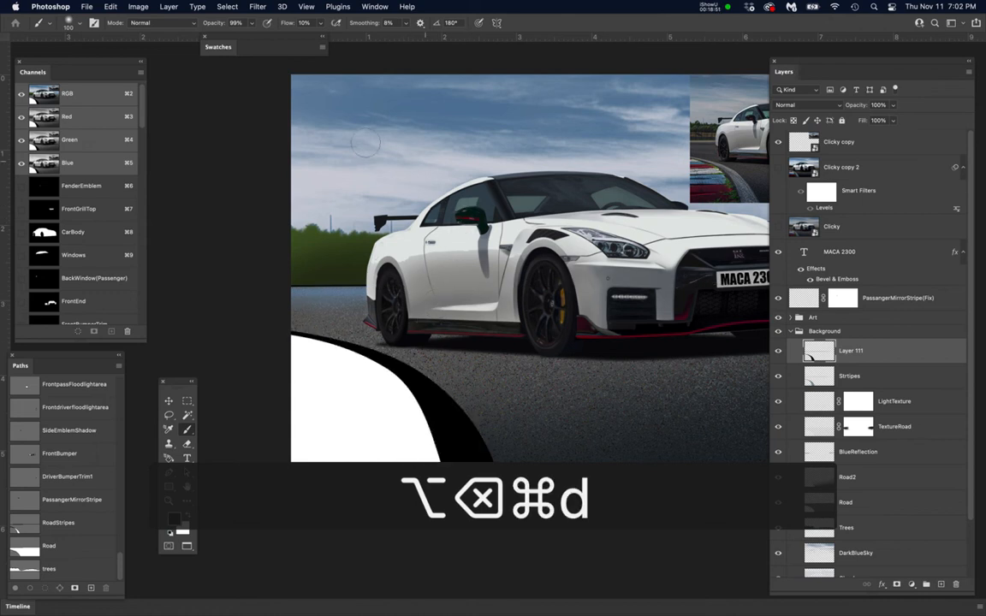
# - Apply the Mezzotint filter with the Grainy Dots type to the black stripe layer
pyautogui.click(265, 7)
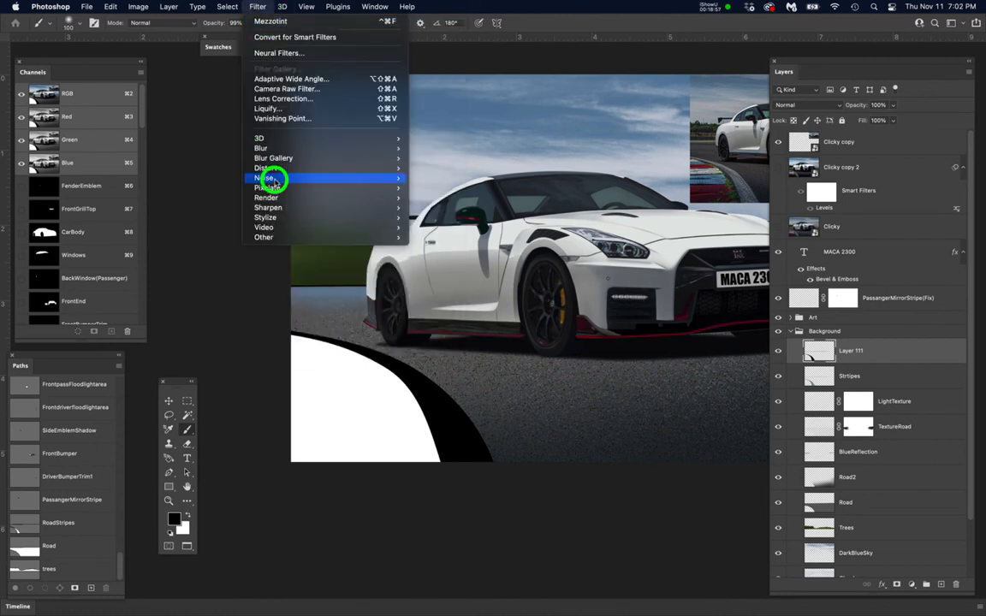
pyautogui.moveTo(396, 188)
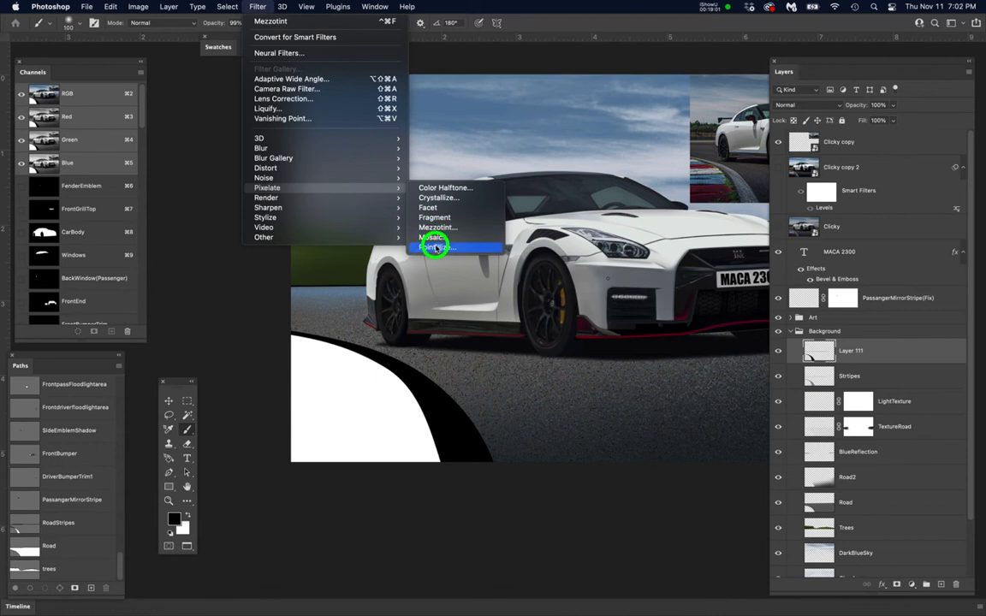
pyautogui.click(438, 227)
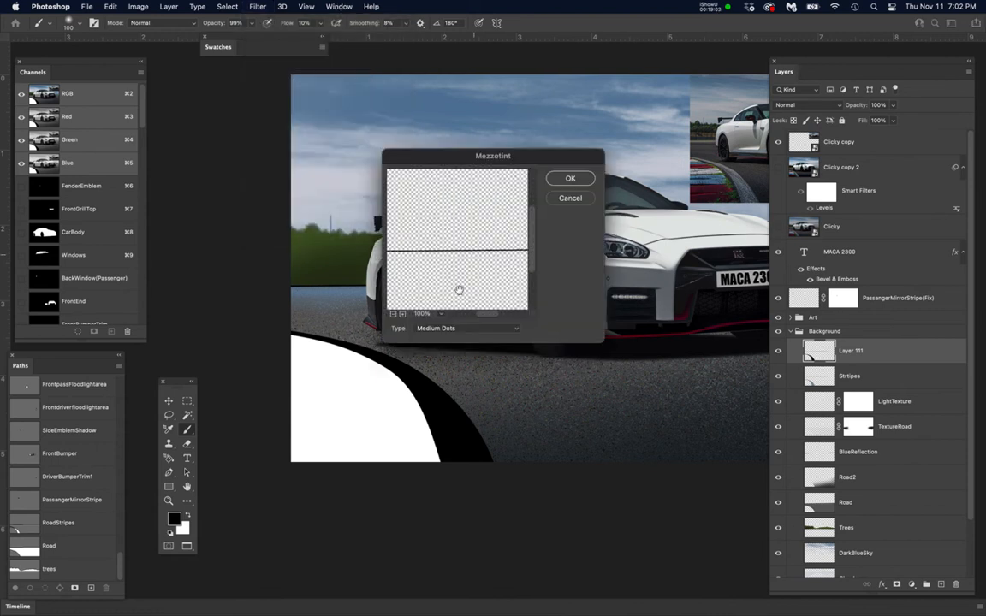
pyautogui.click(455, 330)
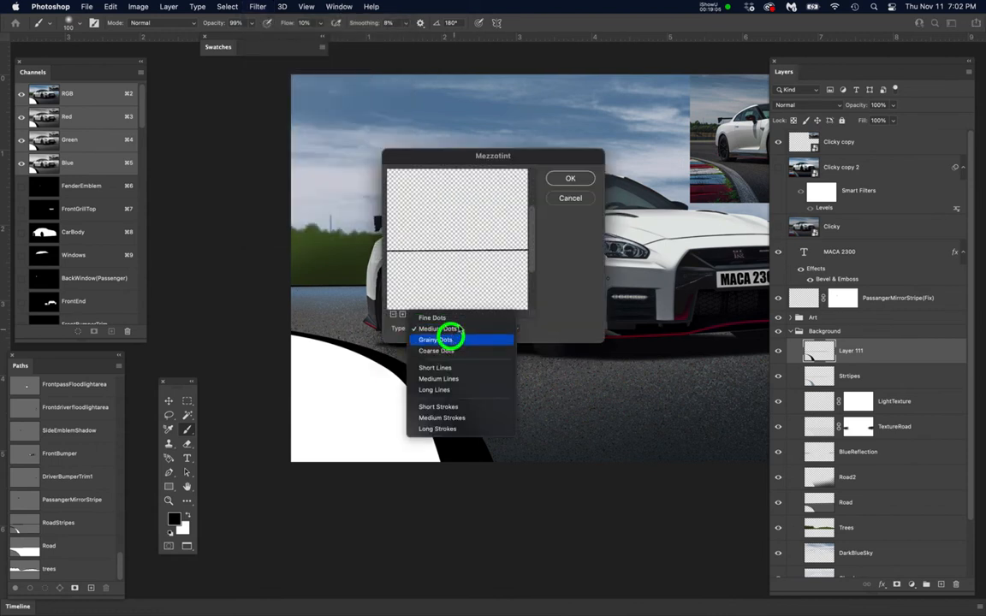
pyautogui.click(450, 340)
pyautogui.click(571, 178)
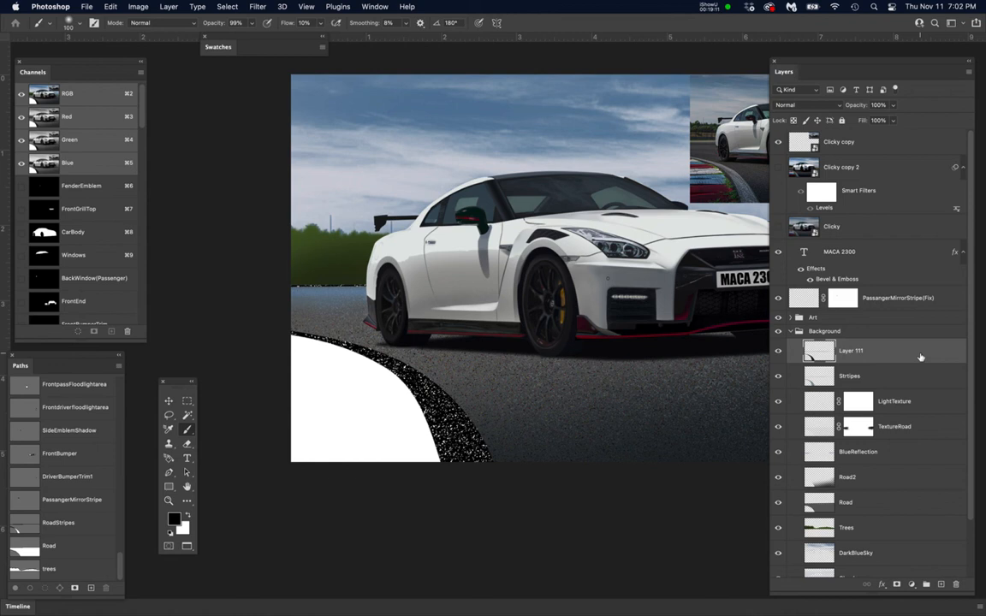
# - Invert the speckled stripe layer and set its blending mode to Multiply
pyautogui.press('super+i')
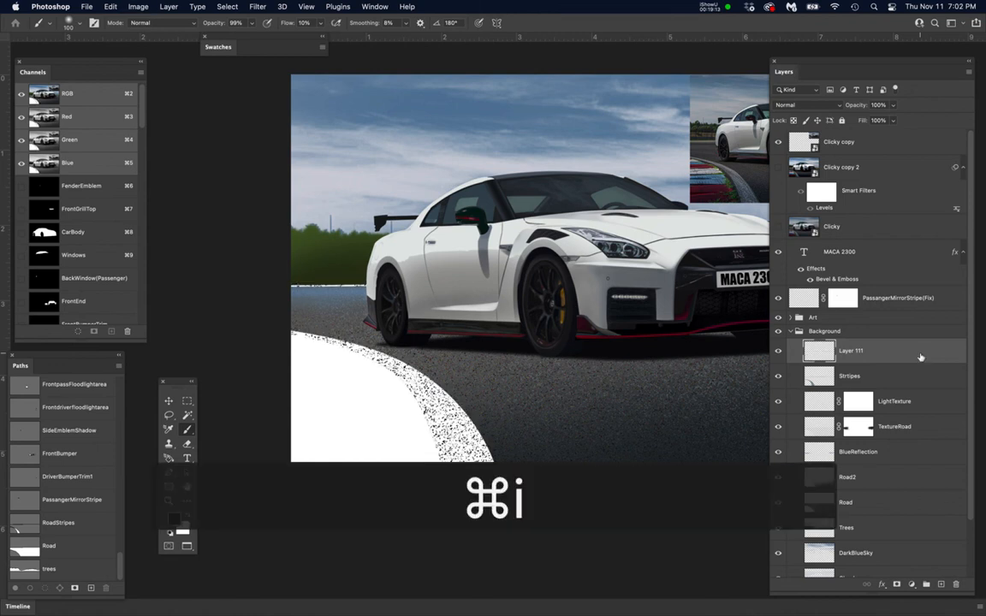
pyautogui.click(911, 350)
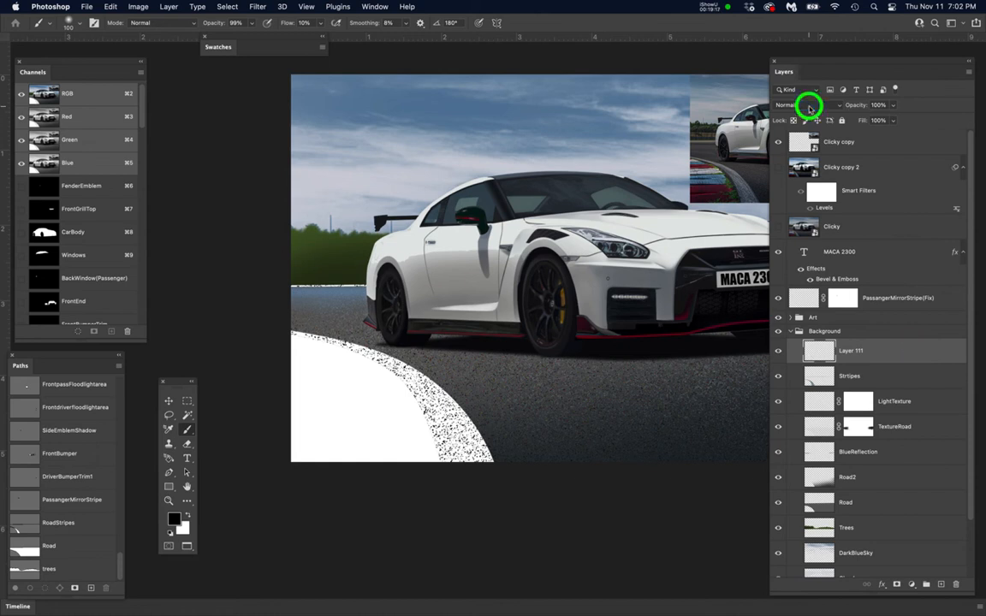
pyautogui.click(810, 107)
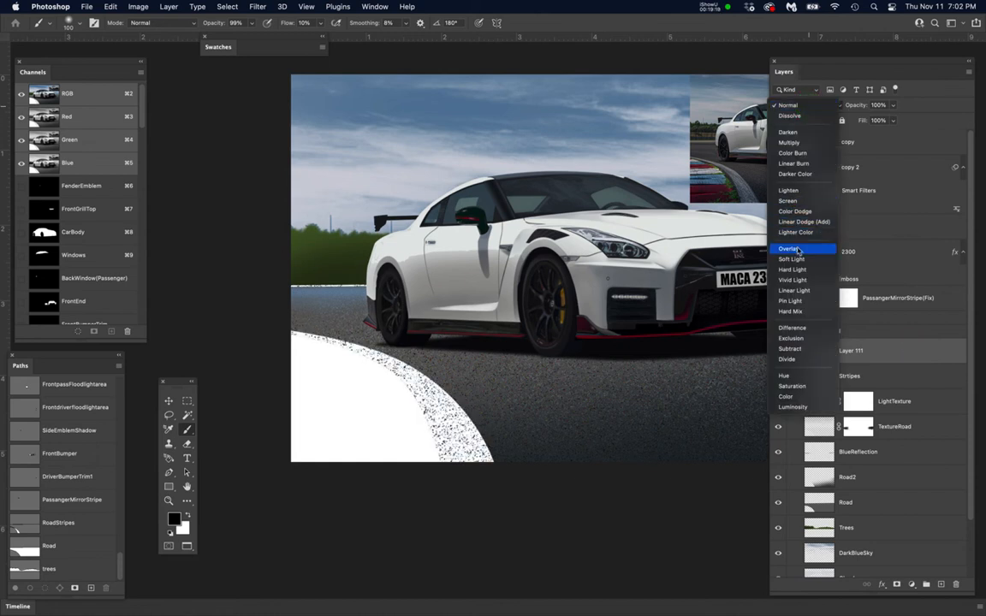
pyautogui.click(792, 144)
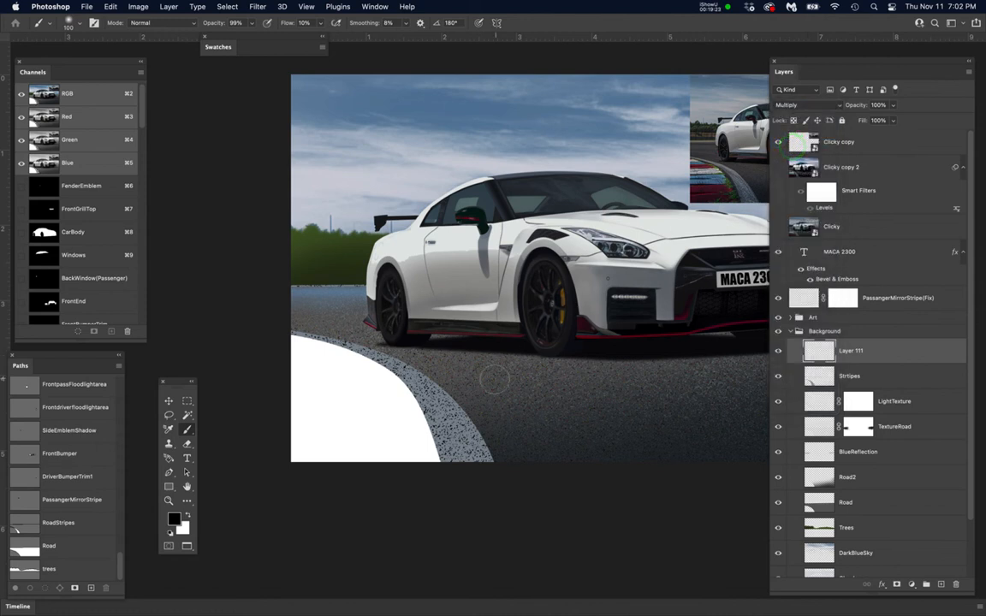
# - Compare the speckled stripe with the reference photo by showing and hiding the Clicky copy 2 layer
pyautogui.hscroll(-1, 454, 427)
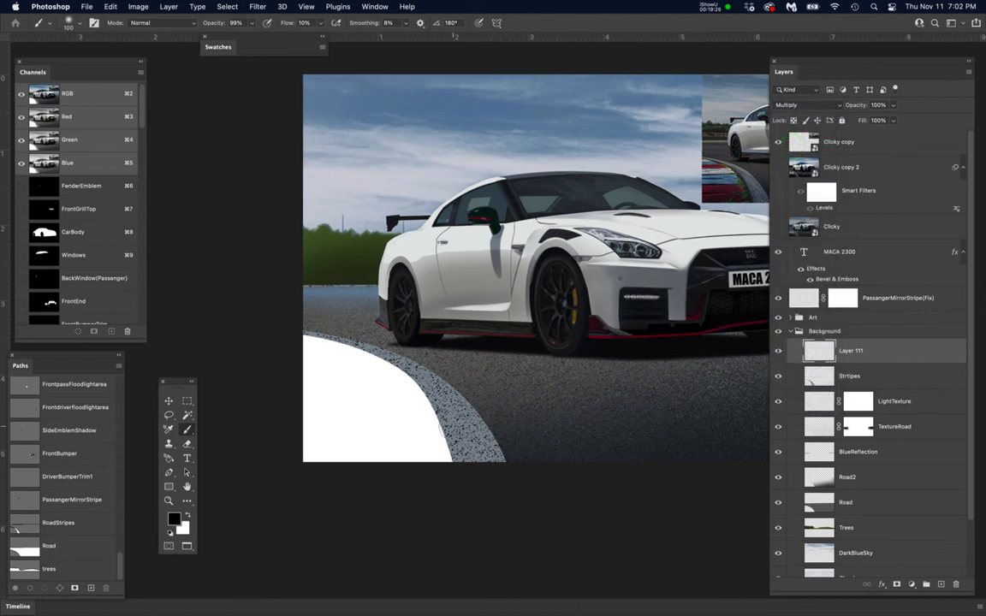
pyautogui.scroll(2, 458, 425)
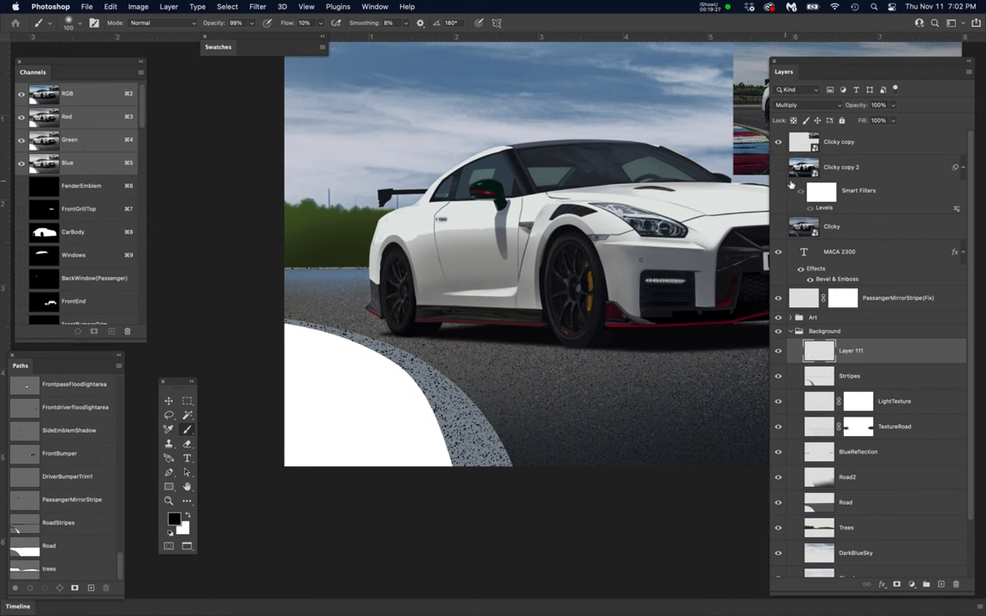
pyautogui.click(778, 167)
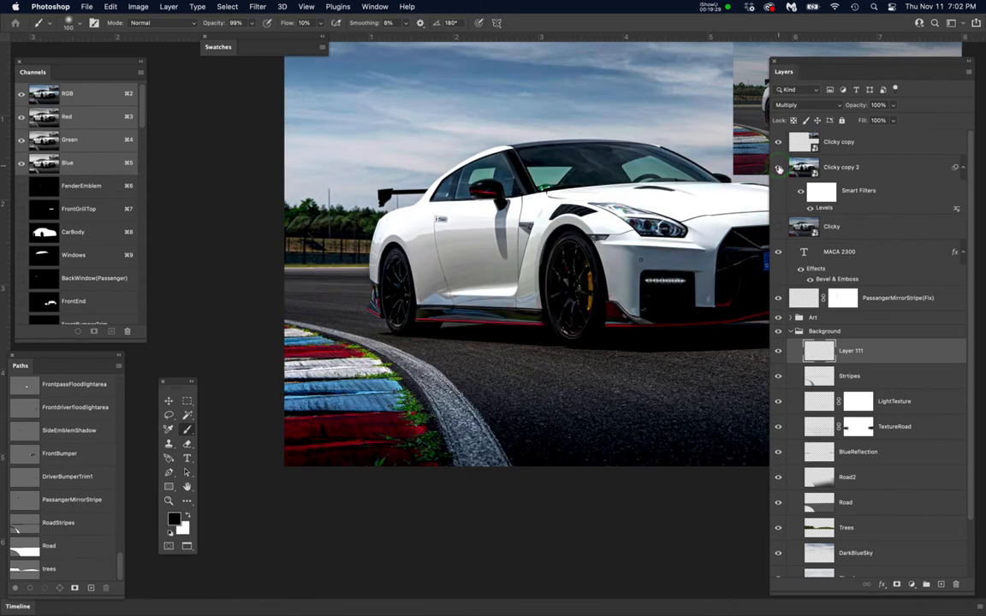
pyautogui.click(779, 167)
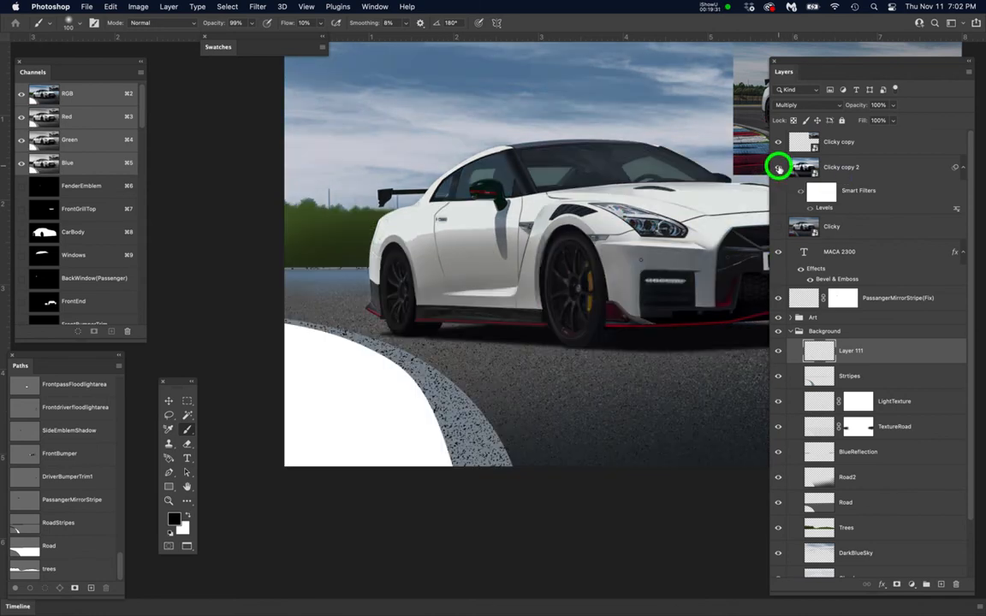
pyautogui.click(778, 167)
pyautogui.click(778, 167)
pyautogui.scroll(2, 478, 448)
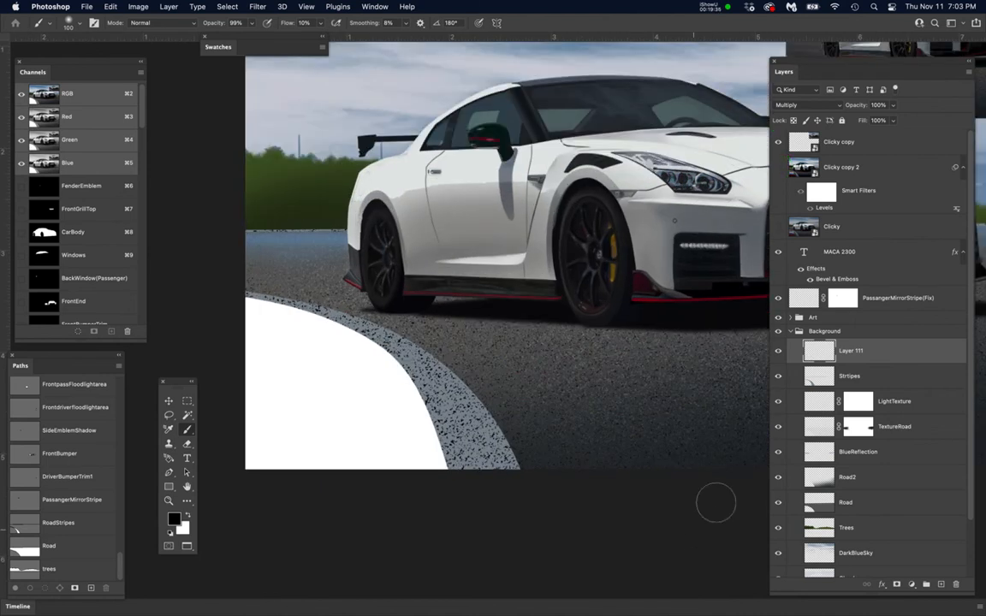
# - Load the Strtipes layer's pixels as a selection and add a new layer above the speckled stripe layer
pyautogui.keyDown('super'); pyautogui.click(820, 377); pyautogui.keyUp('super')
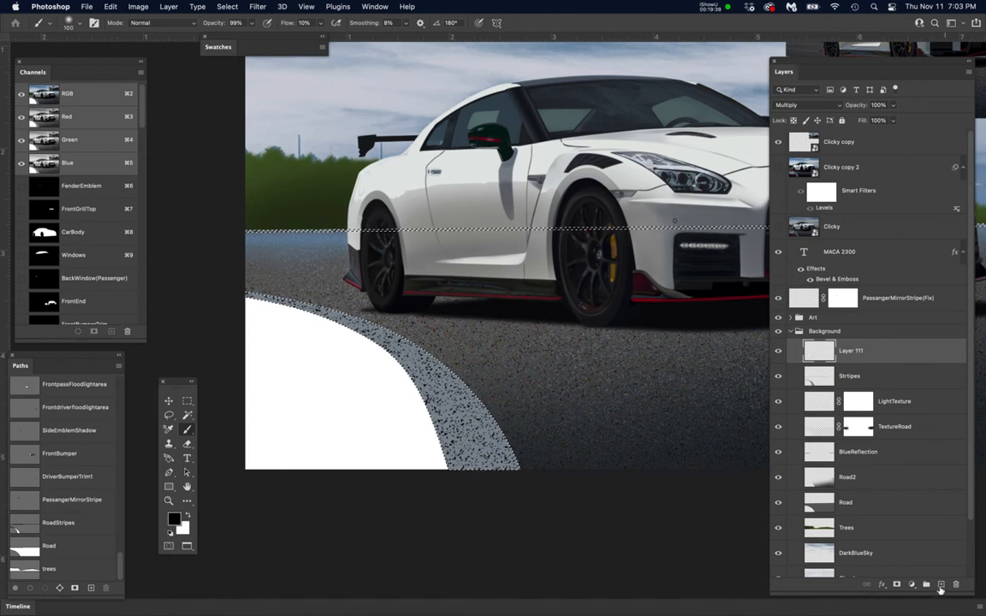
pyautogui.click(940, 584)
# - Rename the speckled stripe layer StripesTexture and the new layer above it ColorRangeStripes
pyautogui.doubleClick(854, 375)
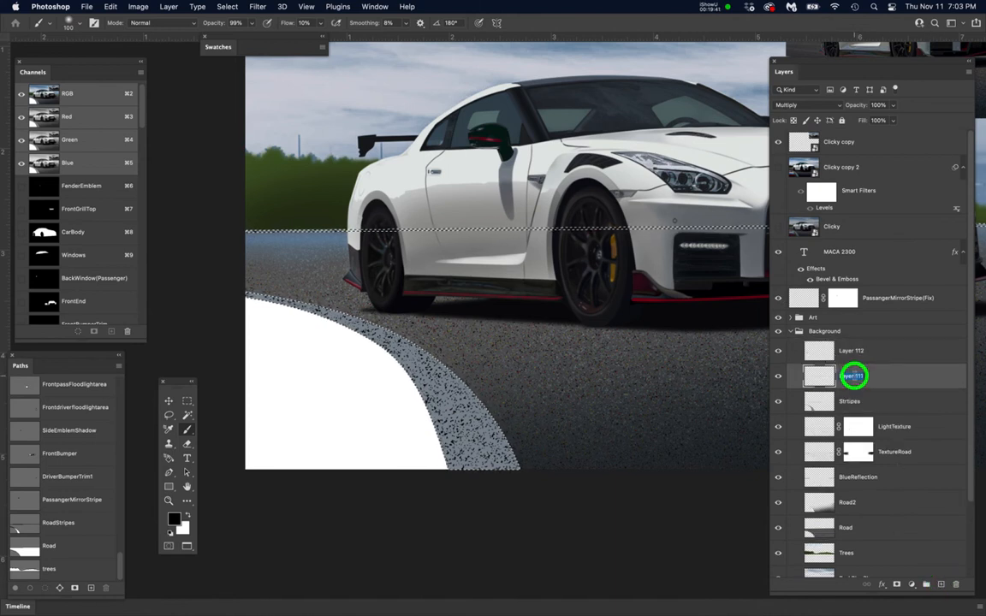
pyautogui.write('StripesTexture')
pyautogui.press('Return')
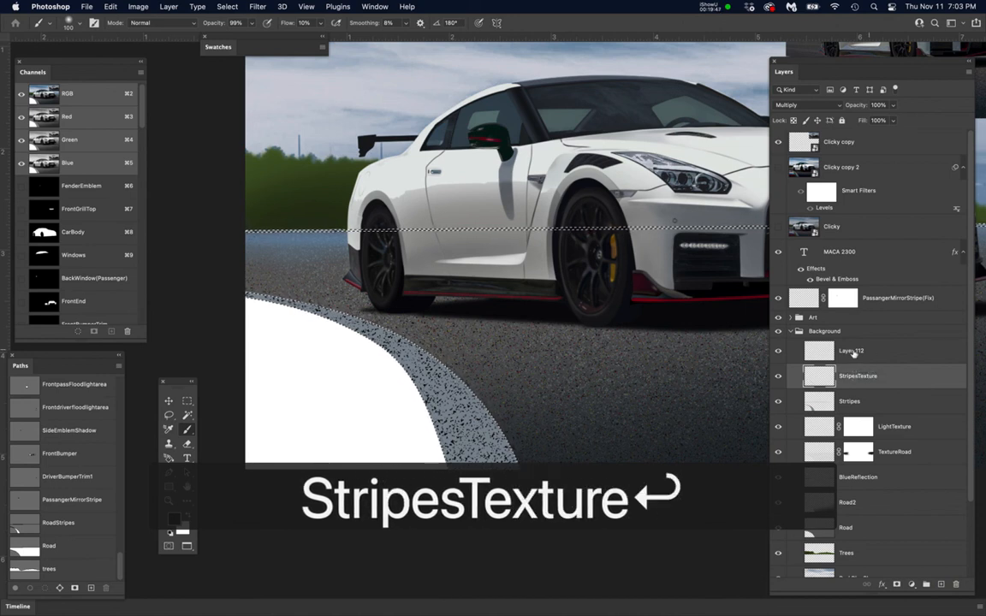
pyautogui.doubleClick(851, 351)
pyautogui.write('ColorRangeStripes')
pyautogui.press('Return')
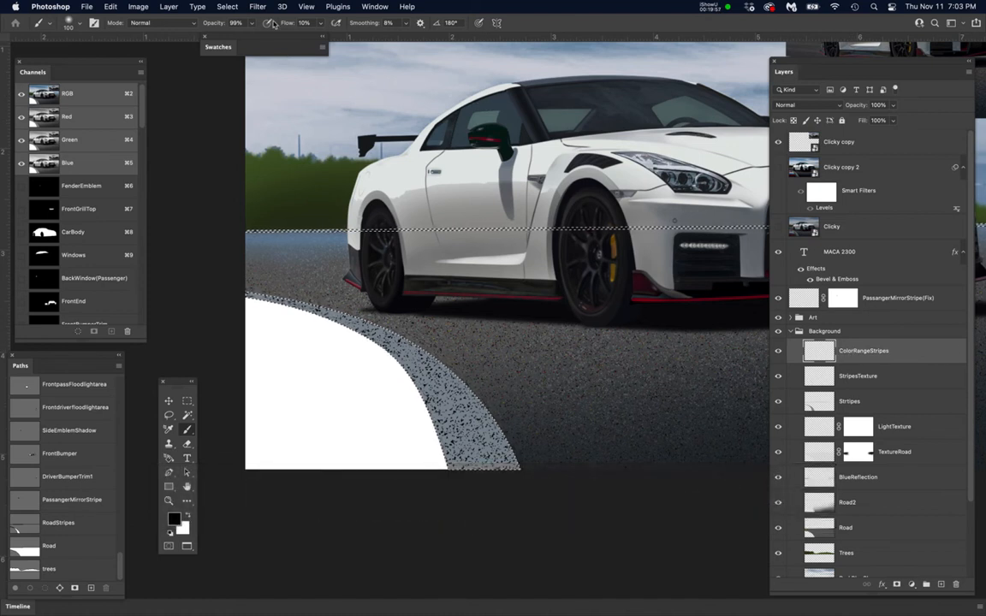
pyautogui.click(227, 7)
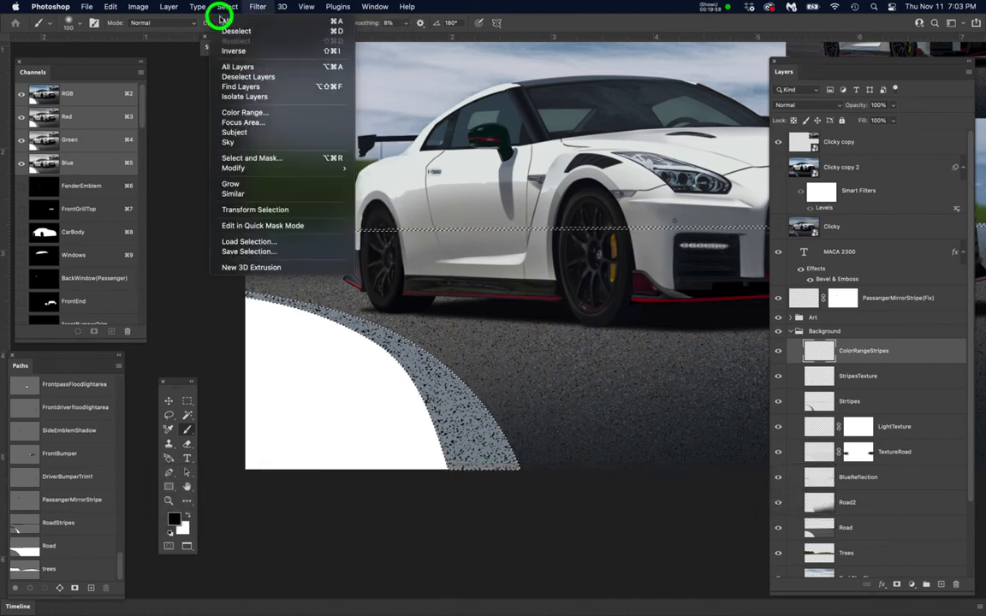
pyautogui.click(228, 112)
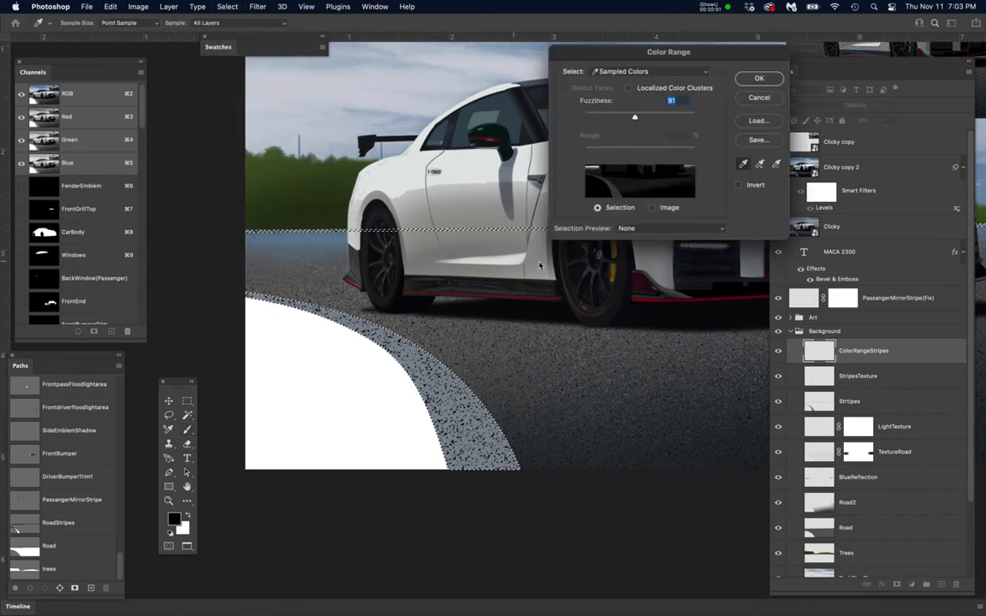
pyautogui.click(747, 98)
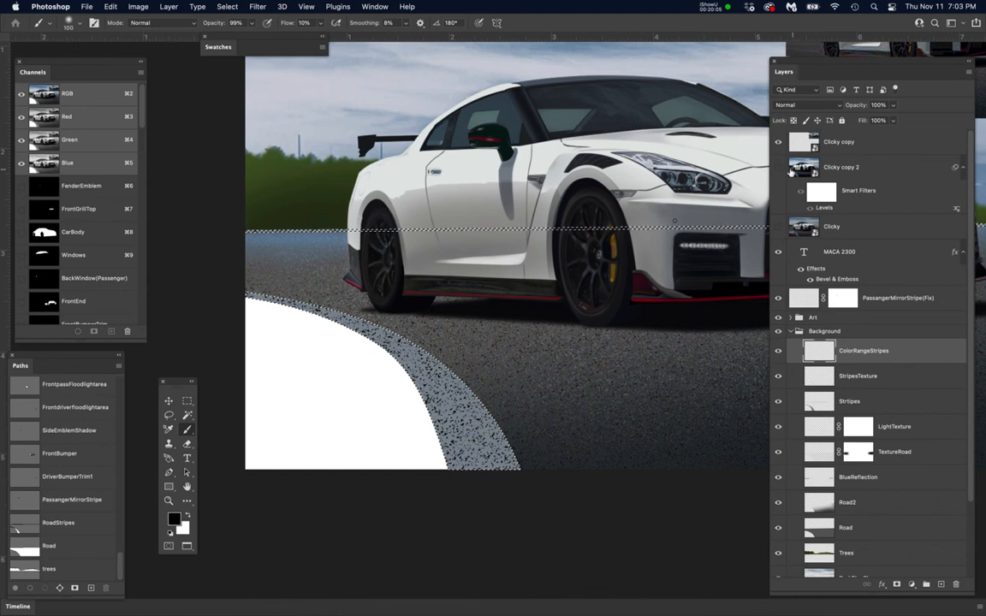
# - Show and target the Clicky copy 2 reference layer and select the stripe's blue-grey speckles with Color Range, sampling from the curved stripe
pyautogui.click(779, 168)
pyautogui.click(870, 169)
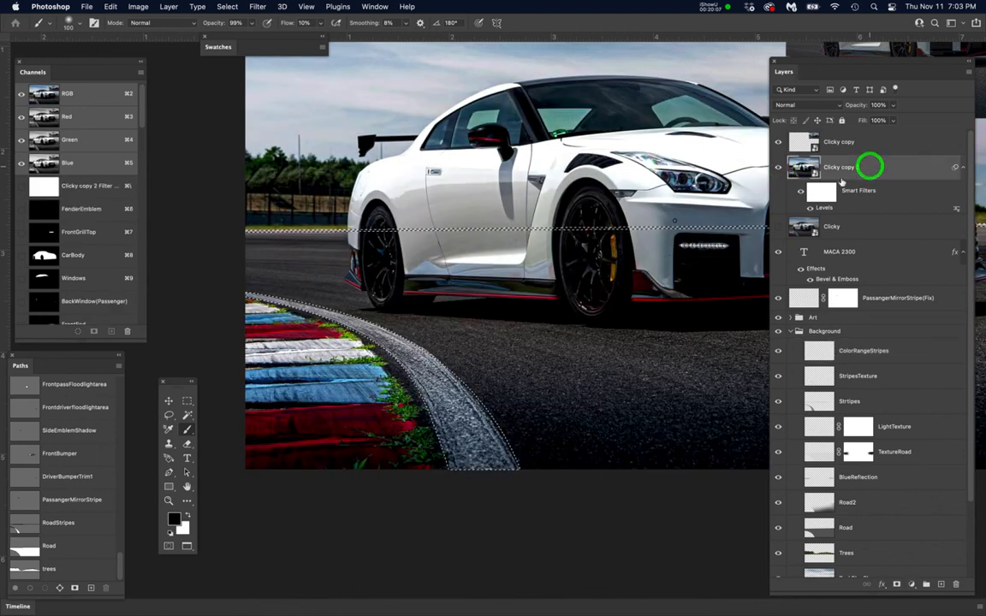
pyautogui.click(229, 6)
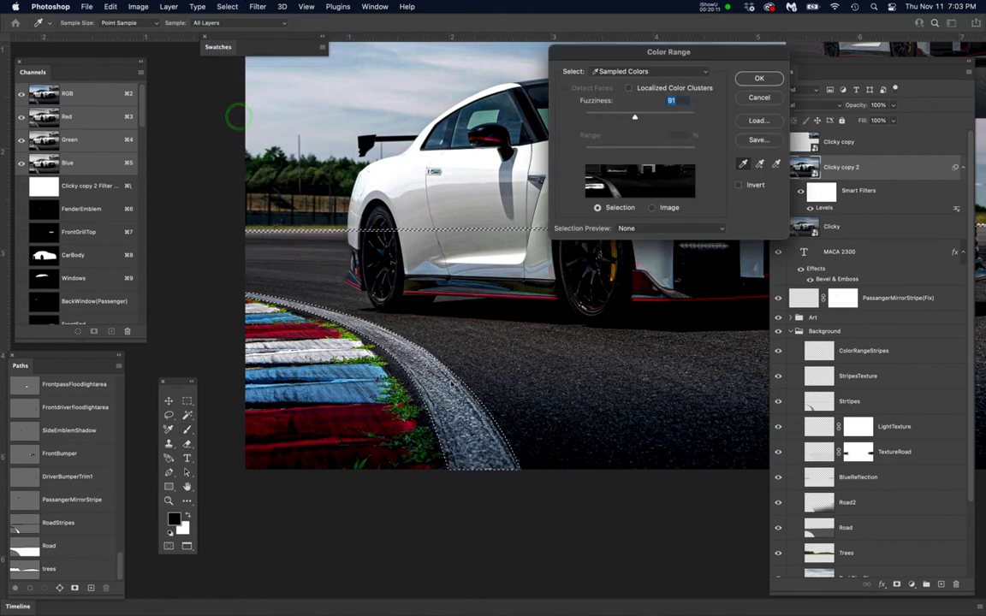
pyautogui.scroll(5, 449, 418)
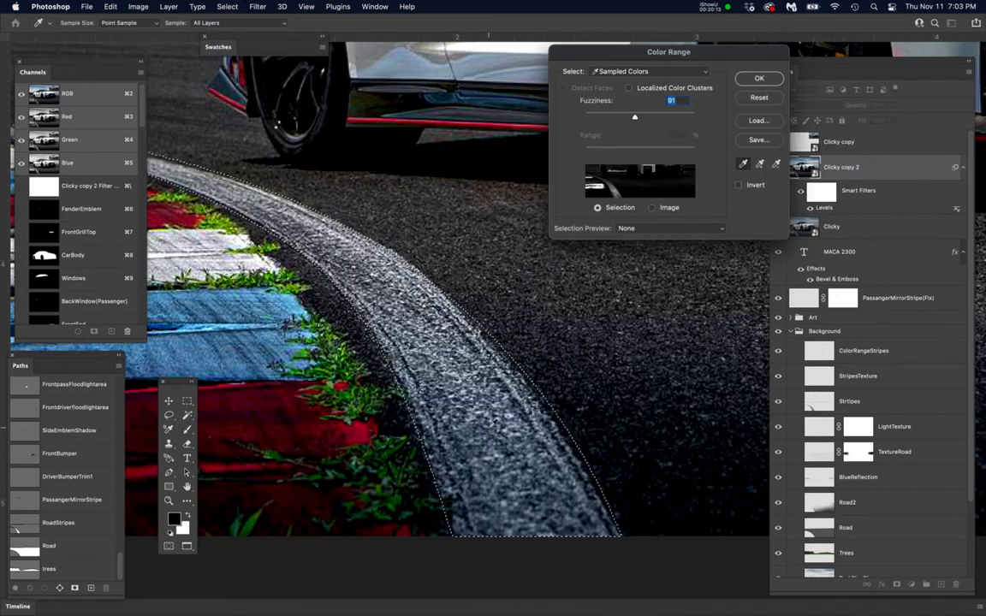
pyautogui.scroll(5, 441, 378)
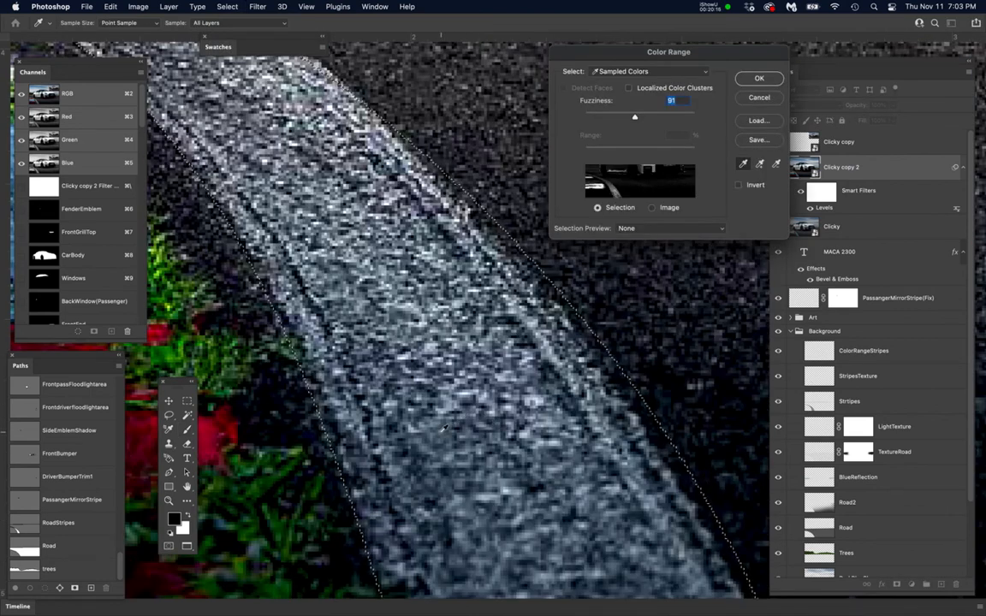
pyautogui.click(342, 428)
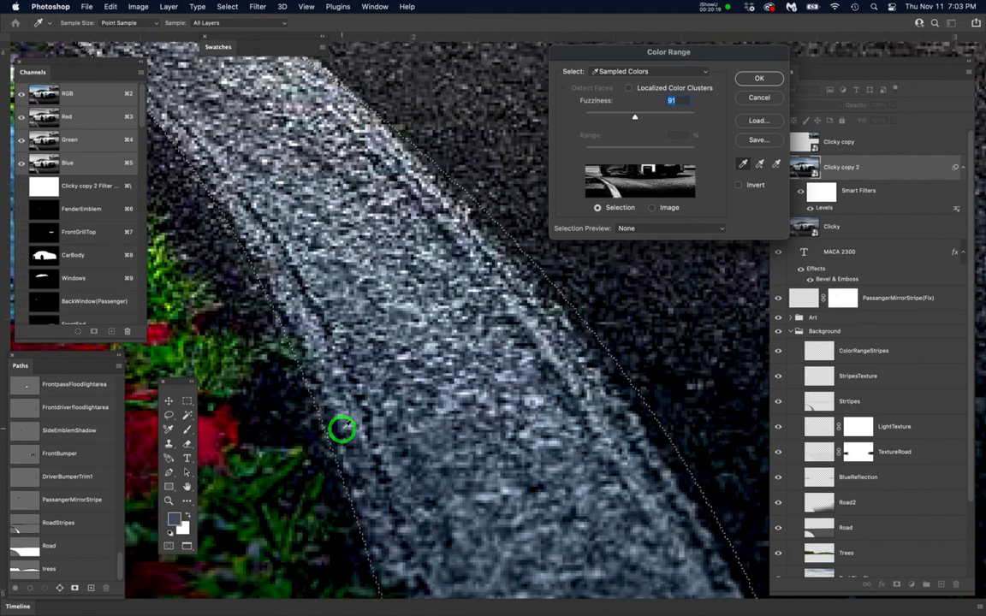
pyautogui.click(758, 78)
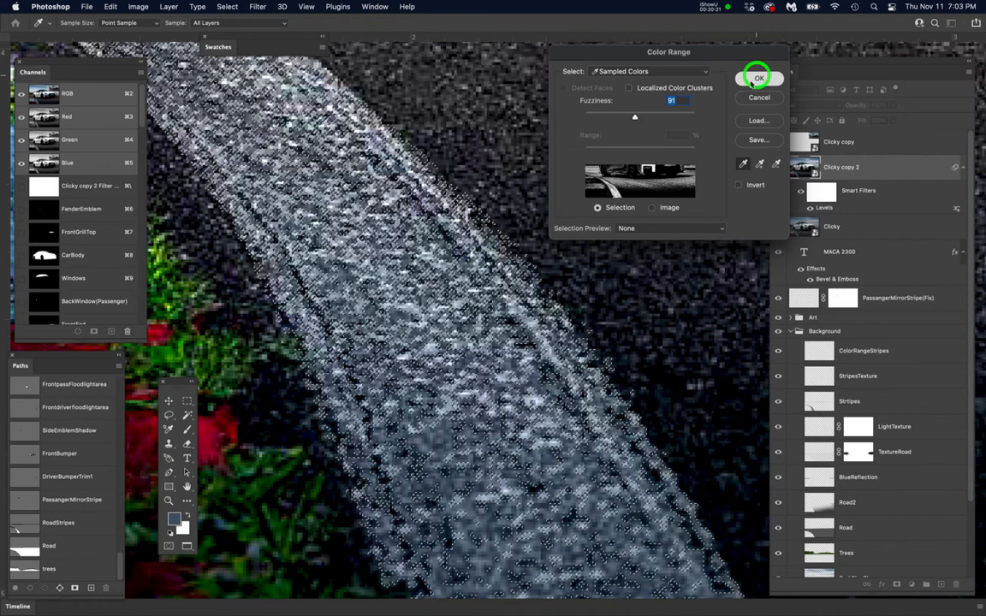
# - Hide the reference, brush the sampled blue-grey over the selected stripe areas on the ColorRangeStripes layer, and deselect
pyautogui.scroll(-5, 515, 272)
pyautogui.scroll(-3, 771, 175)
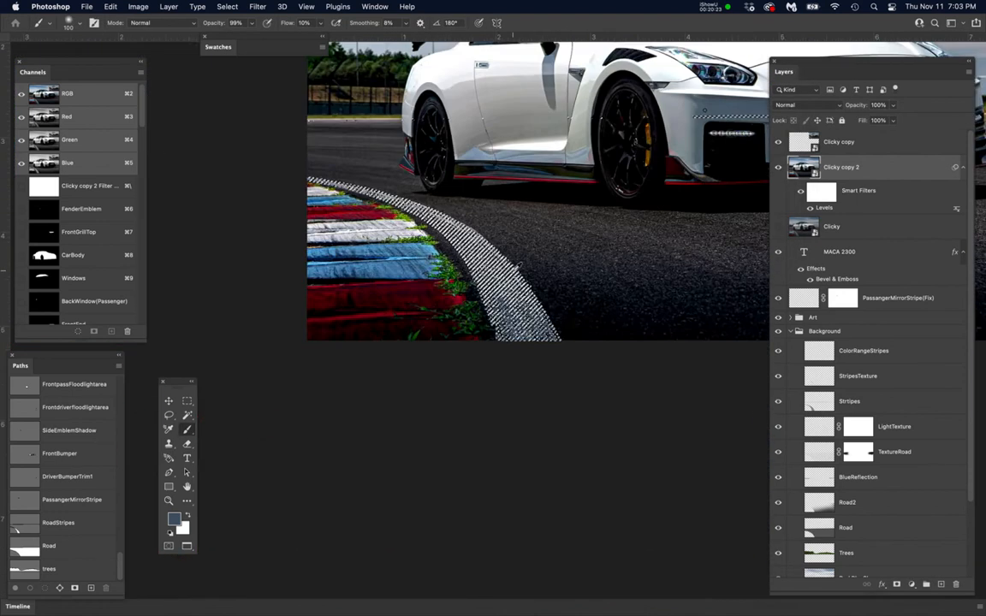
pyautogui.click(777, 168)
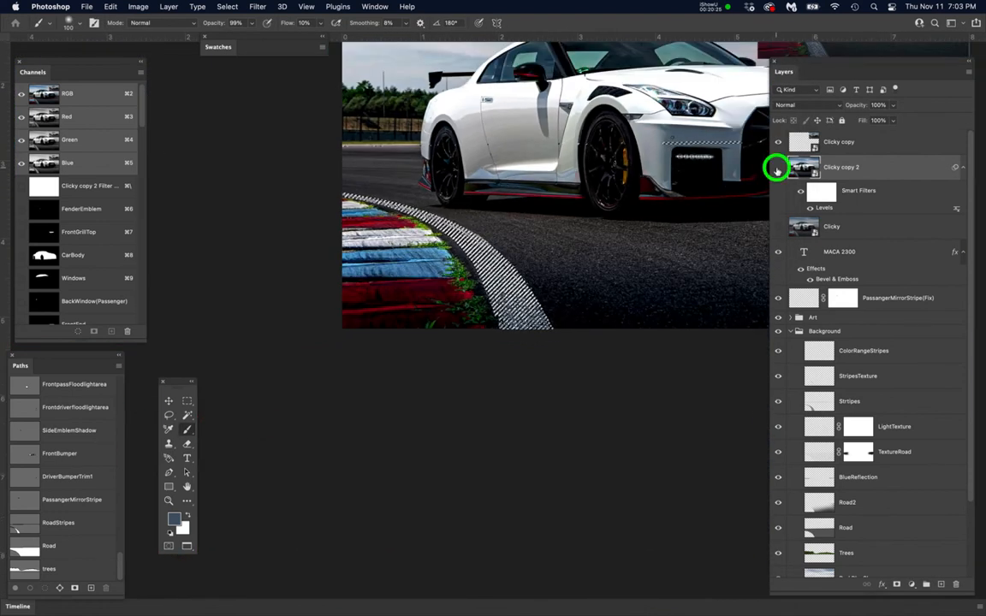
pyautogui.click(873, 351)
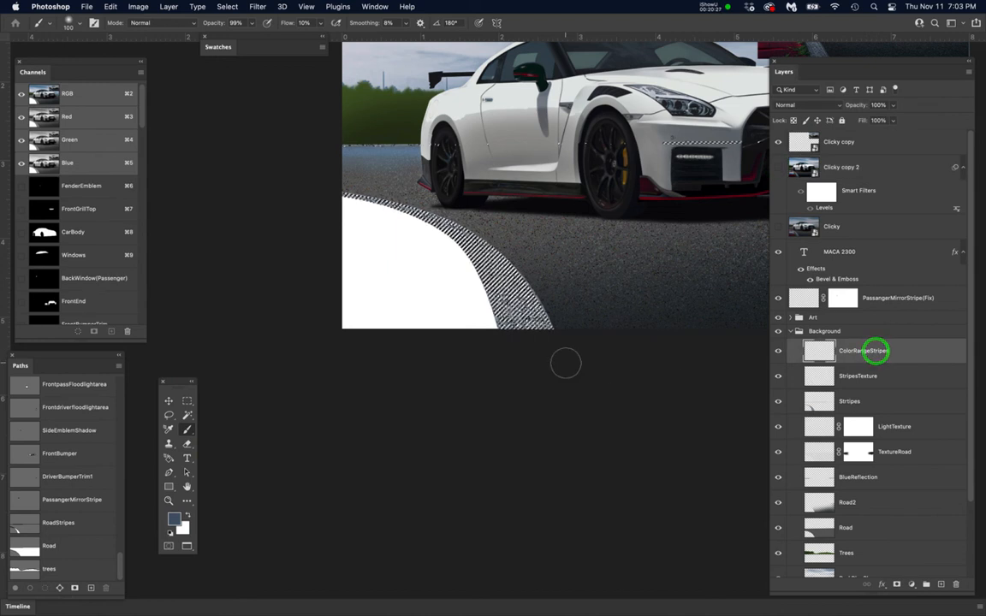
pyautogui.press('super+h')
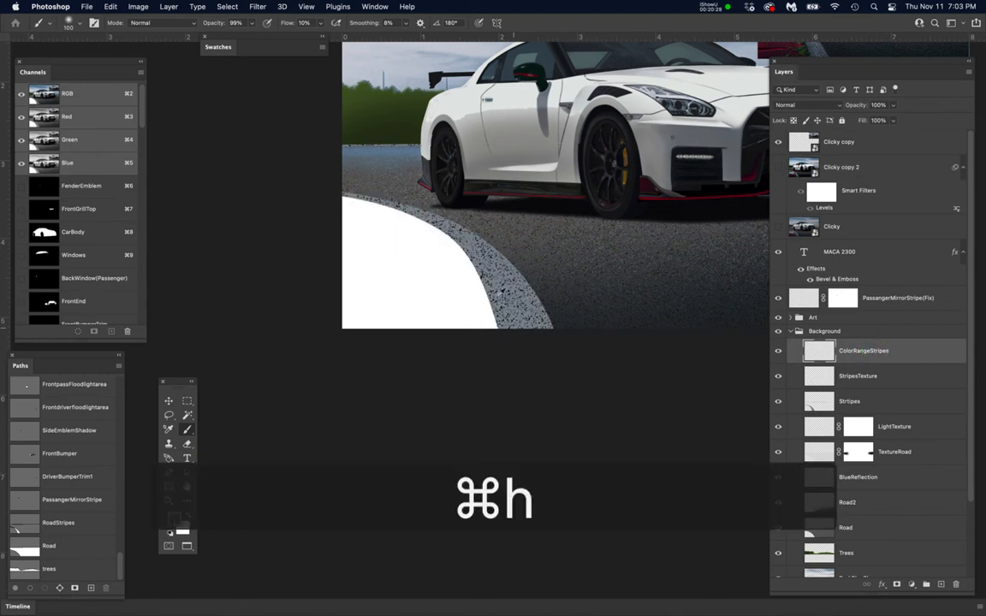
pyautogui.scroll(3, 503, 221)
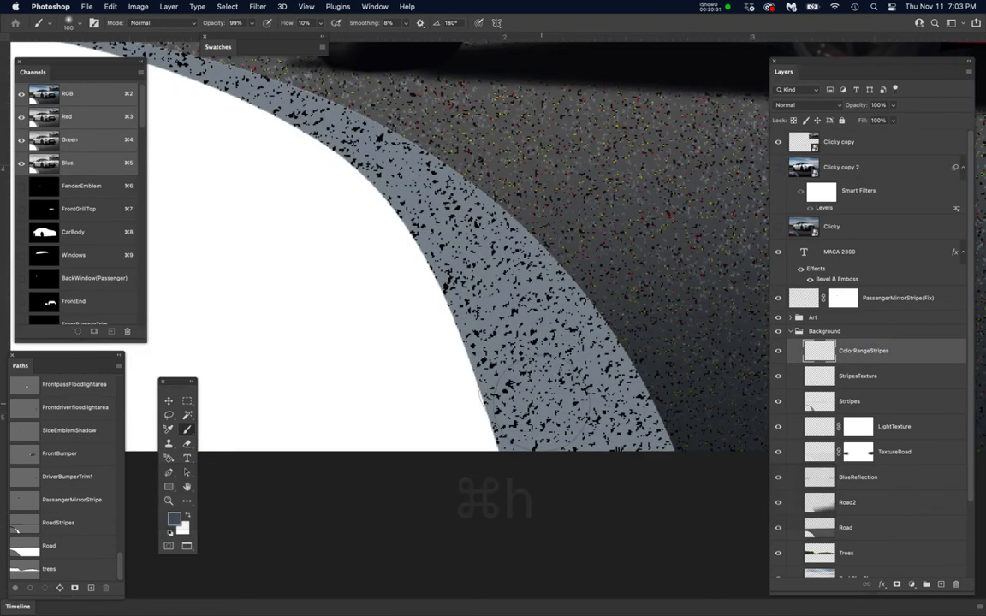
pyautogui.moveTo(552, 278)
pyautogui.mouseDown()
pyautogui.moveTo(566, 269)
pyautogui.moveTo(632, 365)
pyautogui.moveTo(674, 402)
pyautogui.moveTo(524, 401)
pyautogui.moveTo(465, 281)
pyautogui.moveTo(521, 342)
pyautogui.moveTo(506, 346)
pyautogui.moveTo(566, 450)
pyautogui.moveTo(394, 193)
pyautogui.moveTo(416, 165)
pyautogui.moveTo(261, 137)
pyautogui.moveTo(508, 238)
pyautogui.moveTo(529, 401)
pyautogui.moveTo(477, 360)
pyautogui.mouseUp()
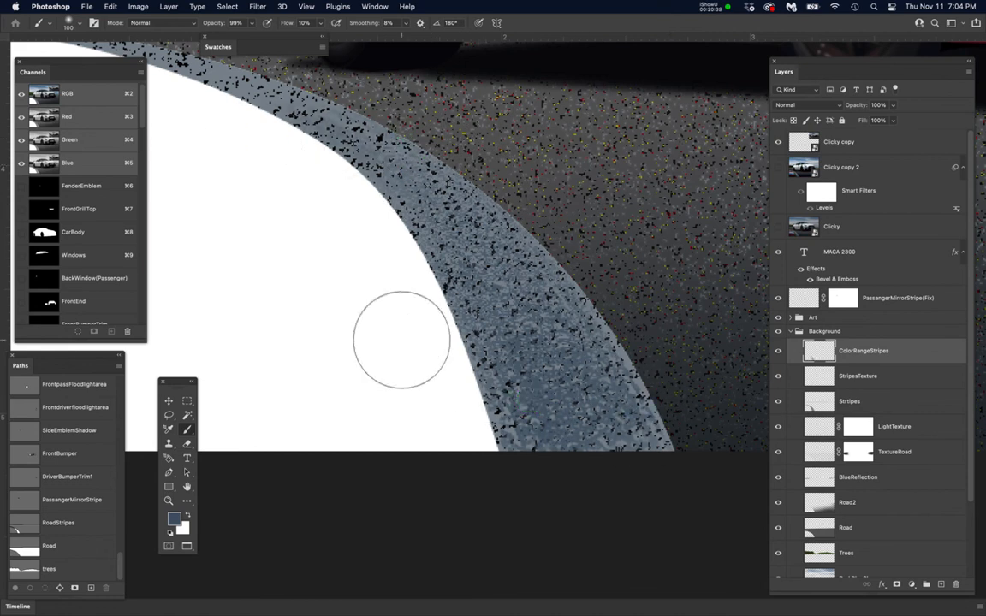
pyautogui.scroll(-3, 402, 339)
pyautogui.moveTo(326, 301); pyautogui.dragTo(381, 350)
pyautogui.moveTo(481, 299)
pyautogui.mouseDown()
pyautogui.moveTo(489, 289)
pyautogui.moveTo(409, 286)
pyautogui.moveTo(359, 249)
pyautogui.moveTo(357, 280)
pyautogui.moveTo(472, 356)
pyautogui.moveTo(511, 447)
pyautogui.moveTo(559, 451)
pyautogui.mouseUp()
pyautogui.moveTo(549, 341); pyautogui.dragTo(291, 438)
pyautogui.moveTo(476, 305)
pyautogui.mouseDown()
pyautogui.moveTo(451, 307)
pyautogui.moveTo(433, 317)
pyautogui.moveTo(472, 320)
pyautogui.moveTo(433, 328)
pyautogui.mouseUp()
pyautogui.press('super+d')
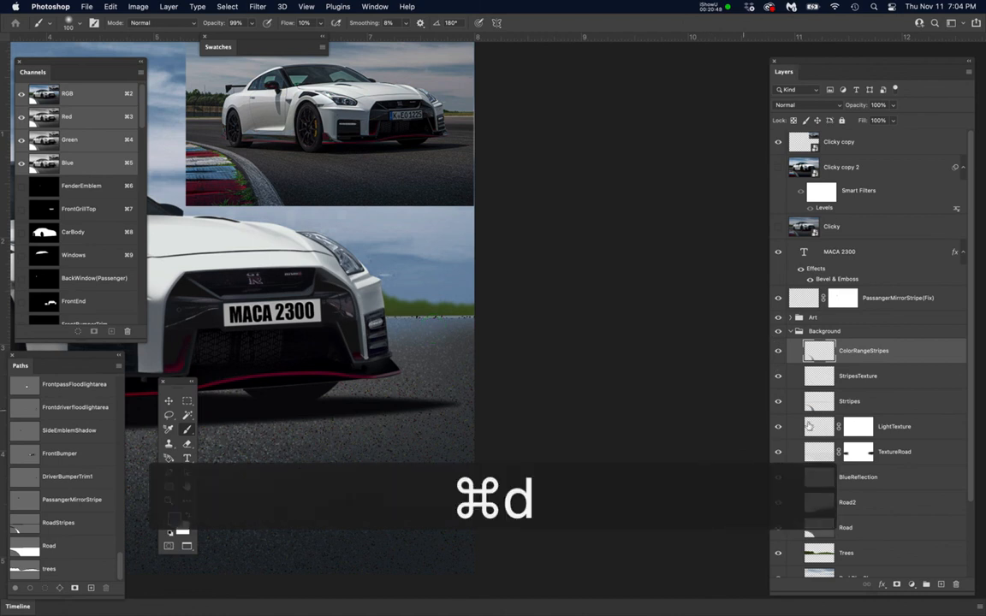
# - Add a layer mask to the StripesTexture layer
pyautogui.click(865, 376)
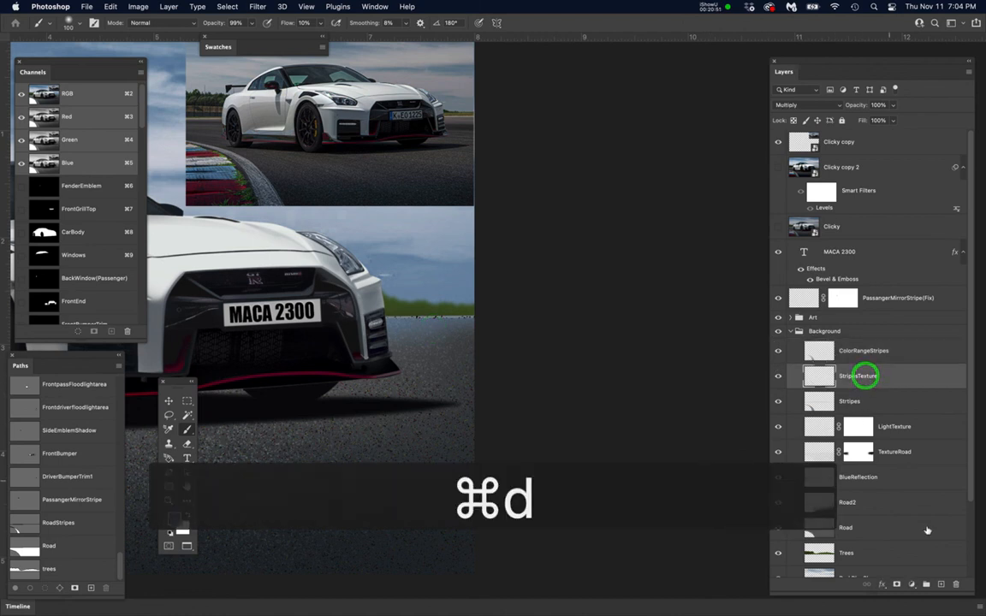
pyautogui.click(897, 586)
pyautogui.moveTo(524, 435); pyautogui.dragTo(826, 404)
pyautogui.moveTo(462, 412); pyautogui.dragTo(714, 399)
pyautogui.moveTo(456, 411); pyautogui.dragTo(565, 403)
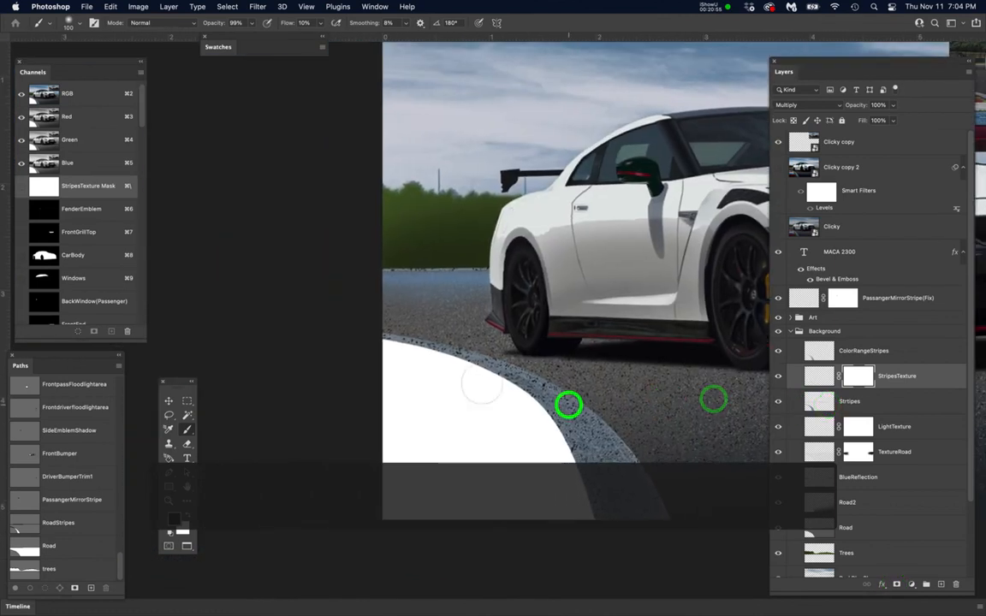
# - Paint black on the StripesTexture mask to fade the speckles on the curved stripe's narrow end and the distant stripe at both sides
pyautogui.scroll(3, 413, 356)
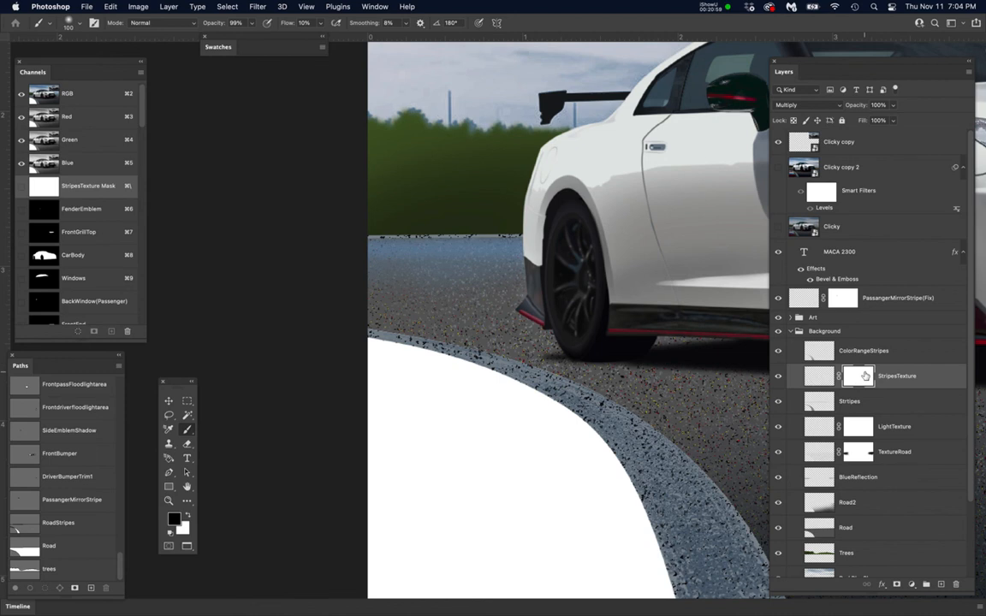
pyautogui.press('b')
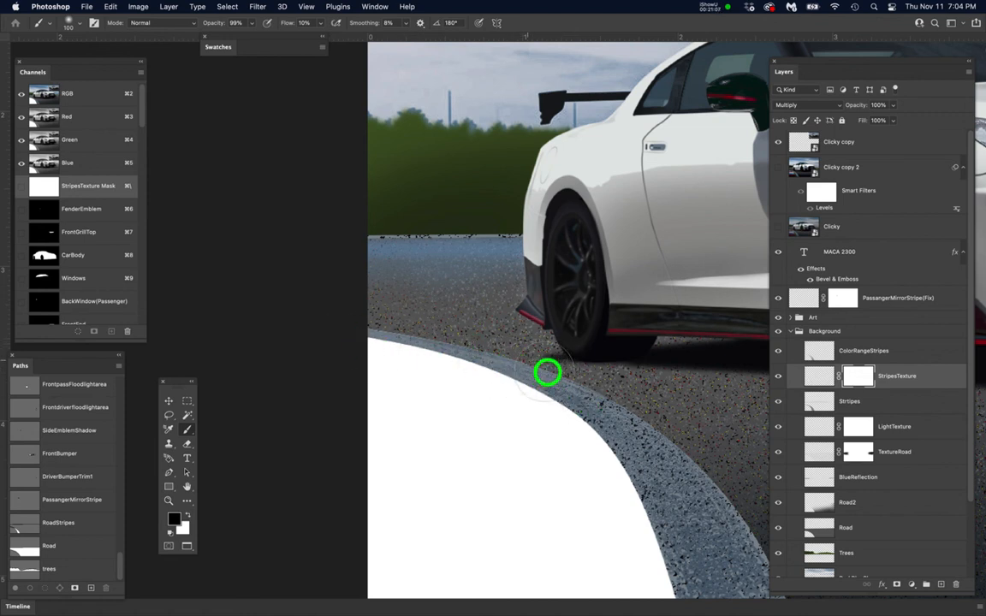
pyautogui.press('space')
pyautogui.moveTo(673, 310); pyautogui.dragTo(653, 328)
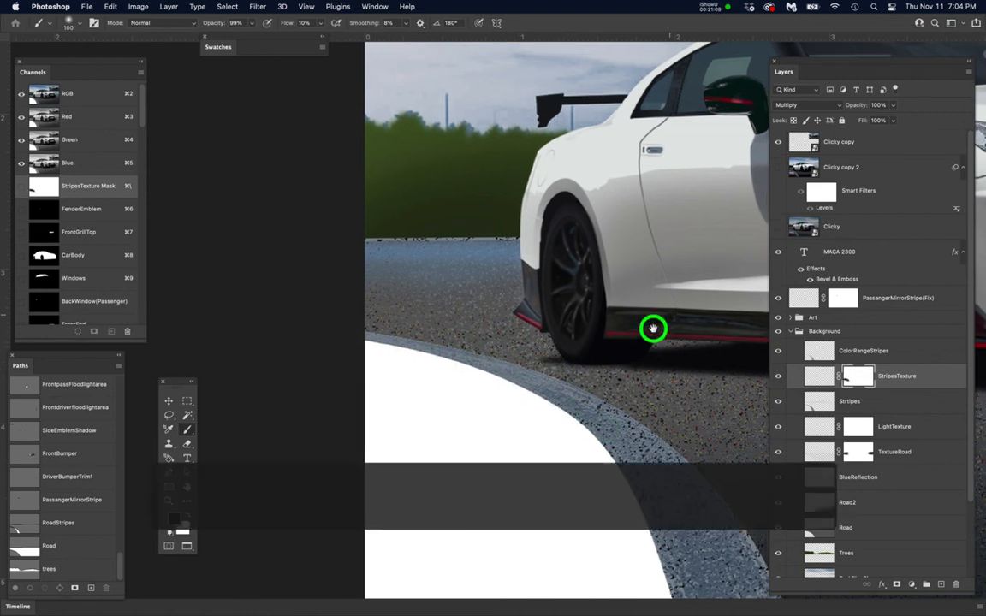
pyautogui.click(350, 289)
pyautogui.moveTo(350, 289)
pyautogui.mouseDown()
pyautogui.moveTo(503, 263)
pyautogui.moveTo(485, 250)
pyautogui.moveTo(500, 236)
pyautogui.moveTo(279, 270)
pyautogui.moveTo(554, 233)
pyautogui.moveTo(524, 224)
pyautogui.moveTo(403, 263)
pyautogui.mouseUp()
pyautogui.press('space')
pyautogui.moveTo(543, 292); pyautogui.dragTo(50, 367)
pyautogui.click(420, 357)
pyautogui.moveTo(420, 357)
pyautogui.mouseDown()
pyautogui.moveTo(469, 352)
pyautogui.moveTo(464, 339)
pyautogui.moveTo(378, 346)
pyautogui.moveTo(533, 351)
pyautogui.moveTo(448, 370)
pyautogui.moveTo(402, 334)
pyautogui.mouseUp()
# - Hide the Clicky copy inset photo and view the full illustration
pyautogui.scroll(-3, 221, 380)
pyautogui.scroll(-3, 222, 380)
pyautogui.press('space')
pyautogui.moveTo(220, 363); pyautogui.dragTo(527, 296)
pyautogui.scroll(1, 528, 296)
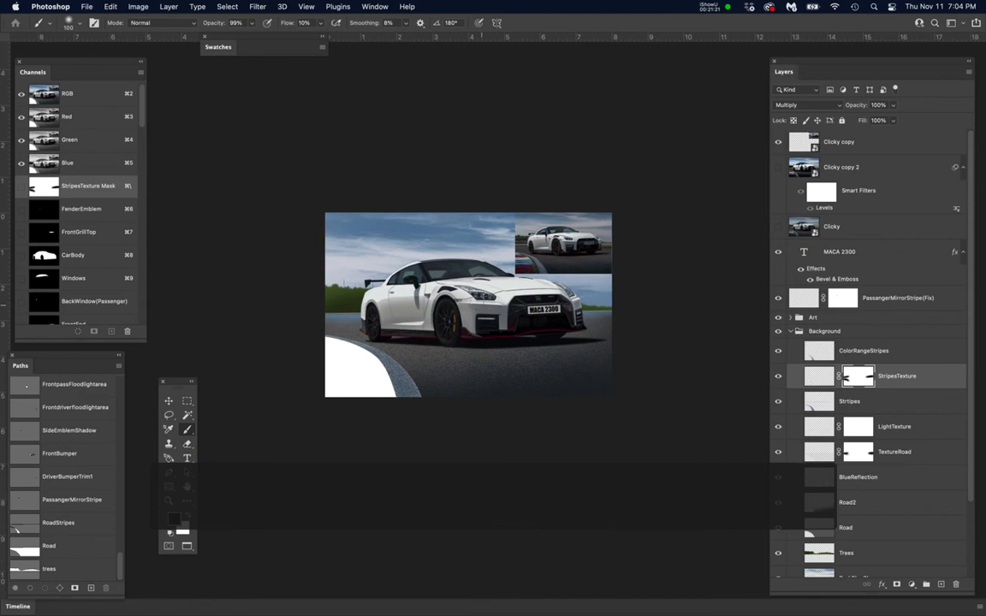
pyautogui.click(777, 142)
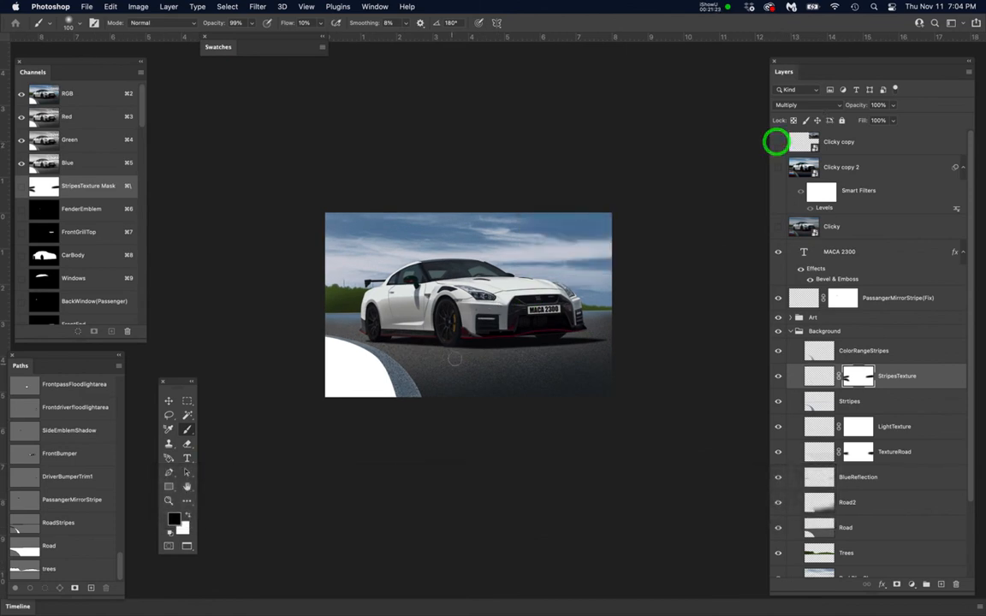
pyautogui.scroll(4, 410, 383)
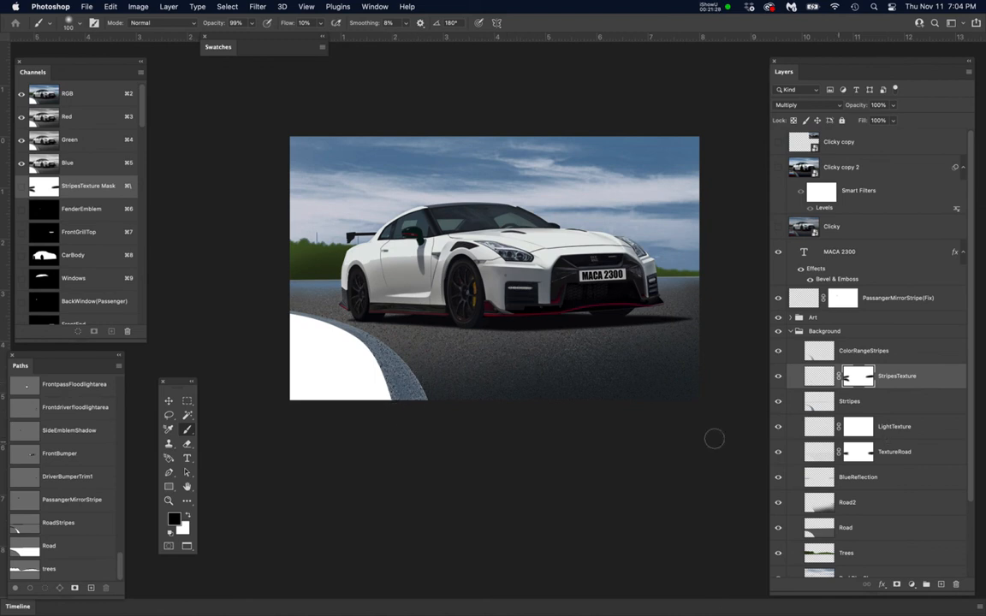
# - Add a new layer without a mask beneath the Sky layer, at the bottom of the Background group
pyautogui.moveTo(970, 250); pyautogui.dragTo(963, 460)
pyautogui.click(882, 545)
pyautogui.click(942, 585)
pyautogui.moveTo(889, 568); pyautogui.dragTo(895, 580)
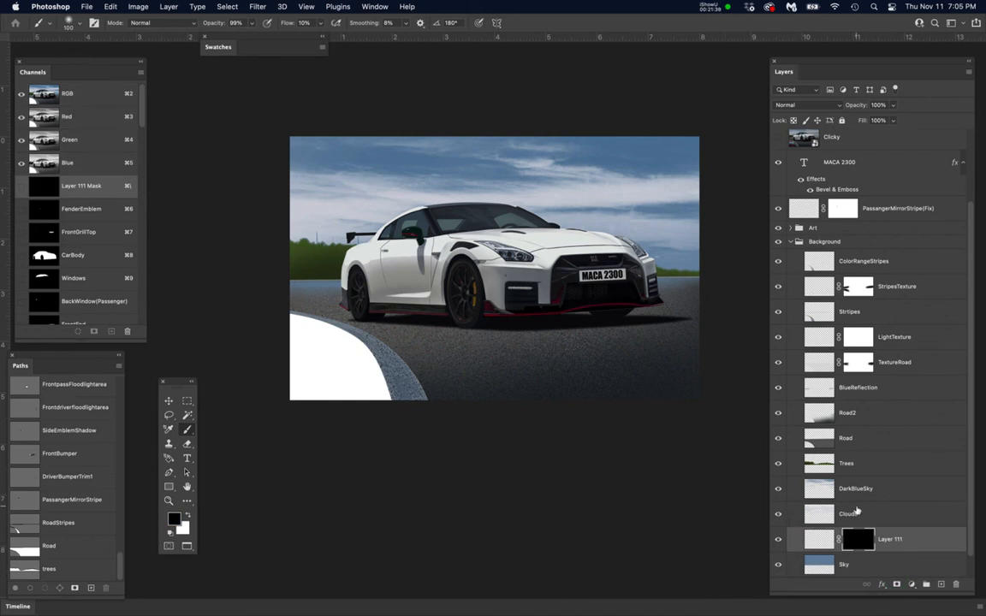
pyautogui.scroll(-1, 857, 511)
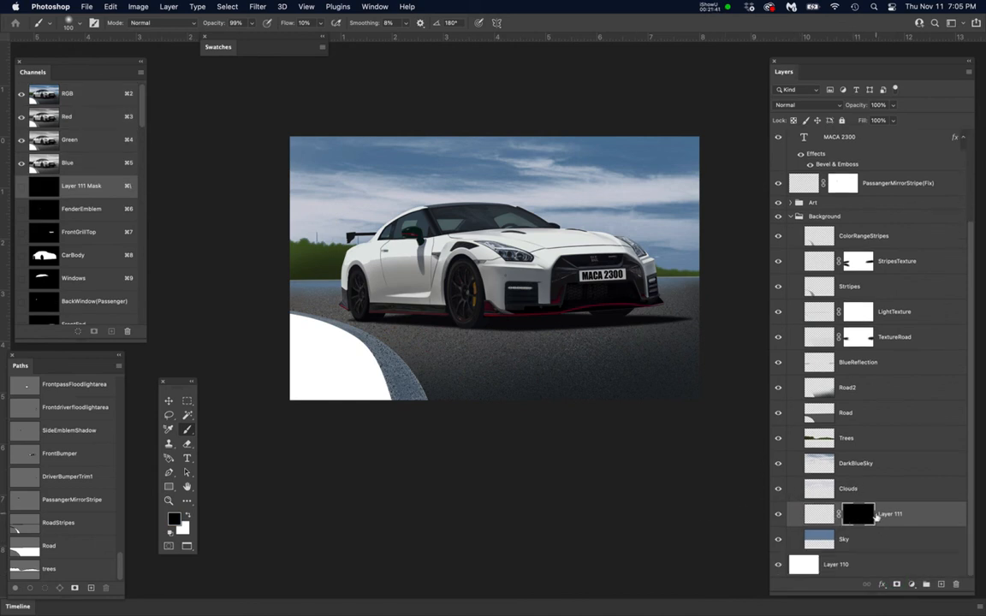
pyautogui.press('super+z')
pyautogui.moveTo(890, 528); pyautogui.dragTo(887, 550)
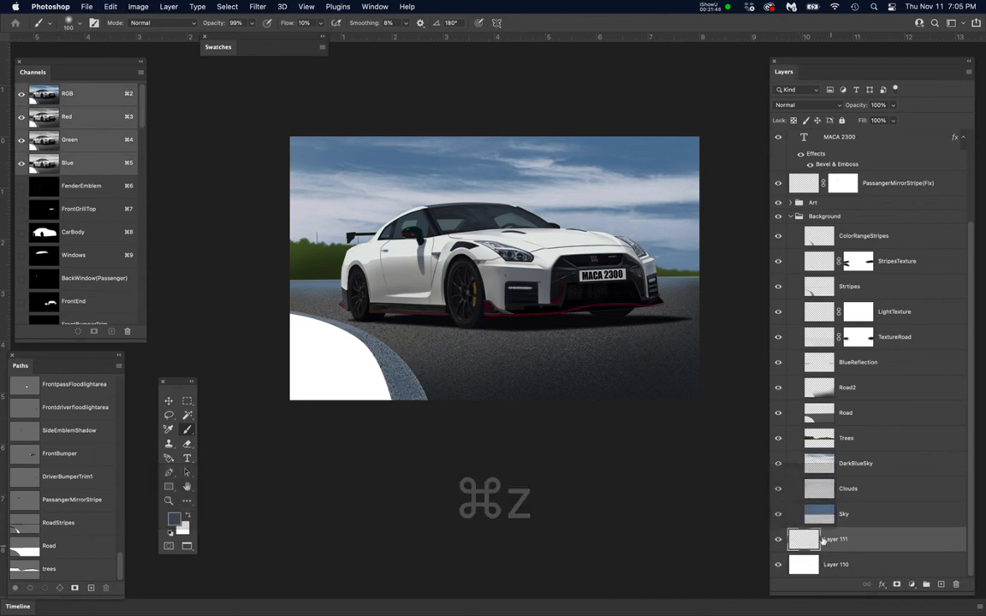
pyautogui.moveTo(865, 540); pyautogui.dragTo(864, 526)
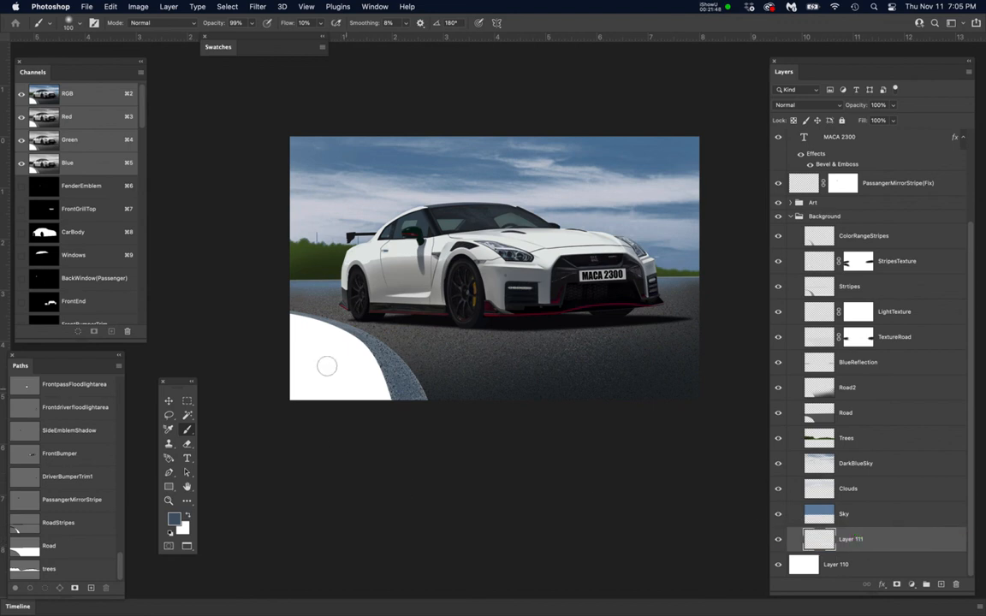
# - Show the Clicky copy 2 reference and sample the green of the grass beside the kerb as the foreground colour
pyautogui.scroll(3, 813, 163)
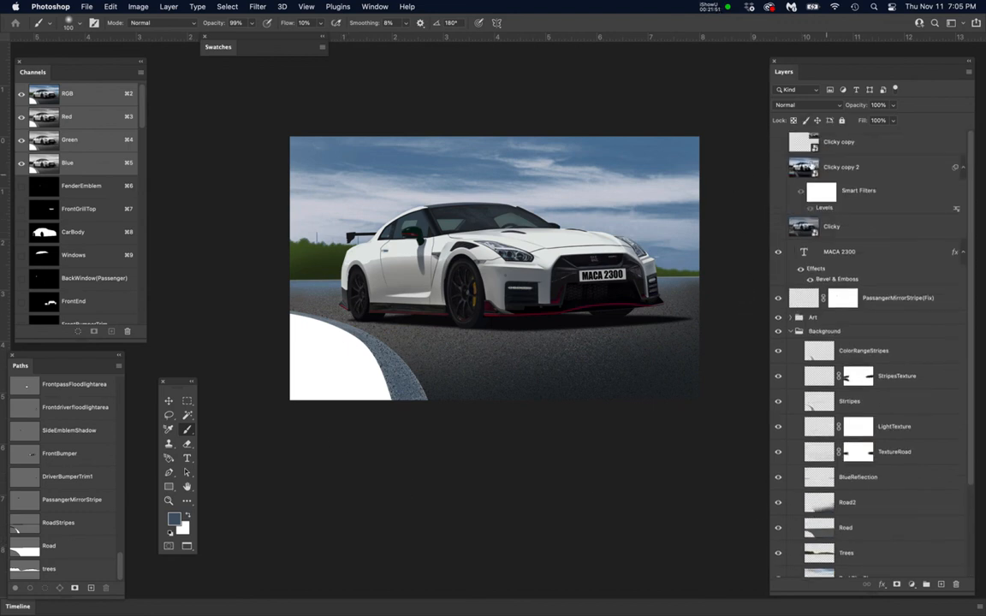
pyautogui.click(776, 168)
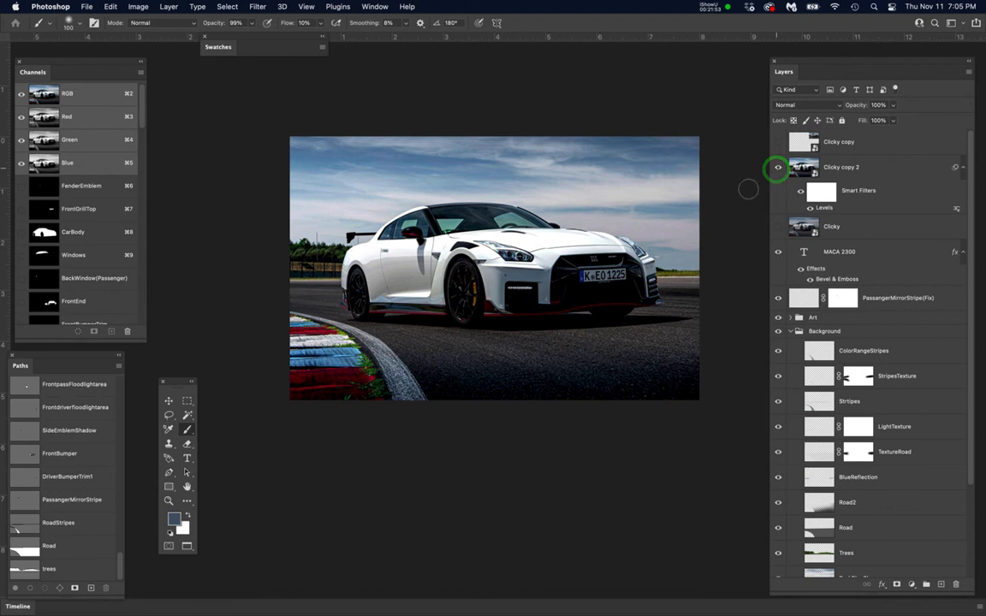
pyautogui.scroll(3, 348, 394)
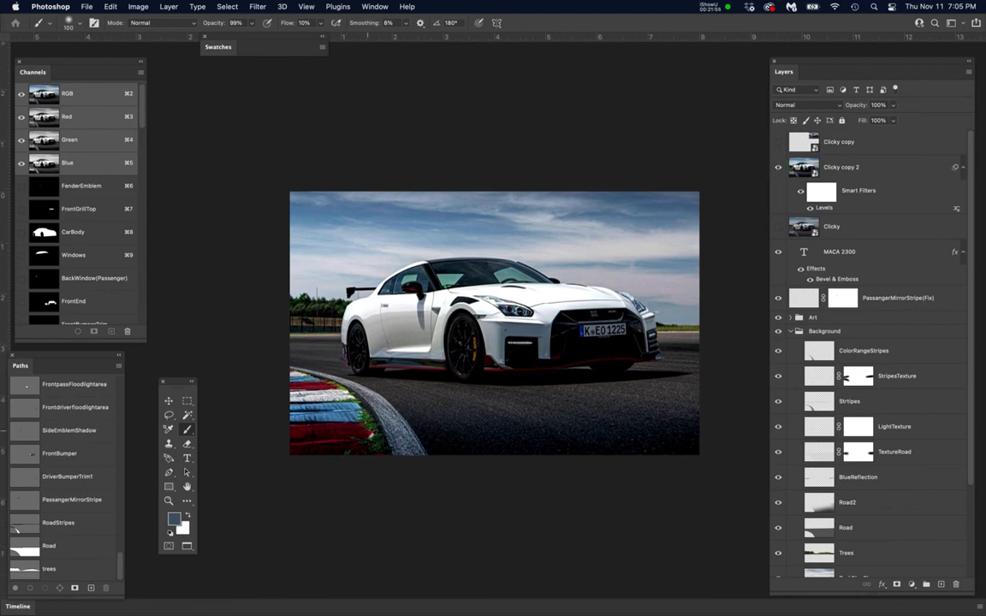
pyautogui.scroll(5, 371, 442)
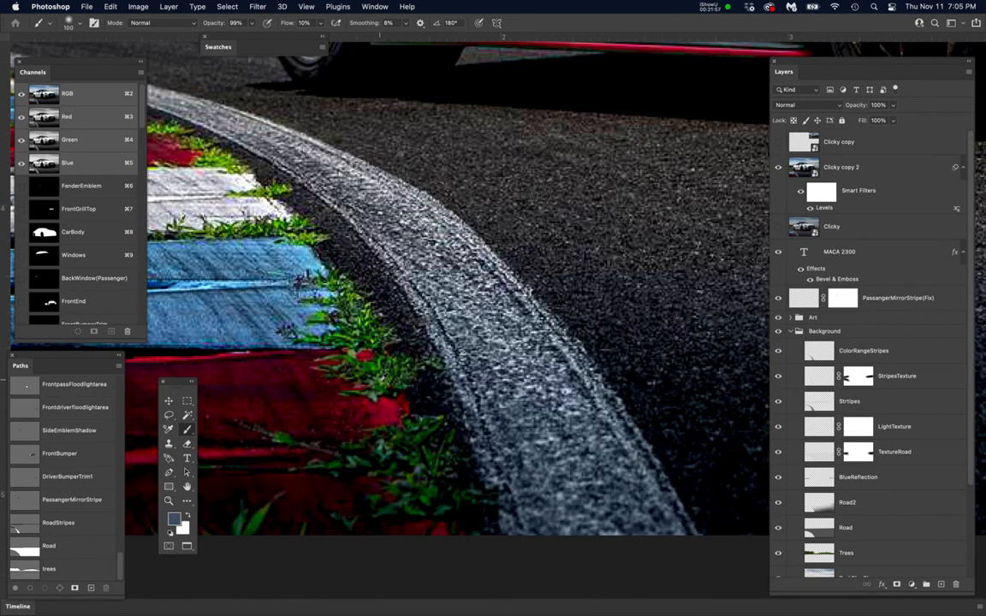
pyautogui.keyDown('alt'); pyautogui.click(374, 369); pyautogui.keyUp('alt')
pyautogui.keyDown('alt'); pyautogui.click(374, 369); pyautogui.keyUp('alt')
pyautogui.scroll(-5, 374, 370)
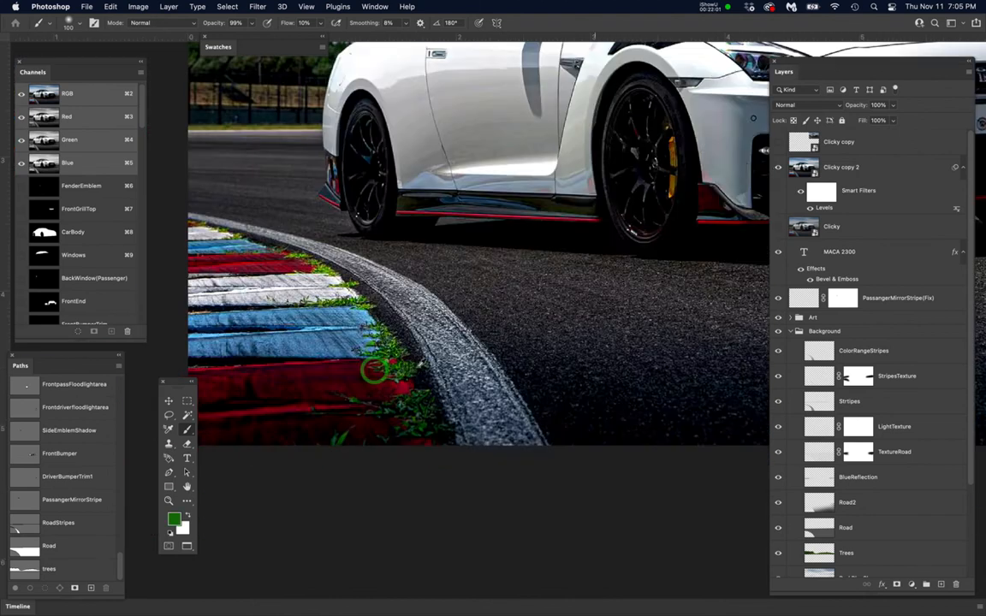
pyautogui.scroll(-2, 419, 364)
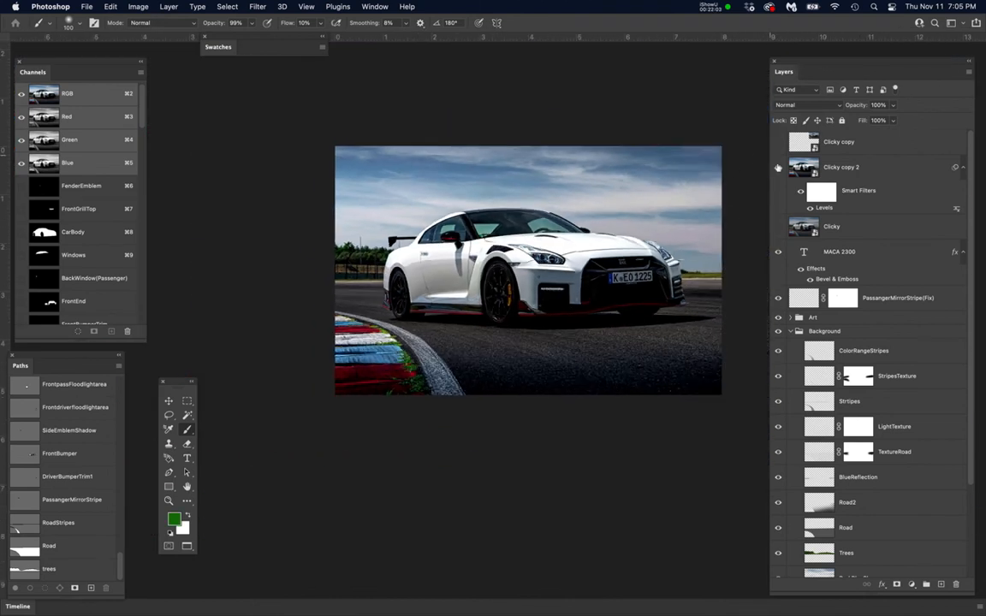
# - Hide the Clicky copy 2 layer and fill Layer 111 with the sampled green
pyautogui.click(778, 167)
pyautogui.scroll(3, 392, 353)
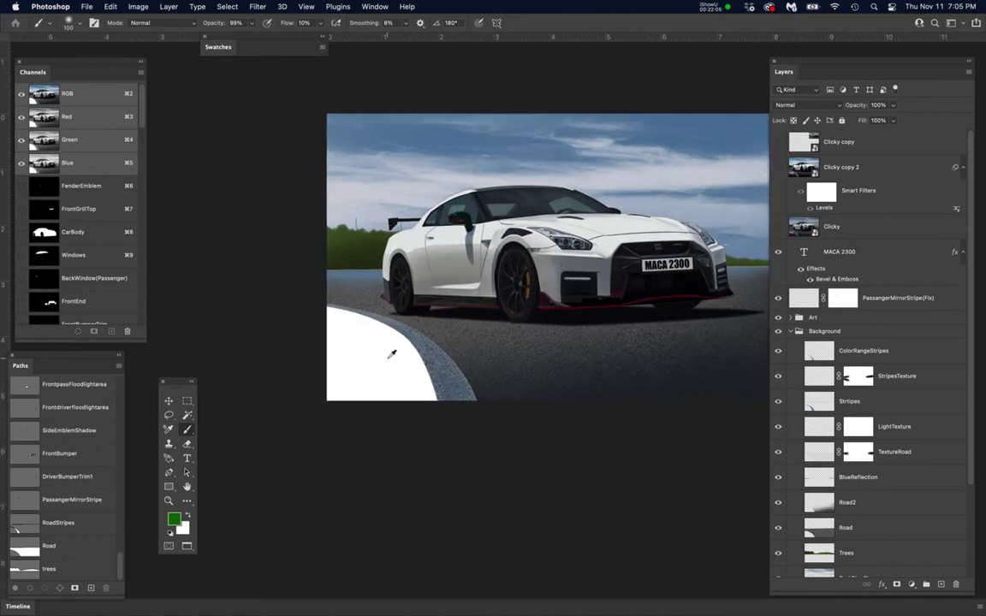
pyautogui.scroll(-3, 857, 521)
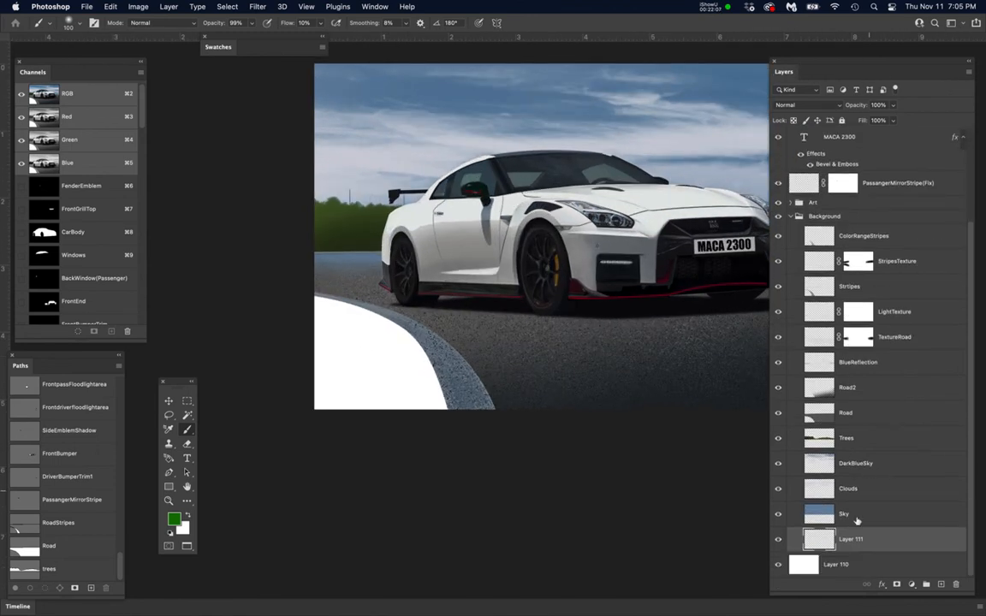
pyautogui.hotkey('alt', 'BackSpace')
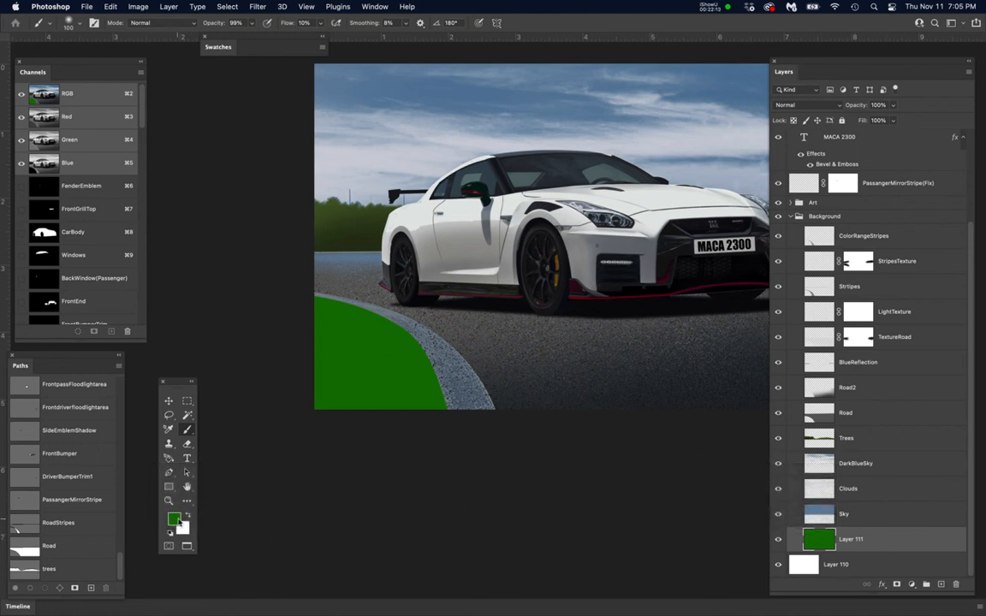
# - Set the foreground colour to muted green #597040 and brush it softly over the grass on Layer 111 at size 250
pyautogui.click(176, 519)
pyautogui.moveTo(335, 388)
pyautogui.mouseDown()
pyautogui.moveTo(243, 418)
pyautogui.moveTo(256, 388)
pyautogui.mouseUp()
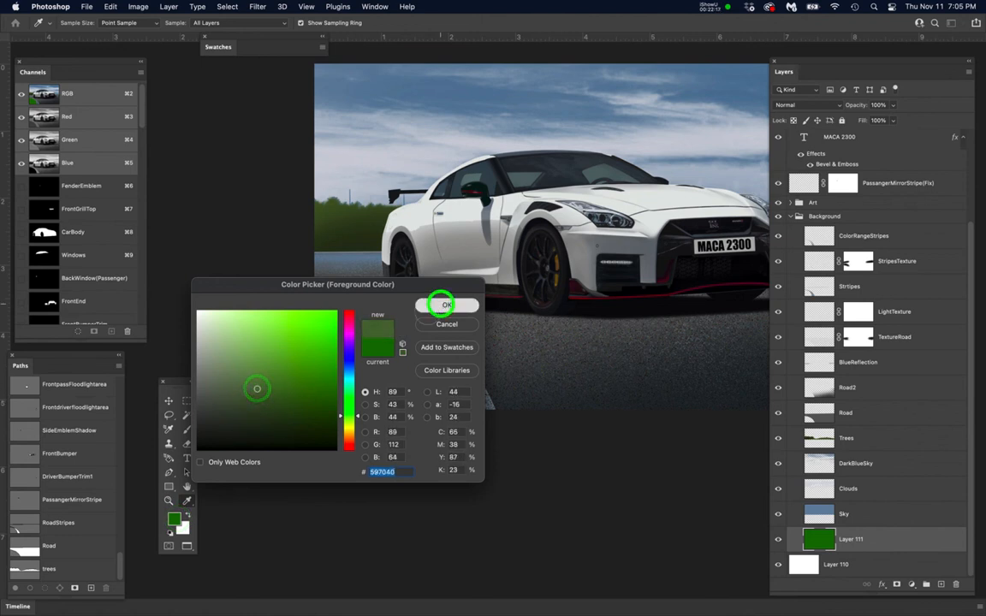
pyautogui.click(446, 306)
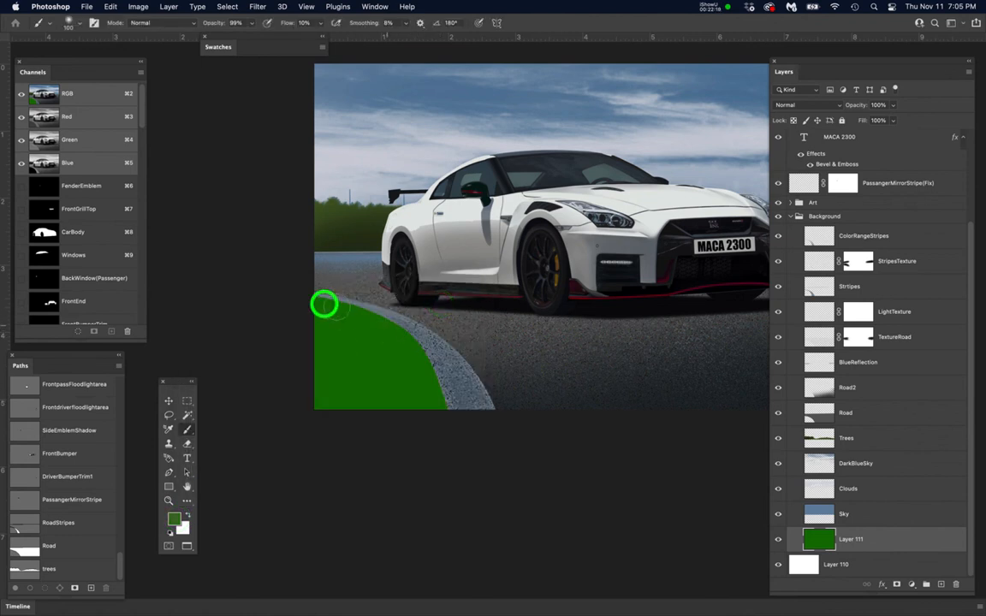
pyautogui.press(']')
pyautogui.press(']')
pyautogui.press(']')
pyautogui.press(']')
pyautogui.press(']')
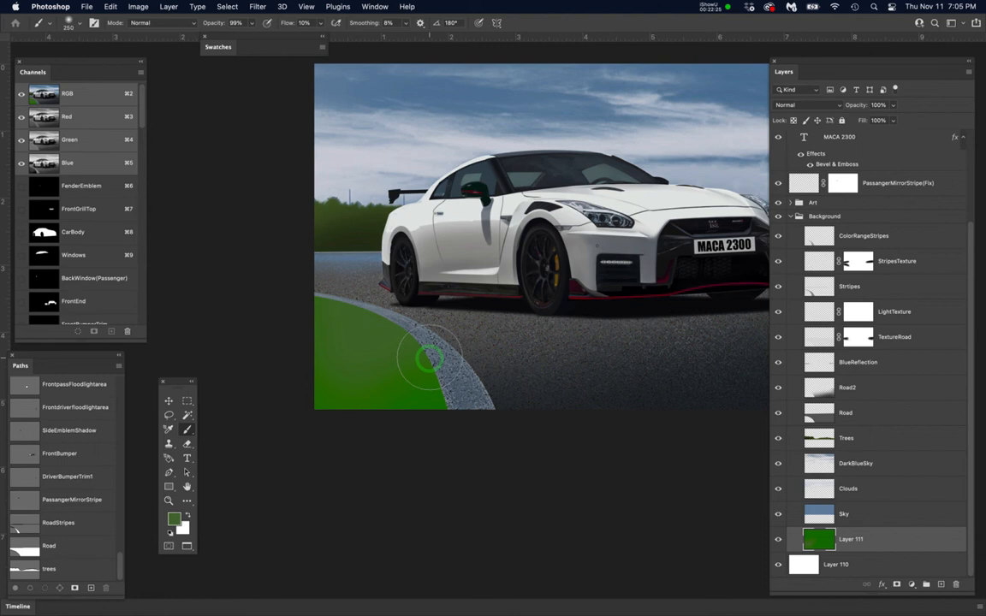
# - Choose dark green #111a08 as the foreground colour, shade the edges of the grass with soft brush strokes, and save the document
pyautogui.click(181, 520)
pyautogui.click(293, 435)
pyautogui.click(458, 305)
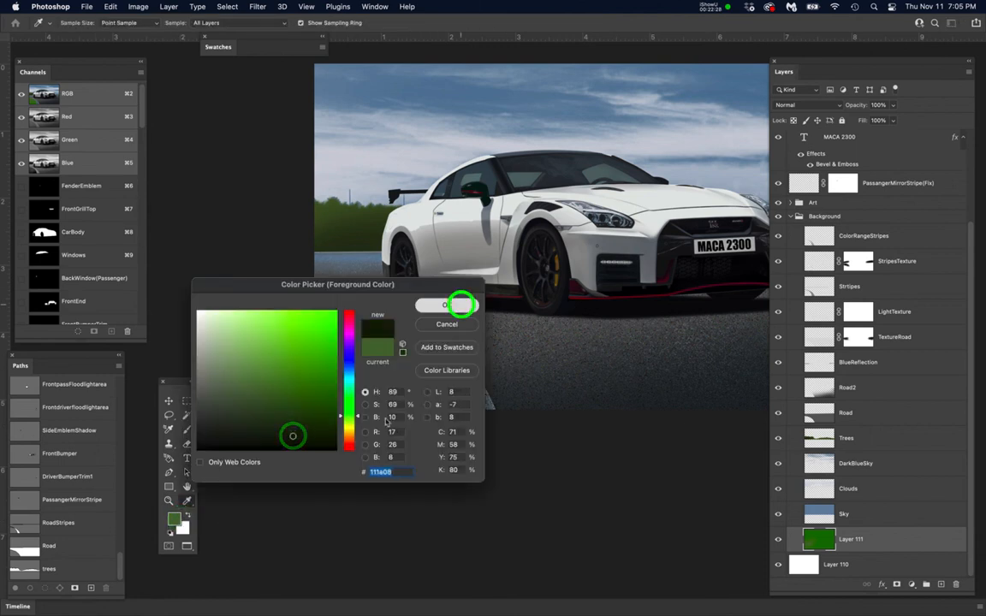
pyautogui.moveTo(343, 440); pyautogui.dragTo(299, 436)
pyautogui.moveTo(460, 374)
pyautogui.mouseDown()
pyautogui.moveTo(381, 373)
pyautogui.moveTo(289, 409)
pyautogui.moveTo(319, 382)
pyautogui.mouseUp()
pyautogui.moveTo(317, 346)
pyautogui.mouseDown()
pyautogui.moveTo(284, 413)
pyautogui.moveTo(332, 420)
pyautogui.mouseUp()
pyautogui.moveTo(428, 405); pyautogui.dragTo(424, 313)
pyautogui.moveTo(396, 352); pyautogui.dragTo(387, 336)
pyautogui.moveTo(381, 319)
pyautogui.mouseDown()
pyautogui.moveTo(338, 370)
pyautogui.moveTo(342, 401)
pyautogui.moveTo(393, 395)
pyautogui.moveTo(664, 418)
pyautogui.mouseUp()
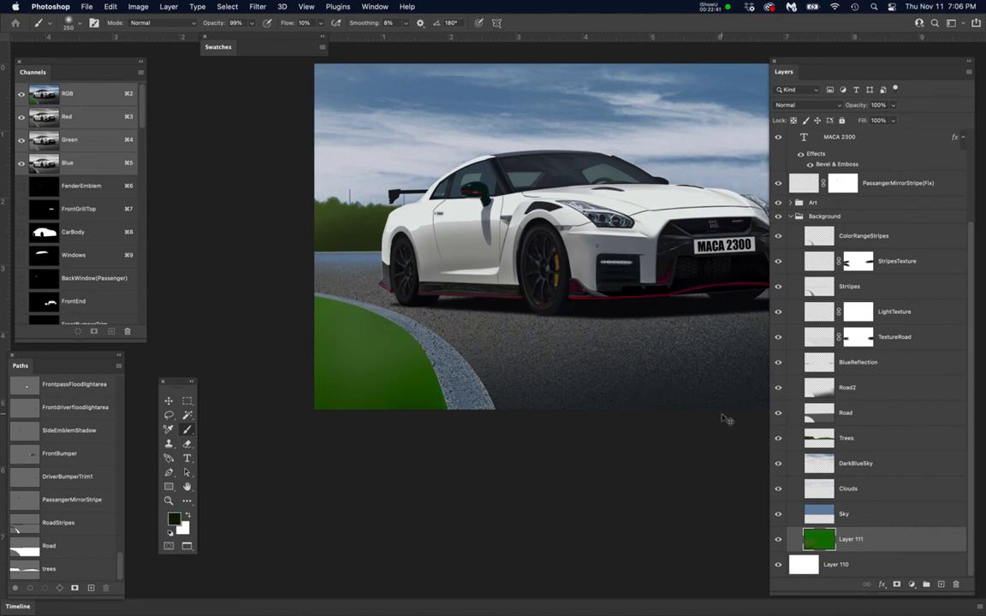
pyautogui.press('super+s')
# - Trim Layer 111 to a lassoed area around the grass corner, check it briefly above the other Background layers, and clear the selection
pyautogui.press('l')
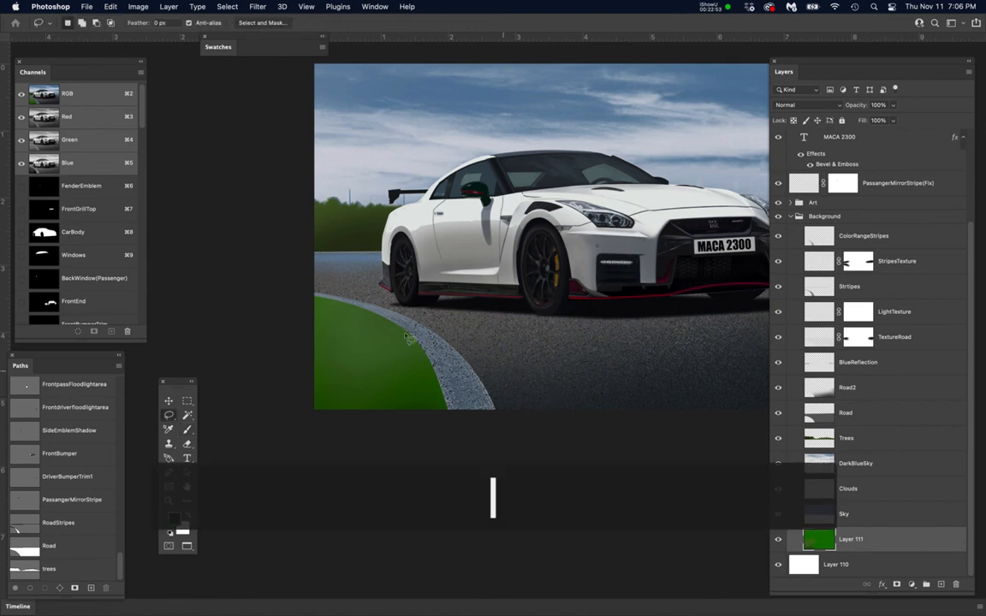
pyautogui.moveTo(304, 276)
pyautogui.mouseDown()
pyautogui.moveTo(337, 274)
pyautogui.moveTo(442, 310)
pyautogui.moveTo(493, 374)
pyautogui.moveTo(511, 436)
pyautogui.moveTo(337, 444)
pyautogui.moveTo(266, 377)
pyautogui.moveTo(290, 261)
pyautogui.mouseUp()
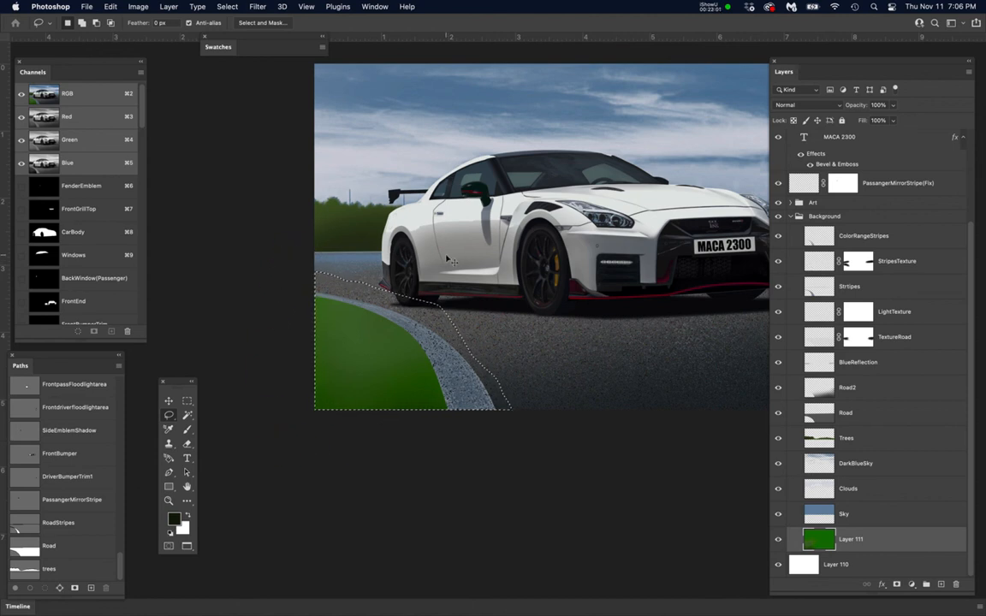
pyautogui.press('cmd+shift+i')
pyautogui.click(885, 535)
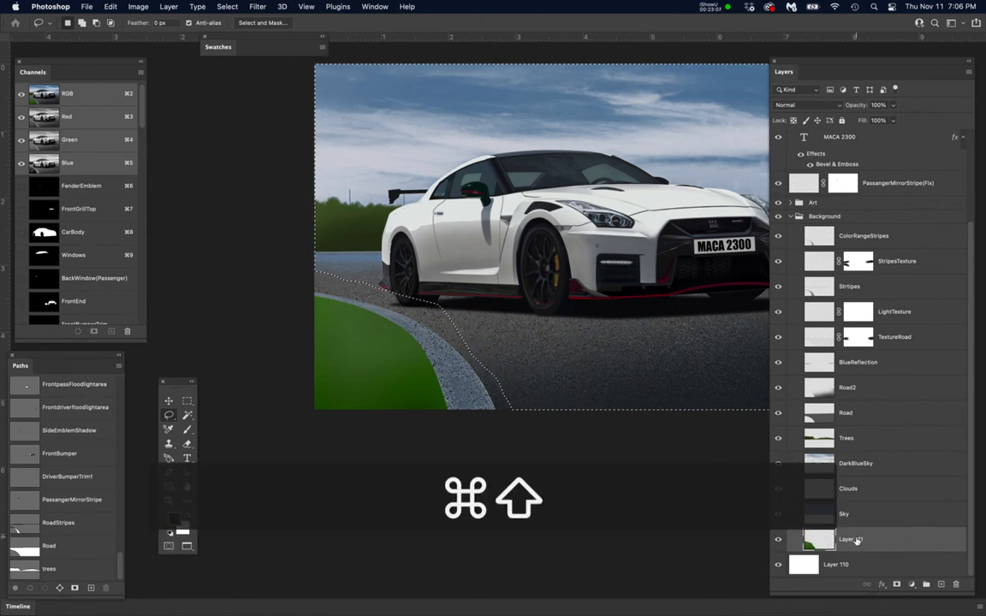
pyautogui.moveTo(867, 540); pyautogui.dragTo(885, 229)
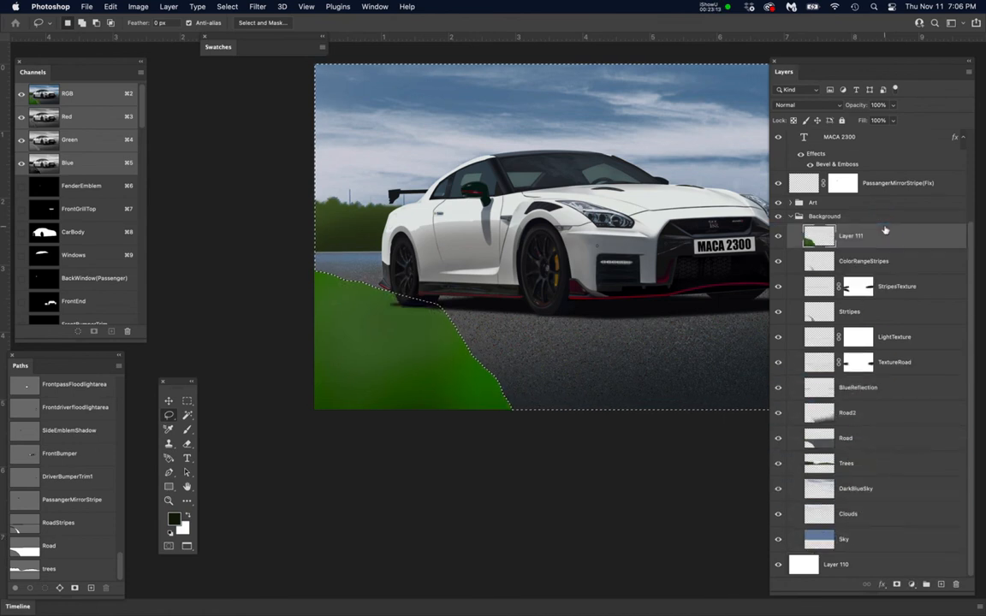
pyautogui.press('super+z')
pyautogui.press('super+d')
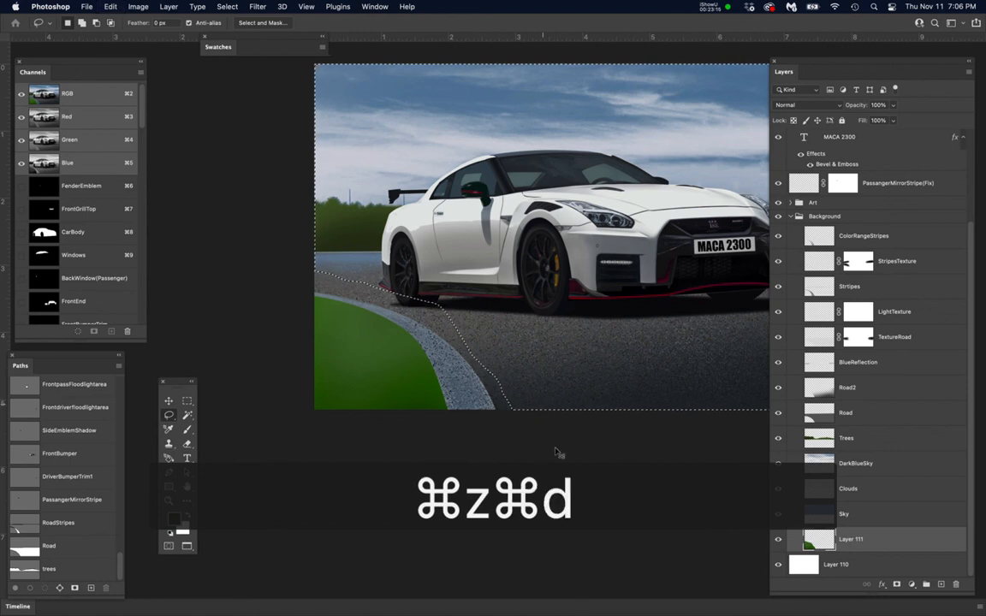
# - Duplicate Layer 111, hide the original, and select the copy for editing
pyautogui.moveTo(900, 545); pyautogui.dragTo(942, 584)
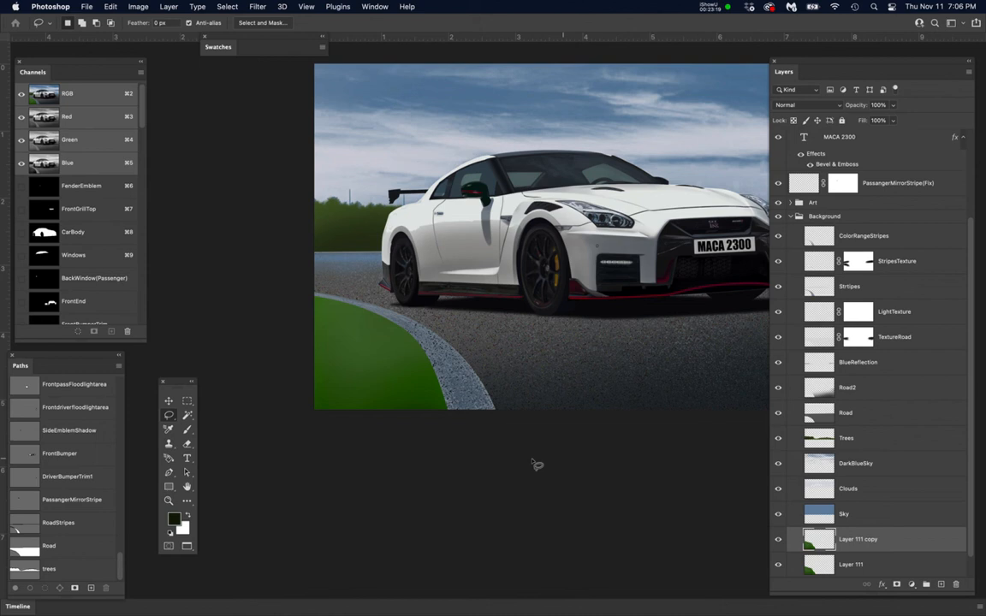
pyautogui.scroll(-1, 777, 565)
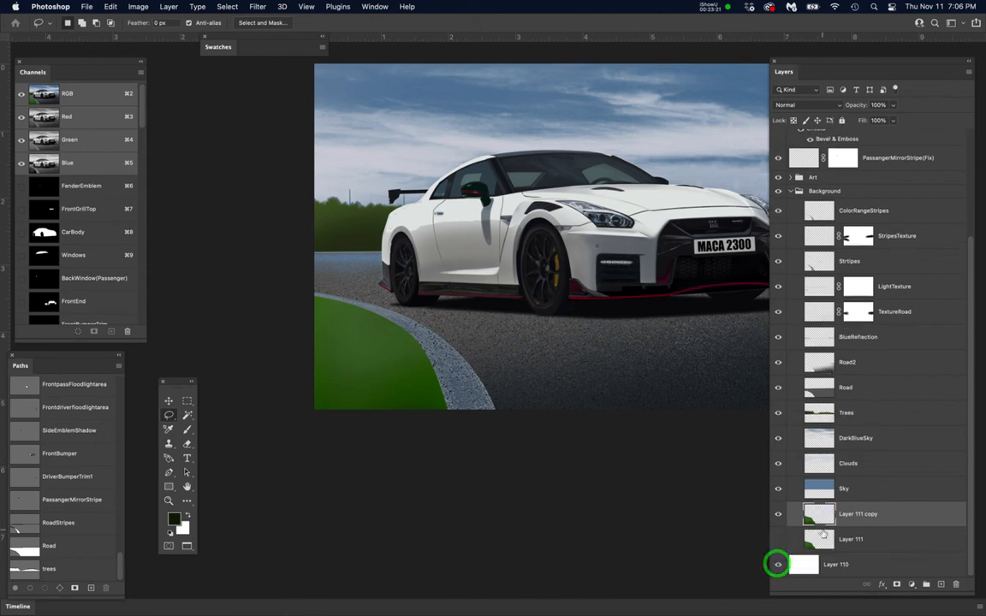
pyautogui.click(890, 514)
# - Darken the grass on Layer 111 copy with Levels by raising the shadow input level
pyautogui.press('super+l')
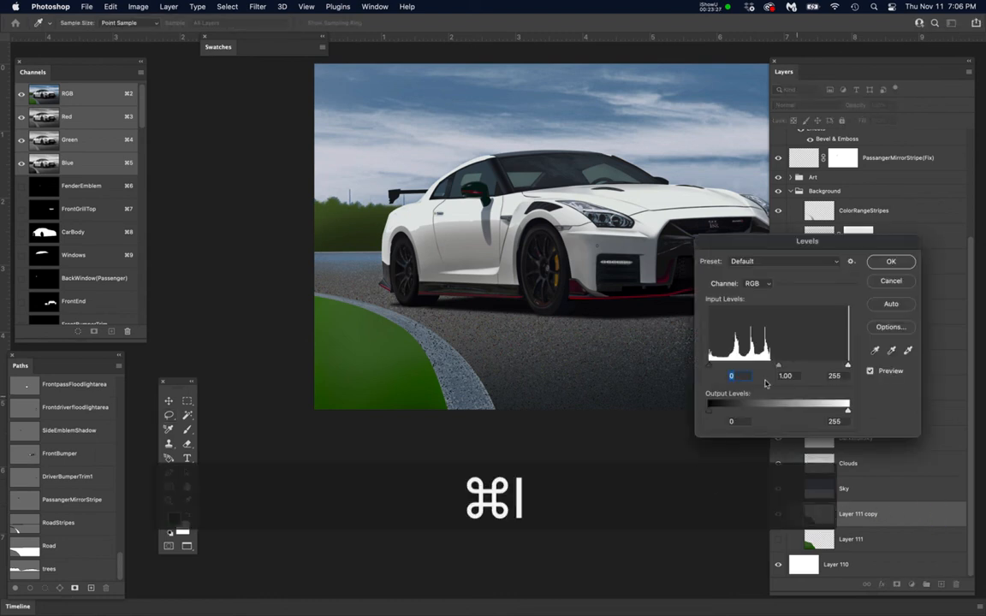
pyautogui.moveTo(711, 371); pyautogui.dragTo(758, 370)
pyautogui.moveTo(747, 368); pyautogui.dragTo(740, 369)
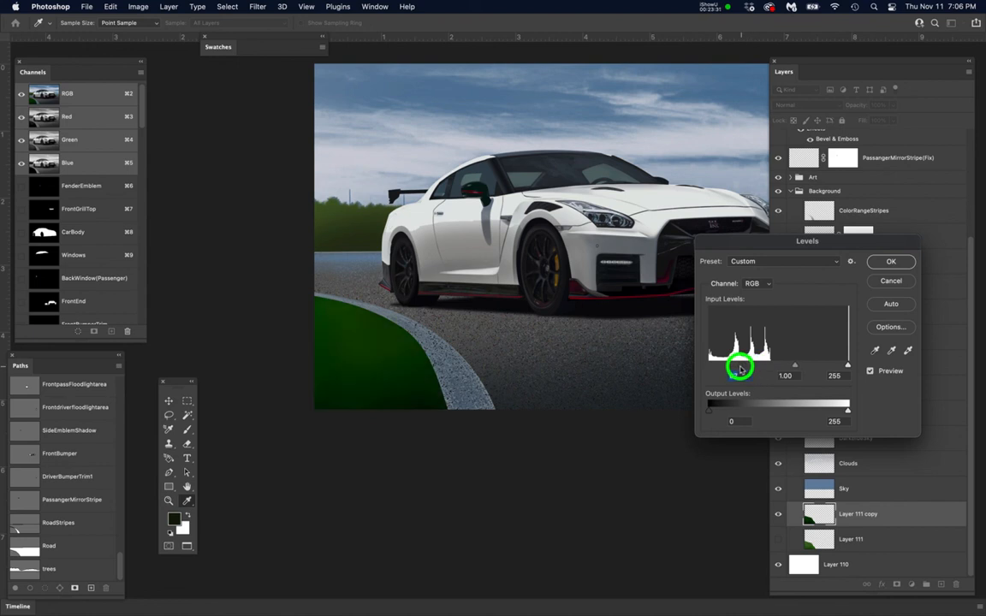
pyautogui.click(870, 261)
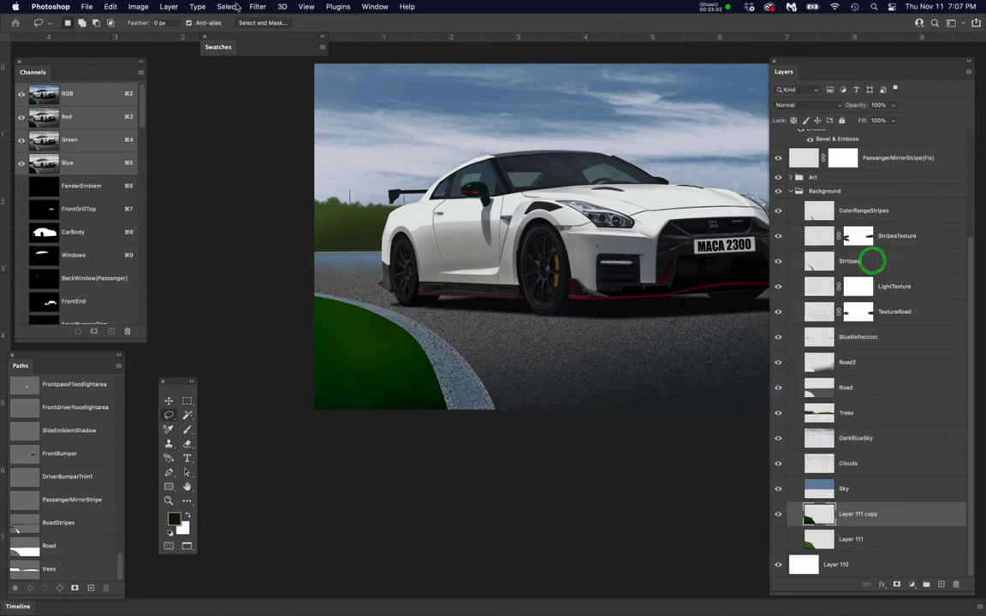
# - Apply the Pointillize filter to Layer 111 copy with a slightly increased, still small cell size
pyautogui.click(287, 6)
pyautogui.moveTo(260, 7)
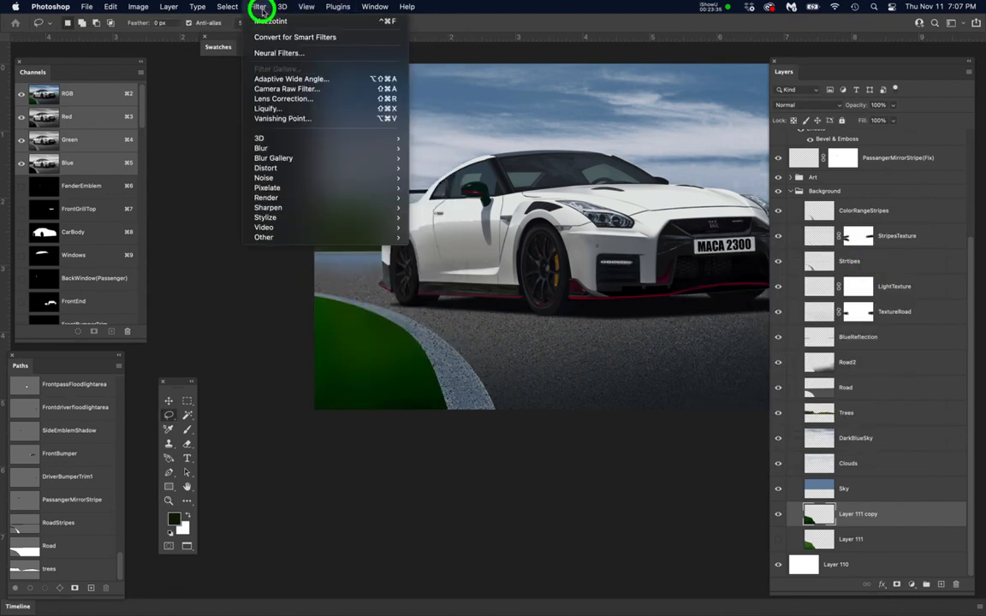
pyautogui.moveTo(395, 189)
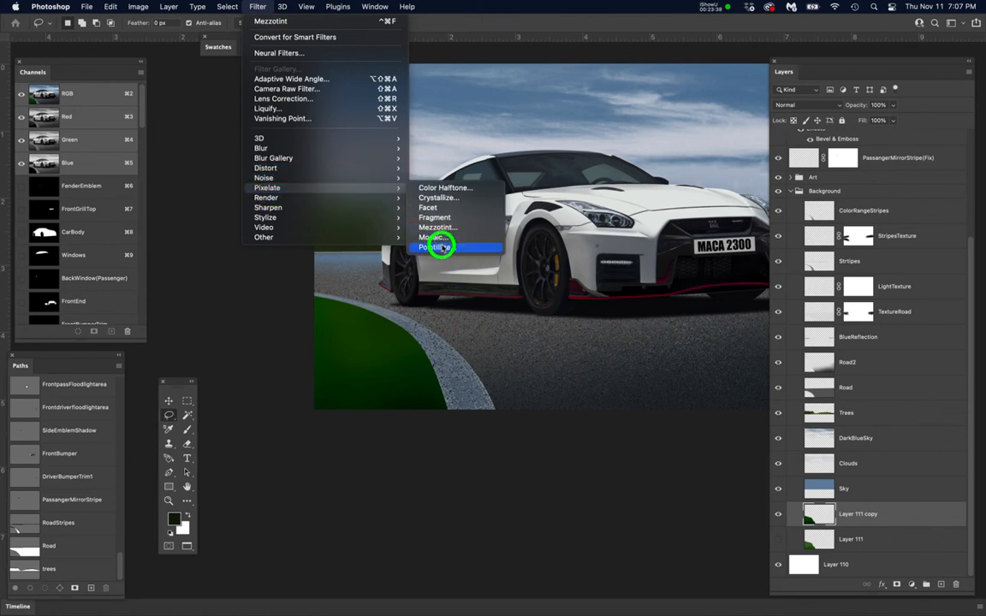
pyautogui.press('Return')
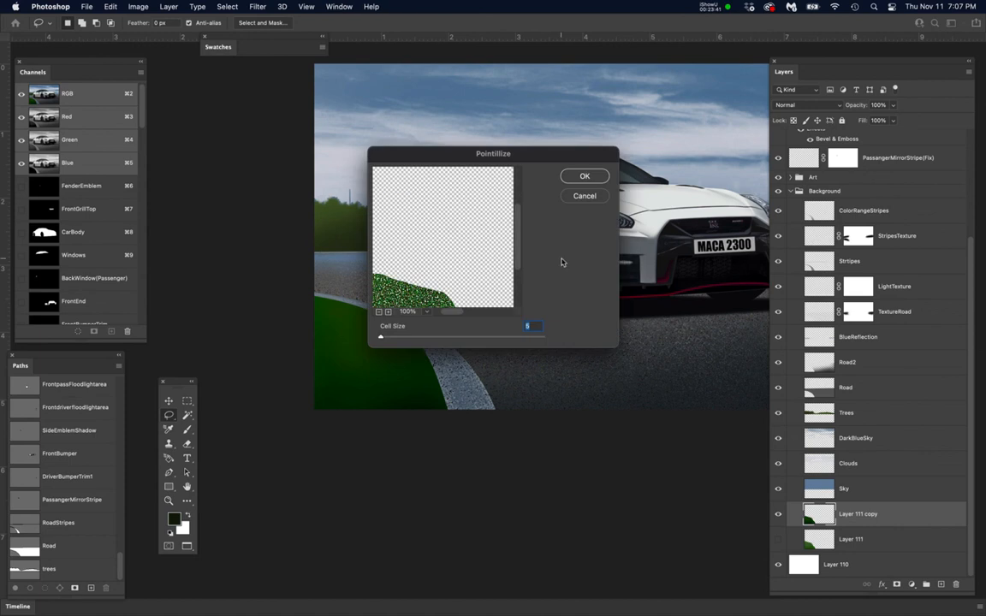
pyautogui.moveTo(429, 161); pyautogui.dragTo(577, 111)
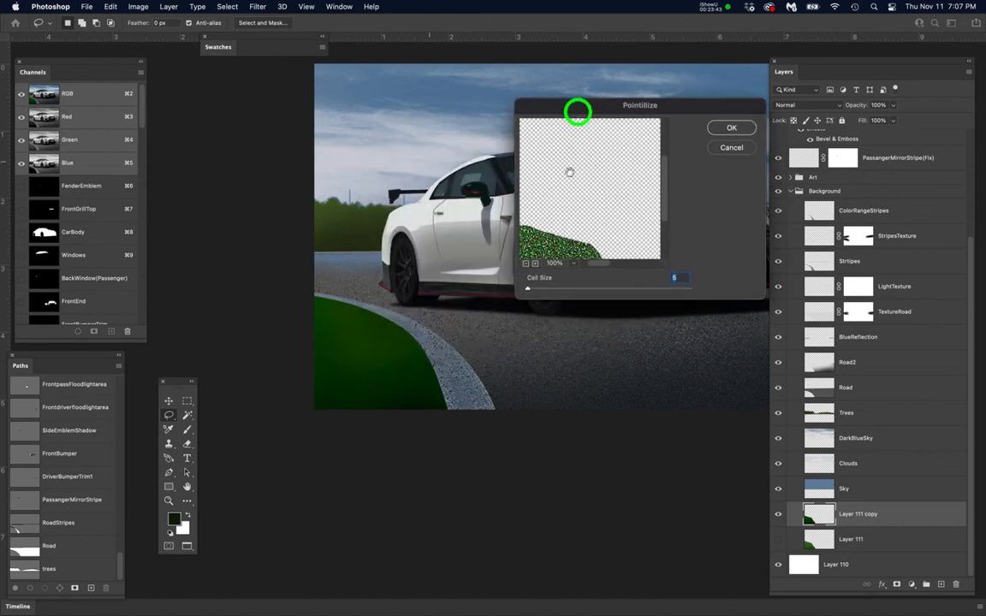
pyautogui.moveTo(528, 288)
pyautogui.mouseDown()
pyautogui.moveTo(541, 293)
pyautogui.moveTo(528, 291)
pyautogui.mouseUp()
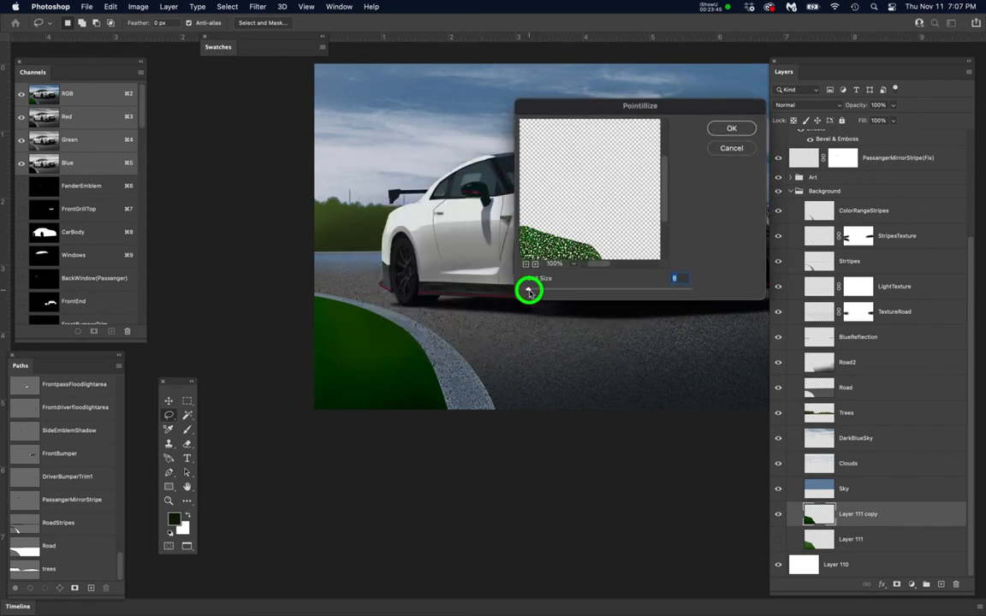
pyautogui.click(730, 128)
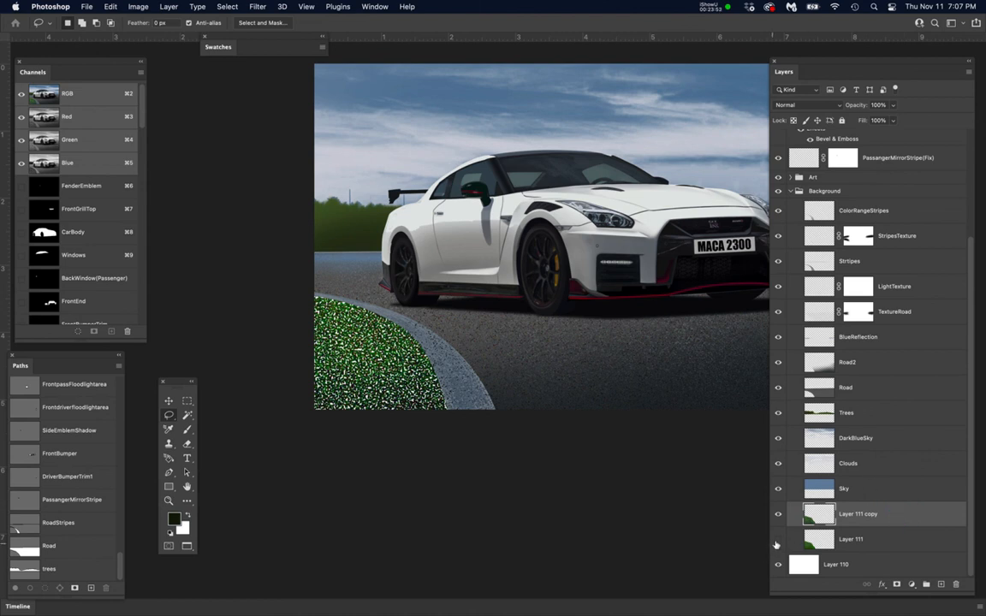
# - Show Layer 111 again, then set Layer 111 copy to Multiply and give it a layer mask
pyautogui.click(887, 513)
pyautogui.click(829, 105)
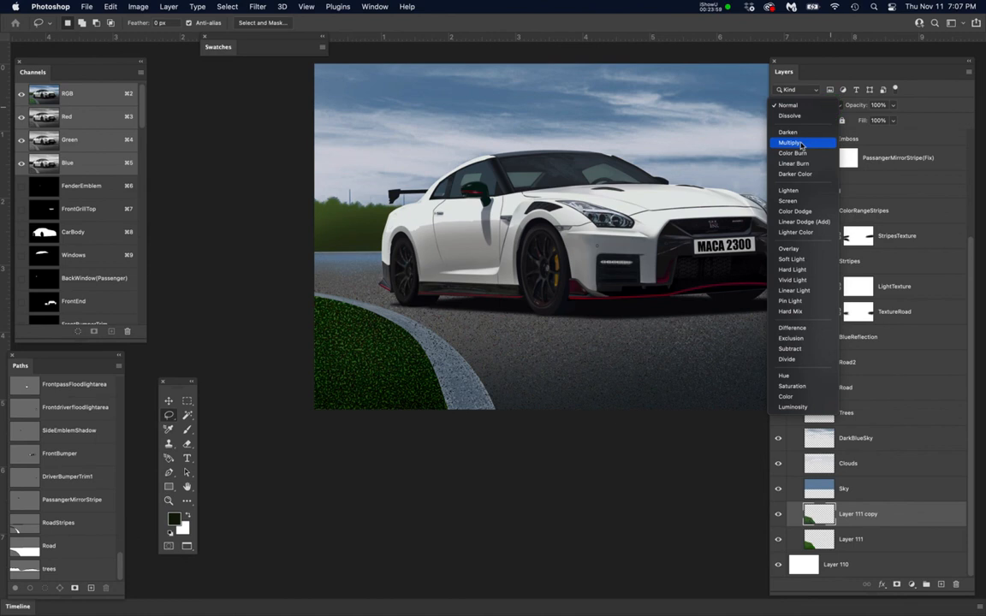
pyautogui.click(800, 144)
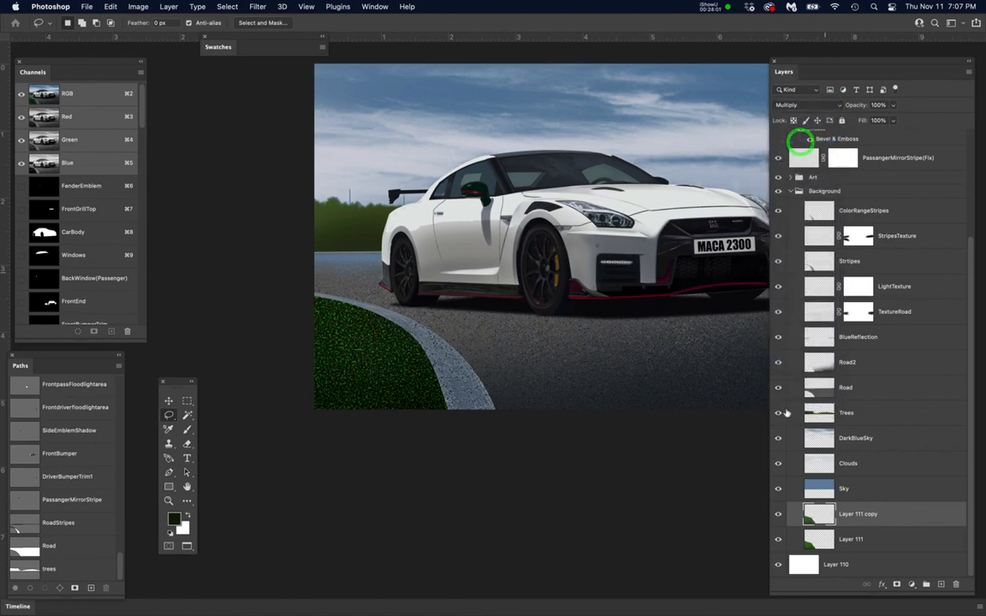
pyautogui.click(897, 584)
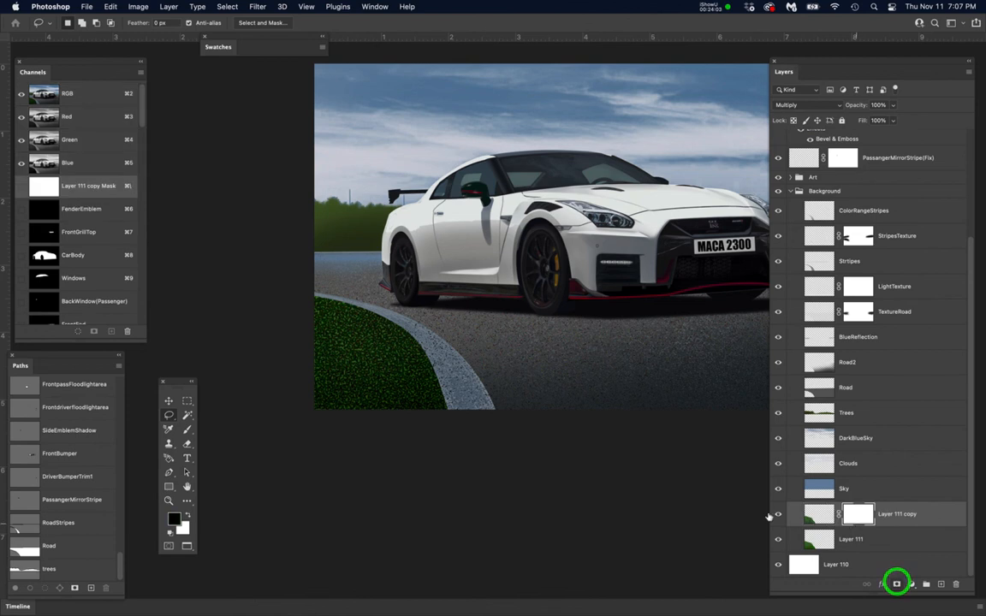
# - Paint black on the Layer 111 copy mask with a size 300 soft brush to fade the texture across the grass's far edge
pyautogui.press('b')
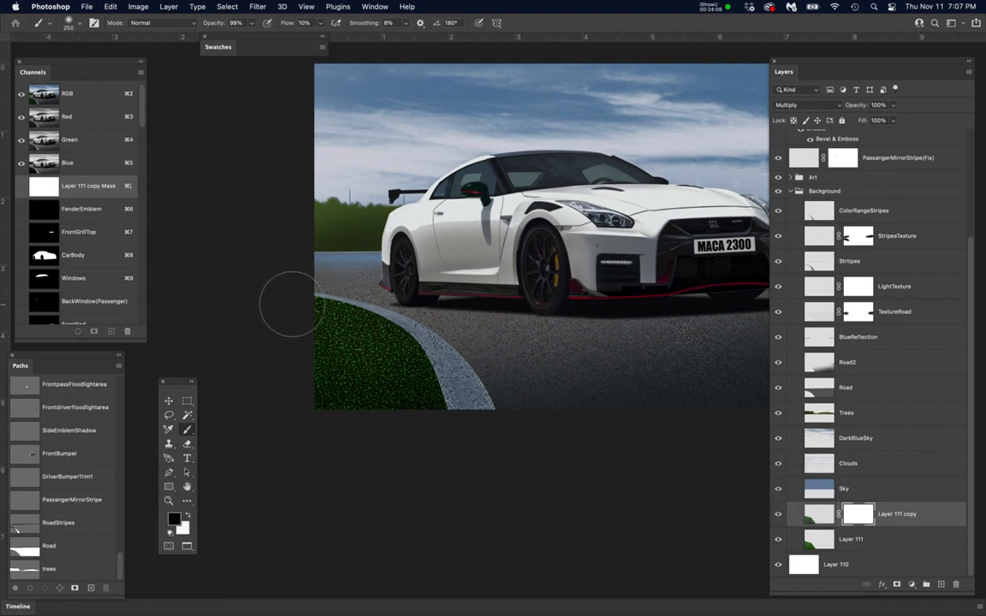
pyautogui.press(']')
pyautogui.press(']')
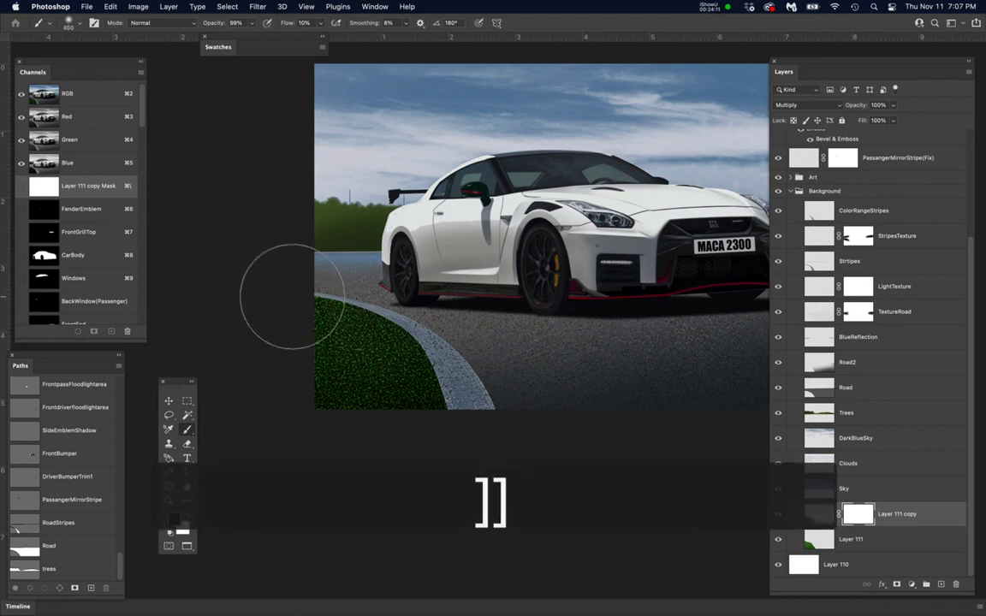
pyautogui.press('[')
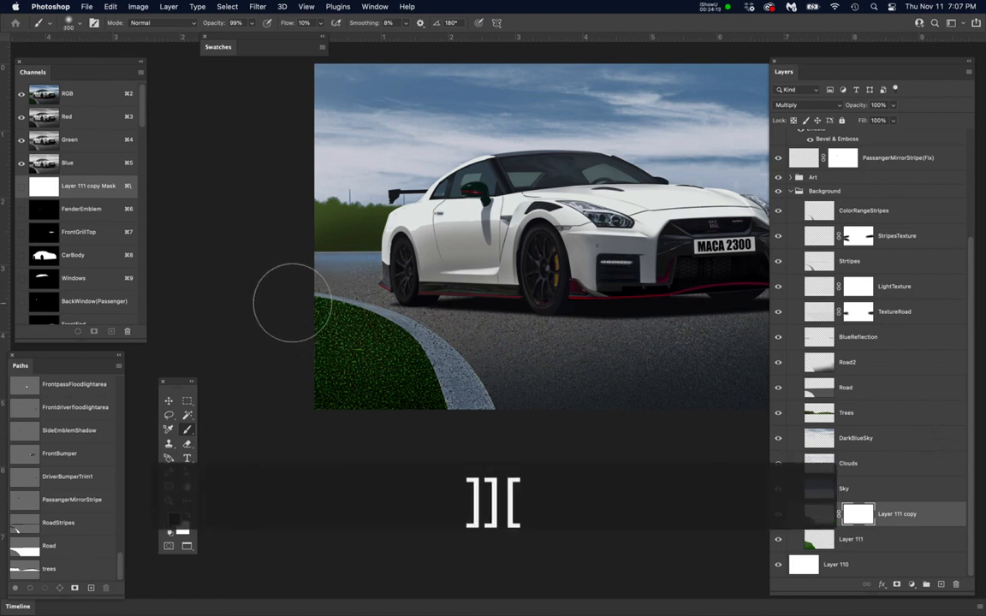
pyautogui.moveTo(282, 289)
pyautogui.mouseDown()
pyautogui.moveTo(406, 298)
pyautogui.moveTo(378, 300)
pyautogui.moveTo(396, 304)
pyautogui.mouseUp()
pyautogui.moveTo(328, 271); pyautogui.dragTo(409, 291)
pyautogui.moveTo(360, 288)
pyautogui.mouseDown()
pyautogui.moveTo(493, 320)
pyautogui.moveTo(437, 325)
pyautogui.mouseUp()
pyautogui.moveTo(366, 317); pyautogui.dragTo(482, 334)
pyautogui.moveTo(350, 322); pyautogui.dragTo(295, 327)
pyautogui.moveTo(330, 330)
pyautogui.mouseDown()
pyautogui.moveTo(279, 328)
pyautogui.moveTo(294, 340)
pyautogui.moveTo(258, 350)
pyautogui.mouseUp()
pyautogui.moveTo(318, 346); pyautogui.dragTo(299, 369)
pyautogui.click(411, 335)
pyautogui.click(414, 357)
pyautogui.click(377, 345)
pyautogui.click(335, 297)
pyautogui.moveTo(336, 296); pyautogui.dragTo(272, 294)
# - Check the whole illustration with the textured grass and save the document
pyautogui.scroll(-5, 512, 362)
pyautogui.moveTo(586, 406); pyautogui.dragTo(537, 413)
pyautogui.scroll(3, 552, 318)
pyautogui.scroll(3, 491, 297)
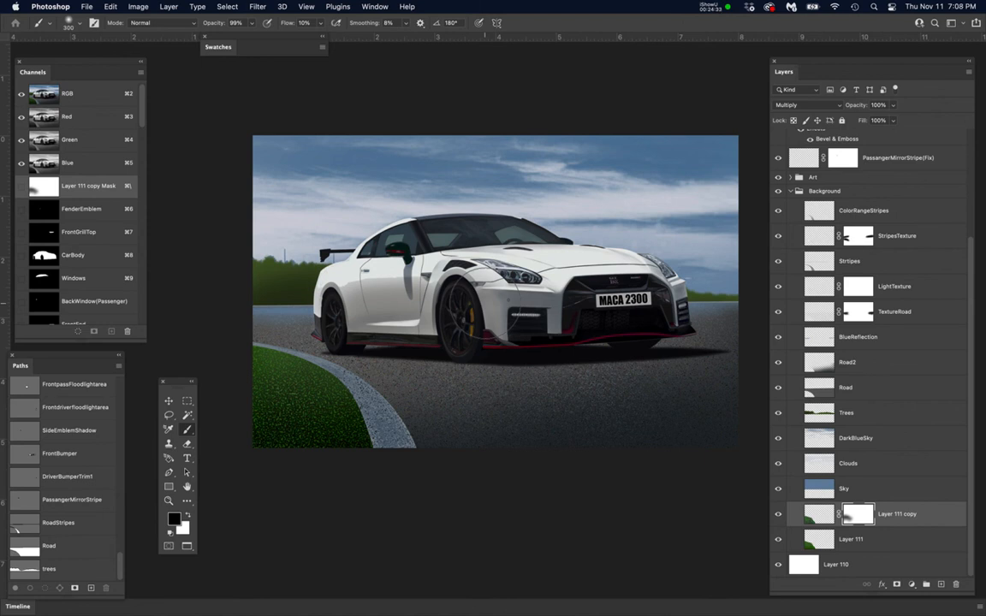
pyautogui.scroll(1, 534, 288)
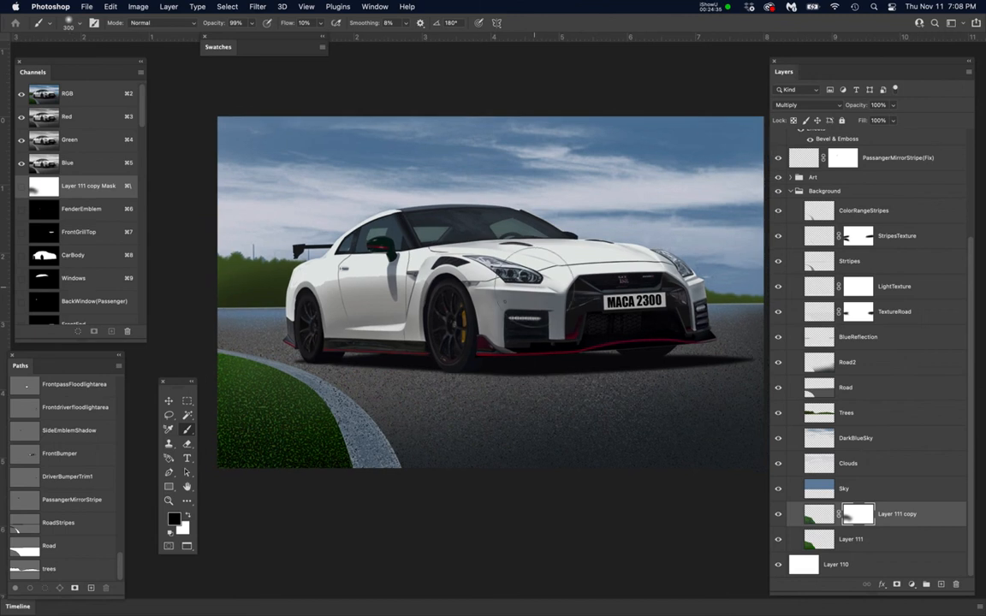
pyautogui.press('super+s')
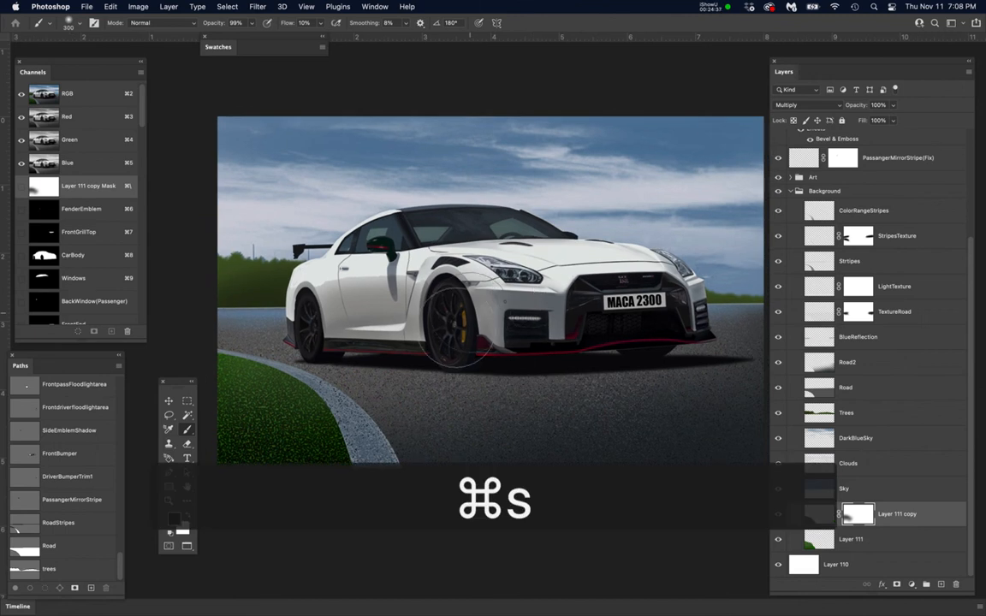
# - Inspect the grass texture up close and move the Tools panel clear of the illustration
pyautogui.moveTo(471, 387); pyautogui.dragTo(475, 379)
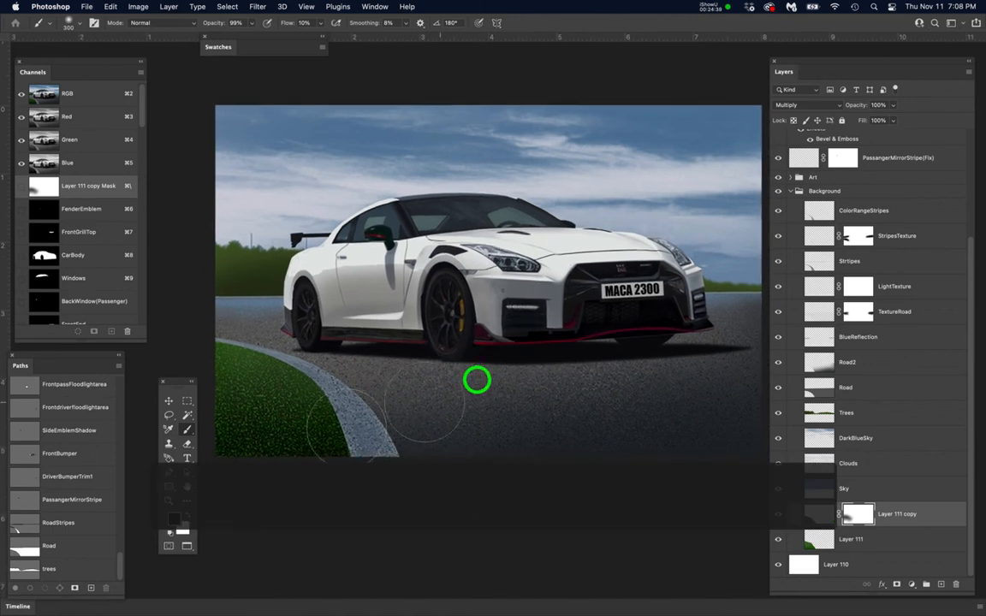
pyautogui.scroll(2, 265, 418)
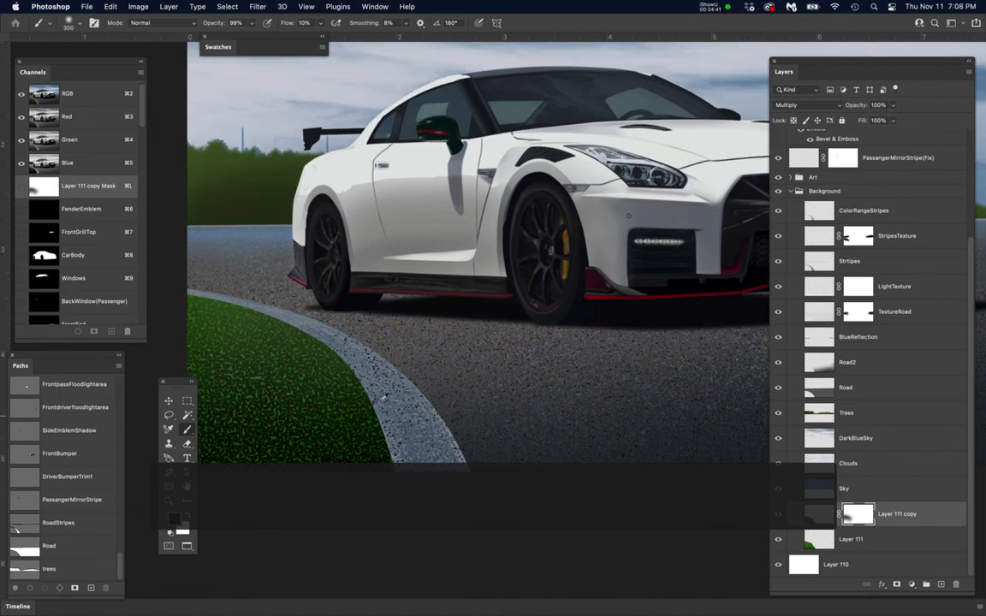
pyautogui.scroll(-3, 493, 387)
pyautogui.moveTo(528, 359); pyautogui.dragTo(468, 364)
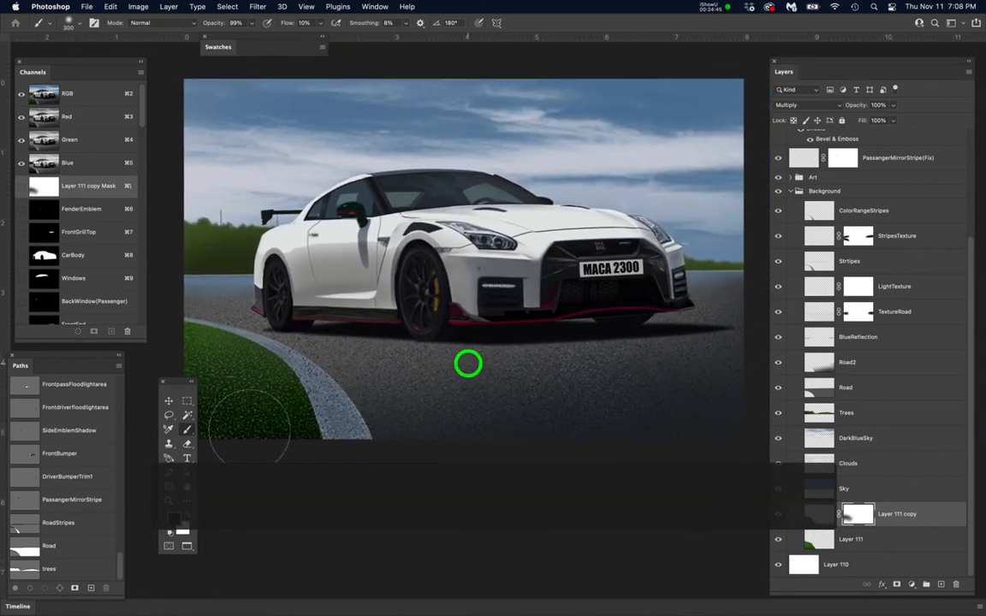
pyautogui.moveTo(189, 387); pyautogui.dragTo(153, 384)
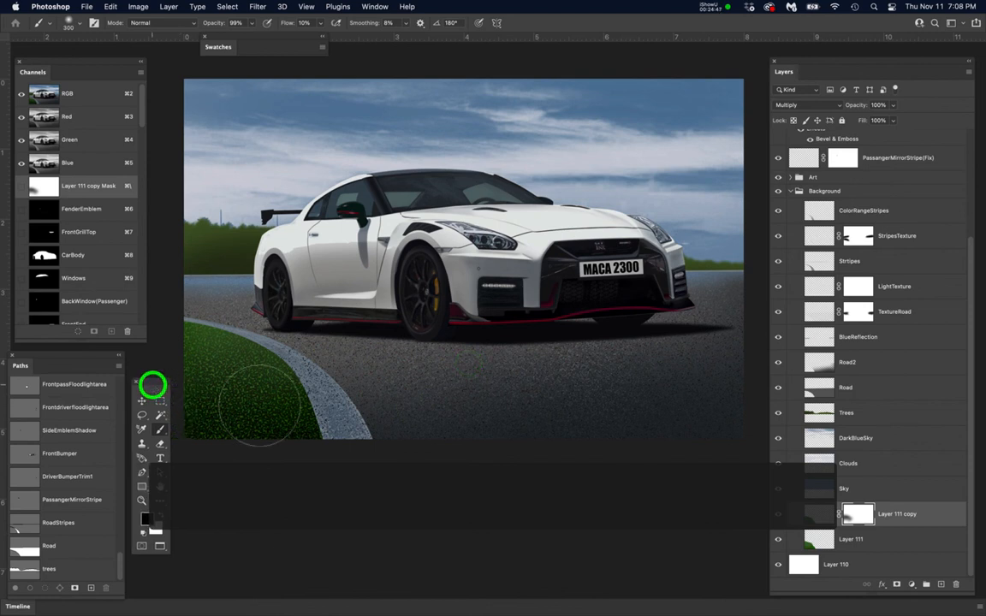